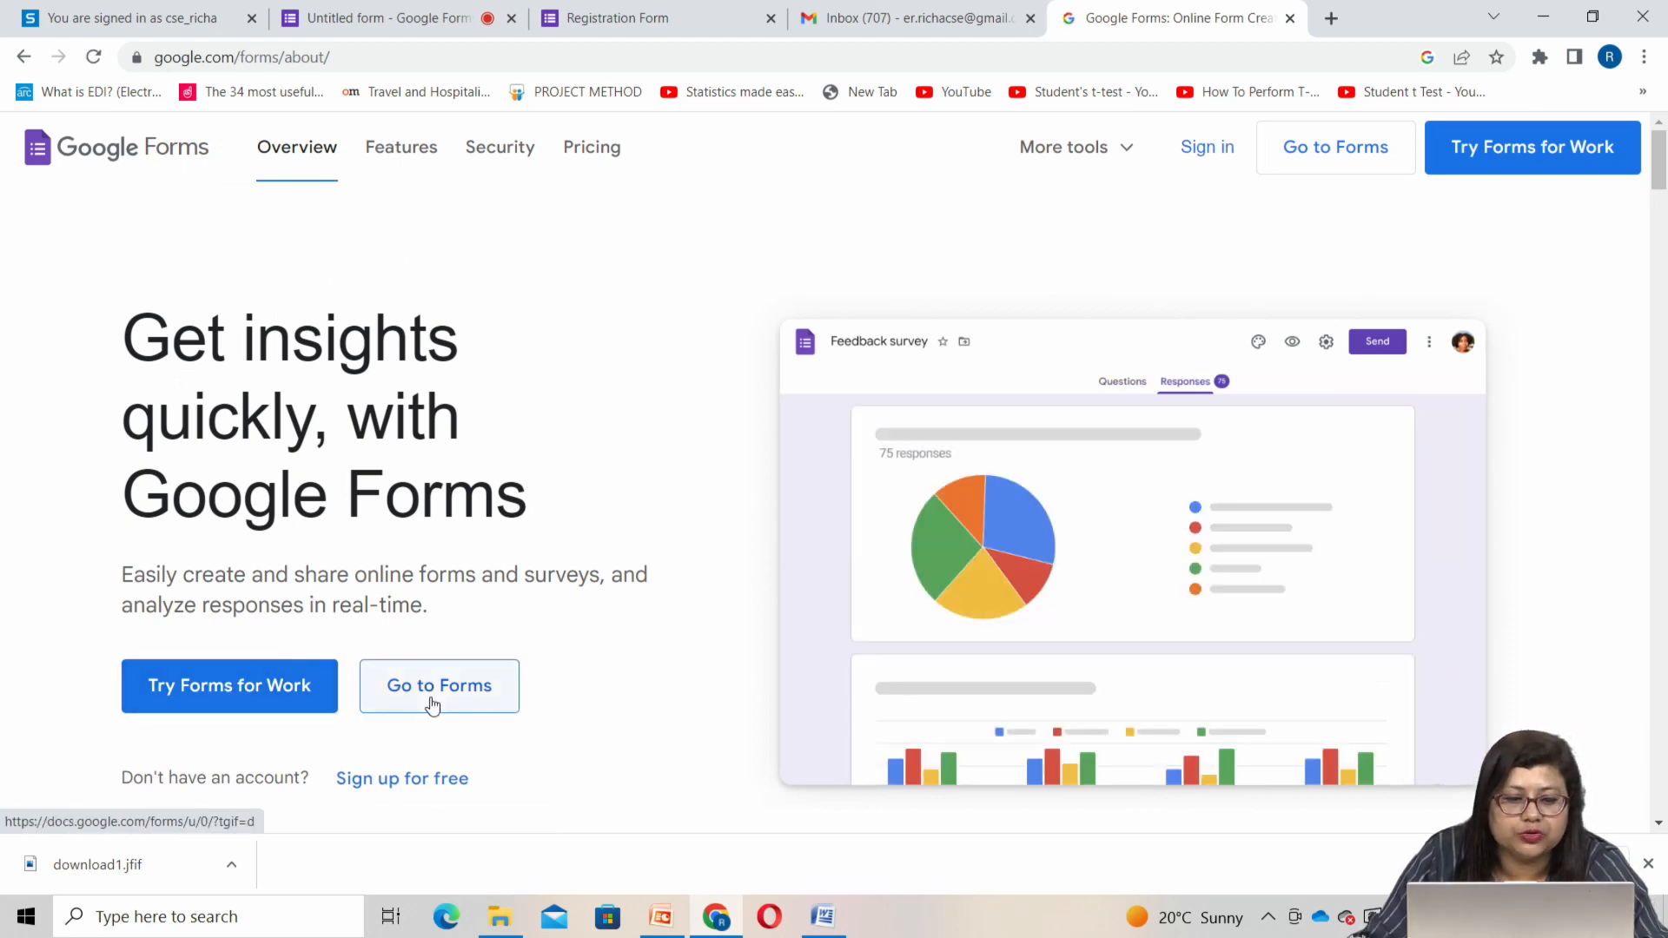
Go to the Google Forms home page and create a new blank form
click(432, 699)
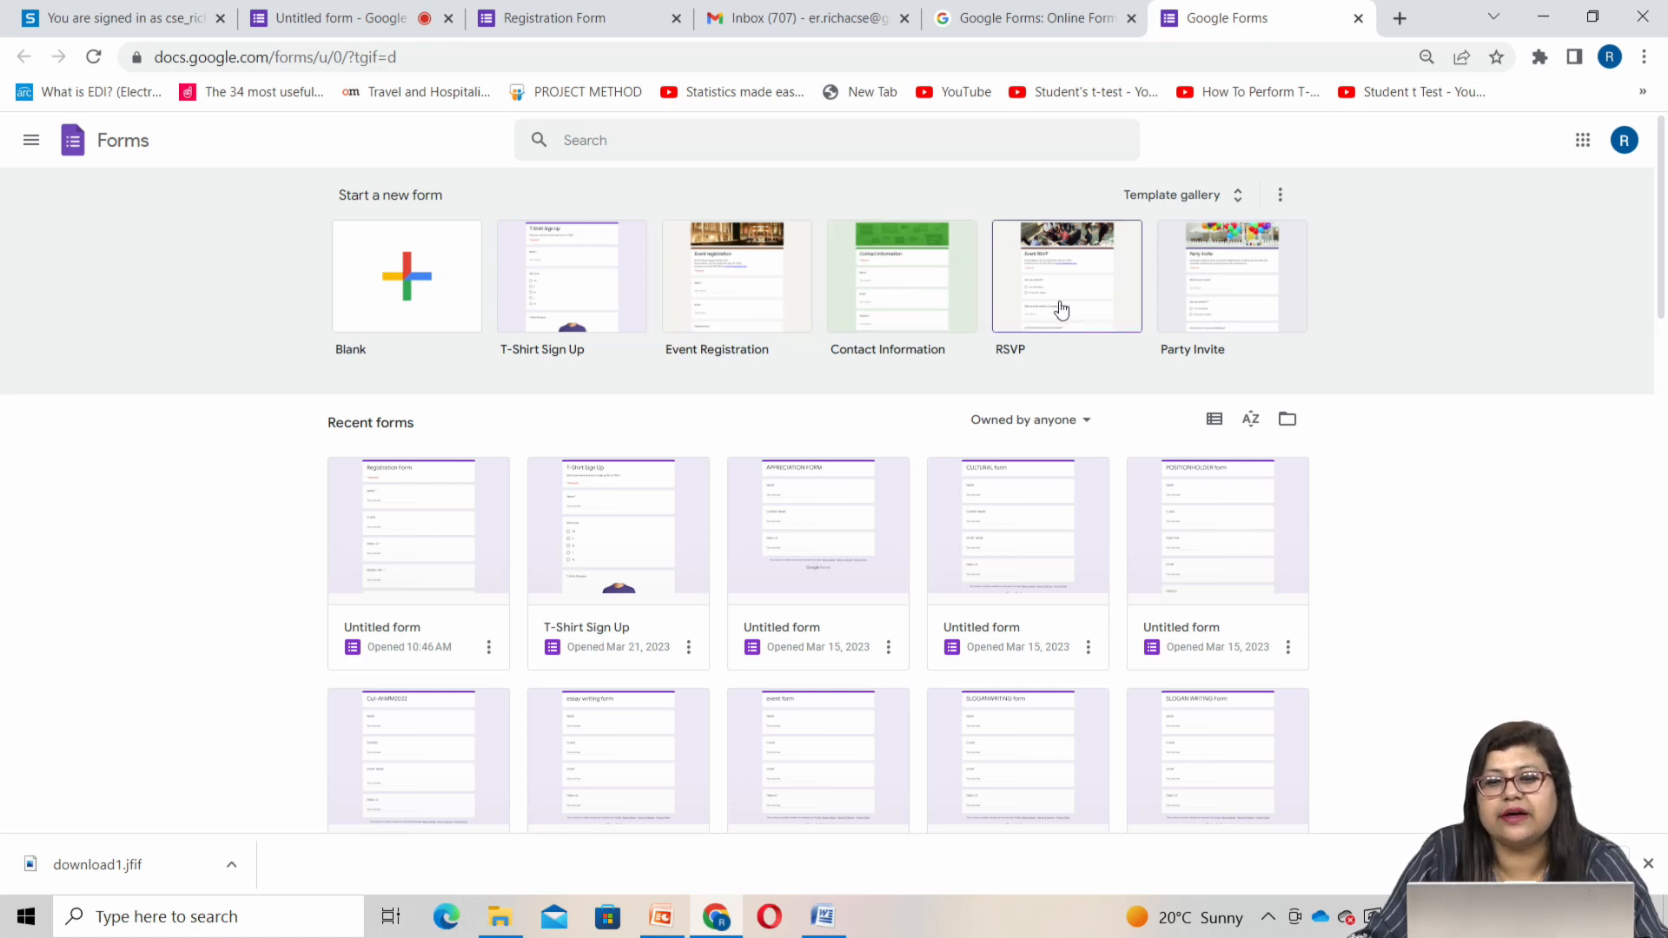
click(441, 275)
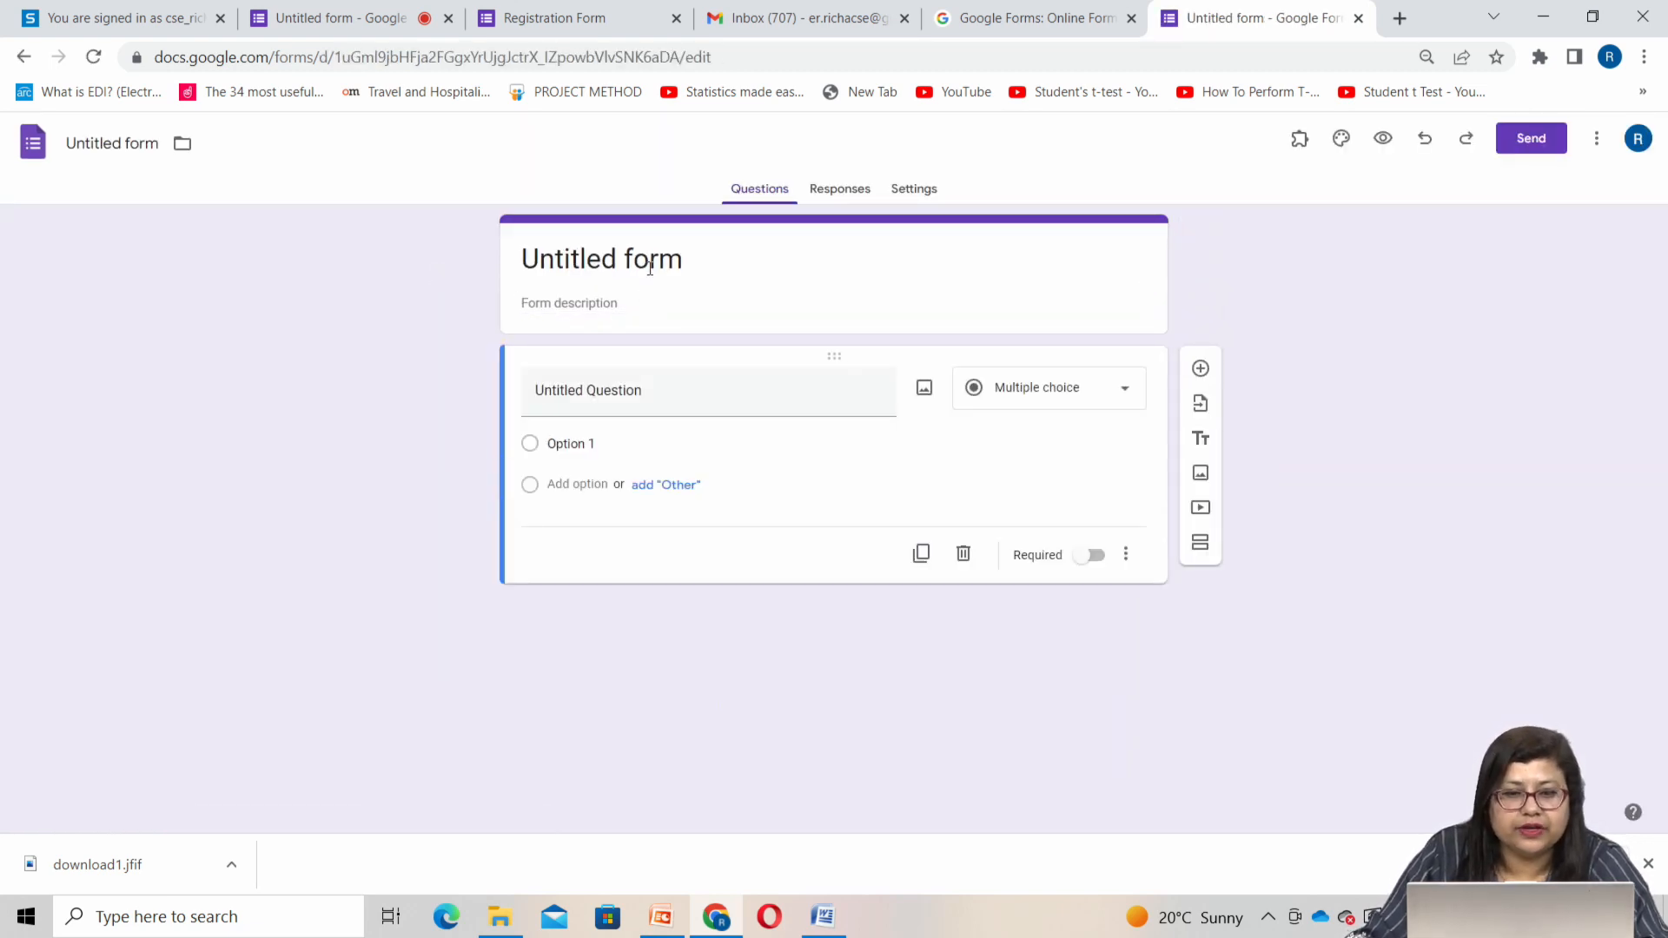
Edit the form's title and enter REGISTRATION in it
click(695, 256)
key(BackSpace)
key(BackSpace)
key(BackSpace)
key(BackSpace)
key(BackSpace)
key(BackSpace)
key(BackSpace)
key(BackSpace)
key(BackSpace)
key(BackSpace)
key(BackSpace)
key(BackSpace)
key(BackSpace)
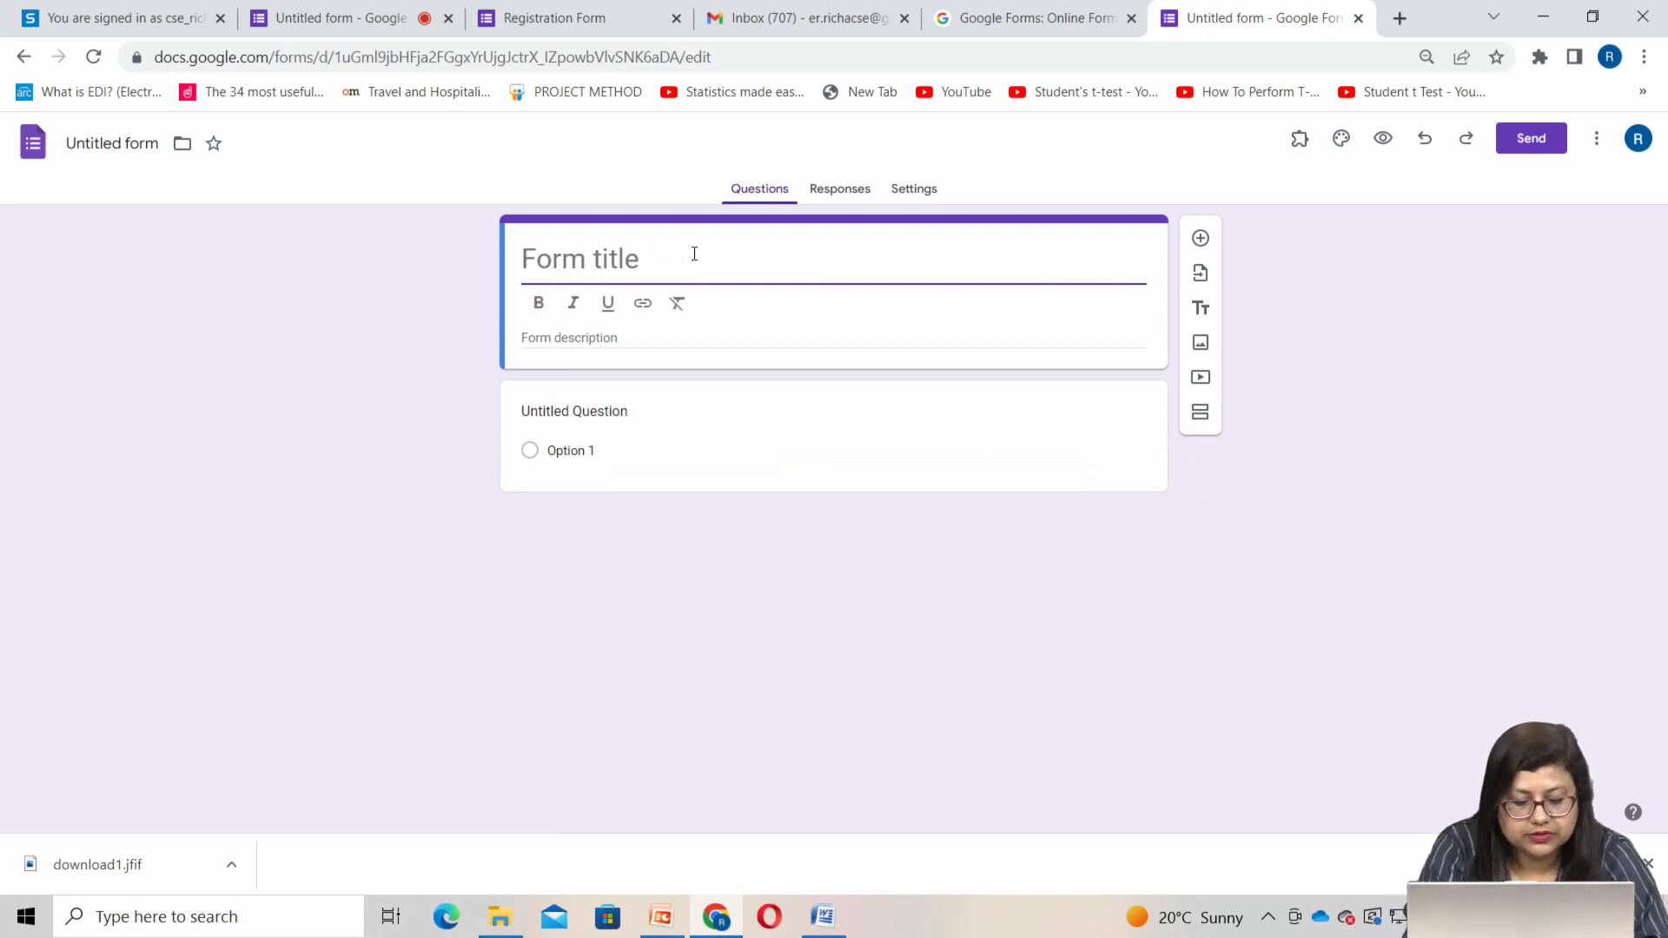
text(REGISTRATION)
key(BackSpace)
Delete the leftover default text "Untitled form" in front of REGISTRATION in the form title
key(Left)
key(Left)
key(Left)
key(Left)
key(Left)
key(Left)
key(Left)
key(Left)
key(Left)
key(Left)
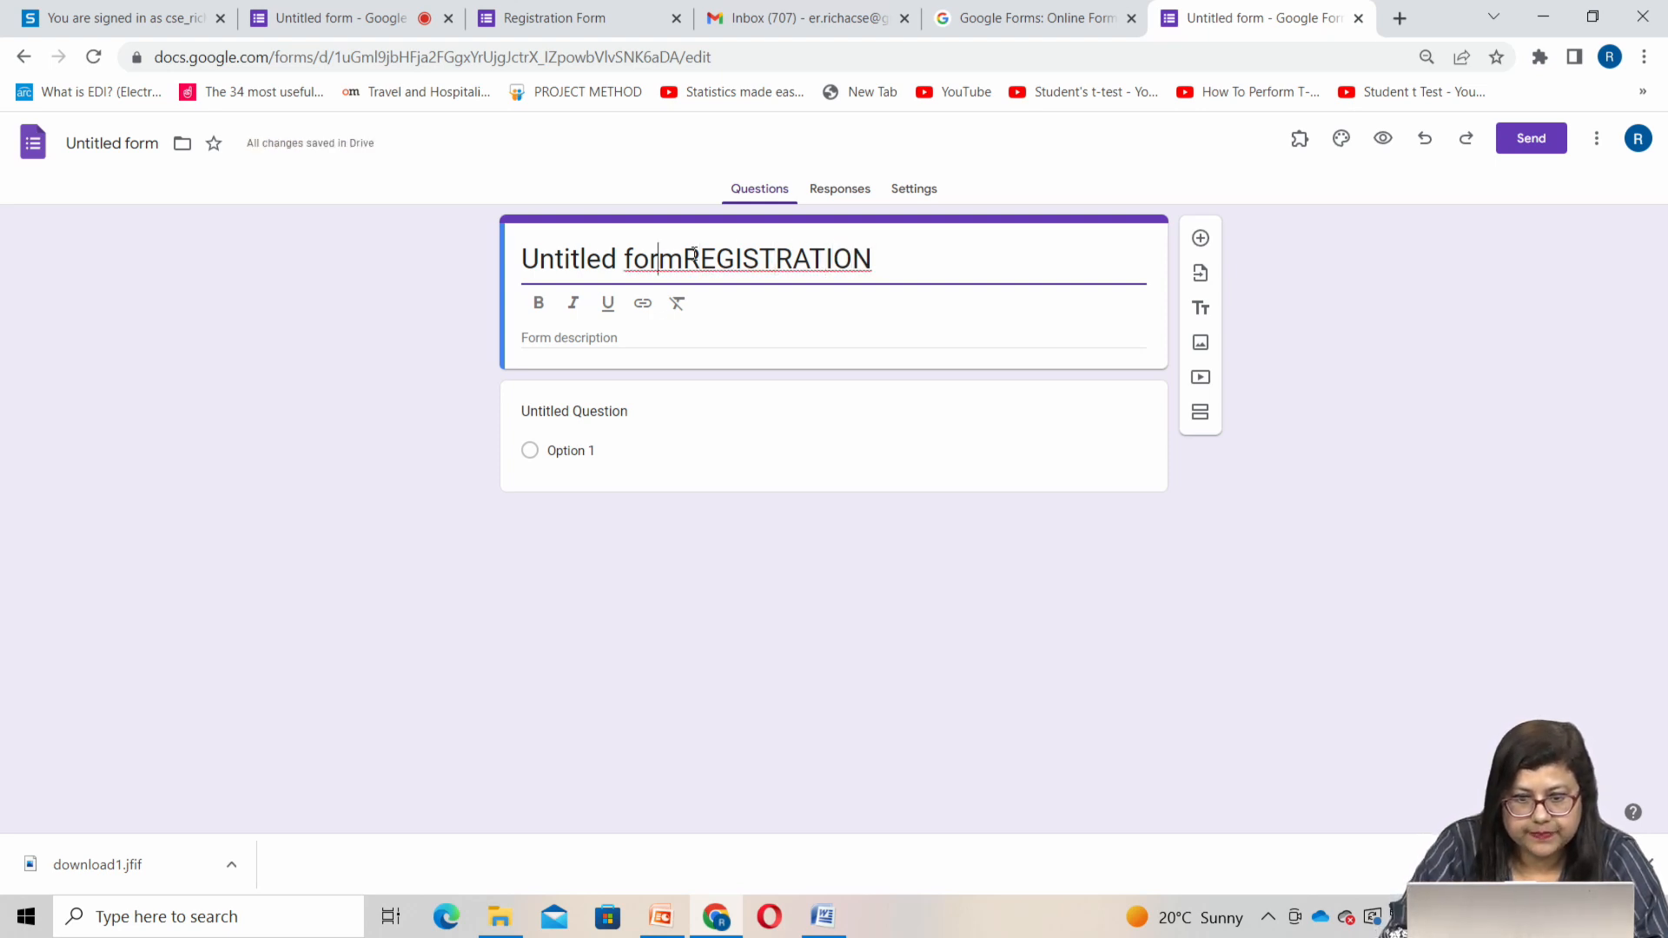
key(BackSpace)
key(BackSpace)
key(BackSpace)
key(BackSpace)
key(BackSpace)
key(BackSpace)
key(BackSpace)
key(BackSpace)
key(BackSpace)
key(BackSpace)
key(BackSpace)
key(BackSpace)
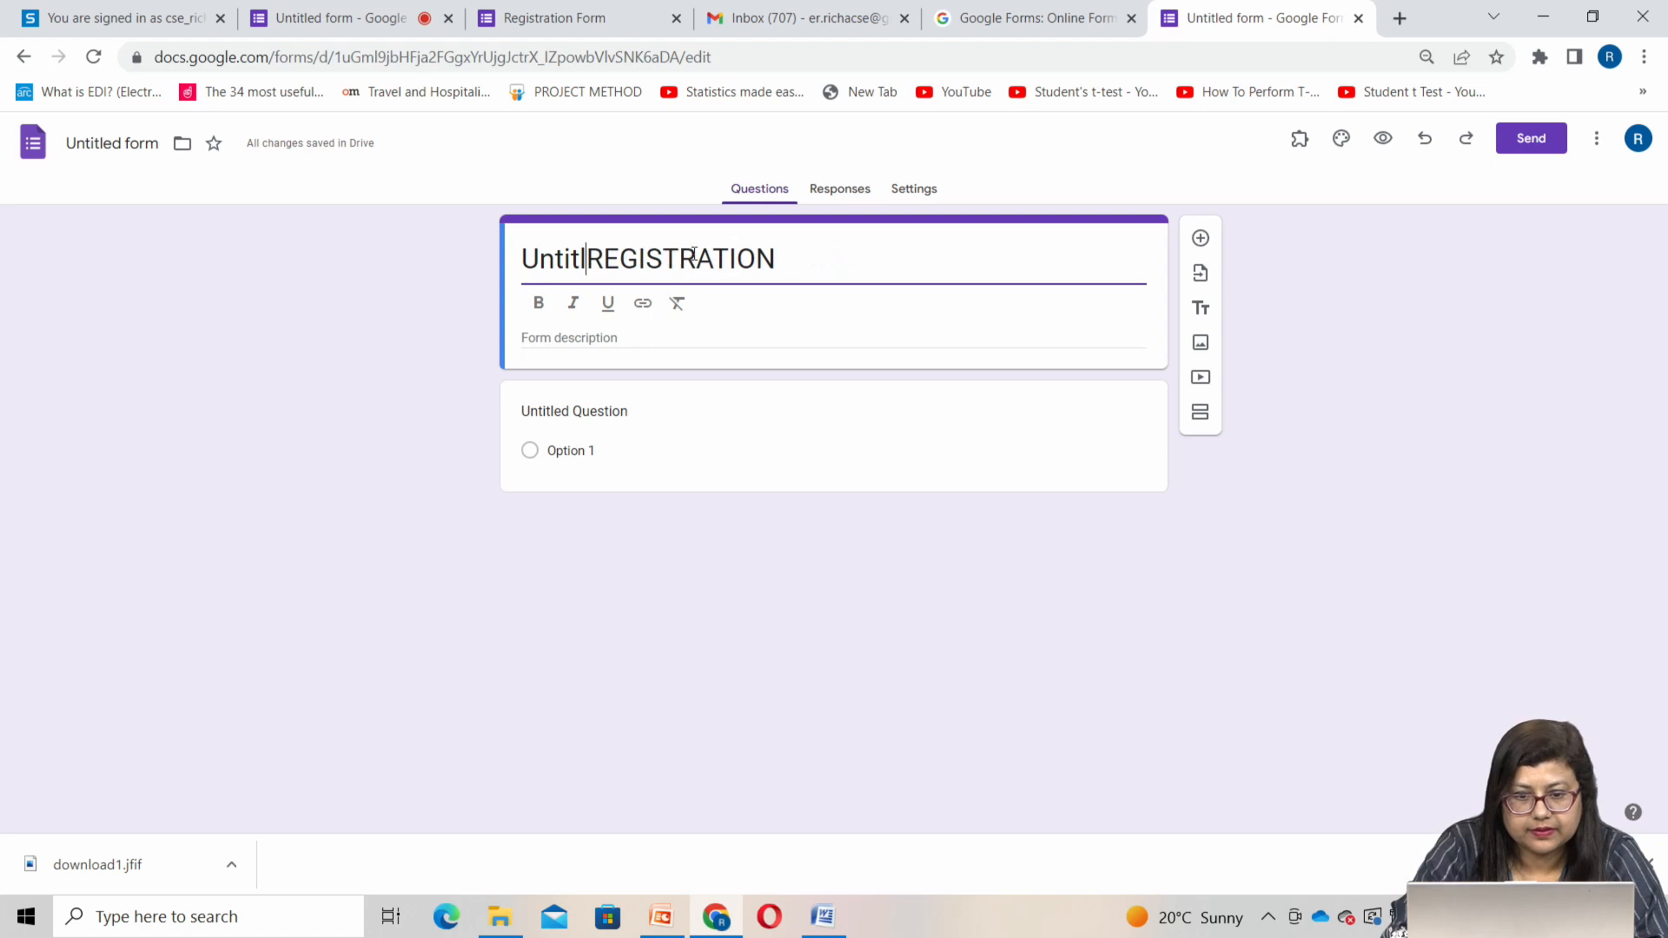
key(BackSpace)
Append the word FORM to the title so it reads REGISTRATION FORM
key(Right)
key(Right)
key(Right)
key(Right)
key(Right)
key(Right)
key(Right)
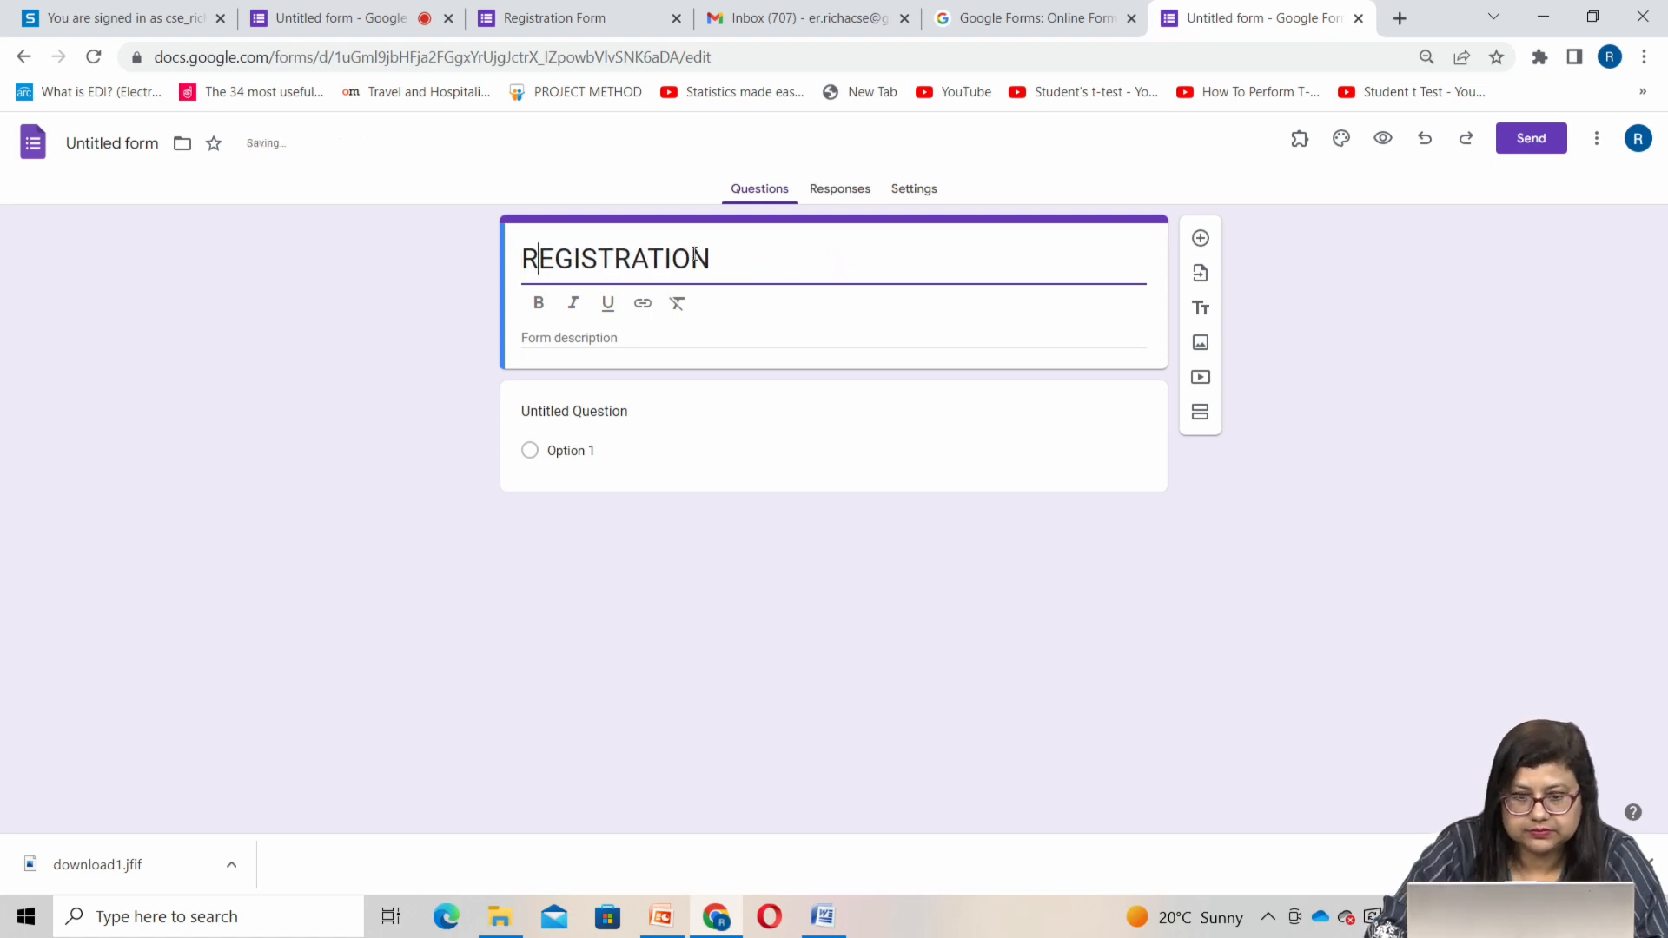
key(Right)
key(Right)
key(Right)
text(FORM)
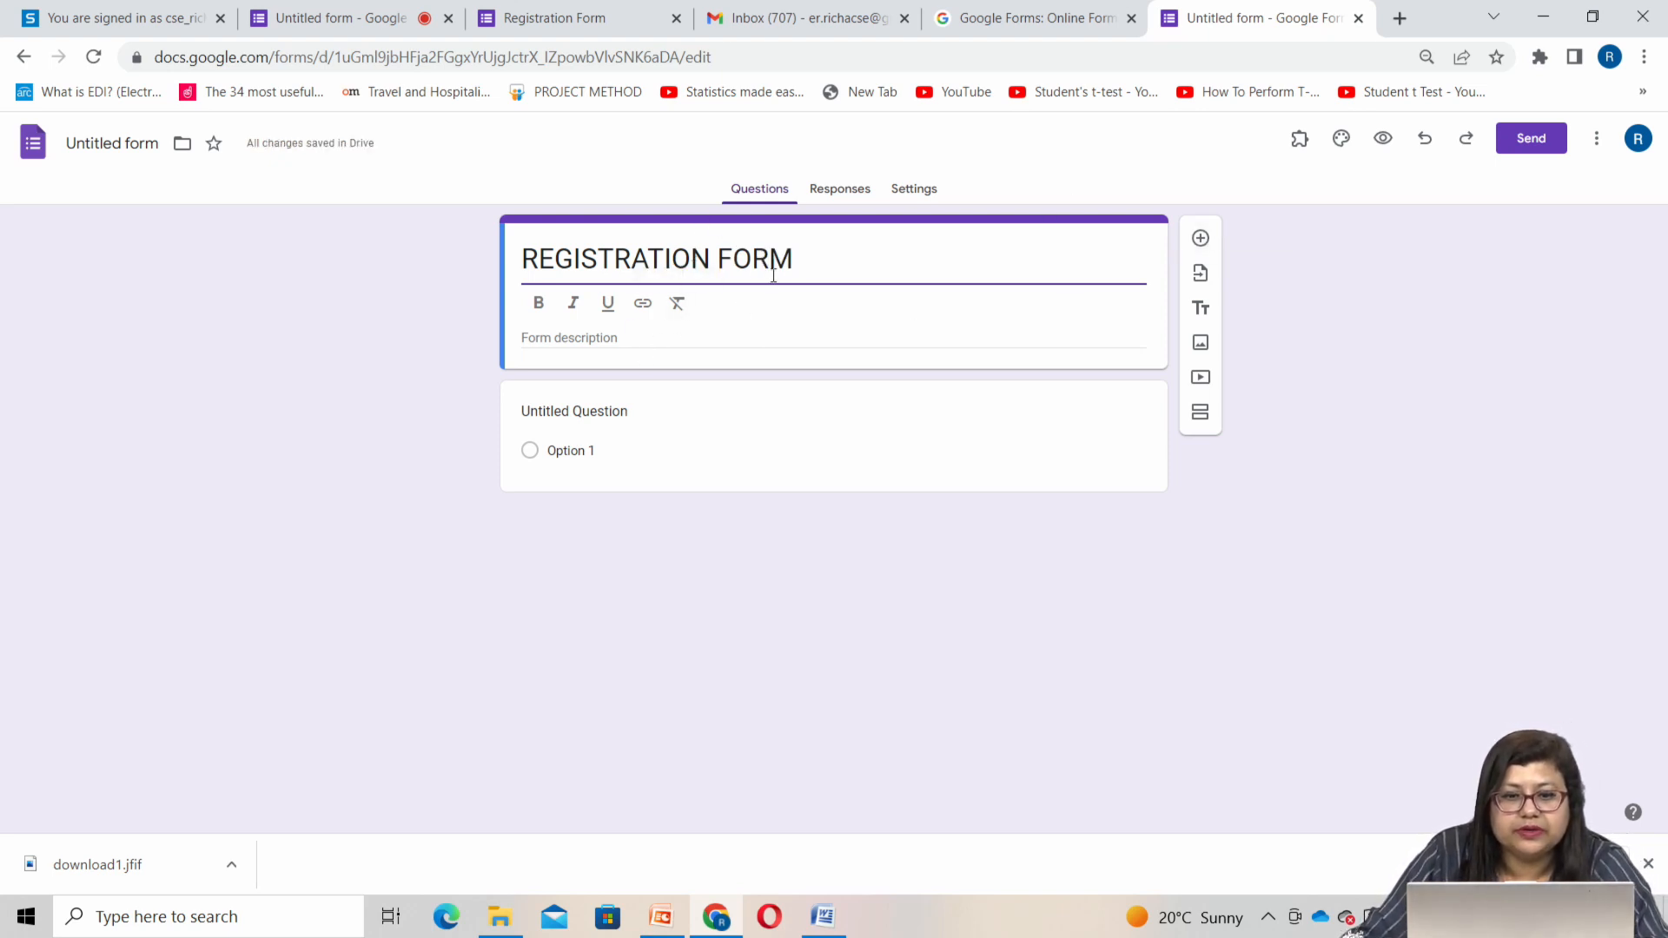
Enter TECH-0-2023 as the form description and format it bold and italic
click(629, 334)
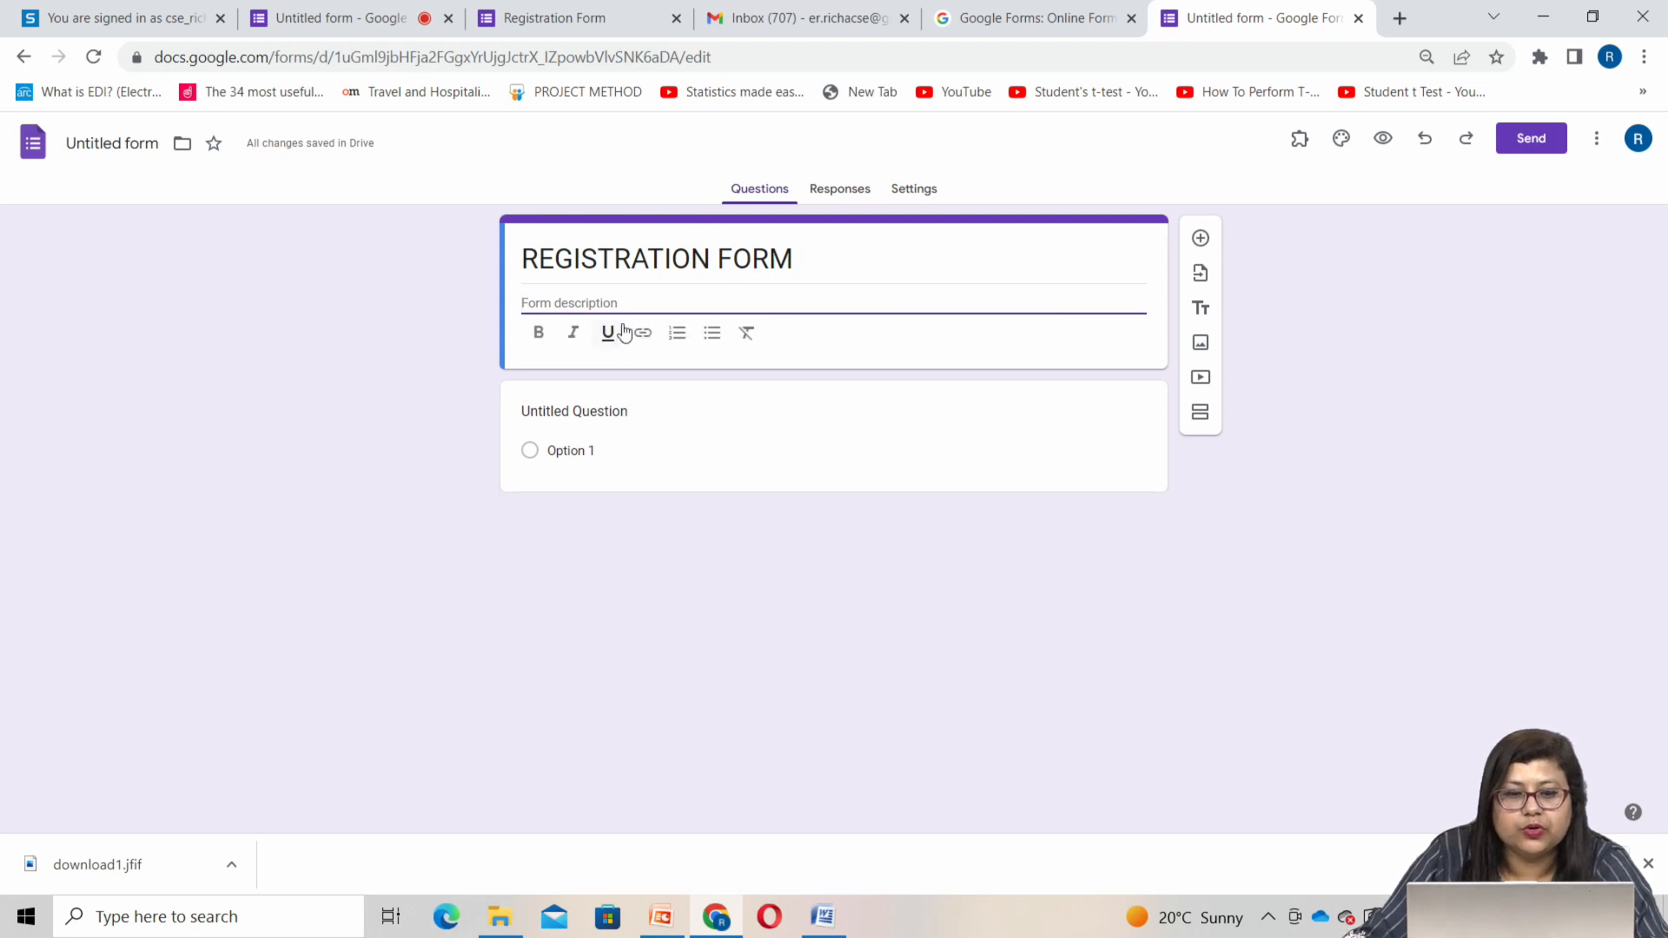
text(EVENT)
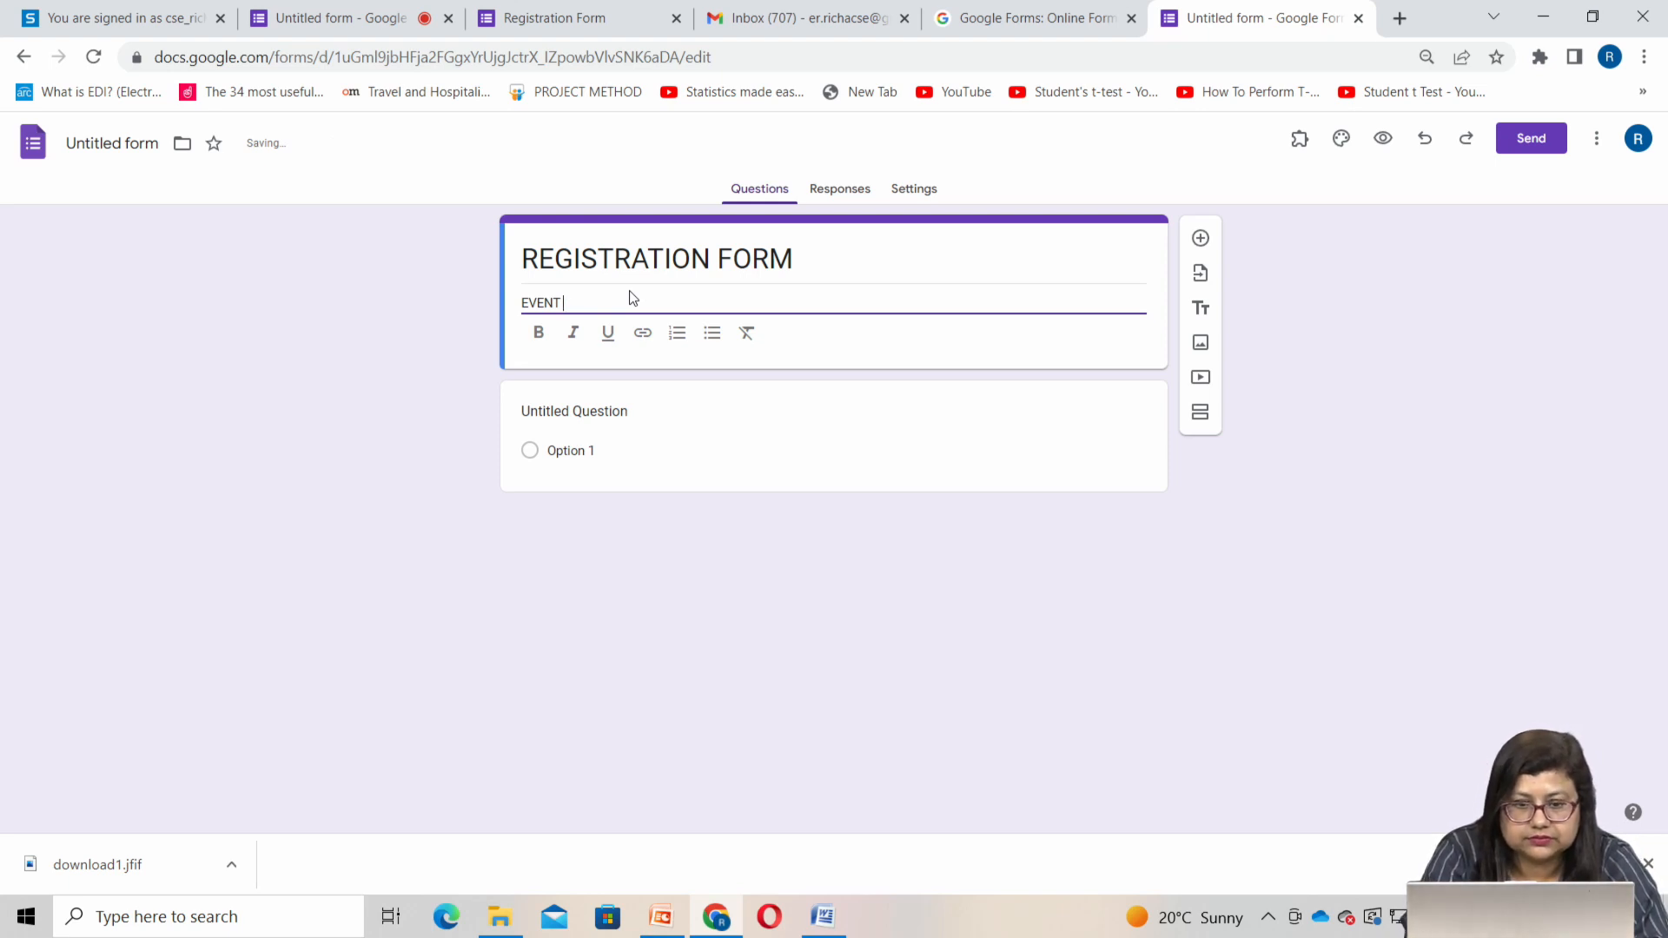
key(BackSpace)
text(TECH-0-2023)
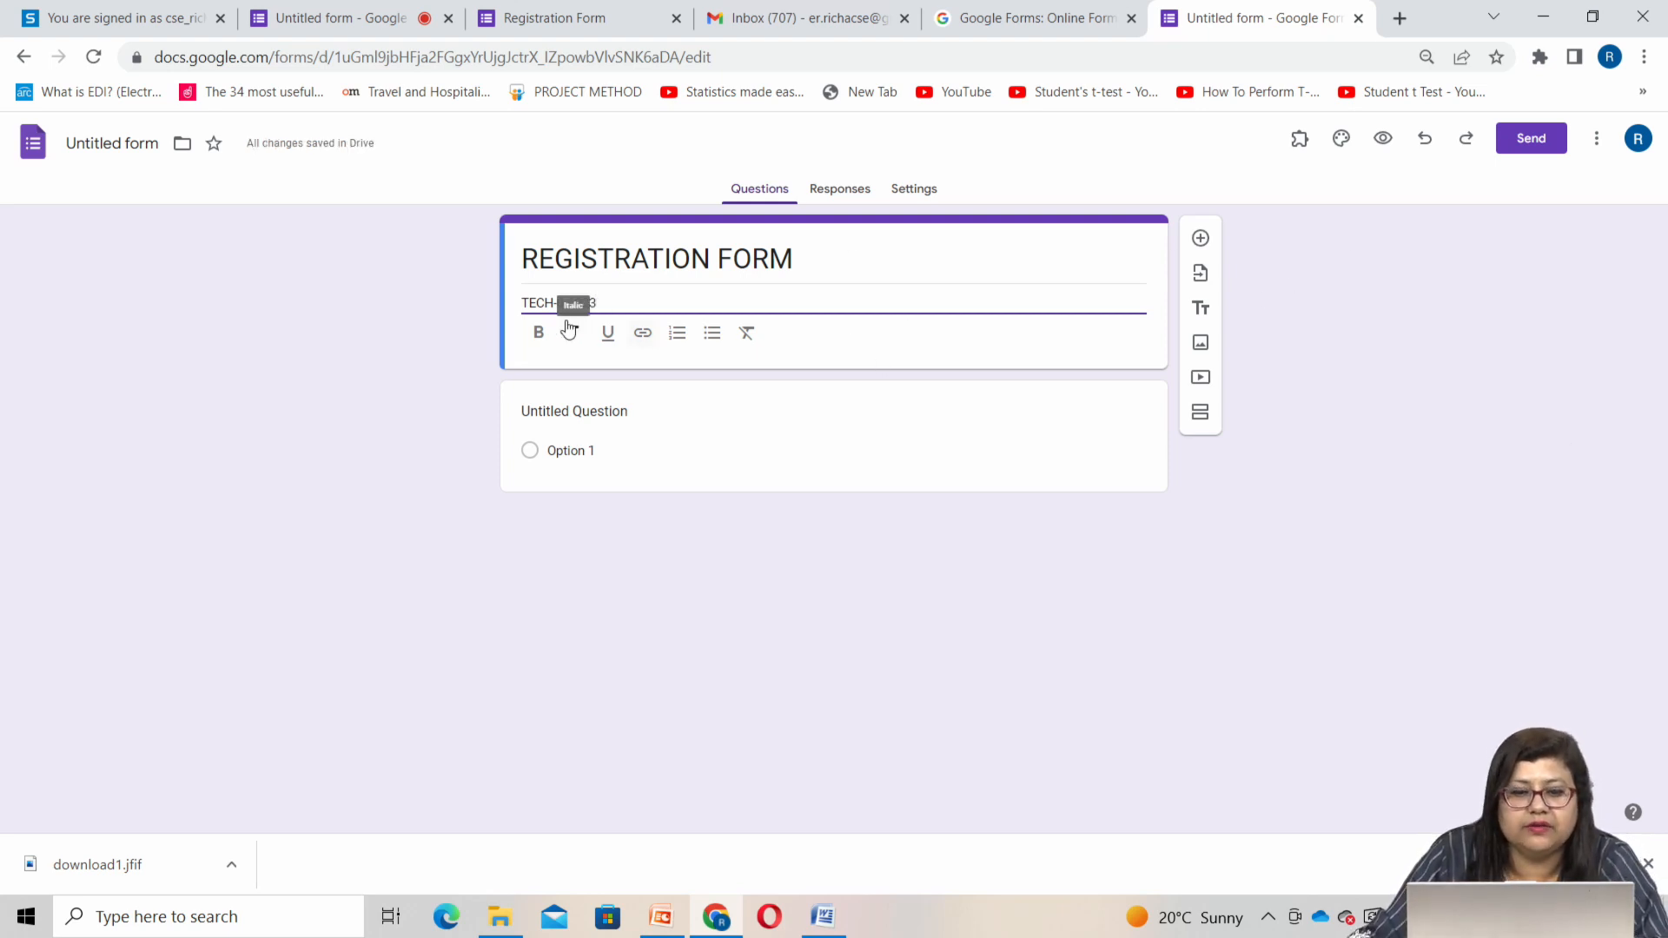
drag(598, 303, 519, 310)
click(537, 337)
click(574, 334)
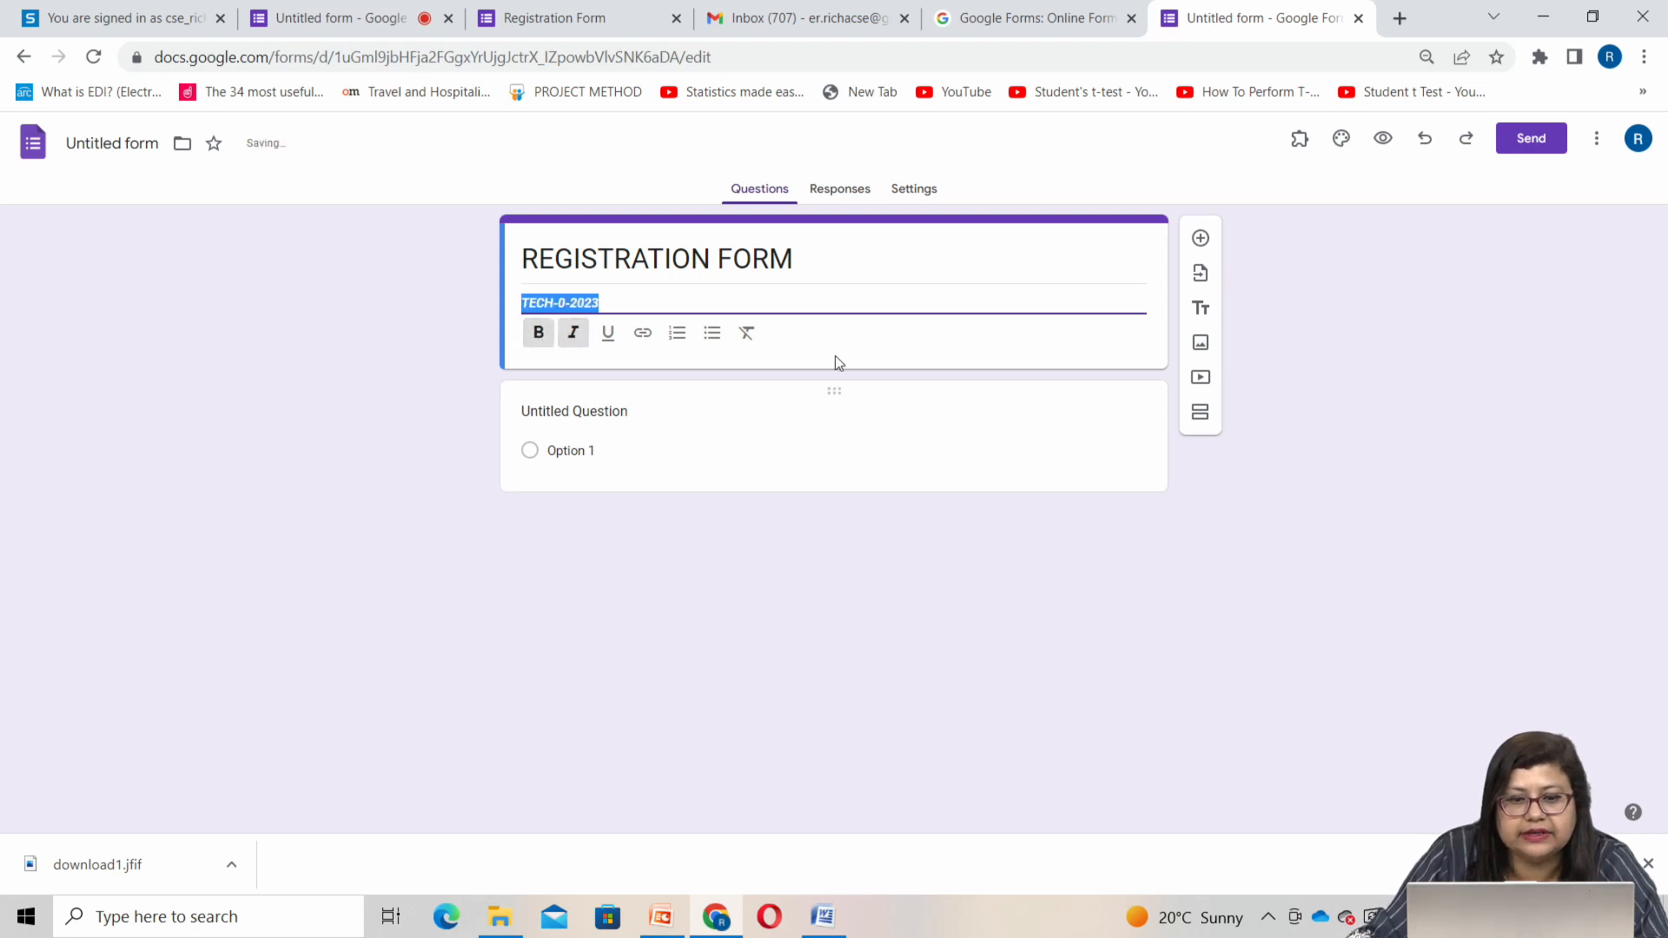
Add a question titled NAME below the form header with the Short answer type
click(1201, 237)
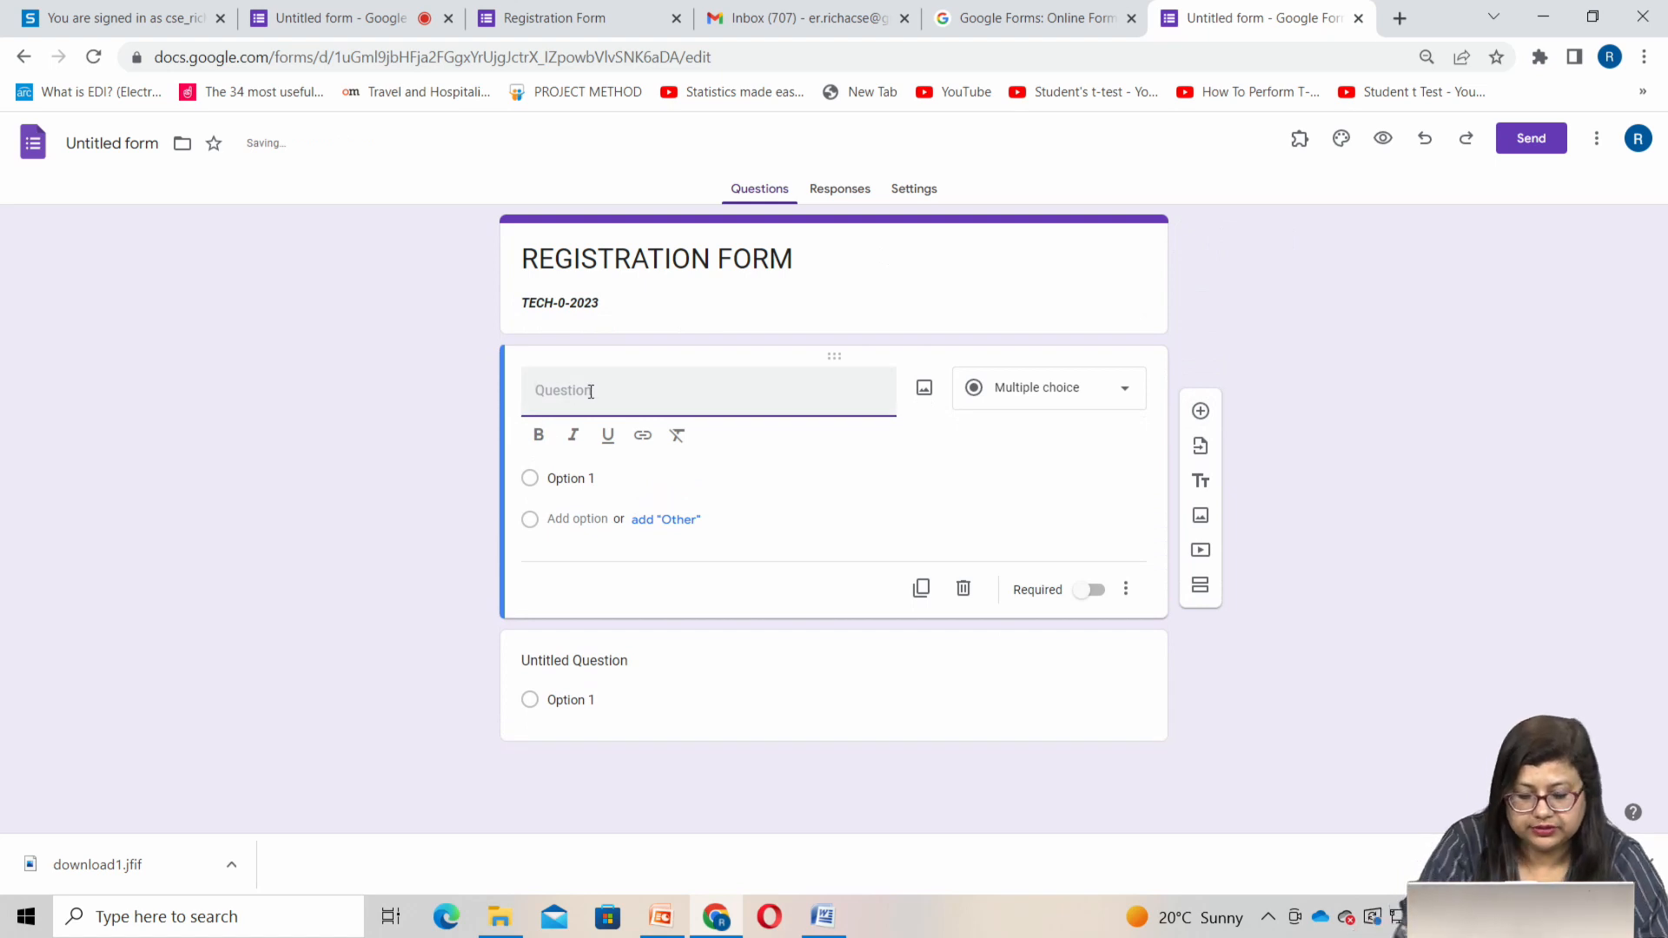
text(NAME)
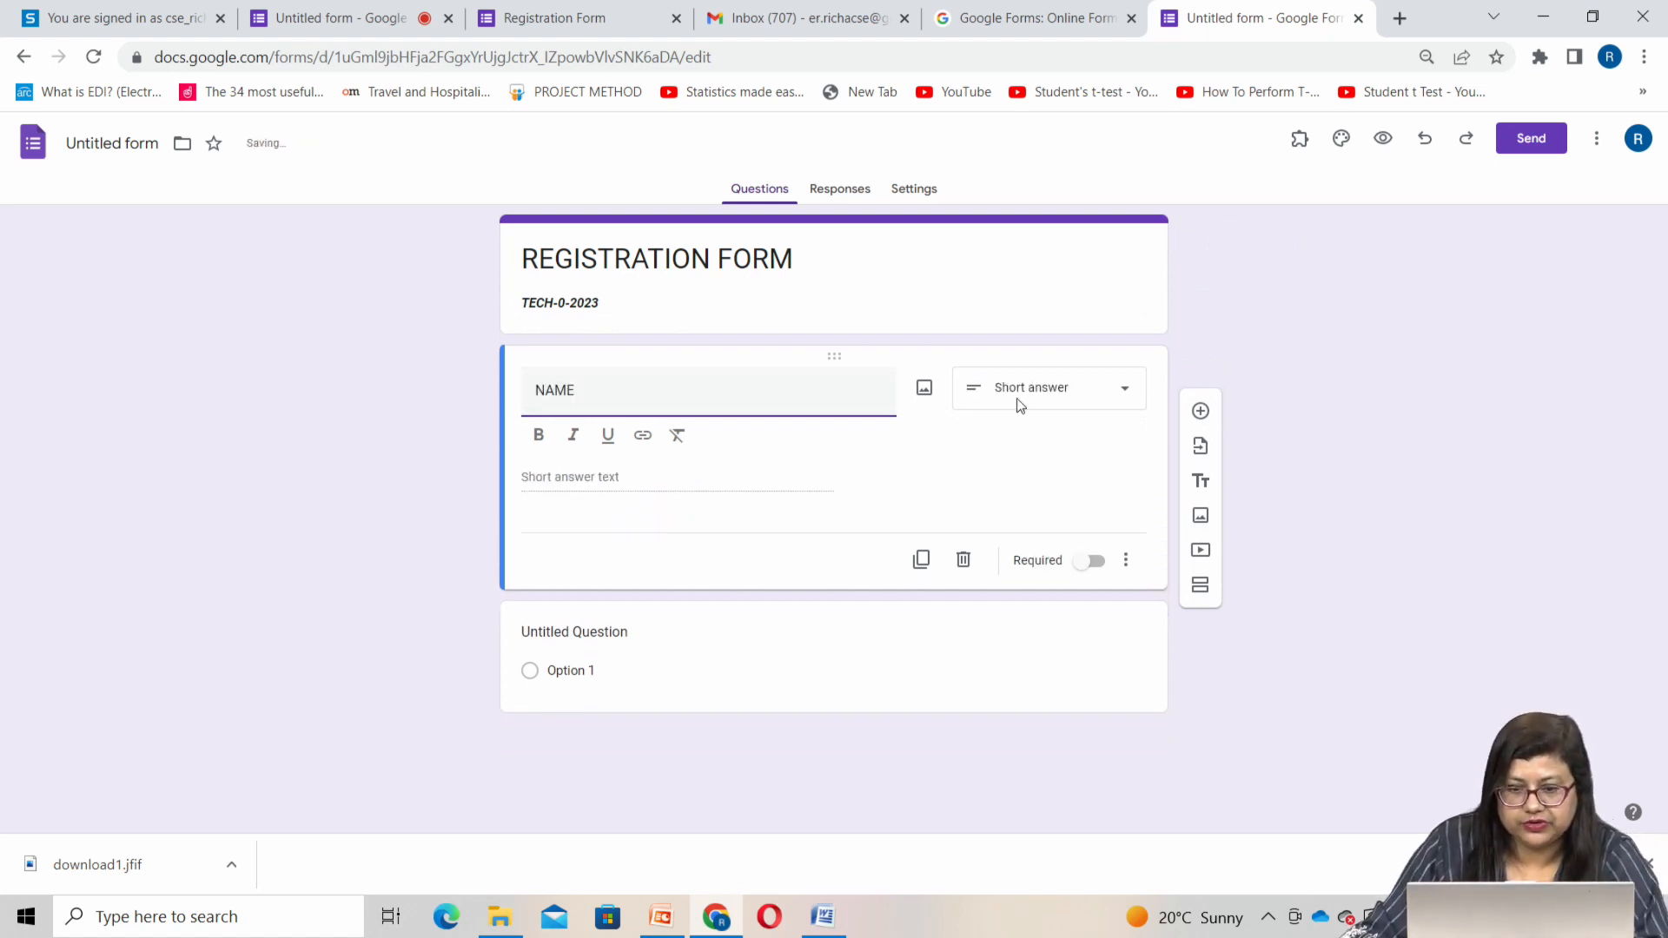
click(1102, 398)
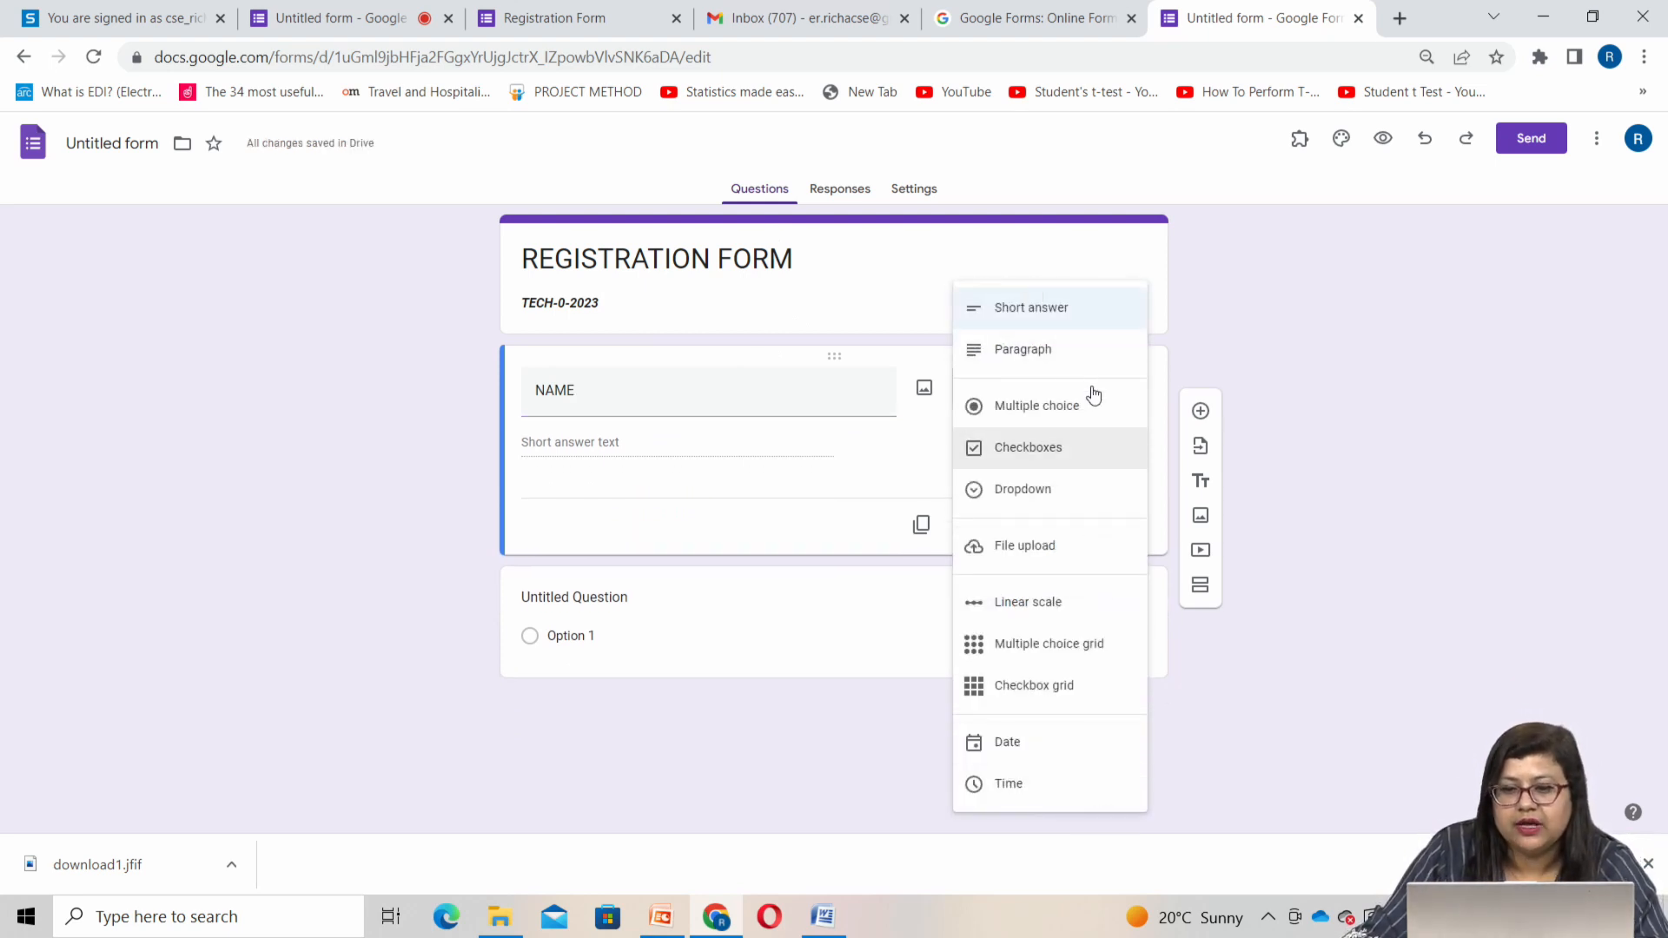
click(1056, 315)
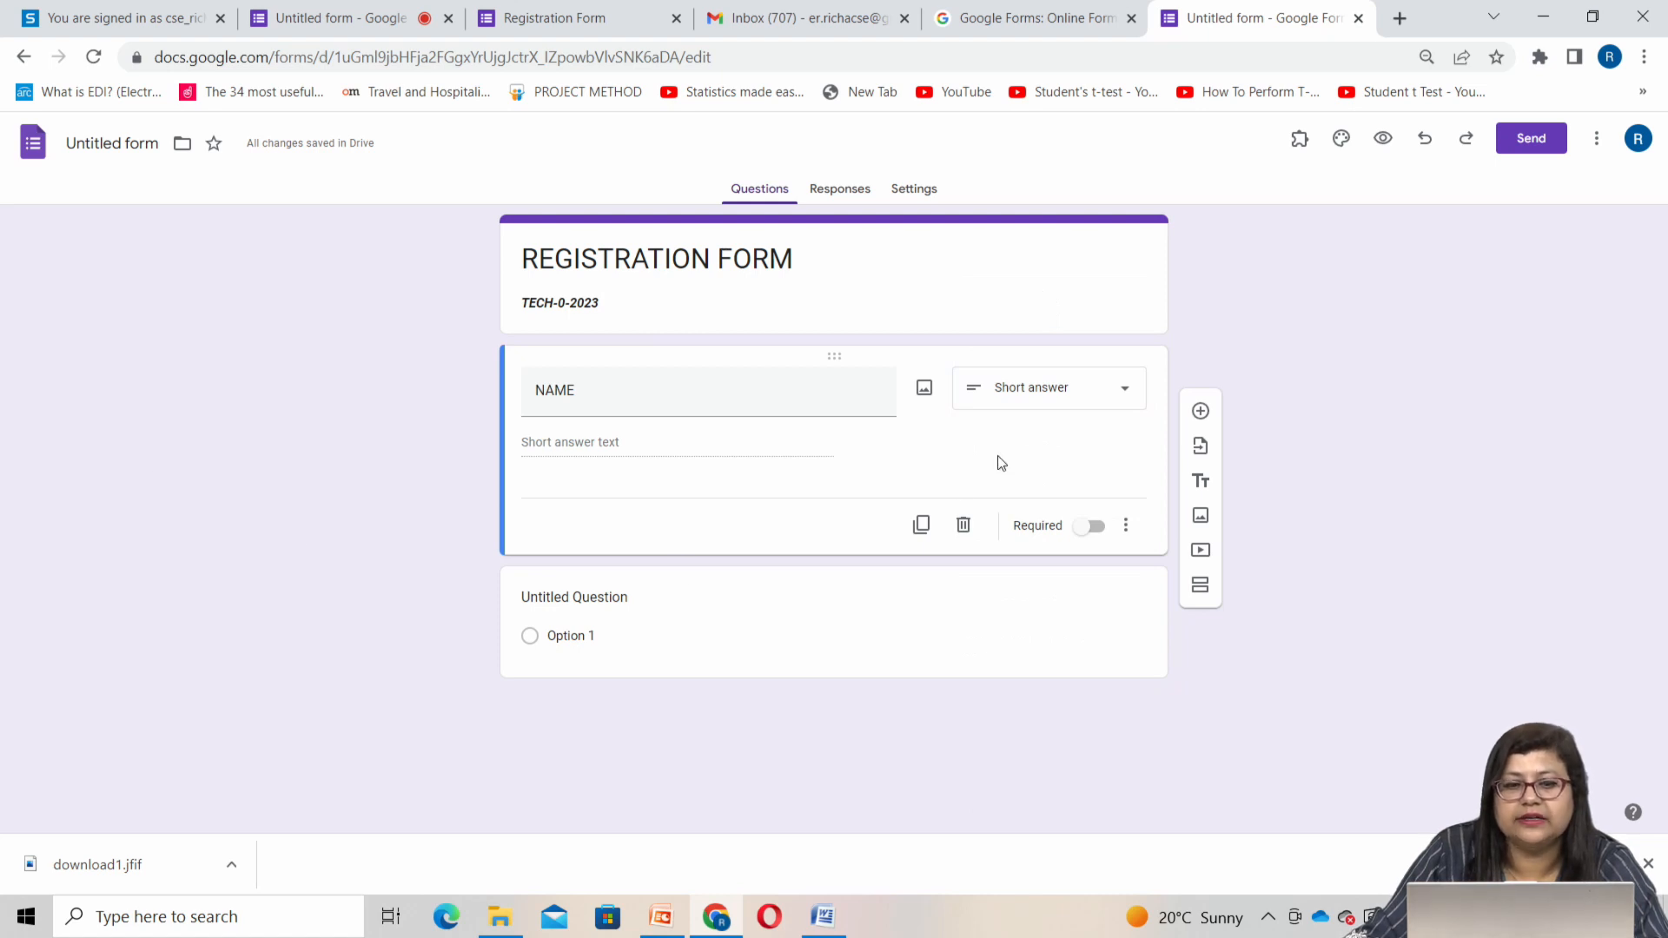
Add a question titled COURSE below NAME and set its type to Short answer
click(1200, 411)
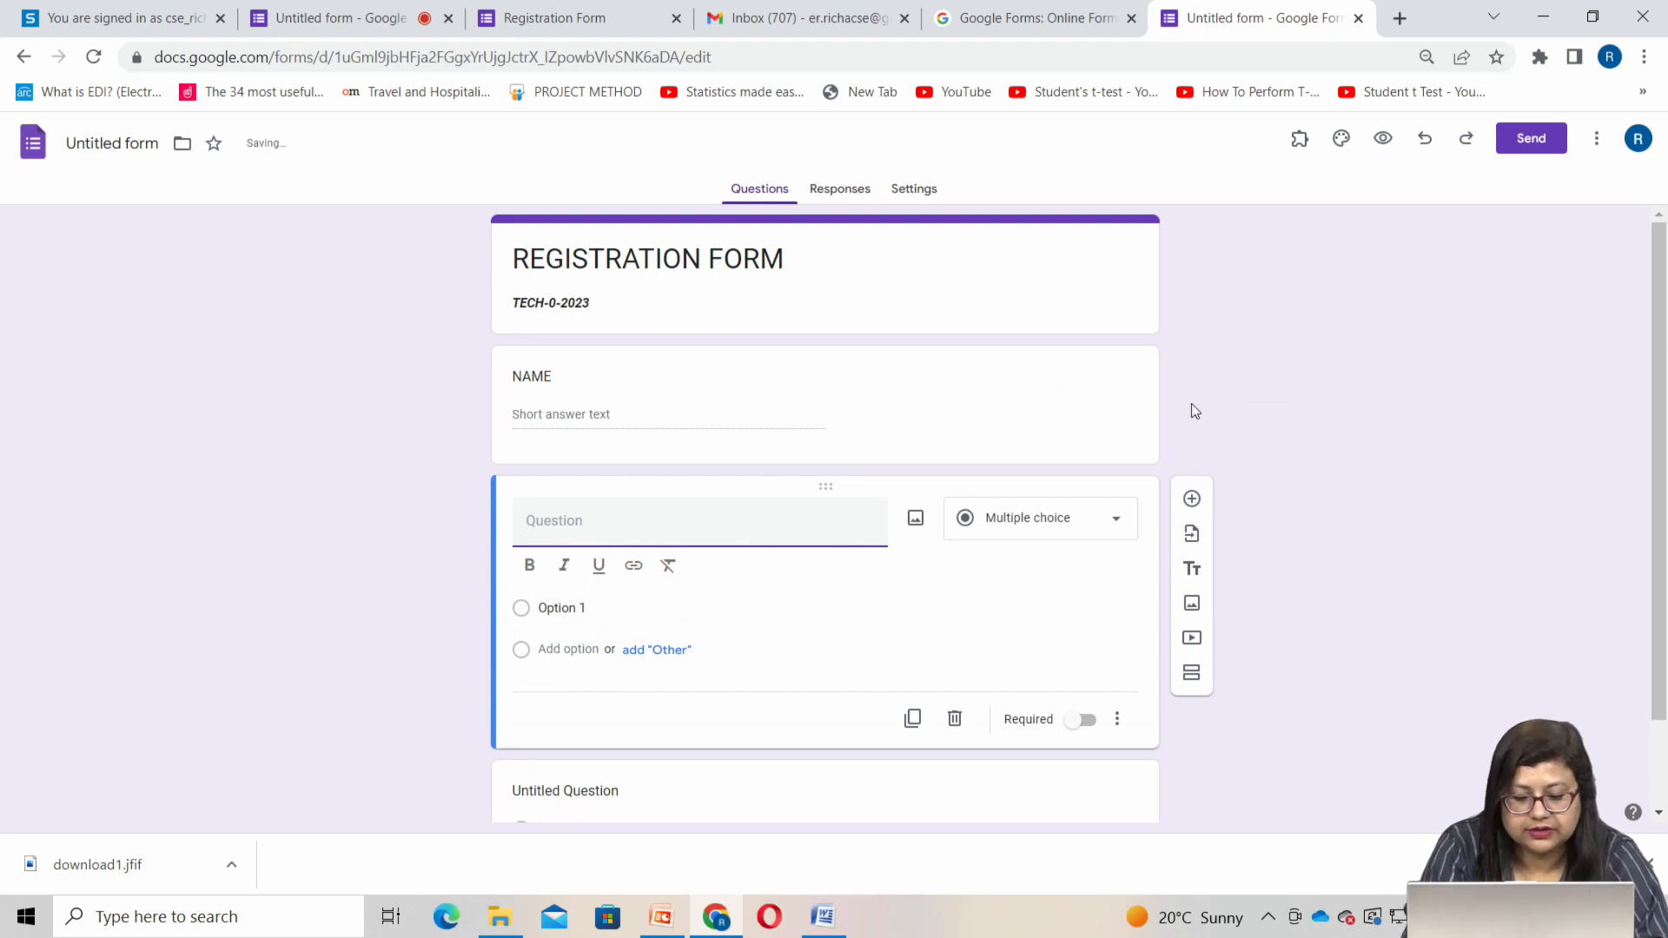
text(COURSE)
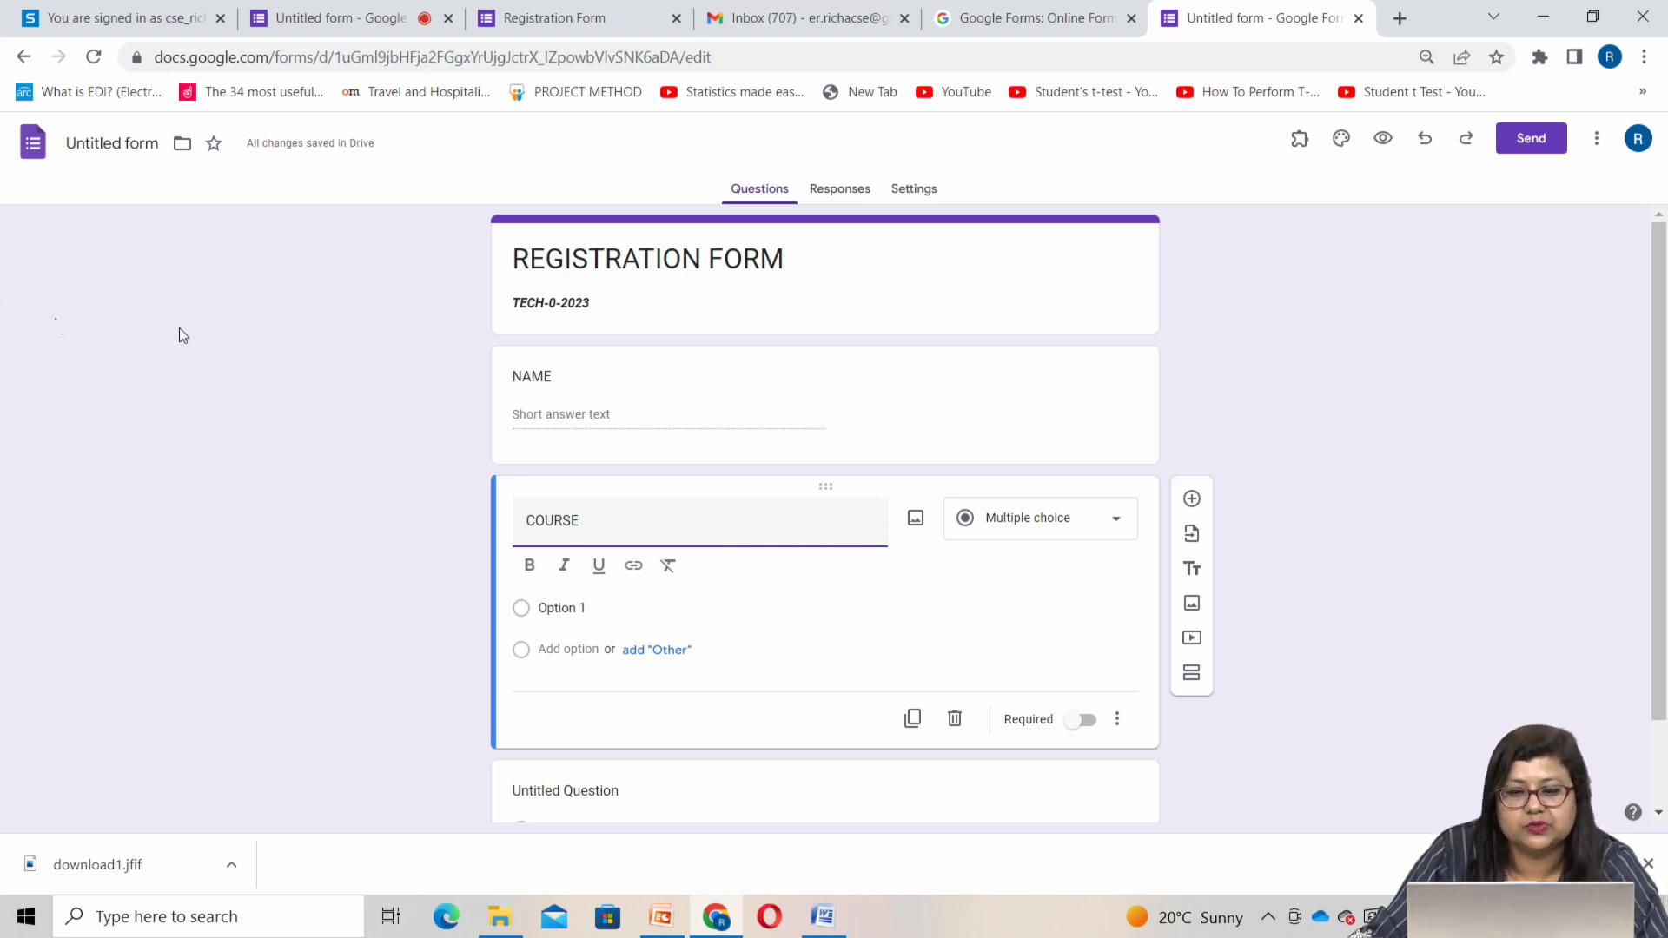
click(1054, 523)
click(1047, 310)
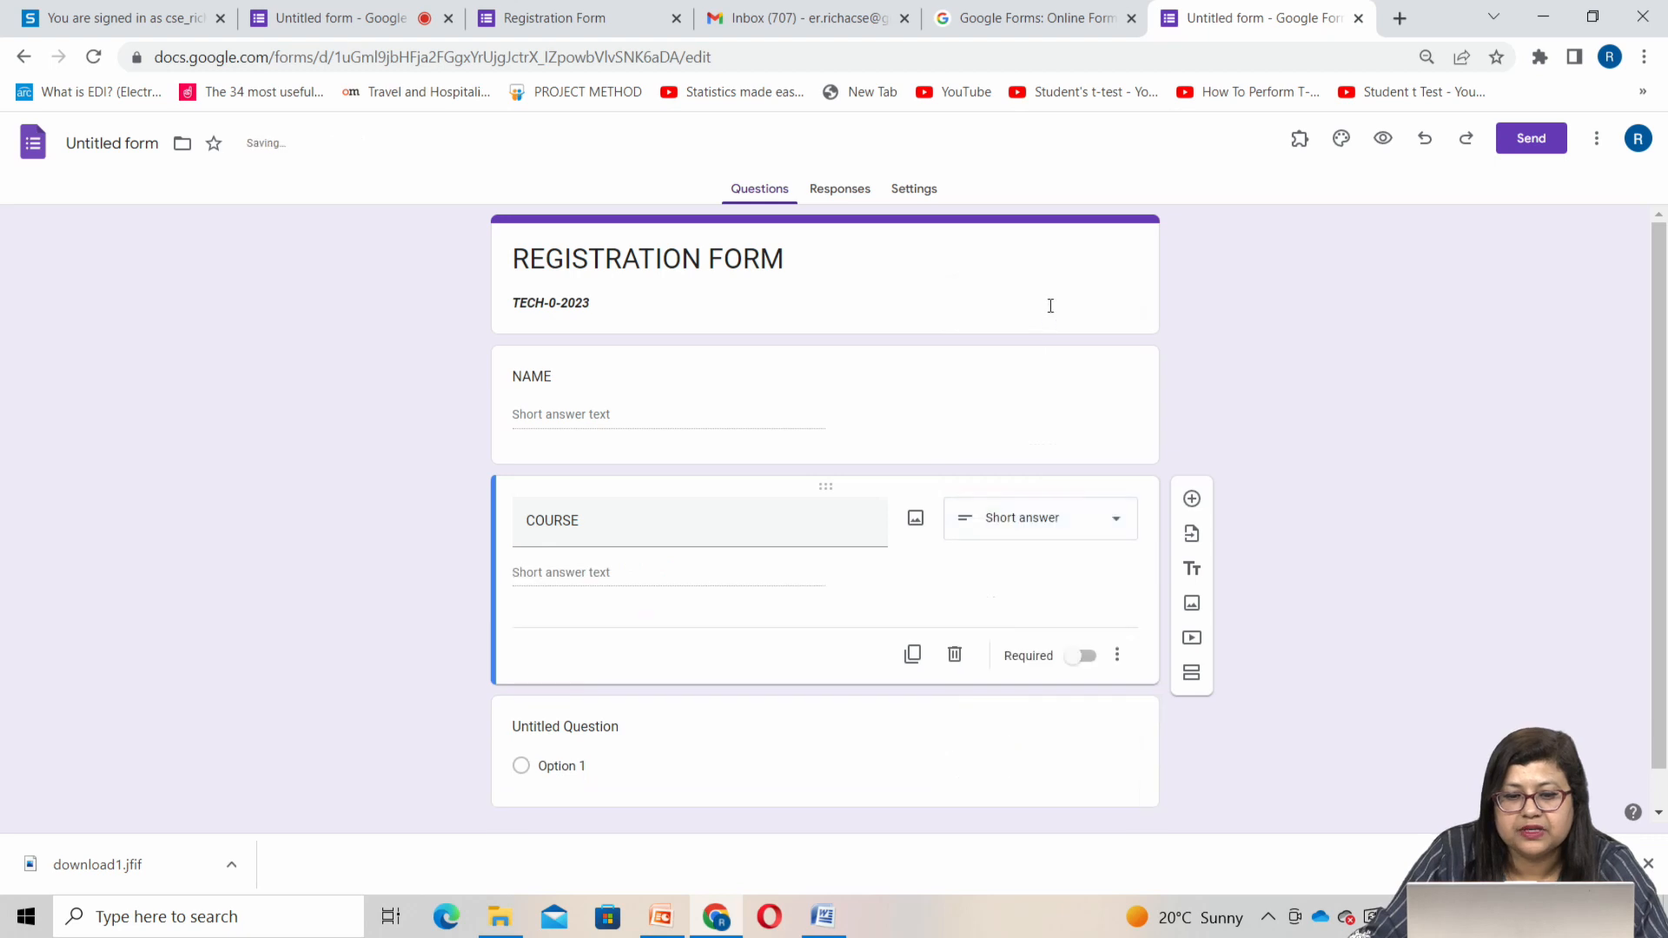
Add a Short answer question titled EMAIL ID below COURSE and make it required
text(EMAIL ID)
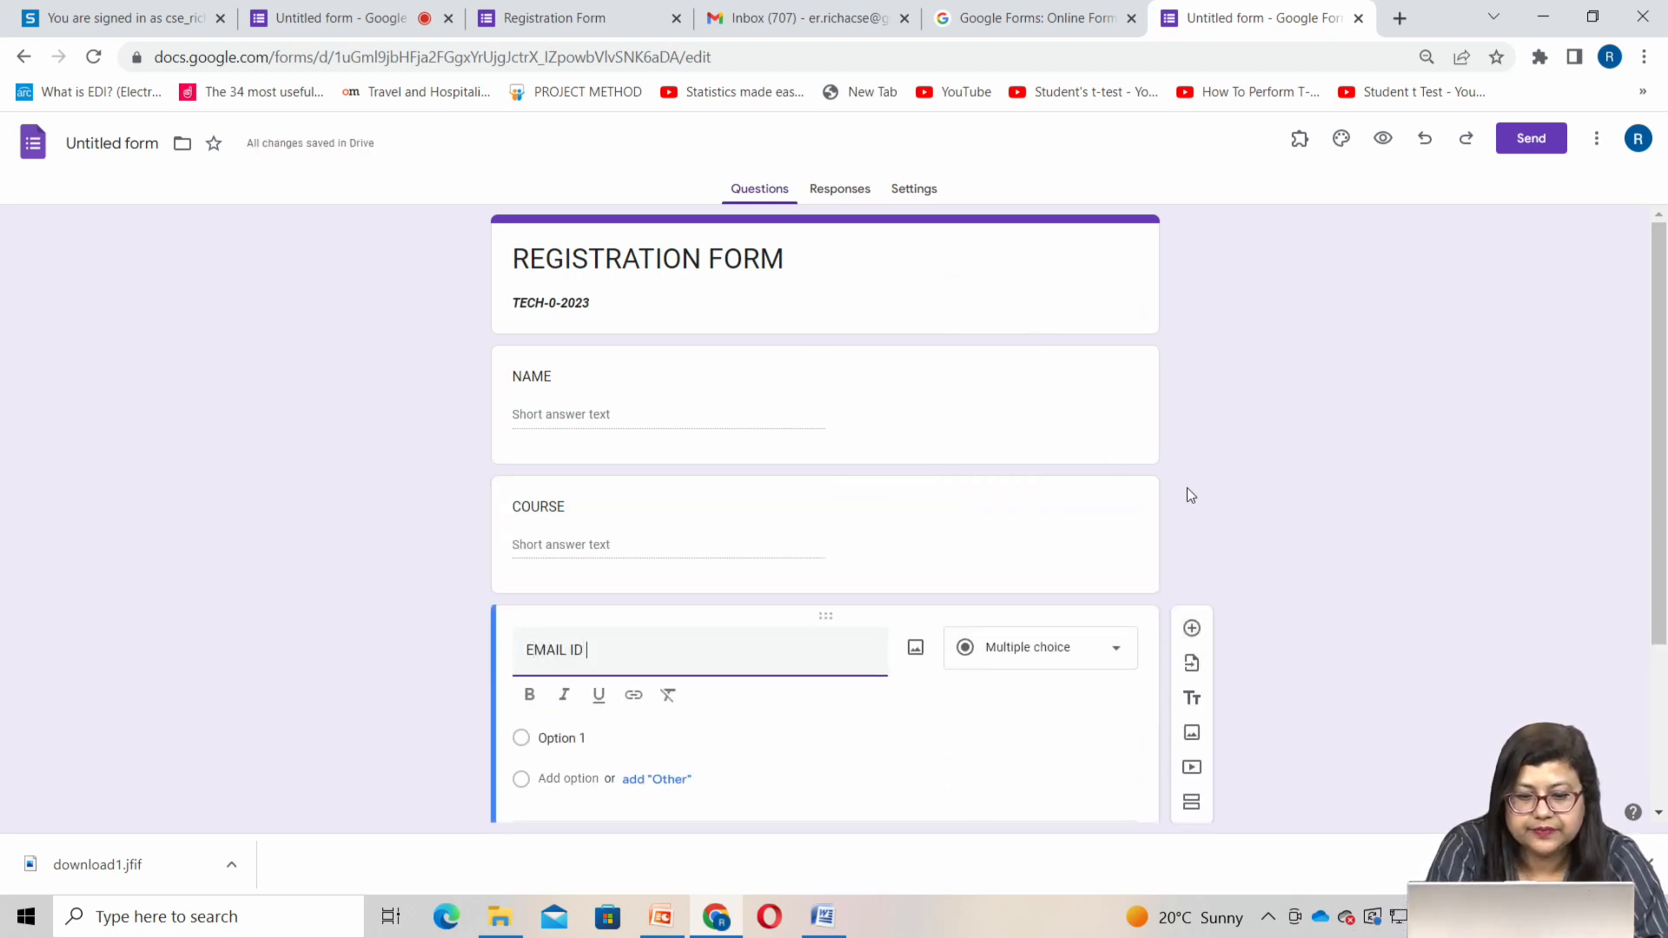
click(1106, 646)
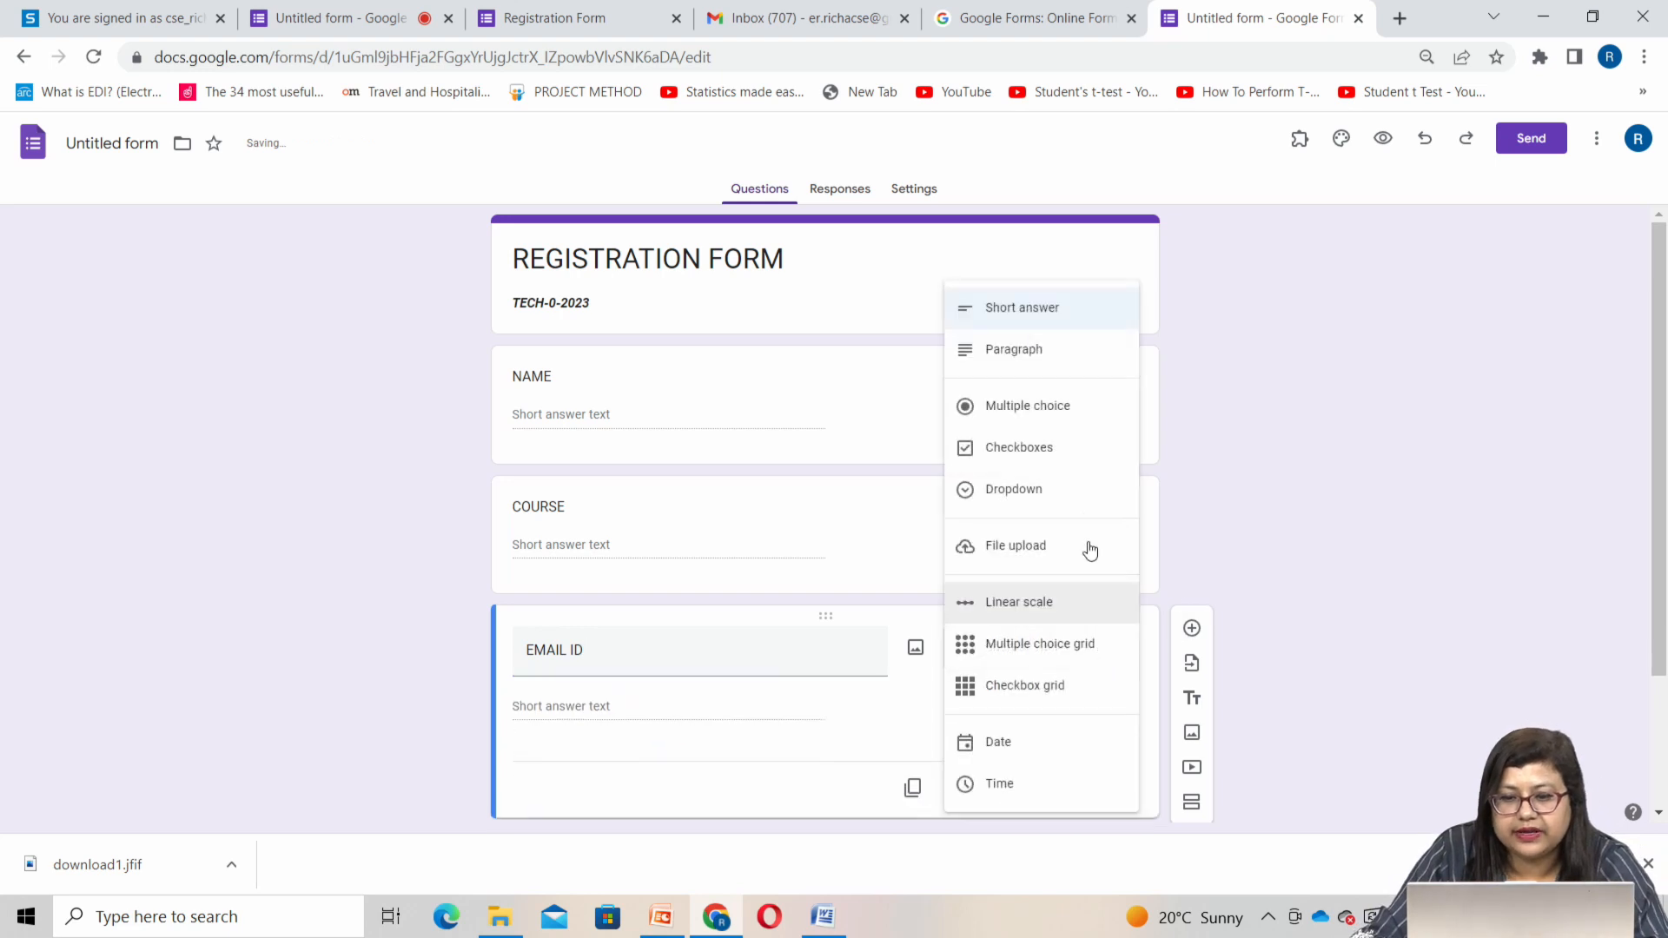
click(1038, 323)
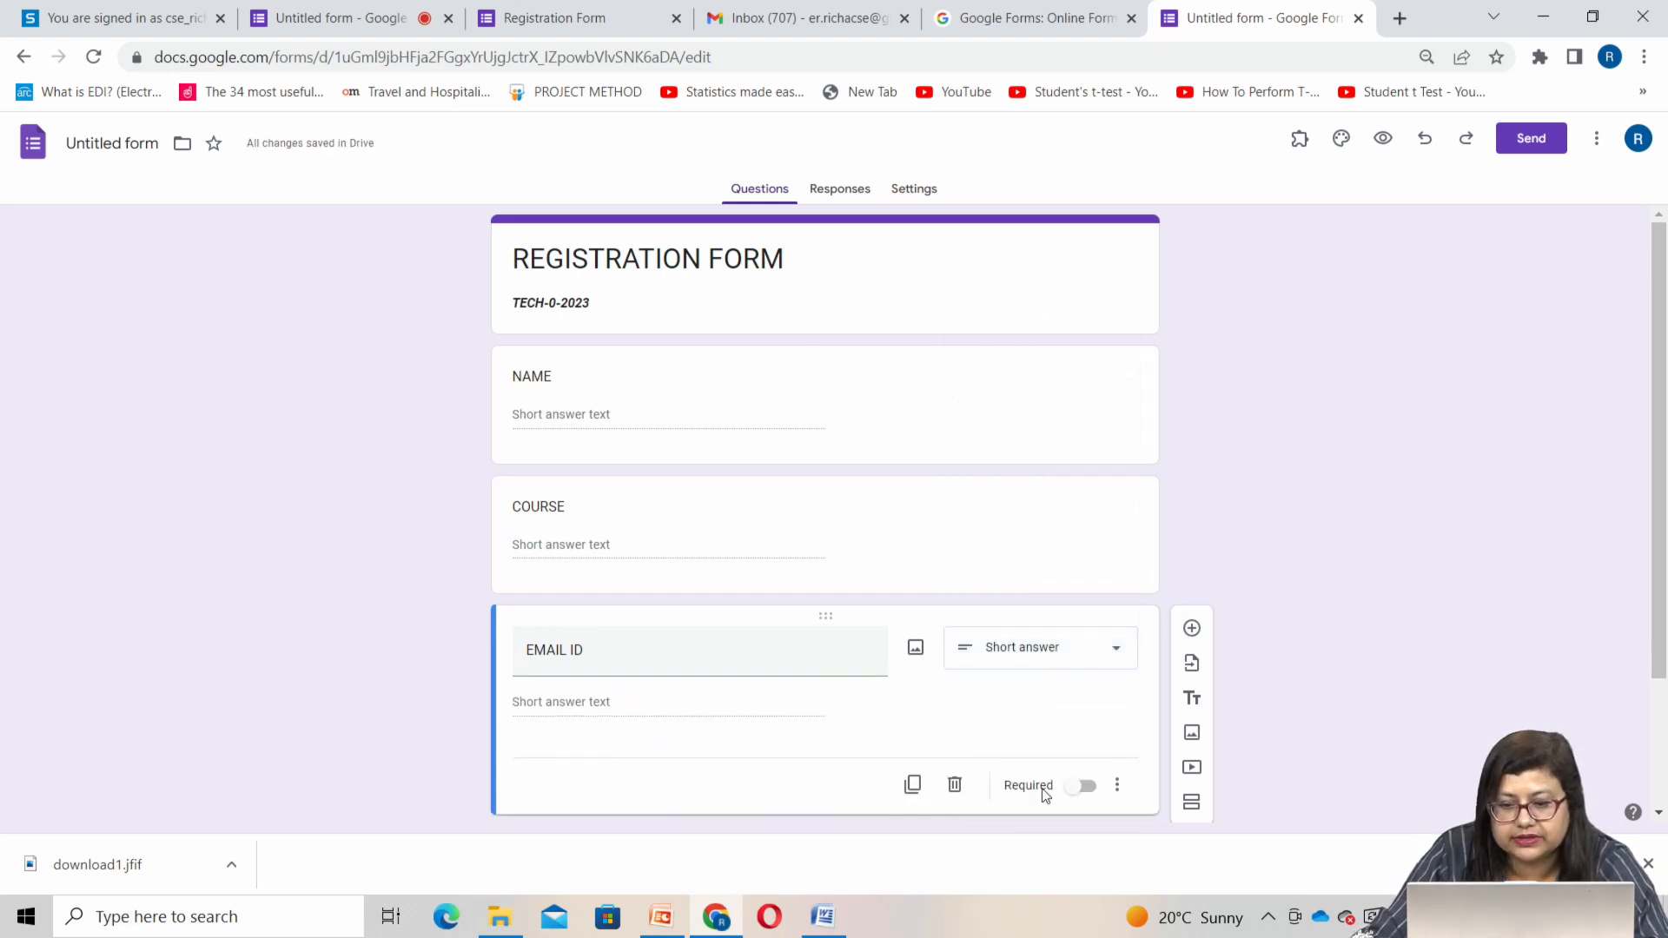
click(1082, 786)
Make the NAME question required
click(567, 384)
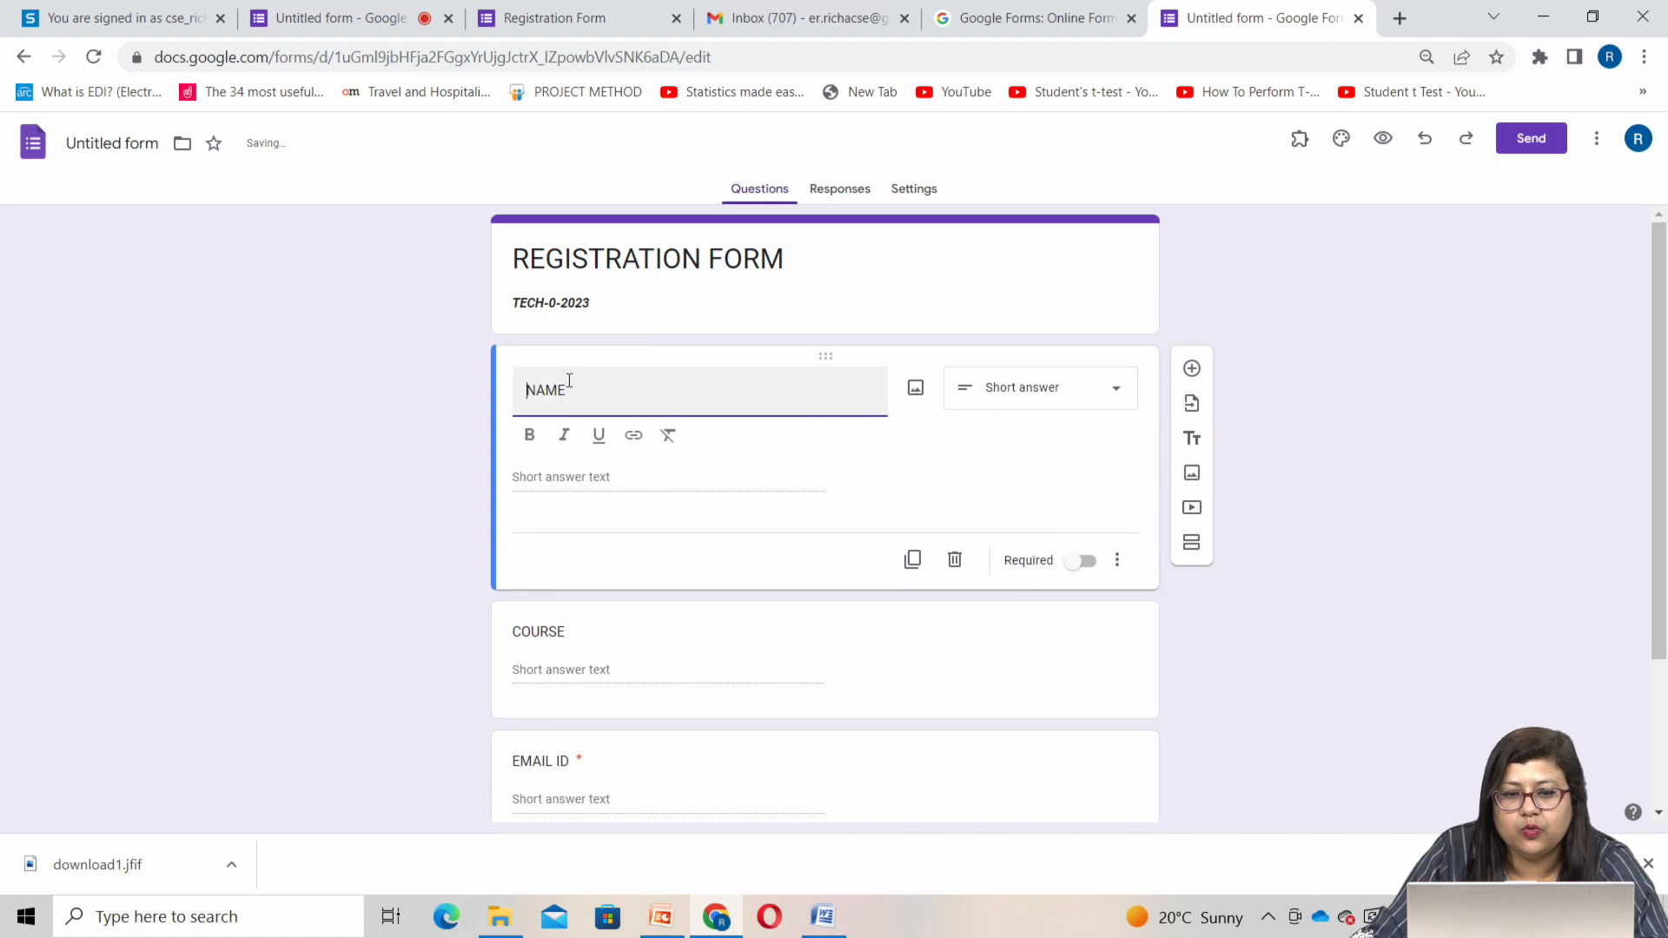
click(1081, 562)
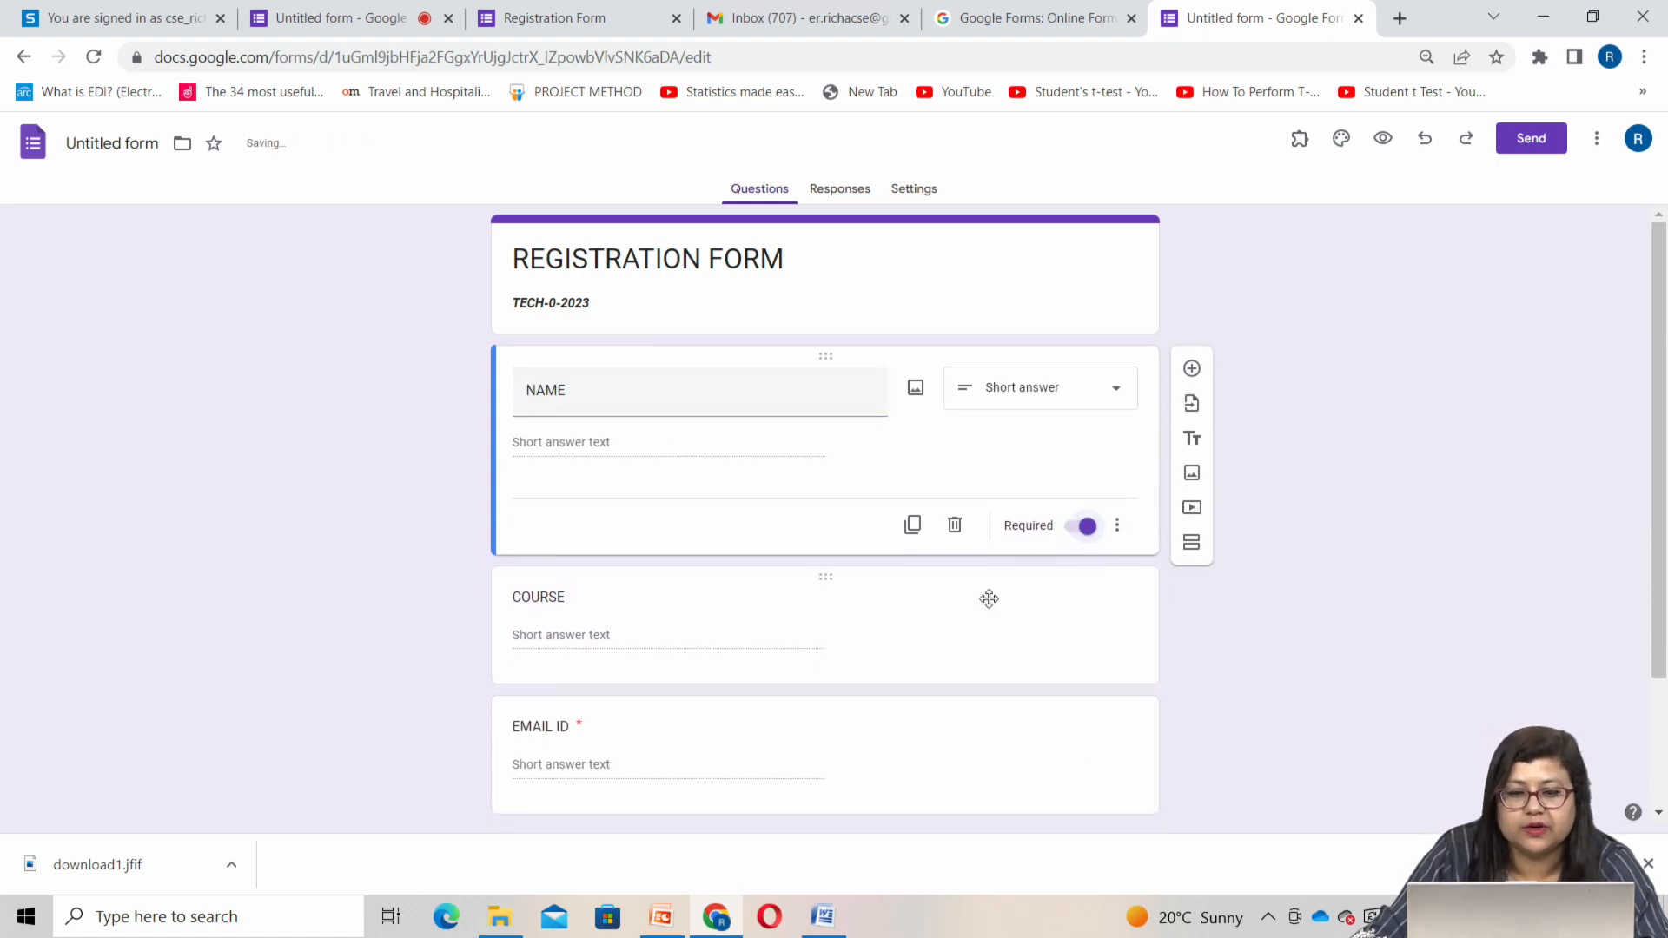
scroll(1115, 526, down, 2)
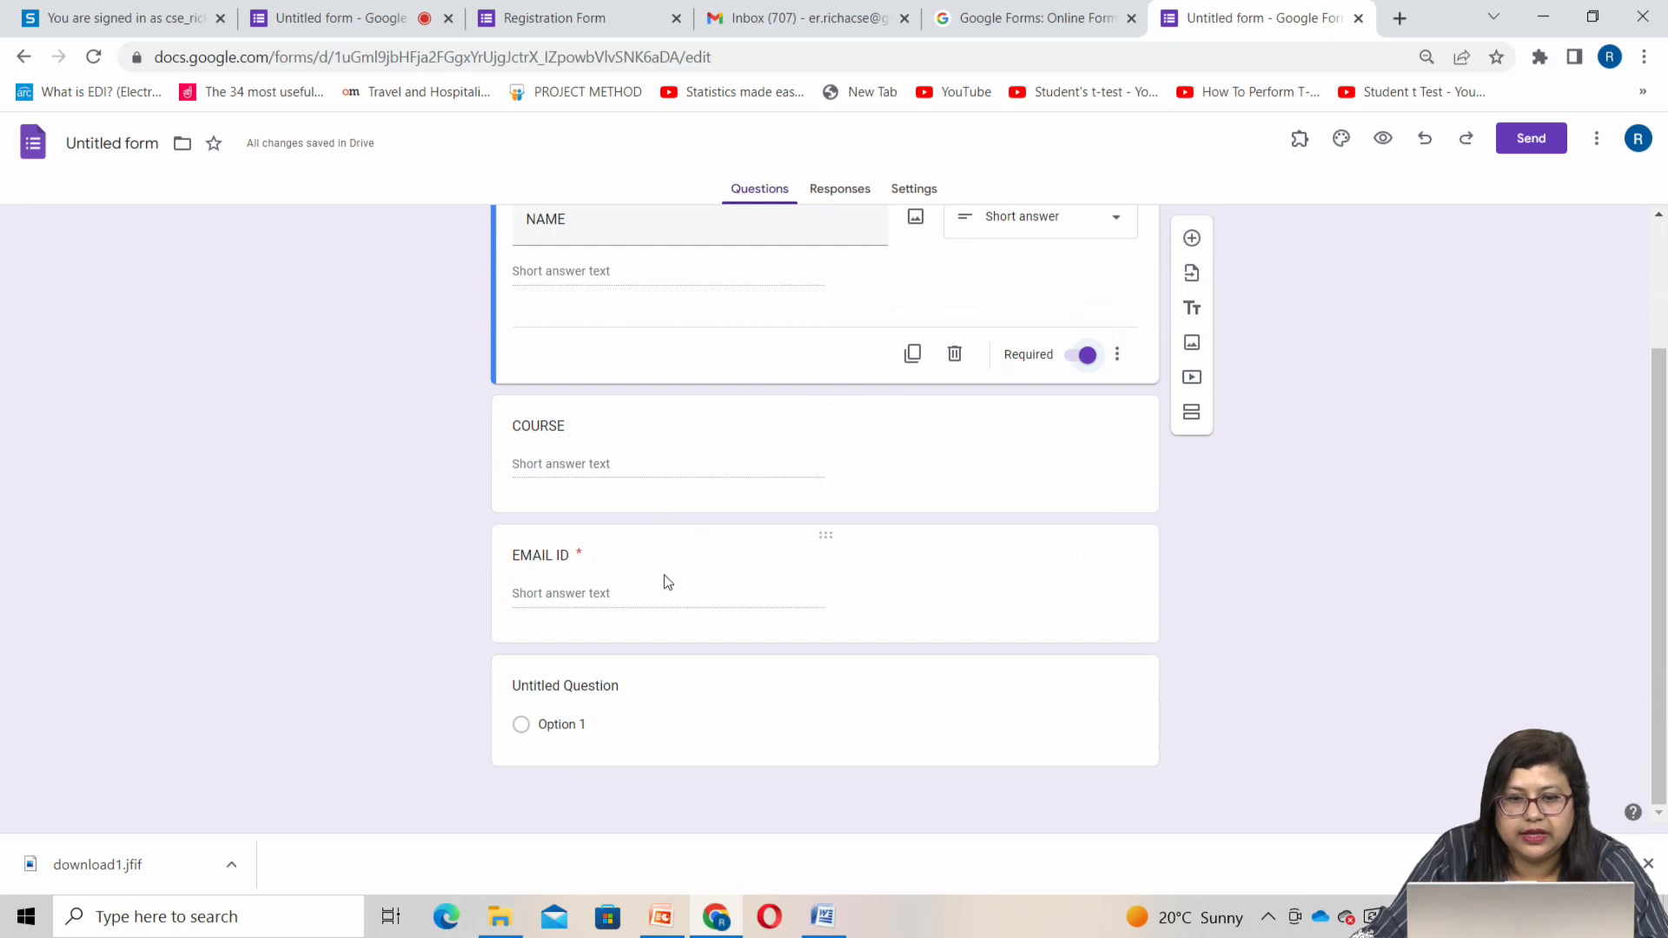
scroll(667, 577, up, 2)
Add a required Short answer question titled WTSAPP MOBILE NO below the EMAIL ID question
click(779, 777)
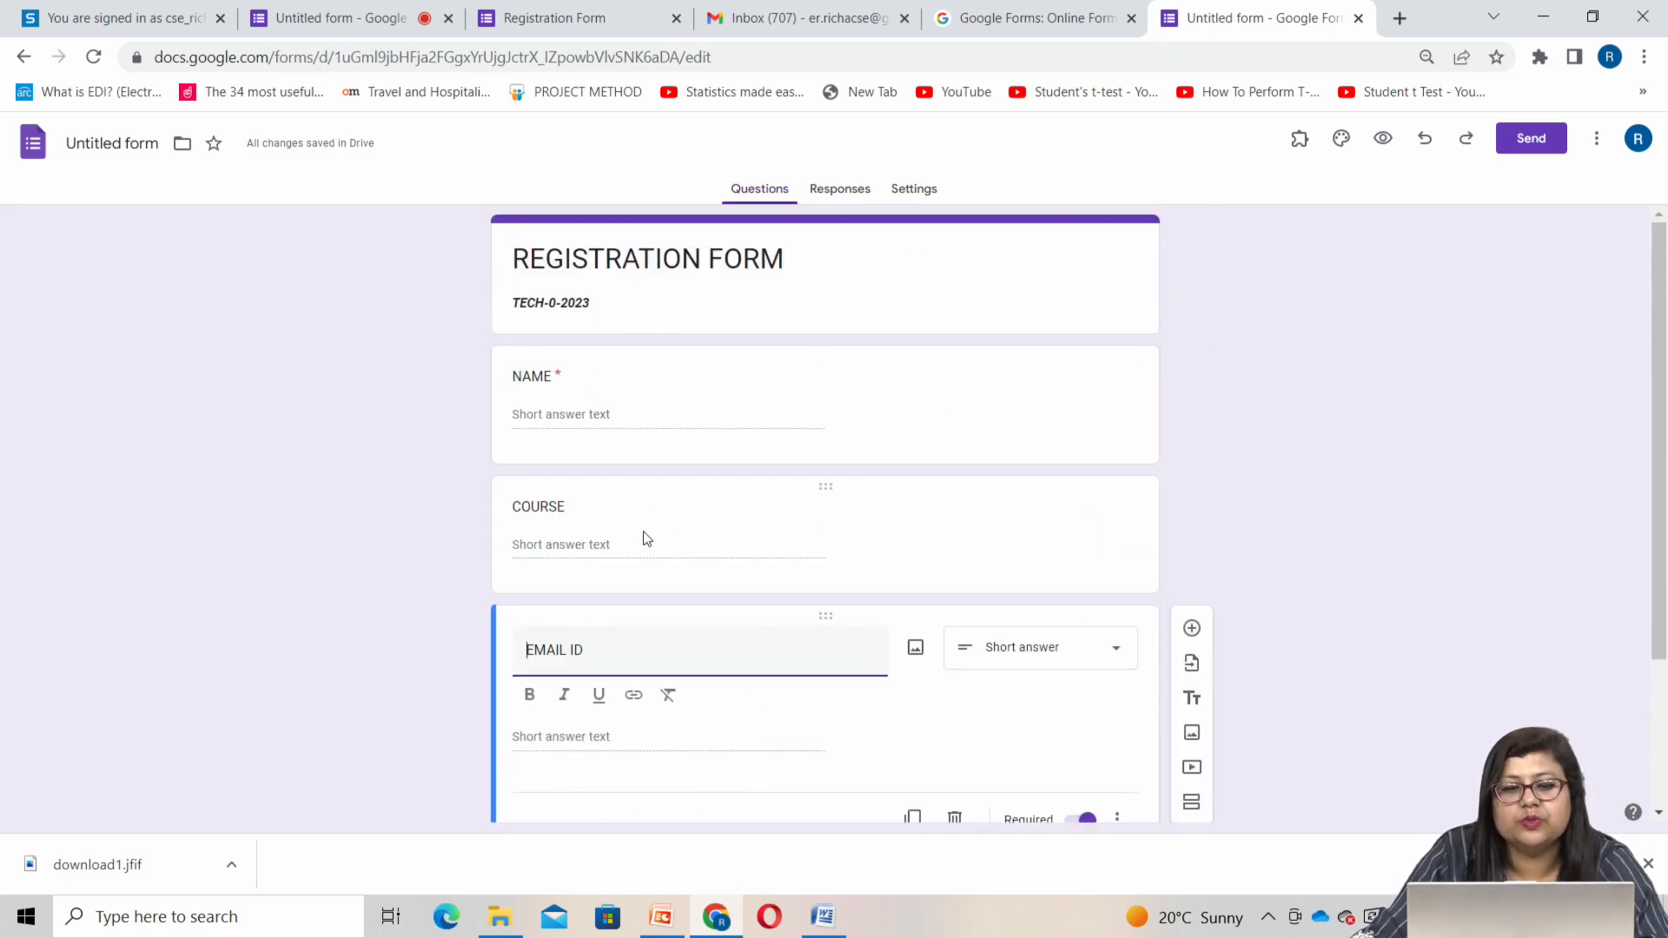
scroll(848, 561, down, 2)
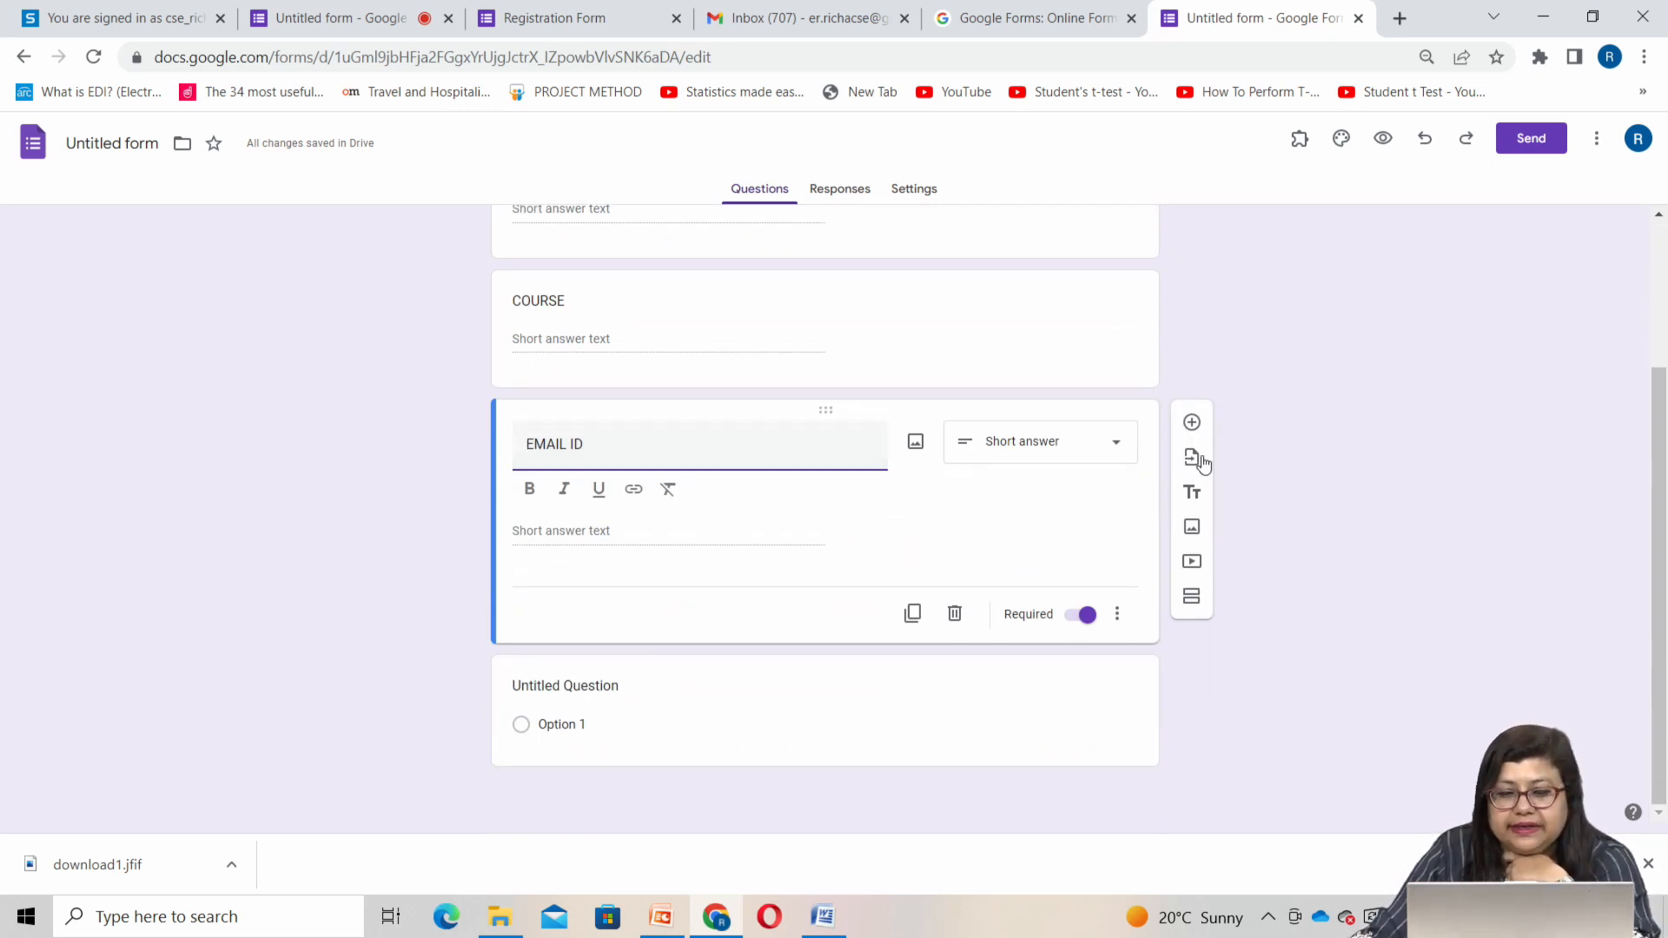
click(1192, 422)
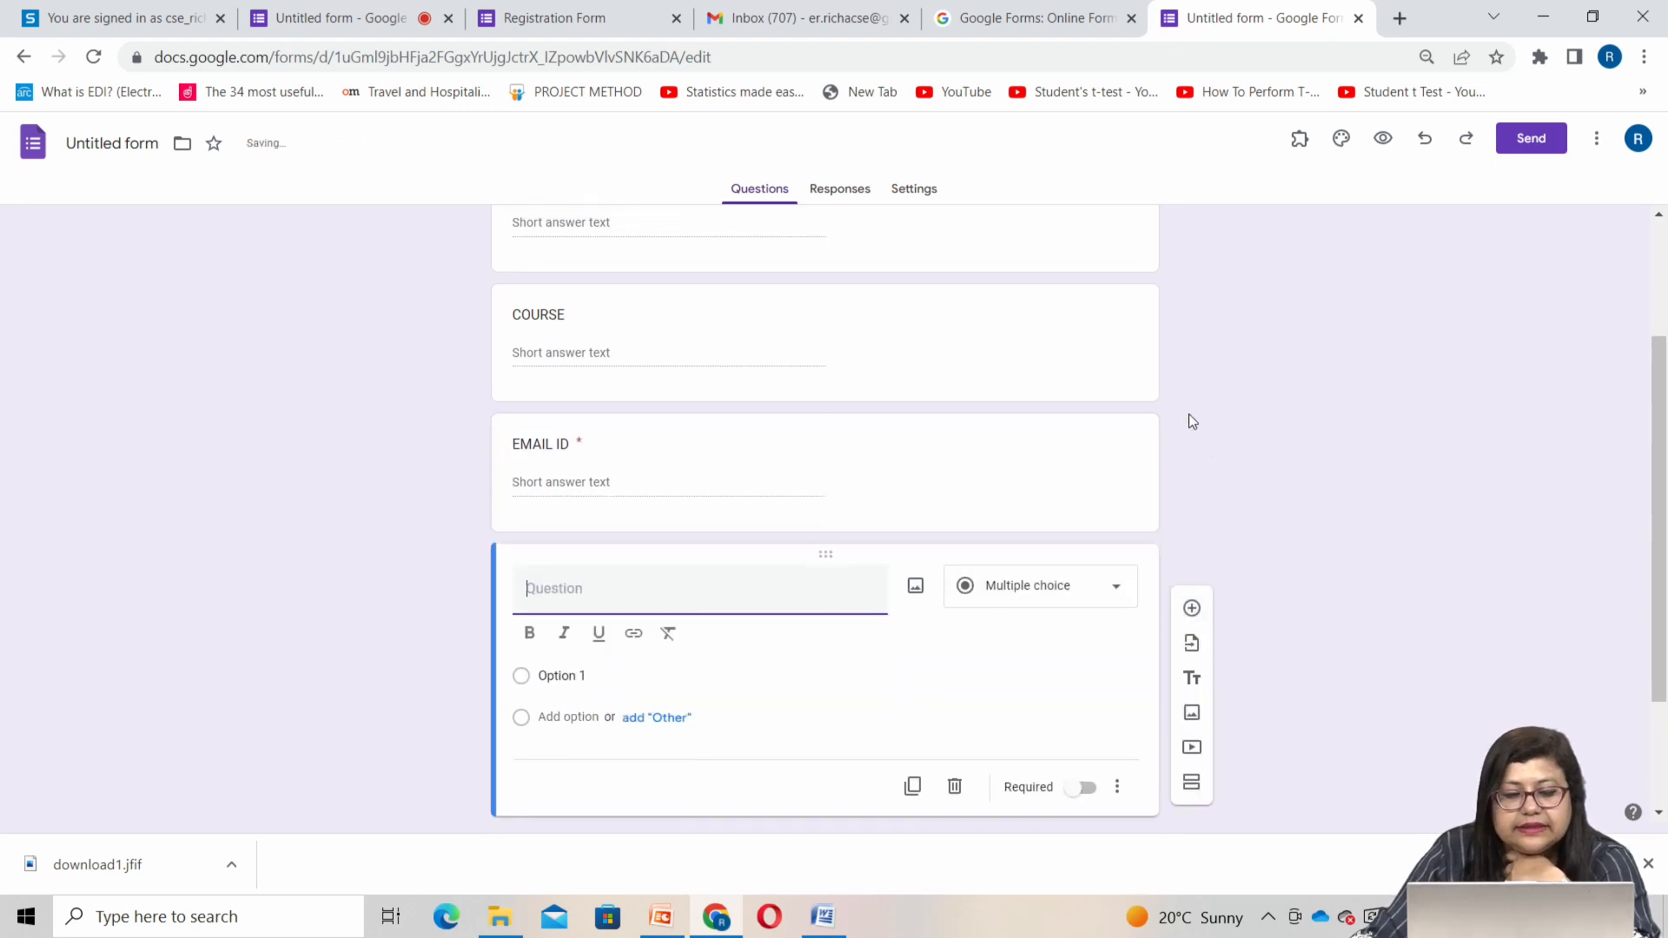
text(WT)
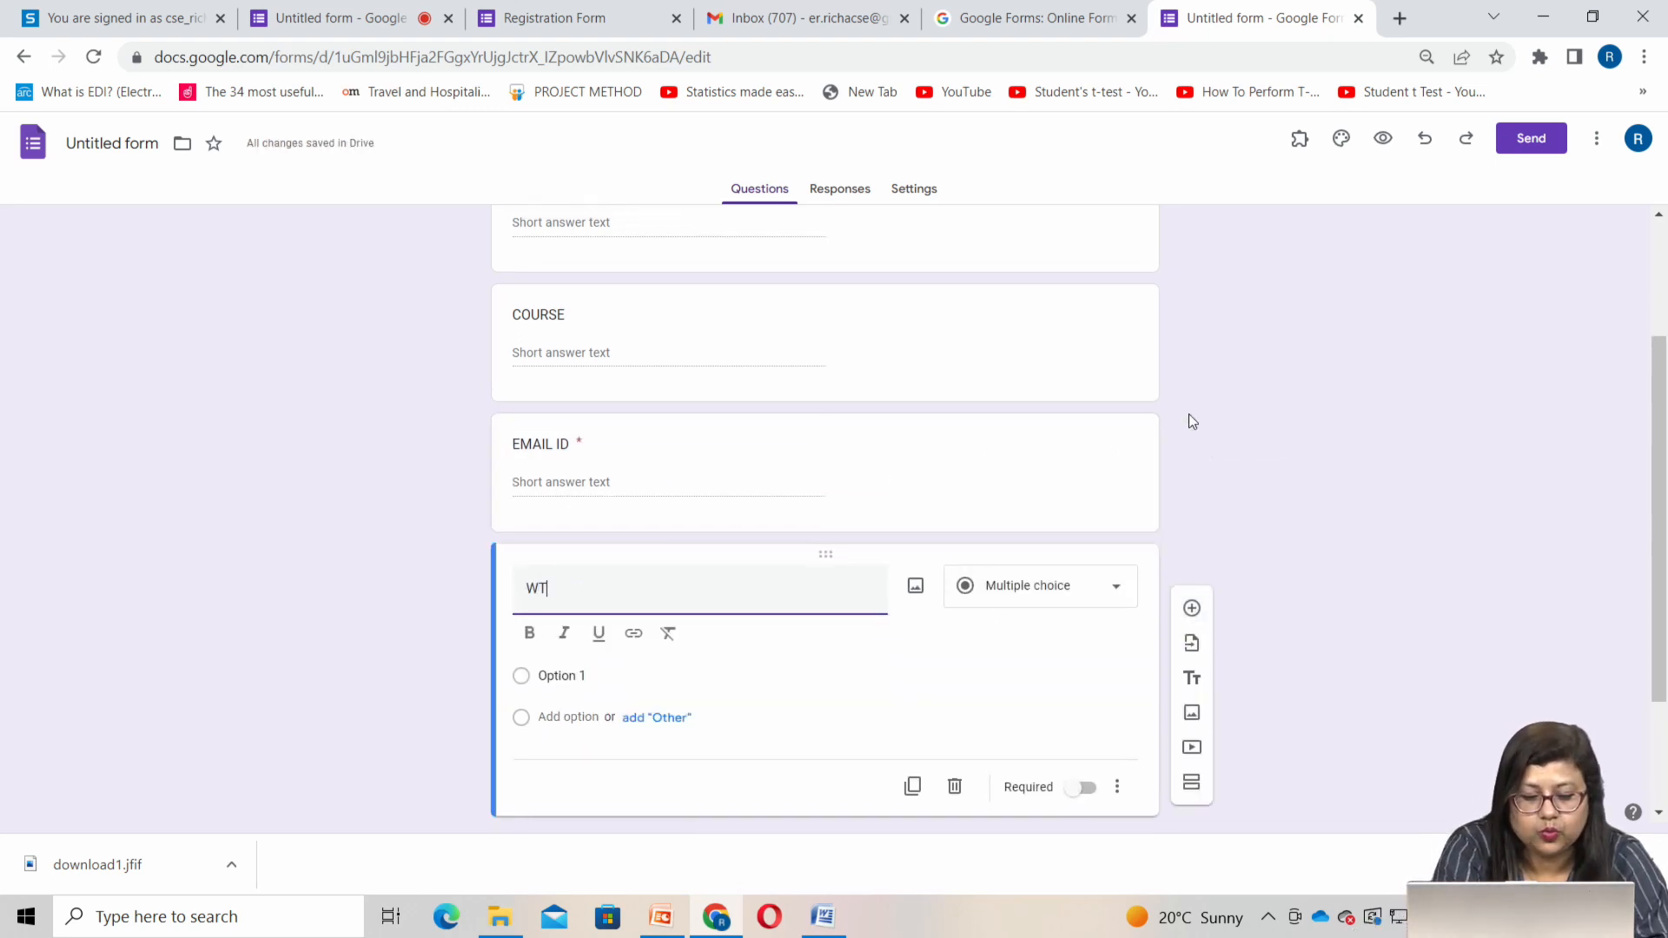
text(SAPP MOBILE NO)
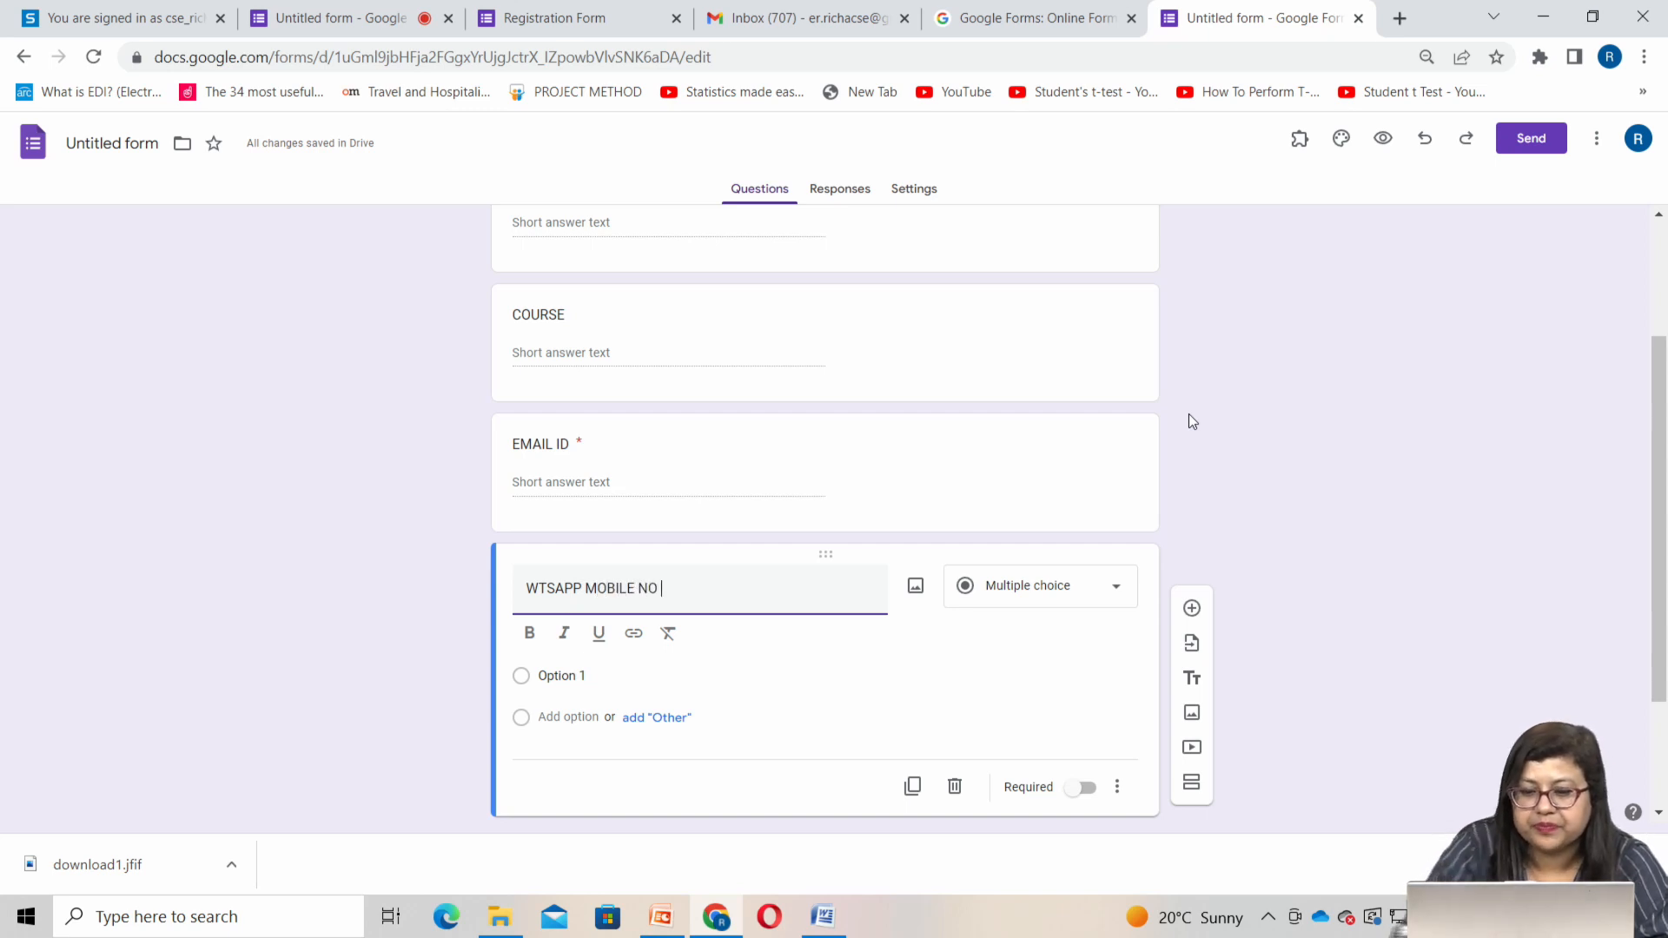
click(1109, 589)
click(1053, 318)
click(1080, 724)
Upload the image file download1 from the Desktop and insert it below the WTSAPP MOBILE NO question
scroll(727, 591, up, 2)
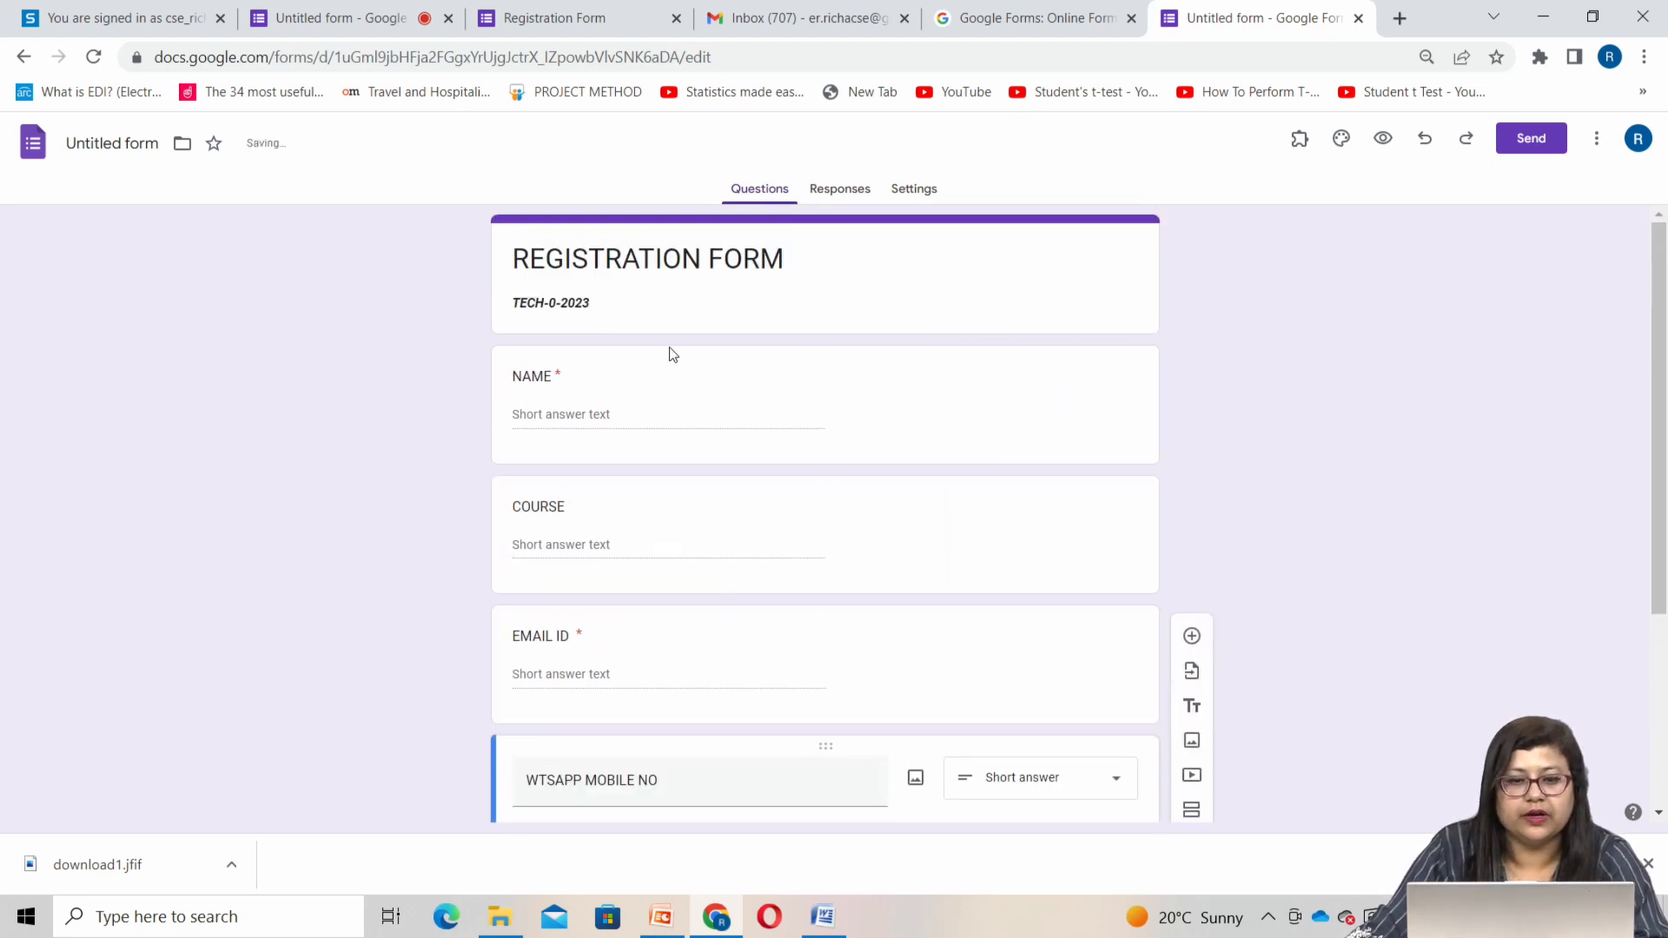
scroll(721, 521, down, 2)
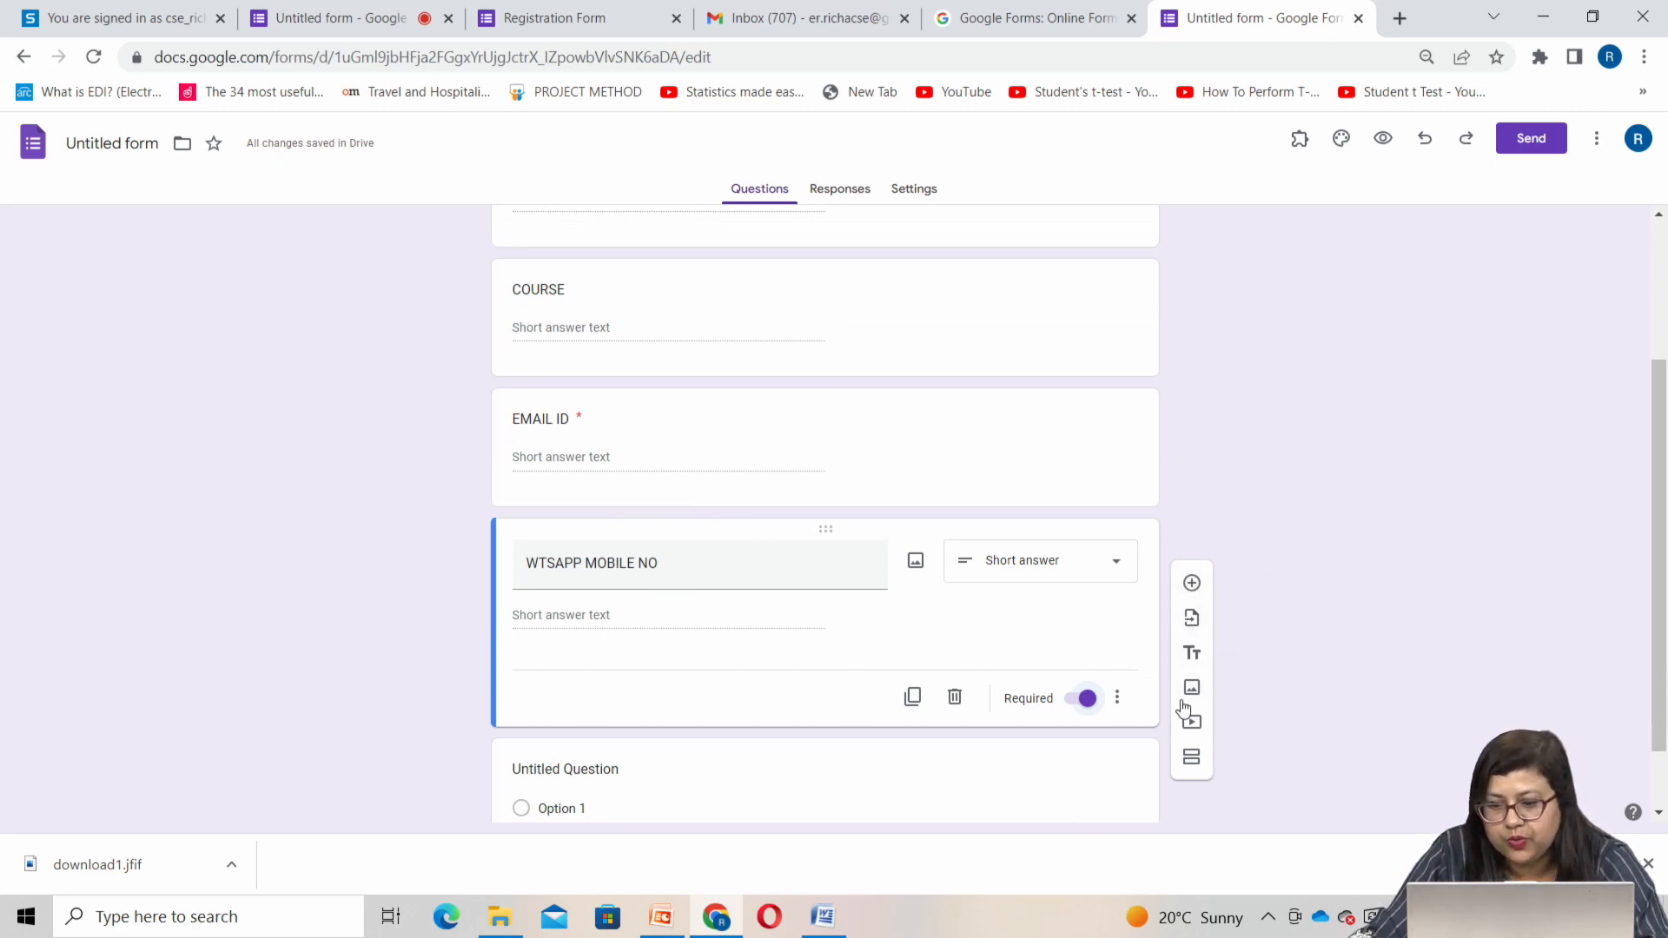
scroll(1147, 643, down, 1)
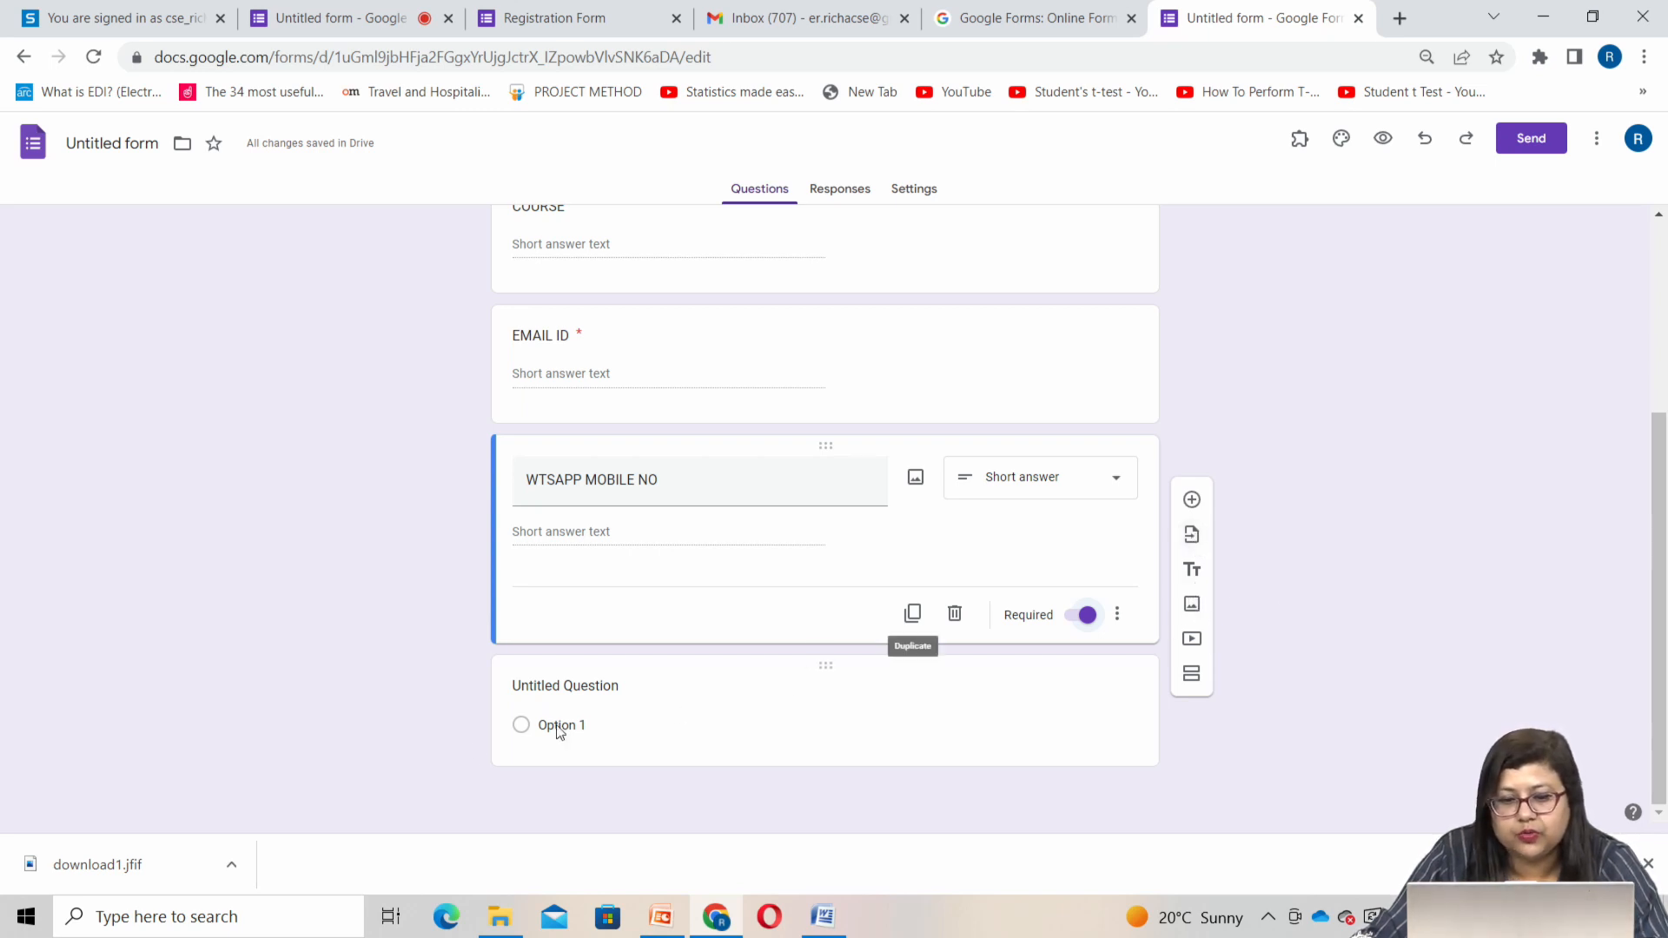
click(1193, 607)
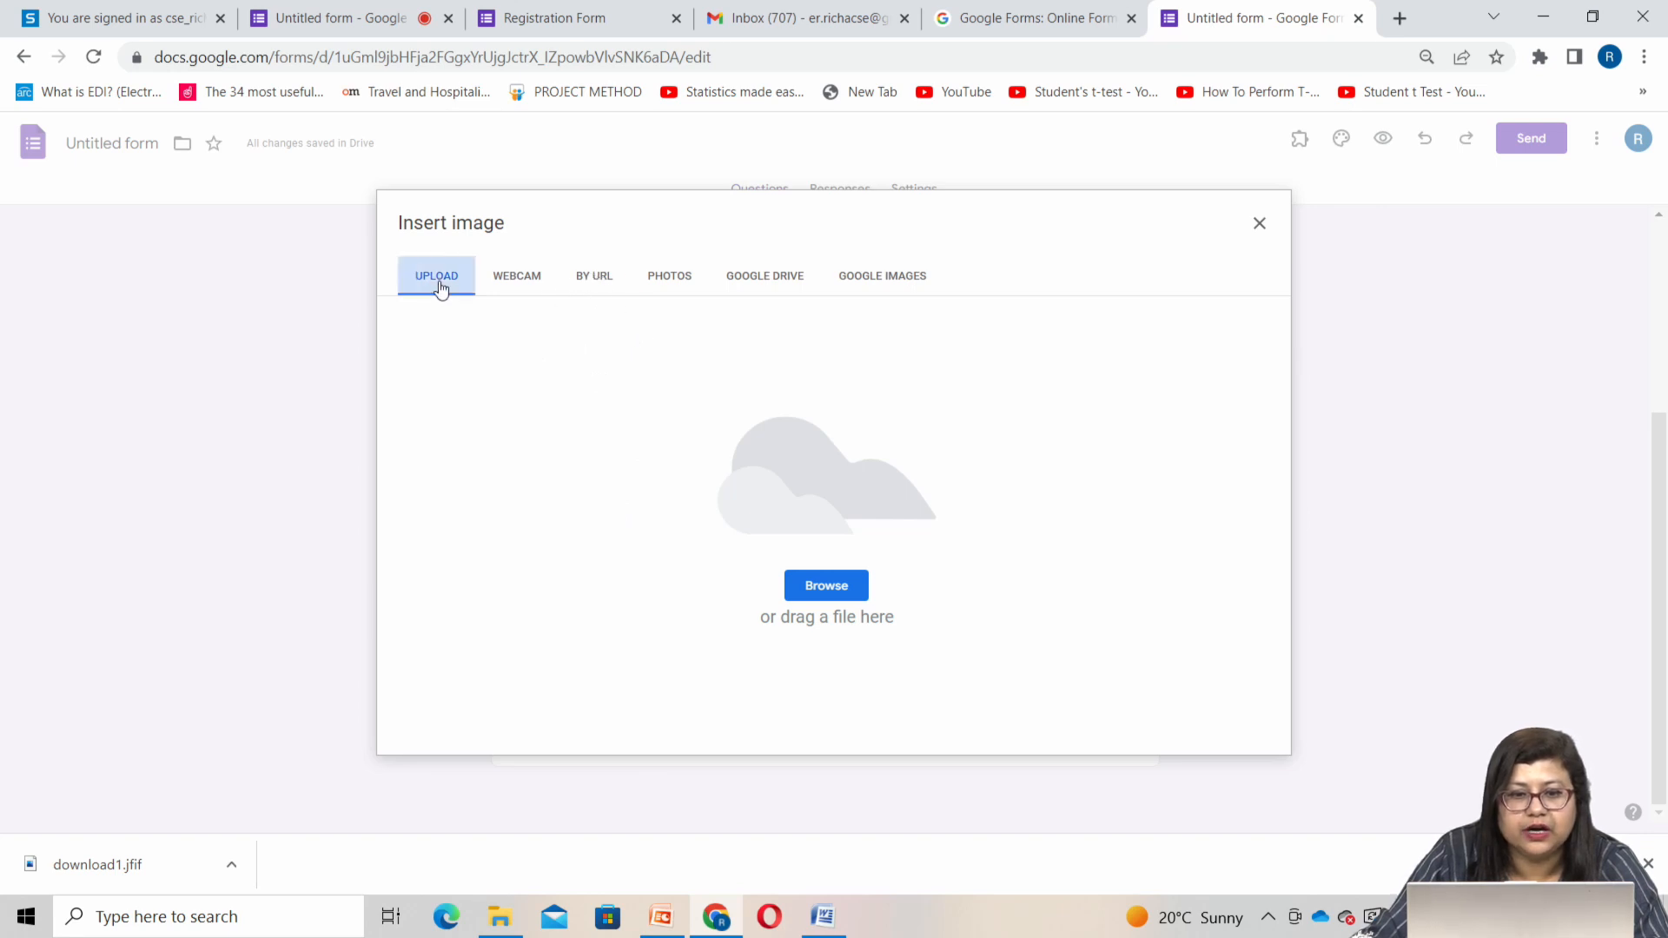
click(830, 585)
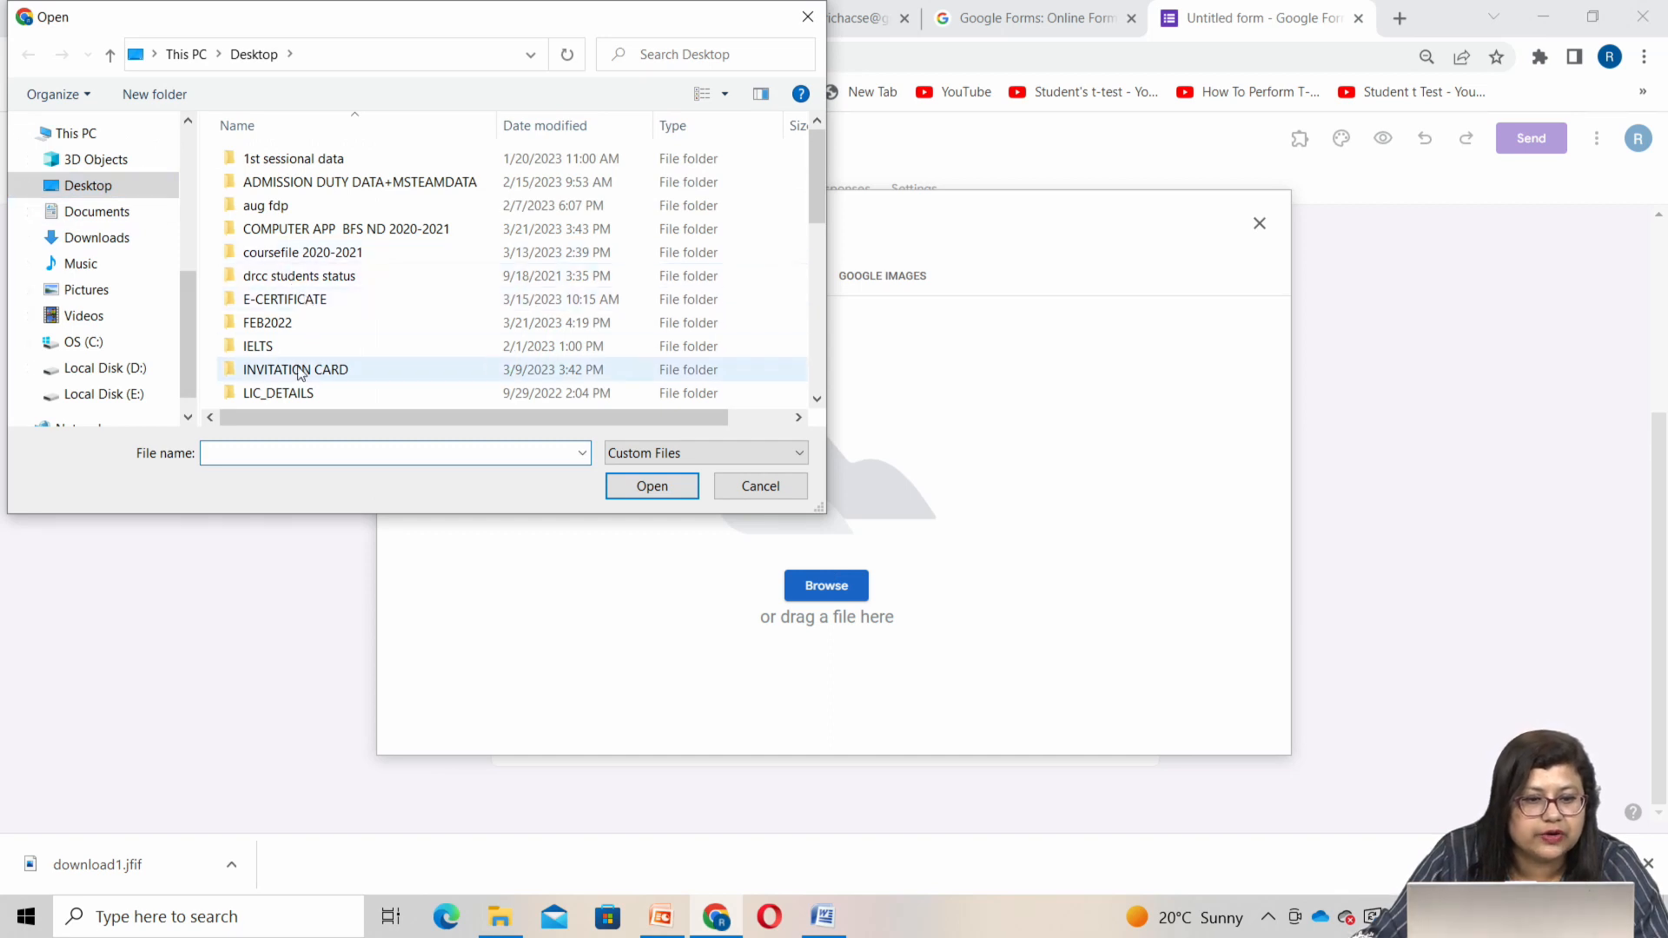
scroll(304, 371, down, 3)
scroll(291, 291, up, 2)
click(309, 300)
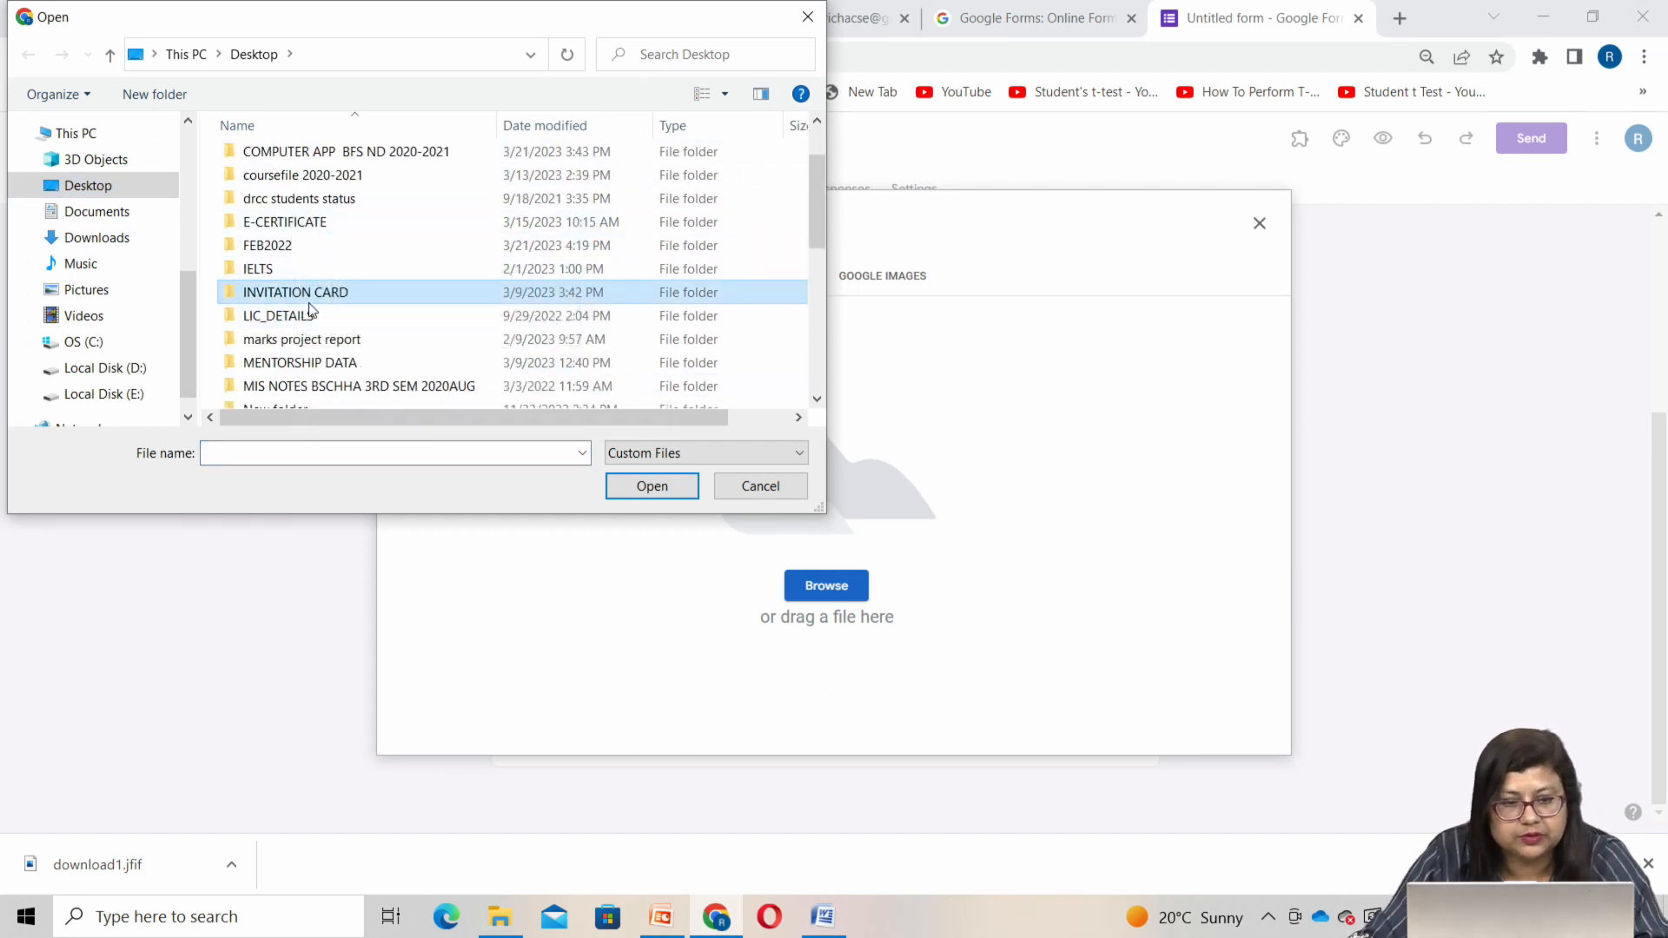
scroll(310, 309, down, 5)
click(302, 325)
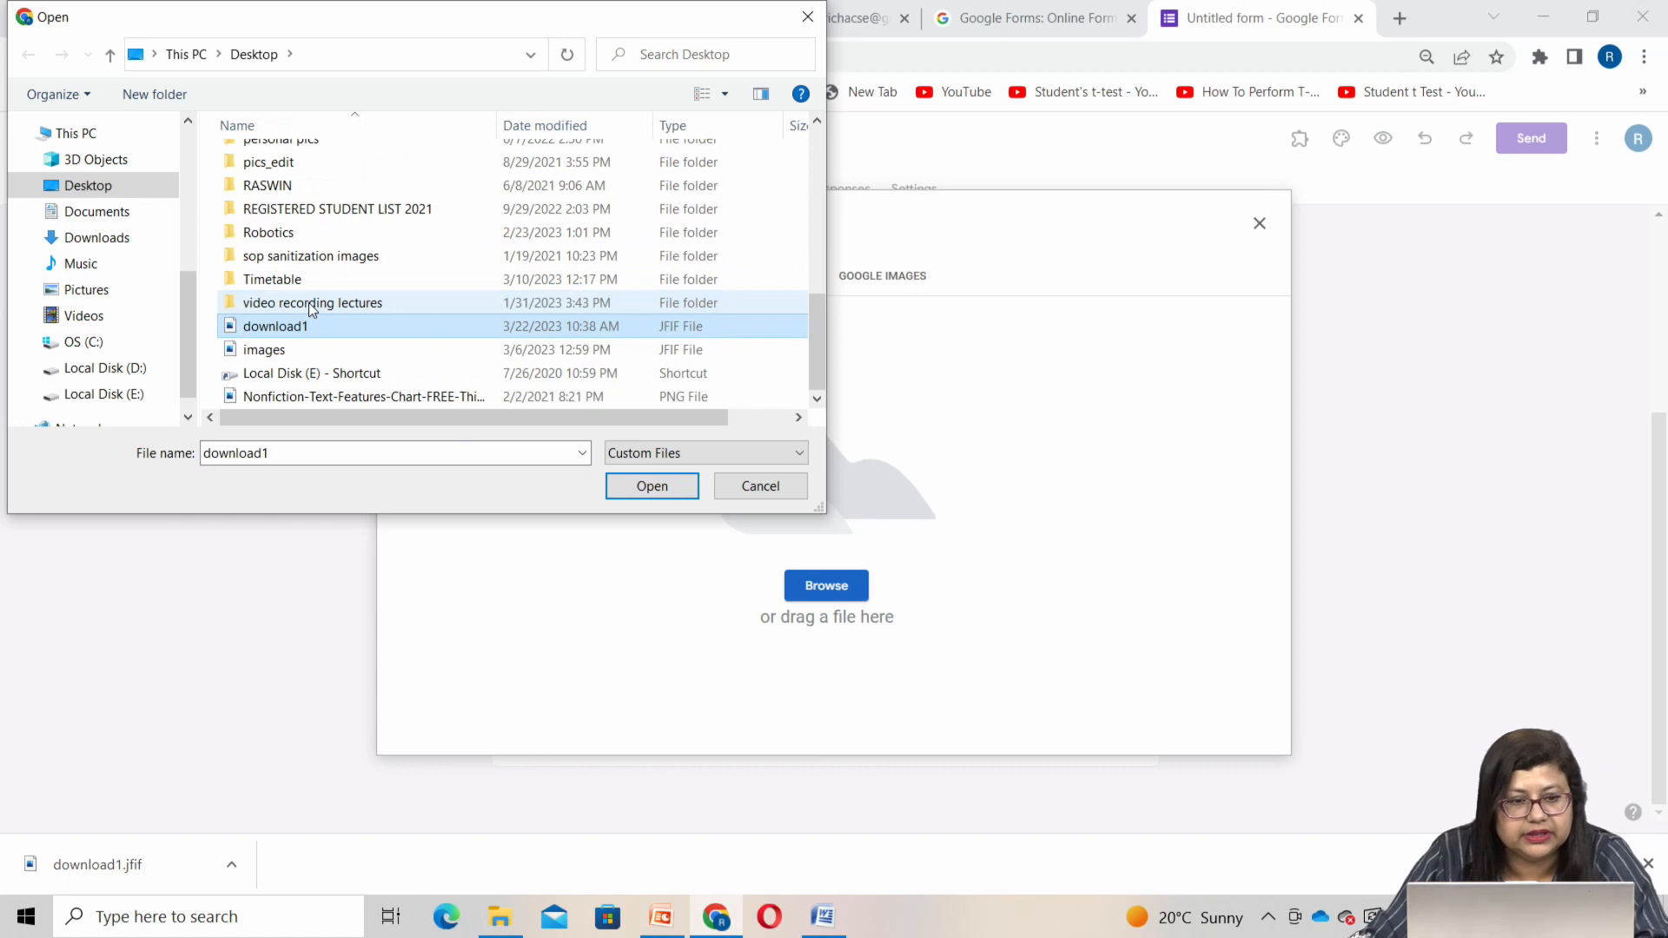
click(647, 491)
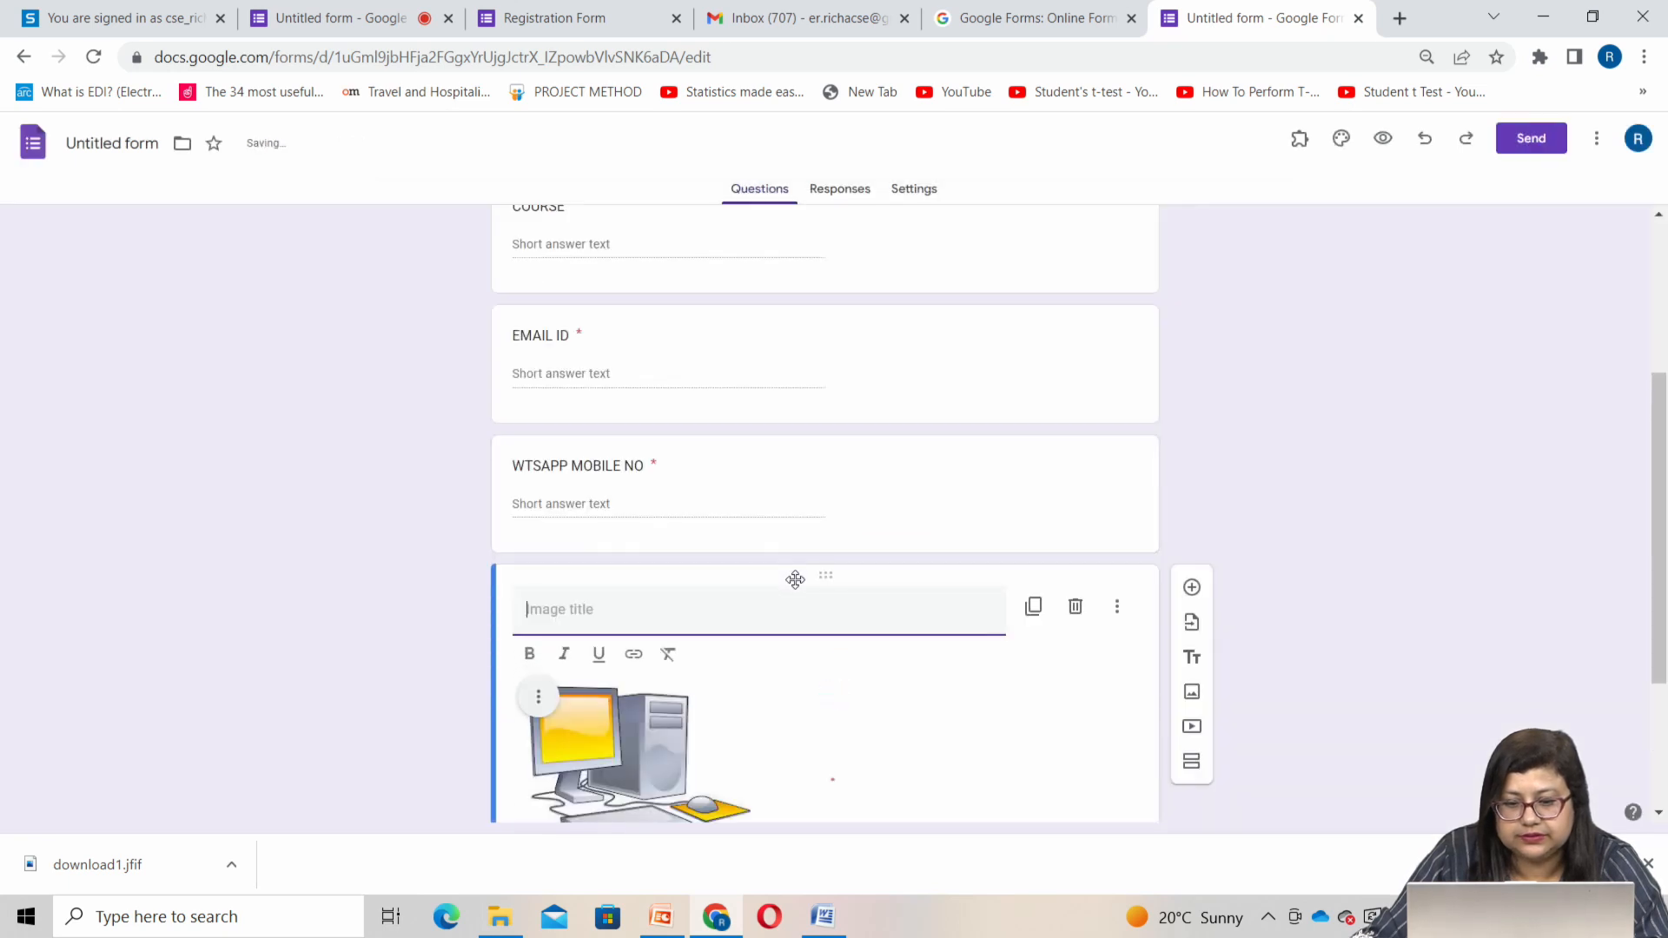
Title the inserted image COMPUTER AWARENESS and add a new question below it
click(620, 613)
text(COMPUTER AWA)
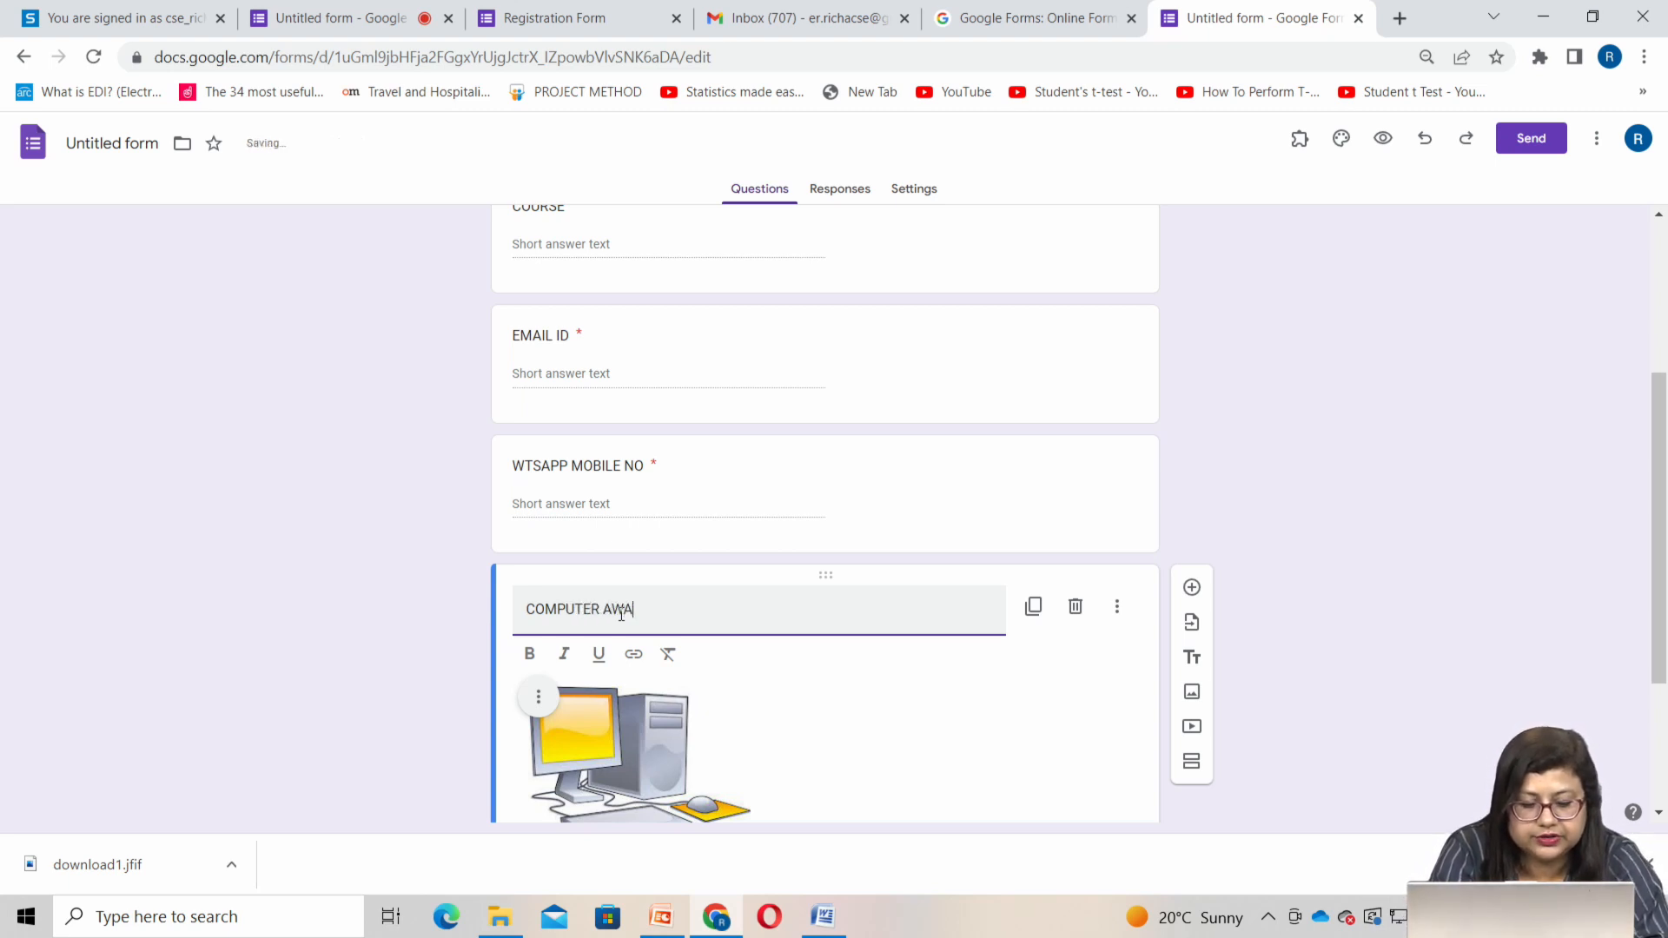
text(RENESS)
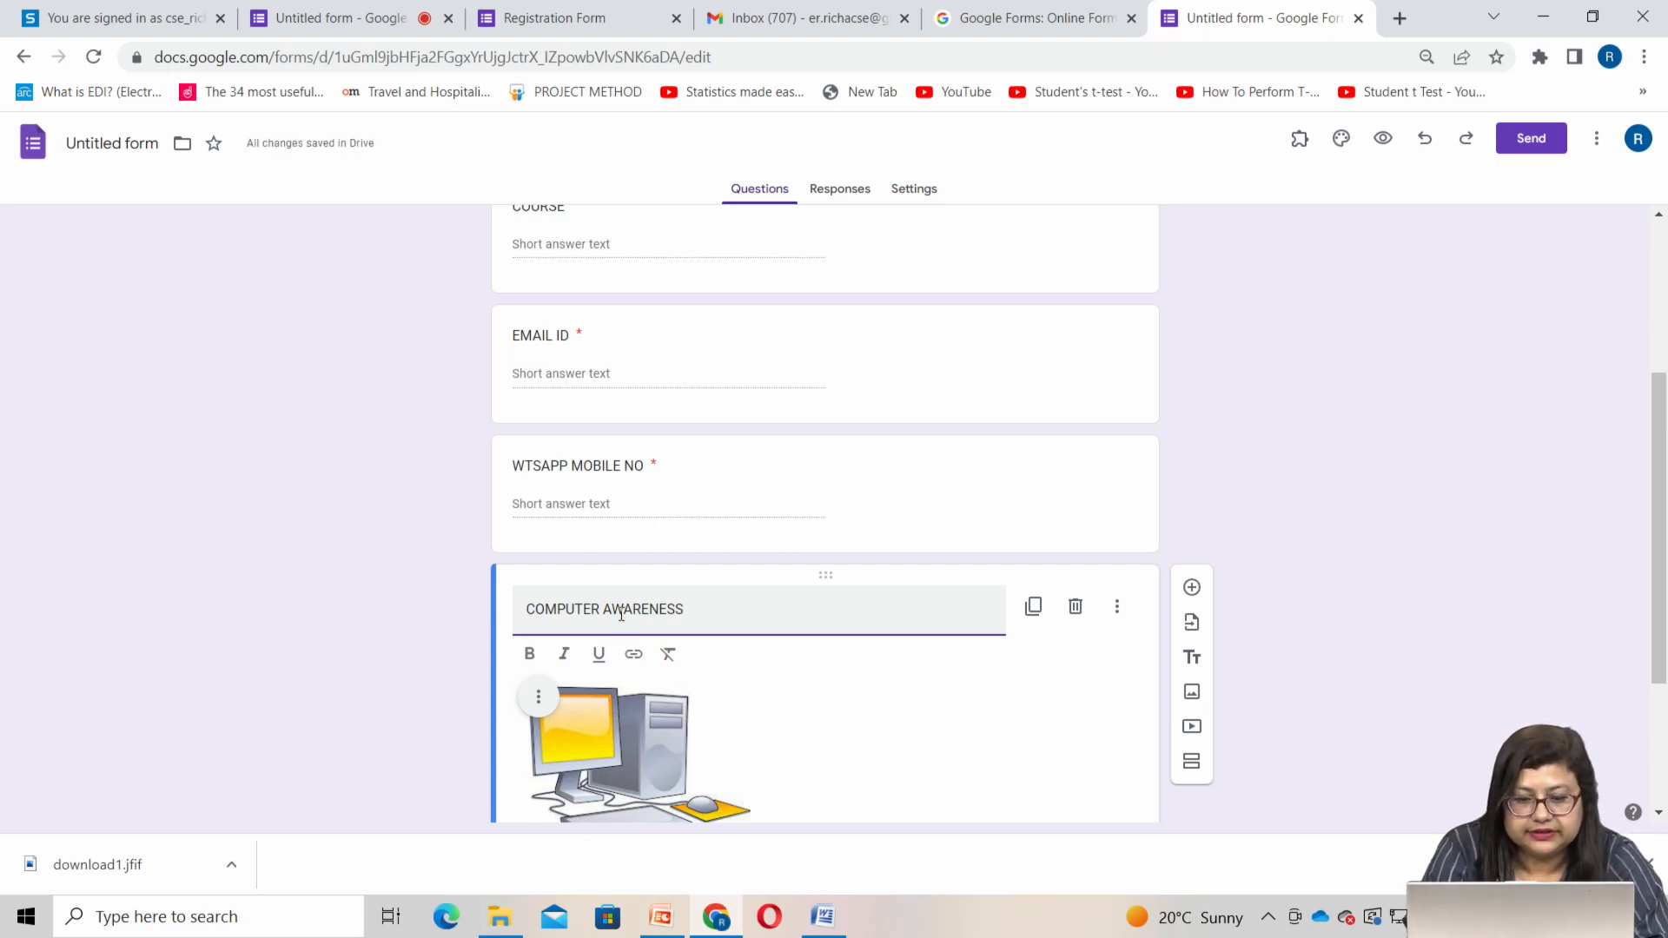
click(1192, 588)
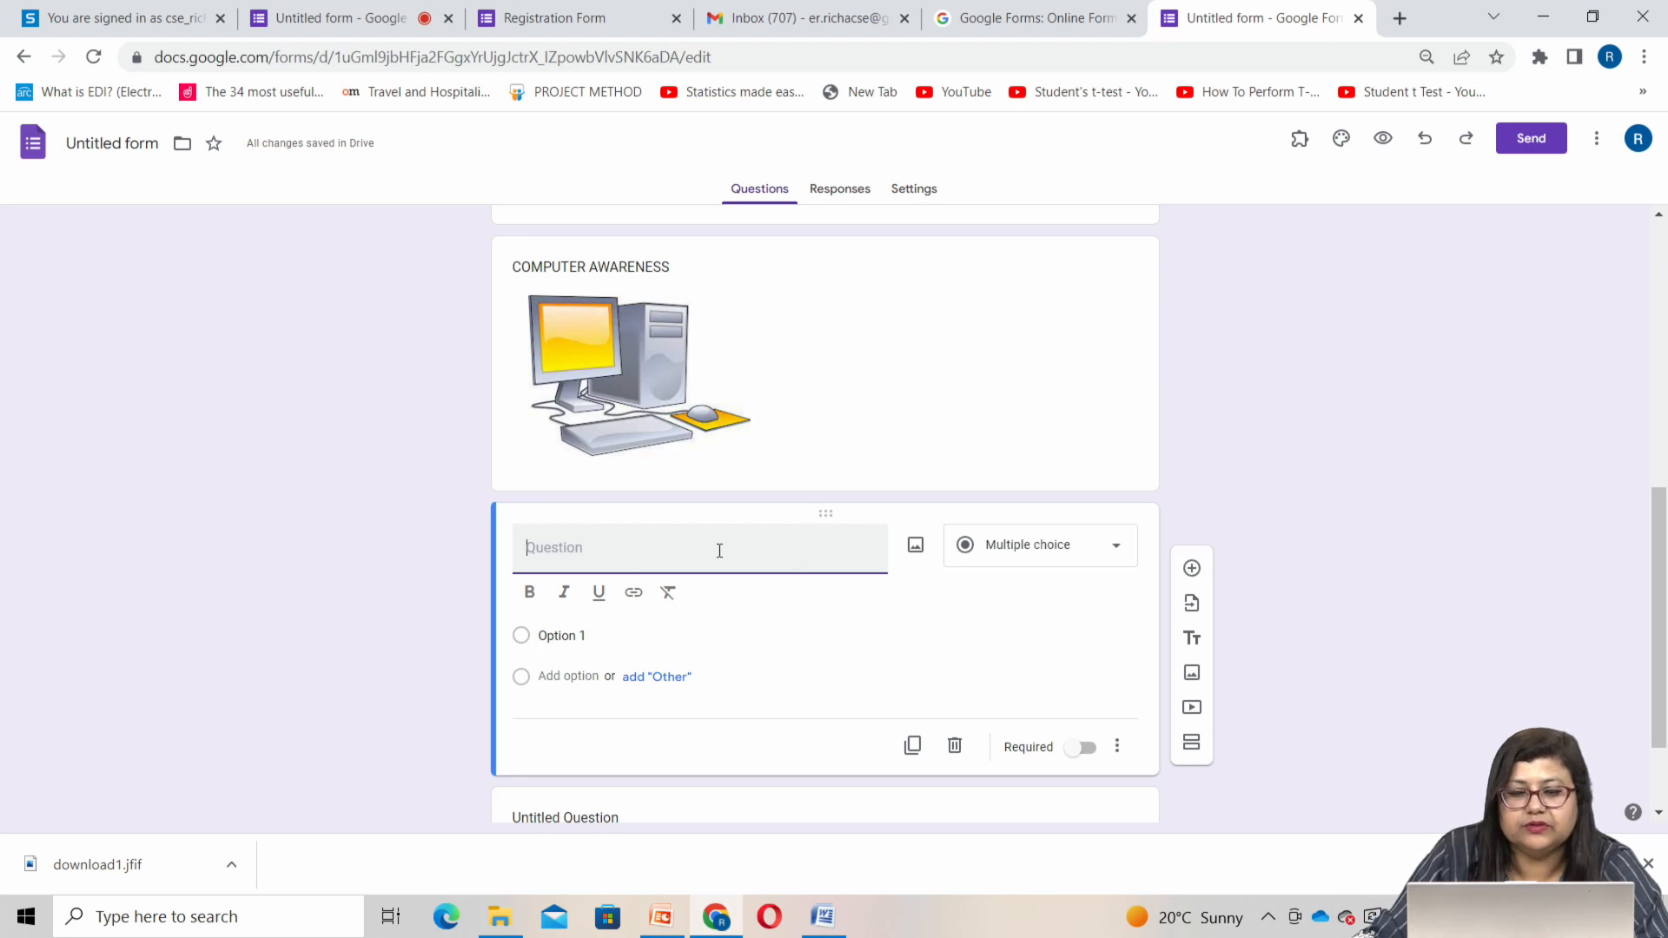
Start adding a video, switch to the Word document and copy the YouTube link written there
click(1193, 707)
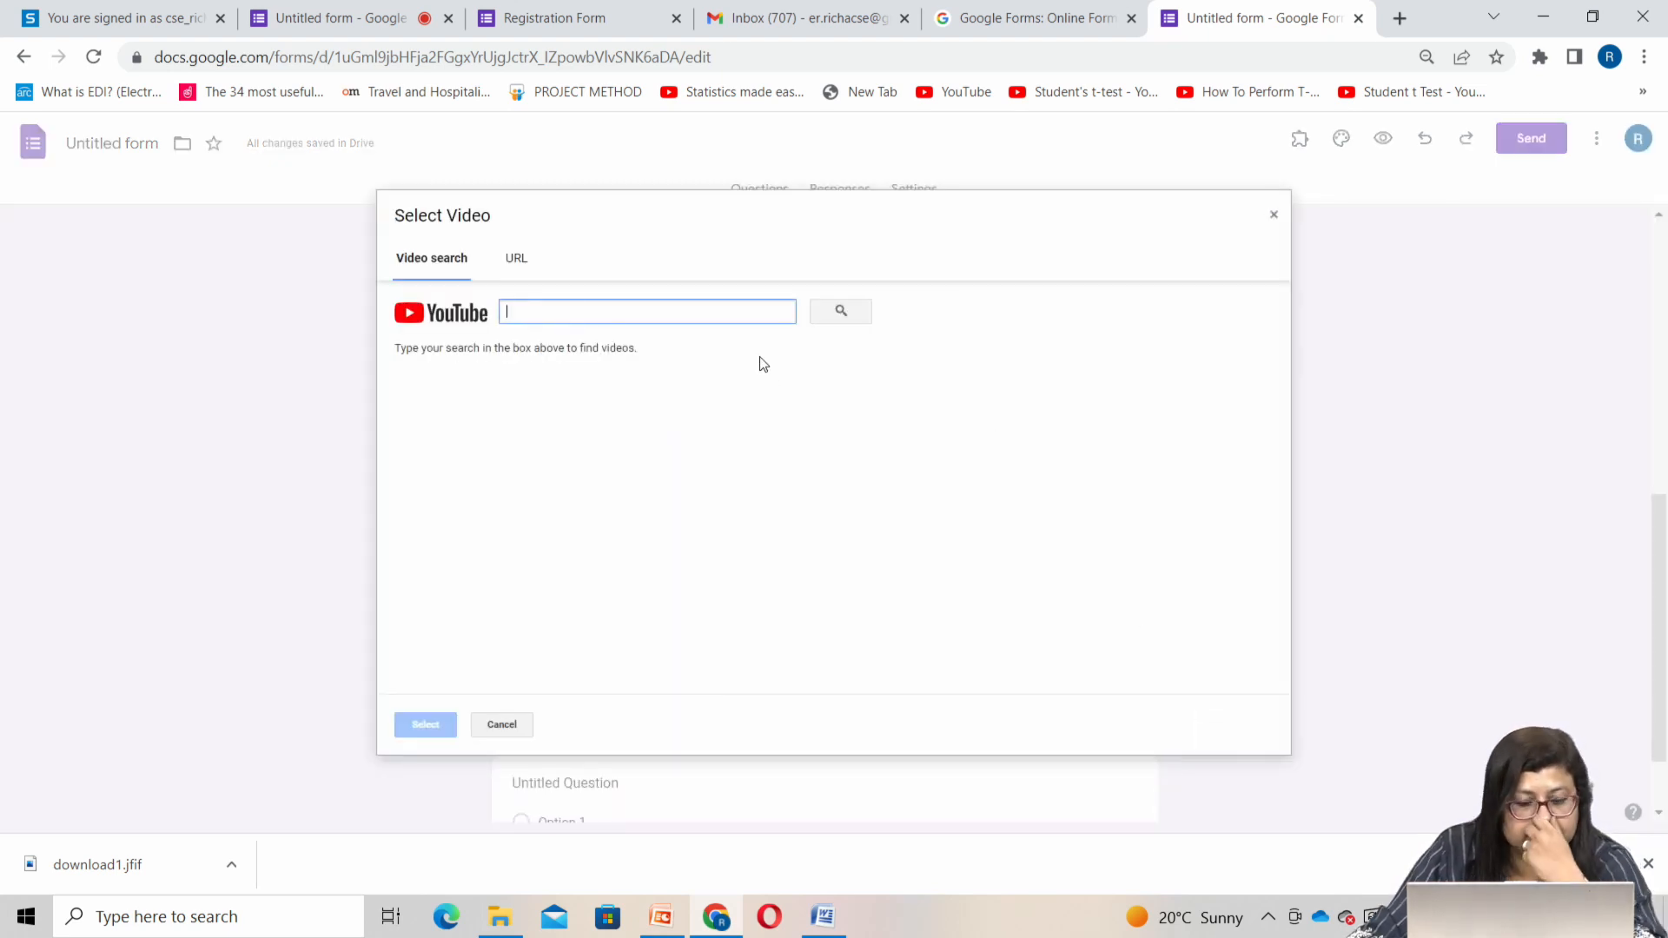
click(1543, 17)
click(1286, 146)
double_click(1286, 146)
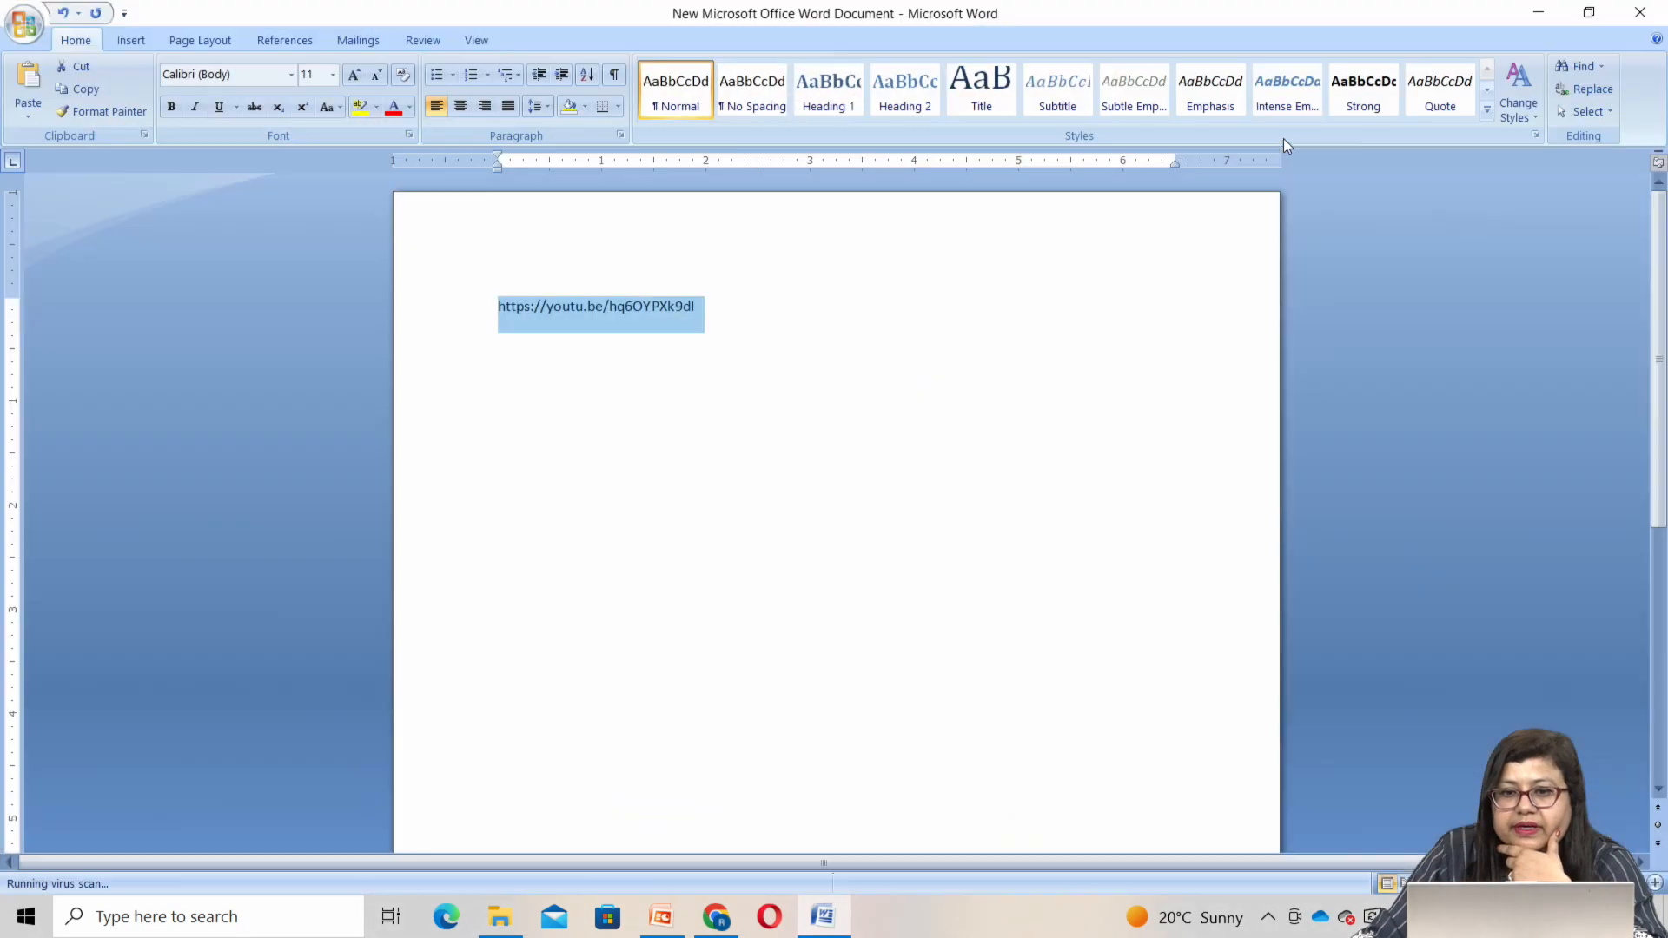
right_click(596, 327)
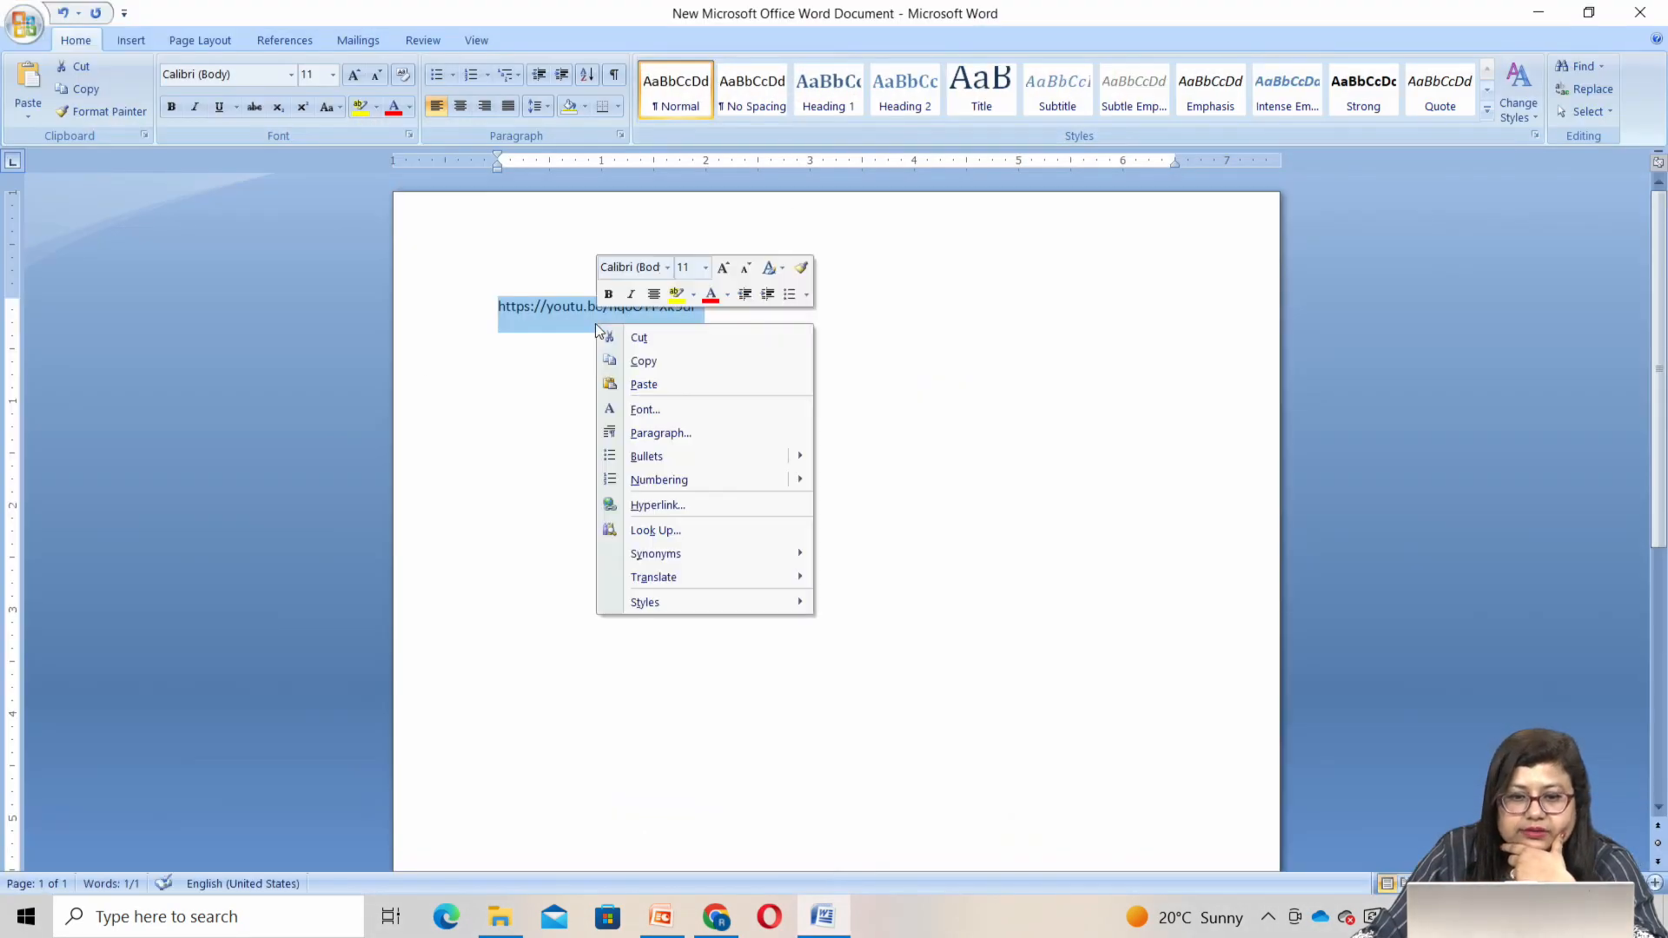
click(660, 359)
click(662, 917)
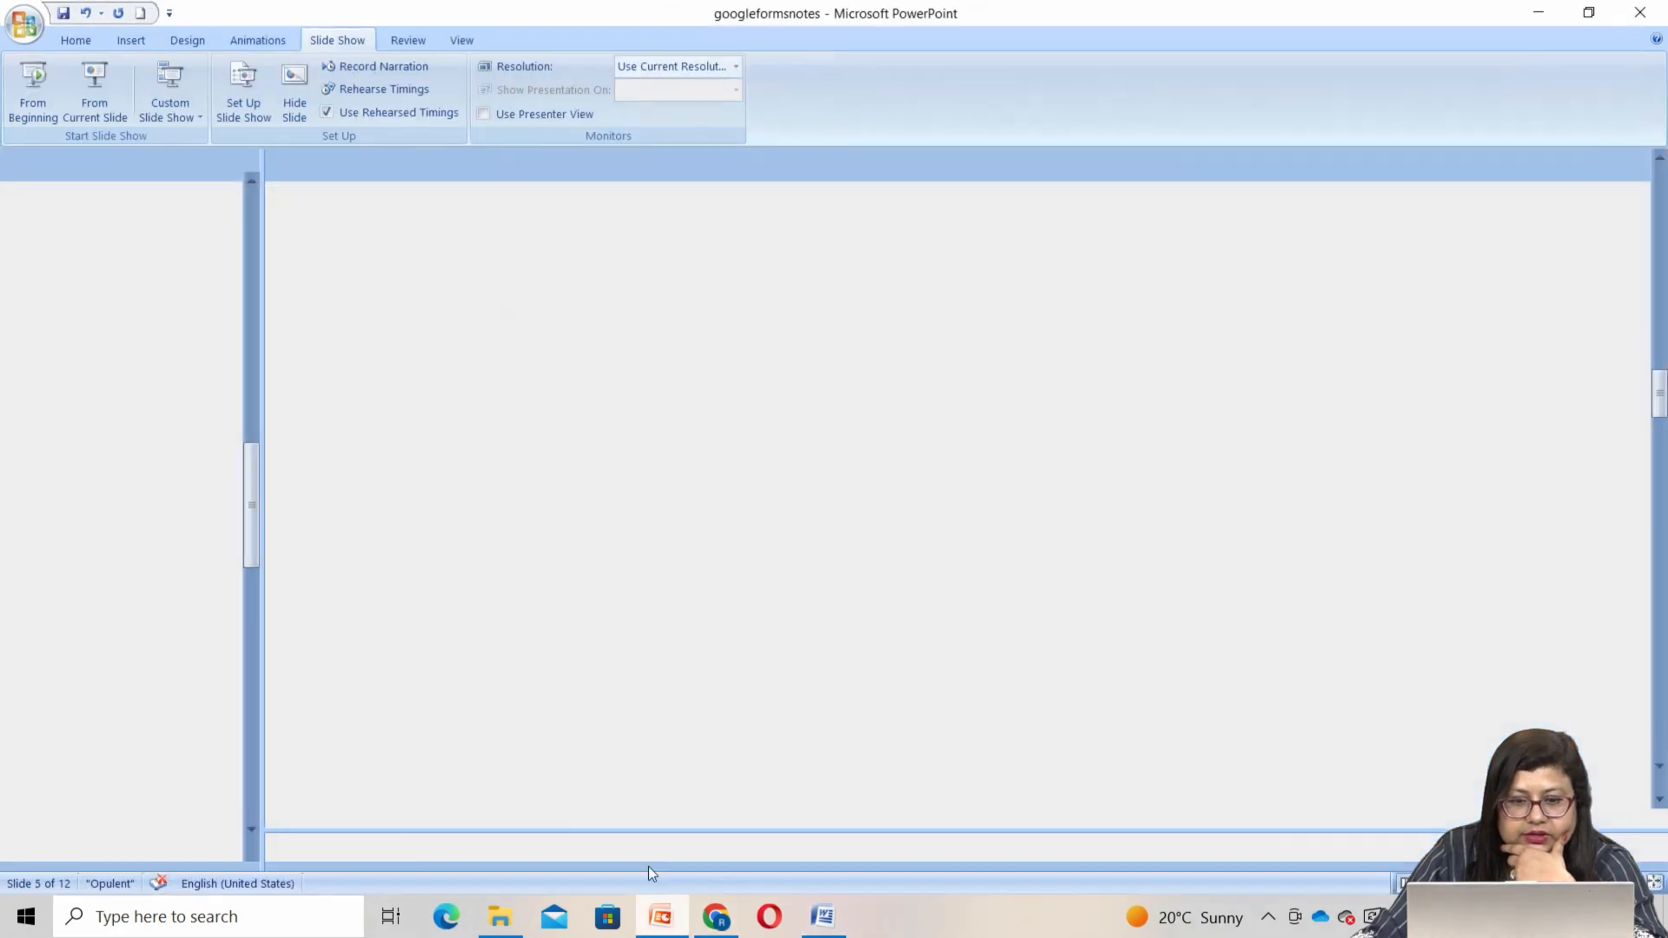
click(717, 919)
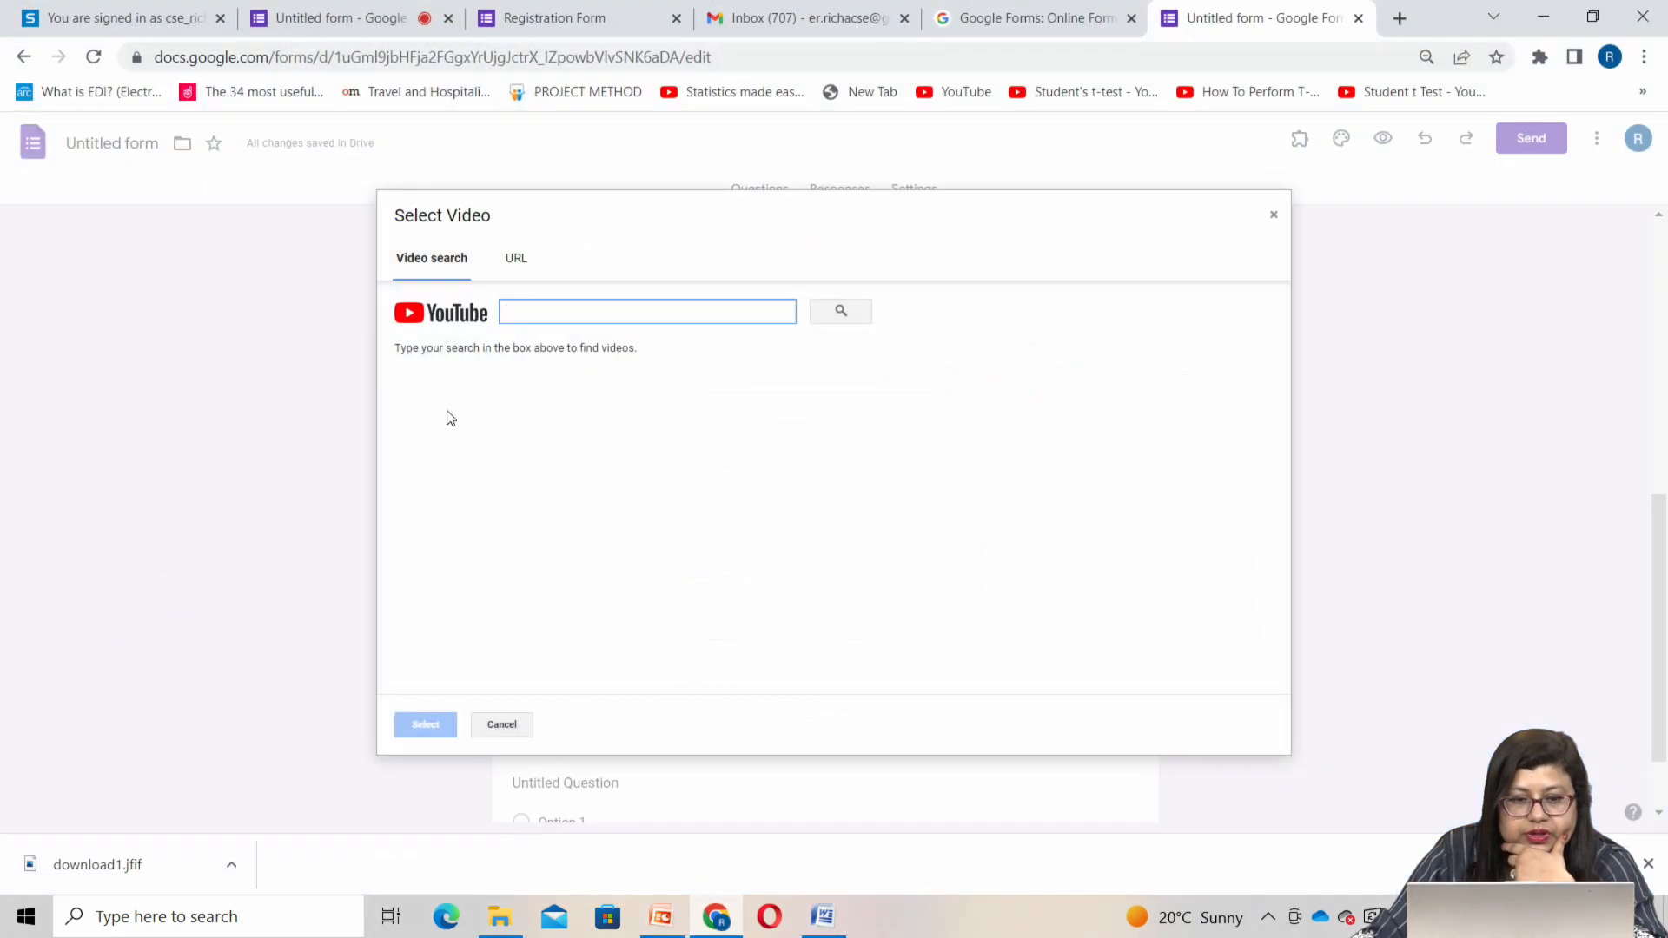
right_click(549, 310)
click(617, 479)
click(839, 313)
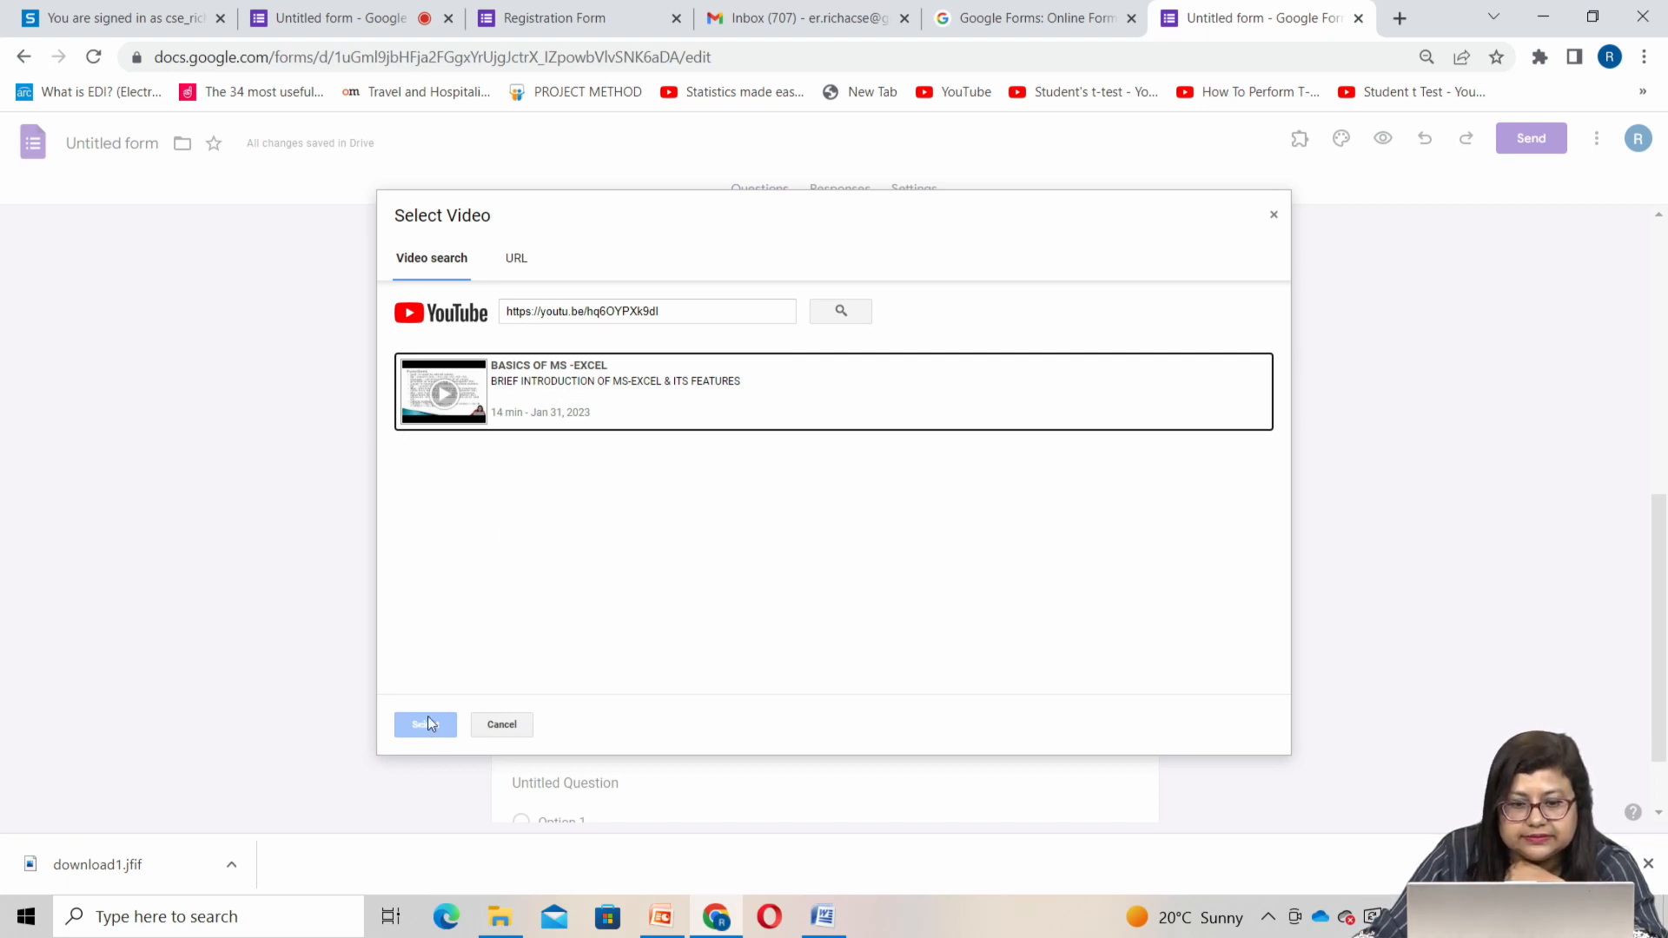
click(838, 311)
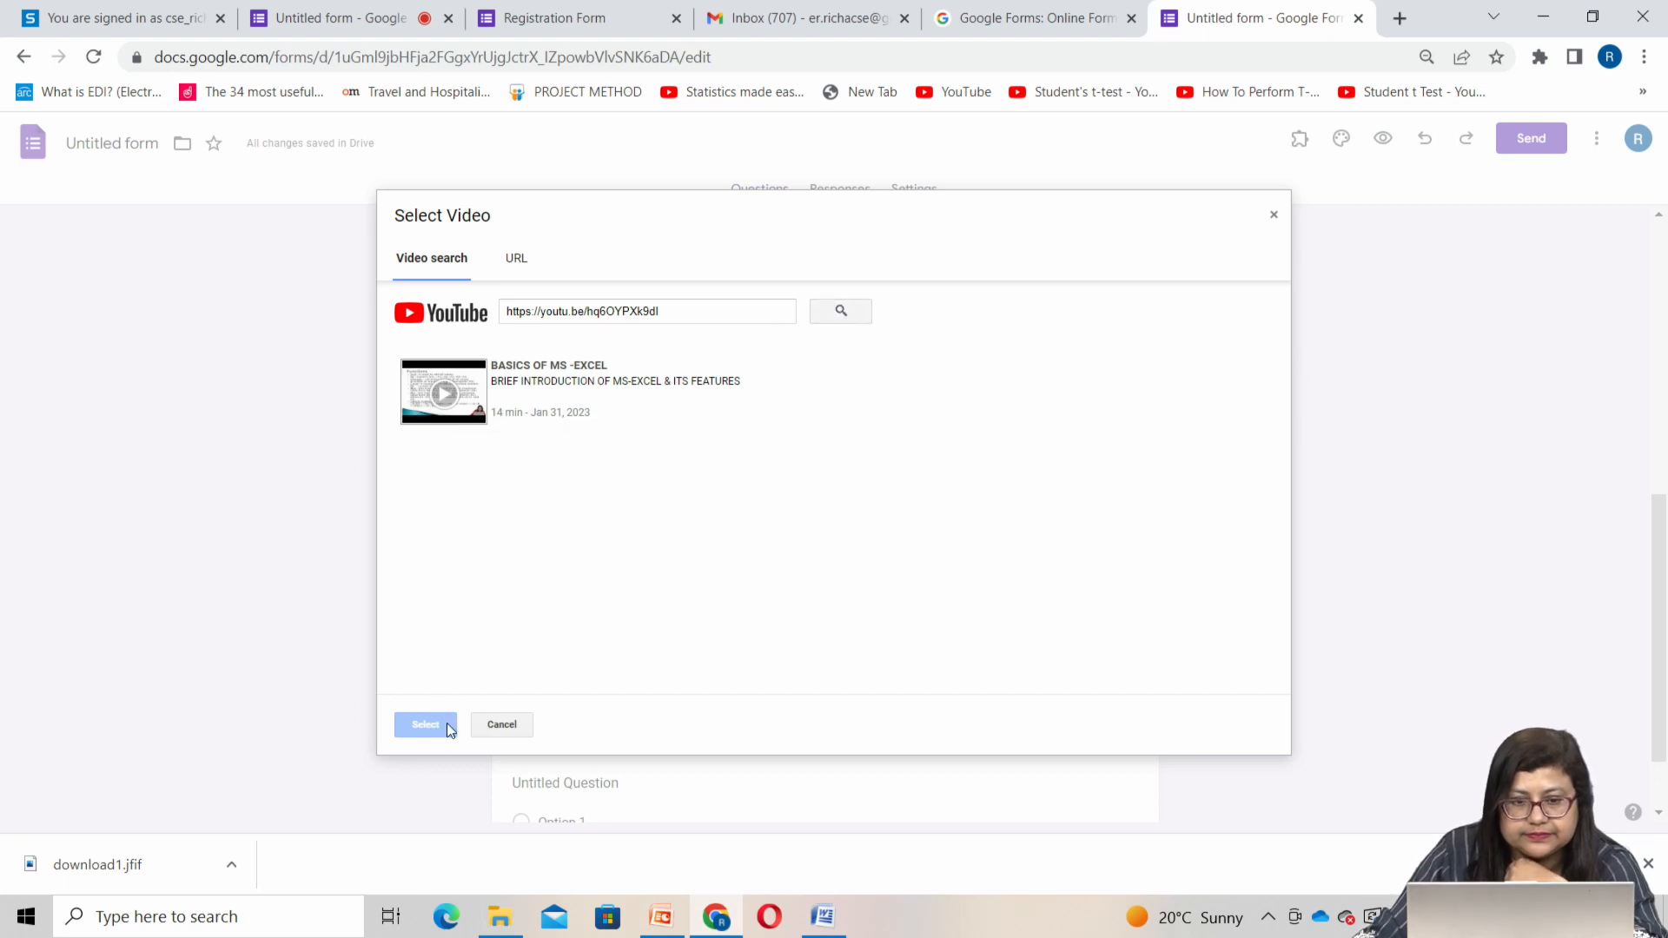
click(1273, 215)
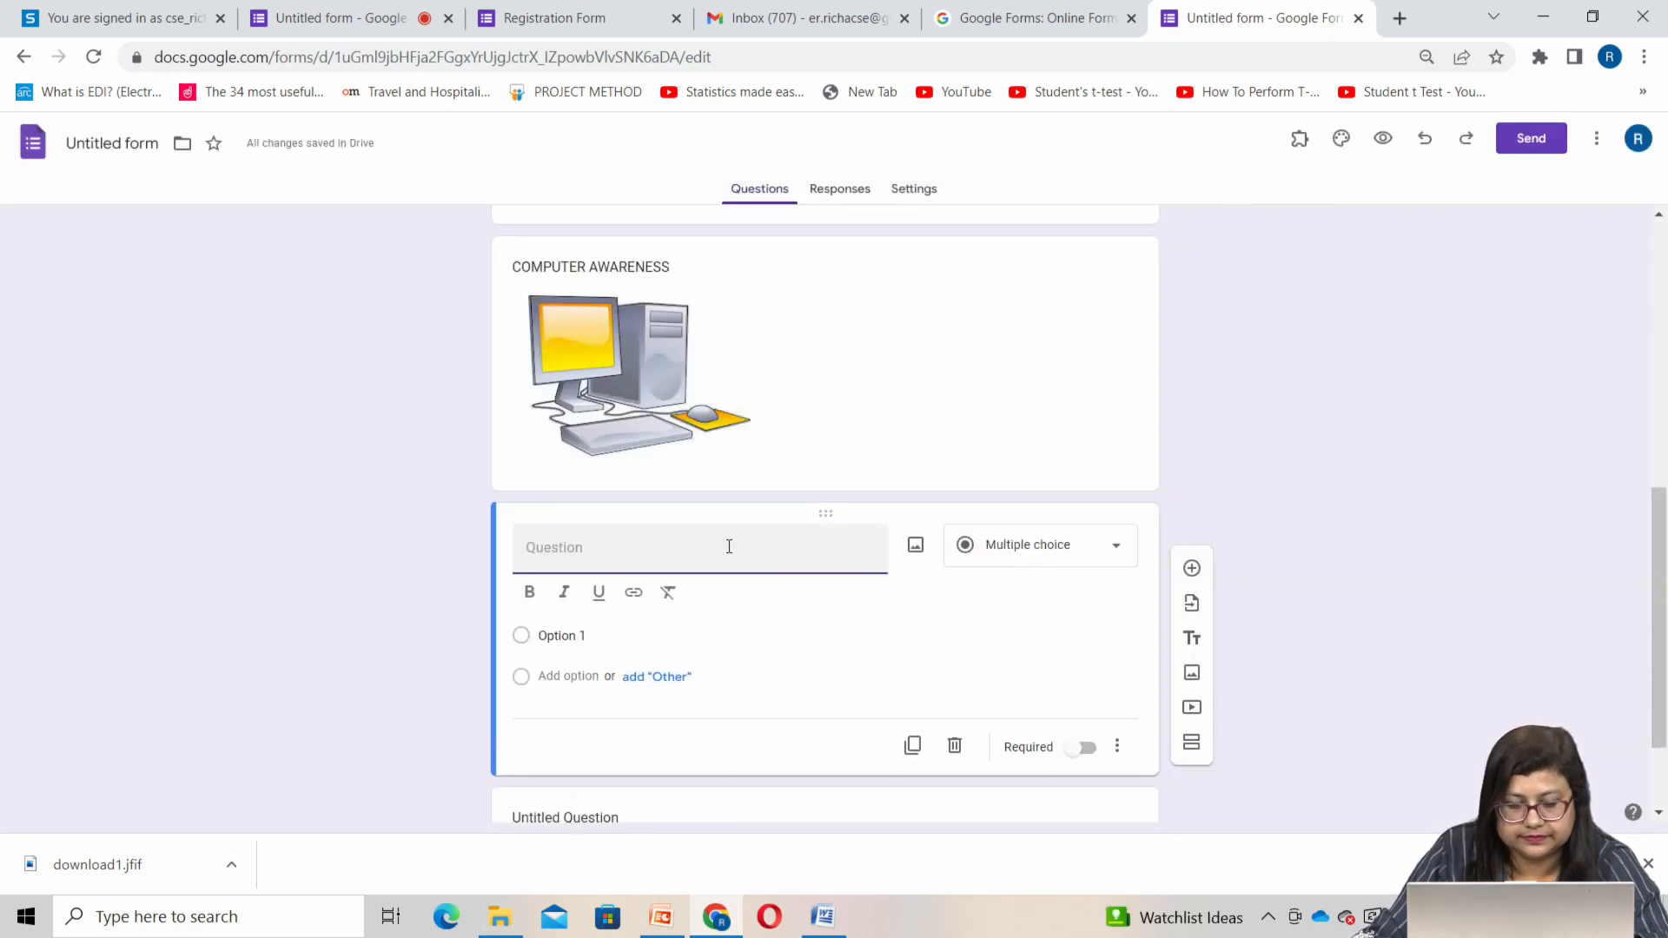
Title the new question below the image BASICS OF MS-EXCEL WITH FORMULAS
text(BA)
text(CS OF MSEXCEL)
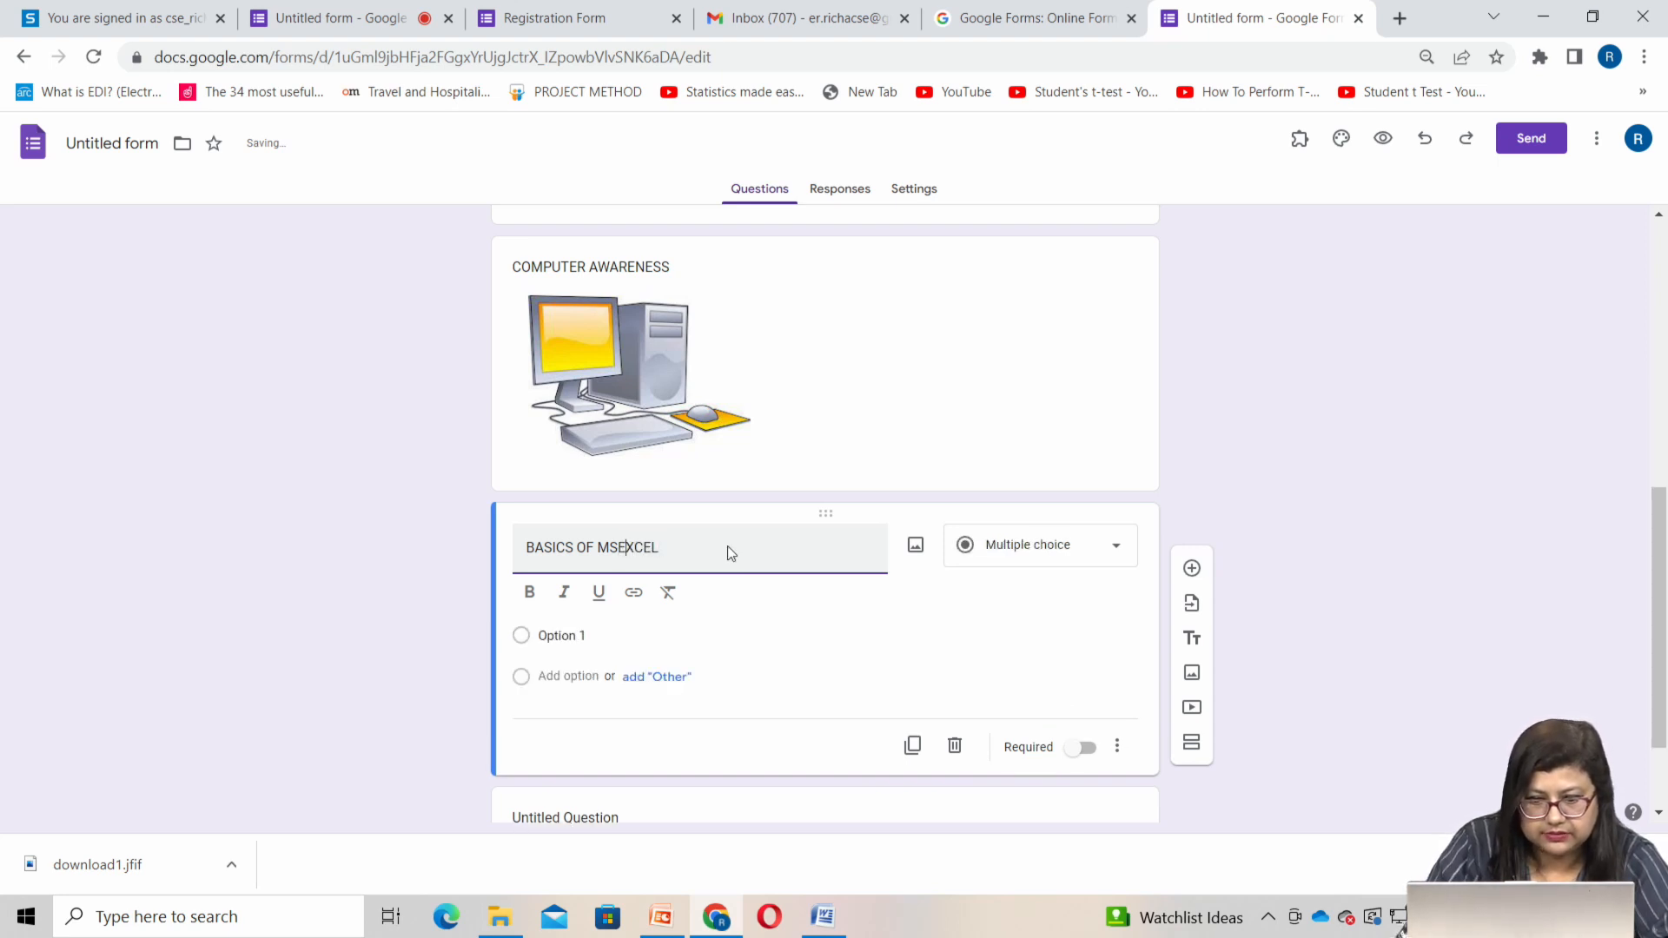
key(BackSpace)
key(BackSpace)
key(BackSpace)
key(BackSpace)
key(BackSpace)
text(-EXCEL)
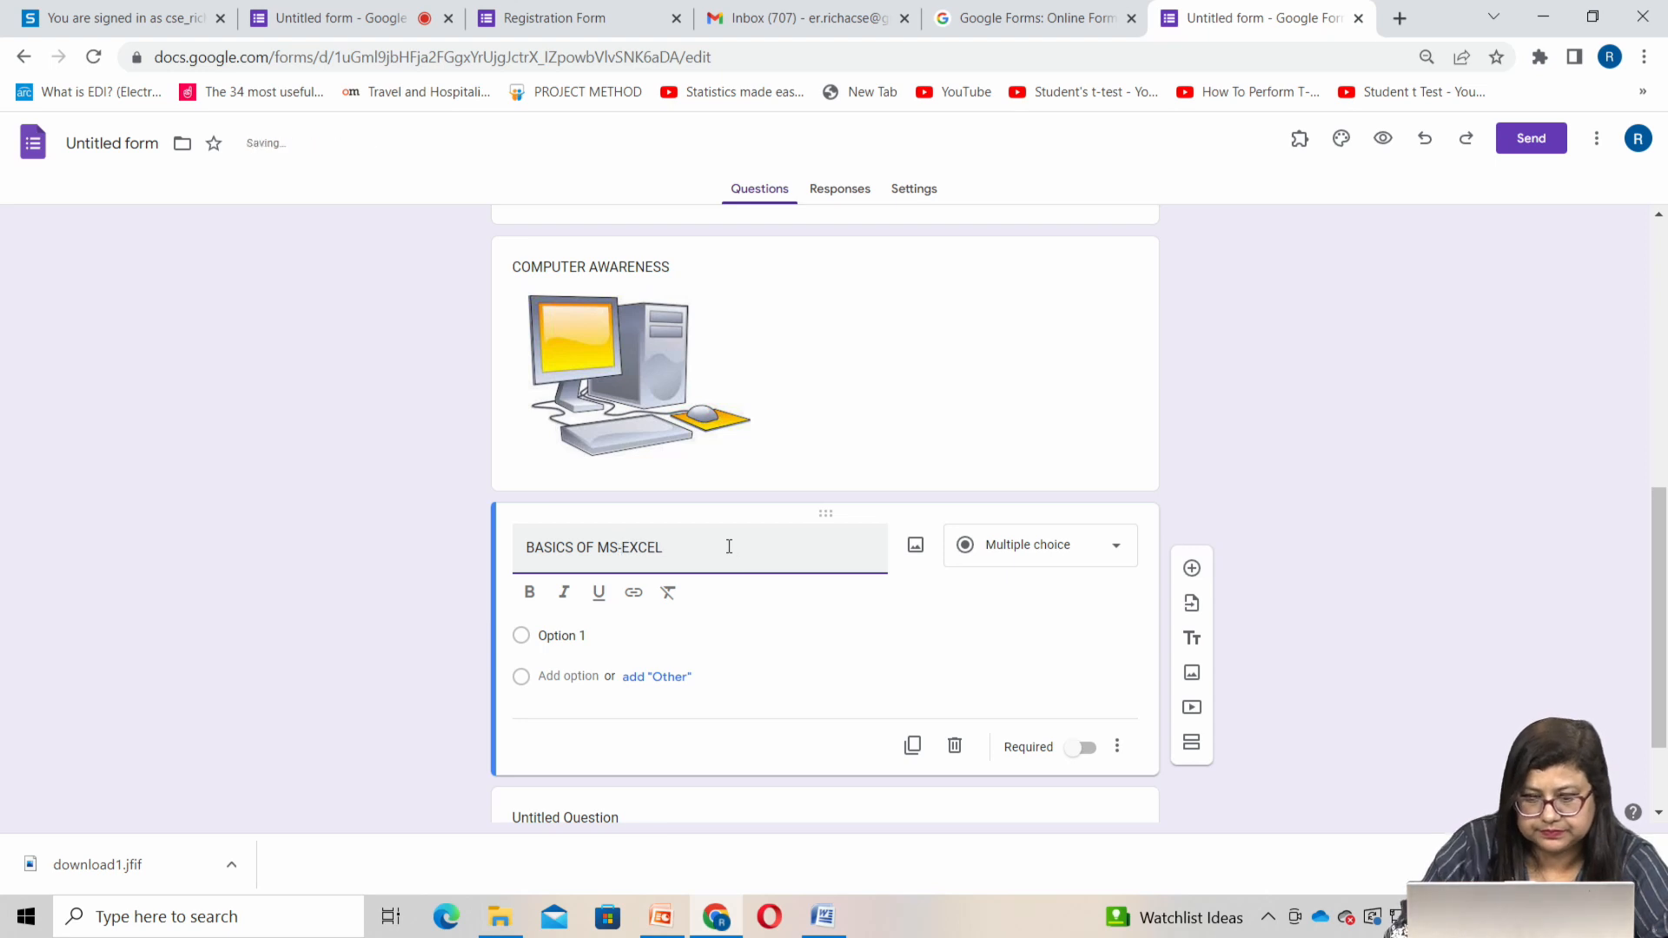
text( WI)
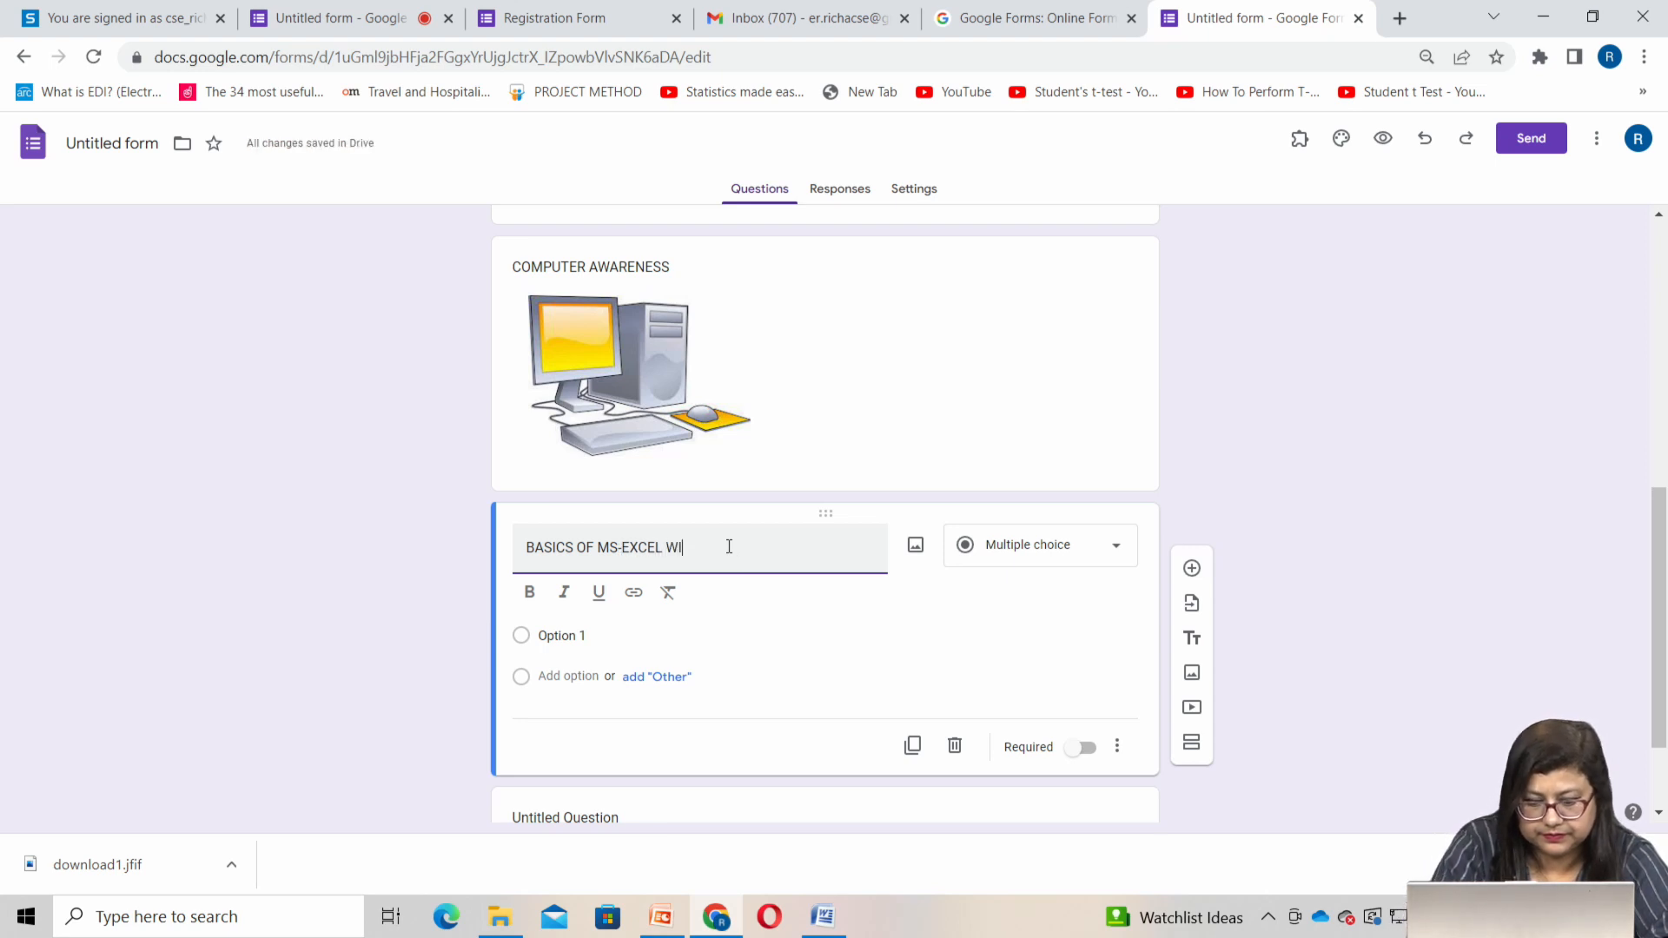
text(TH FORMULAS)
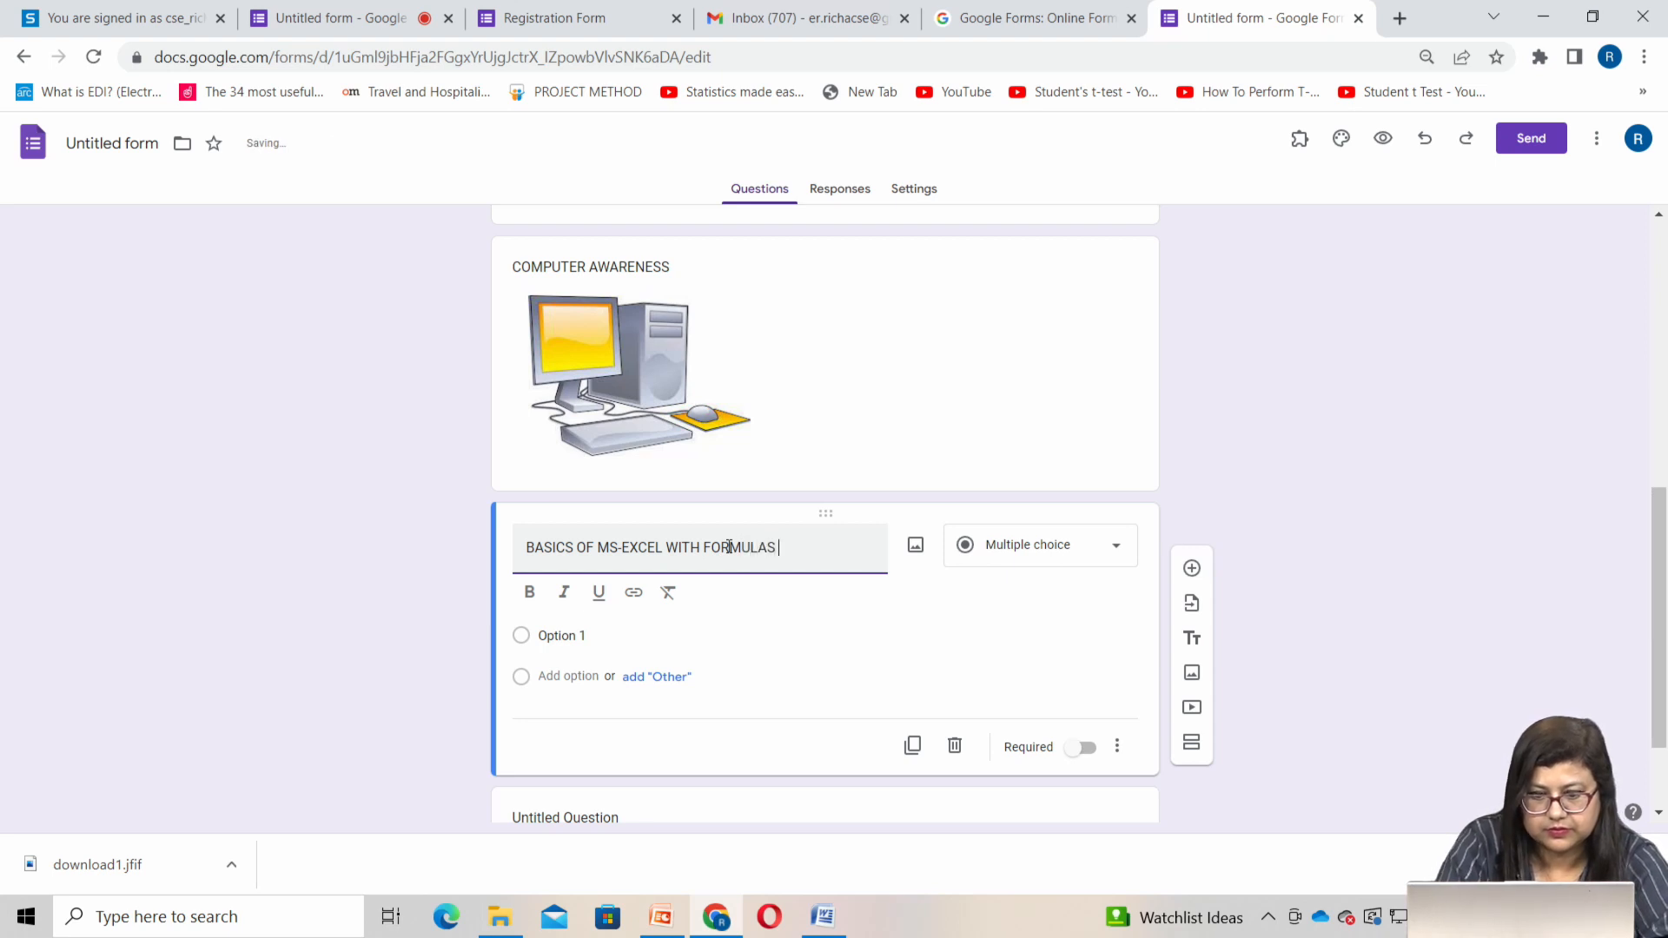
click(1116, 554)
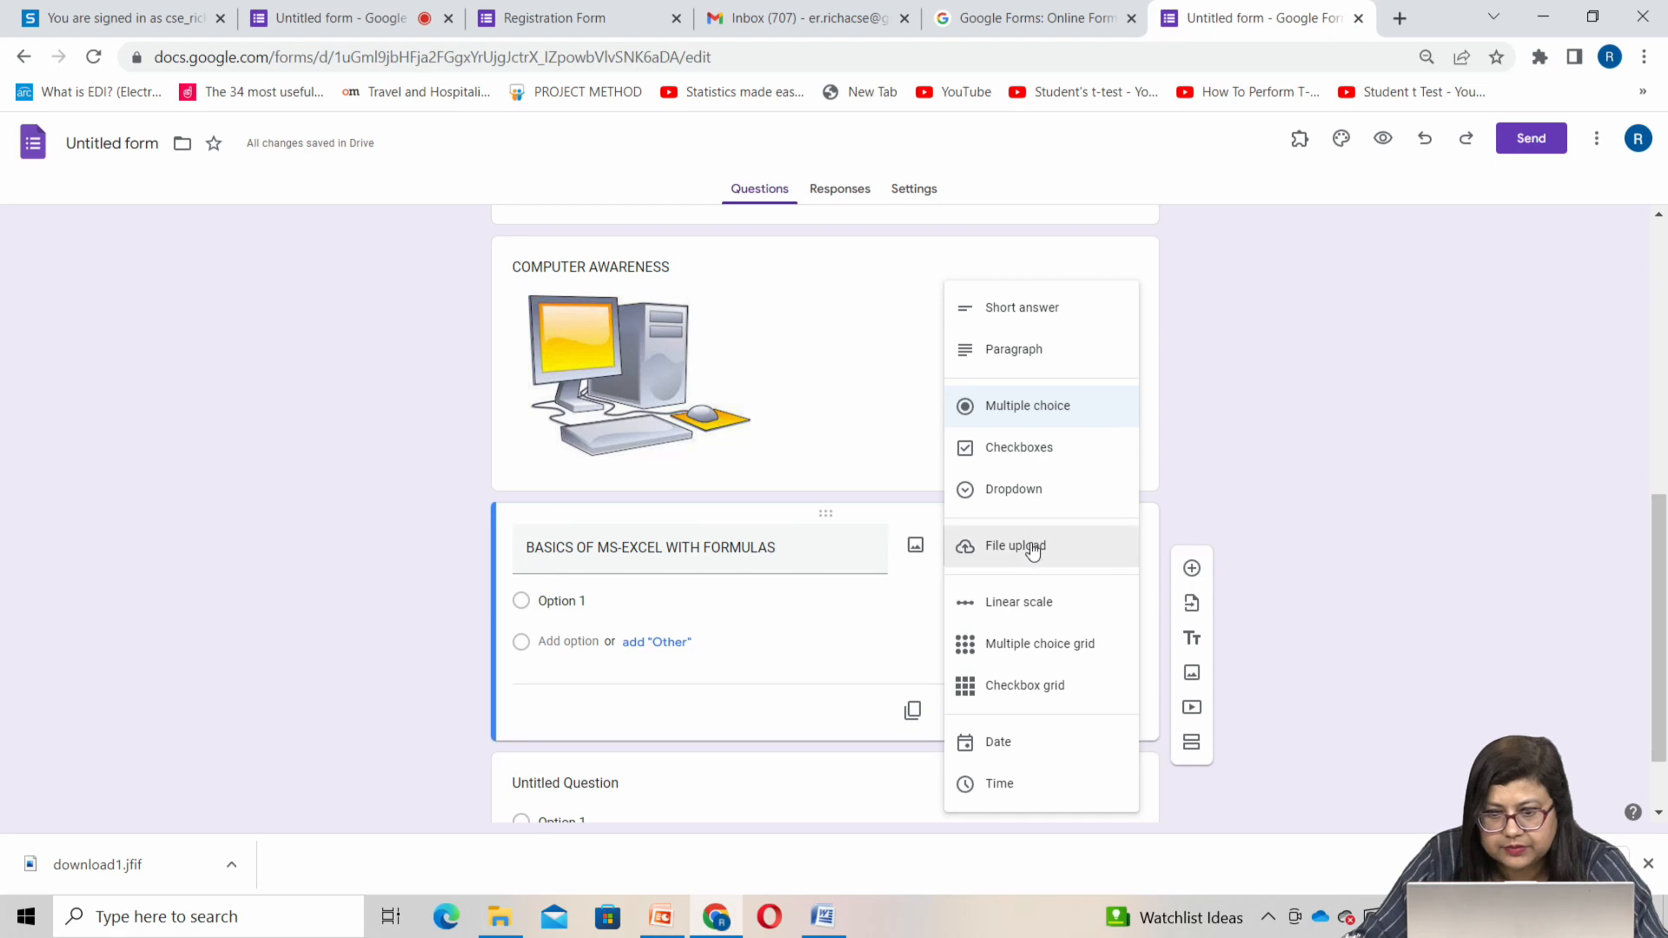
click(1032, 549)
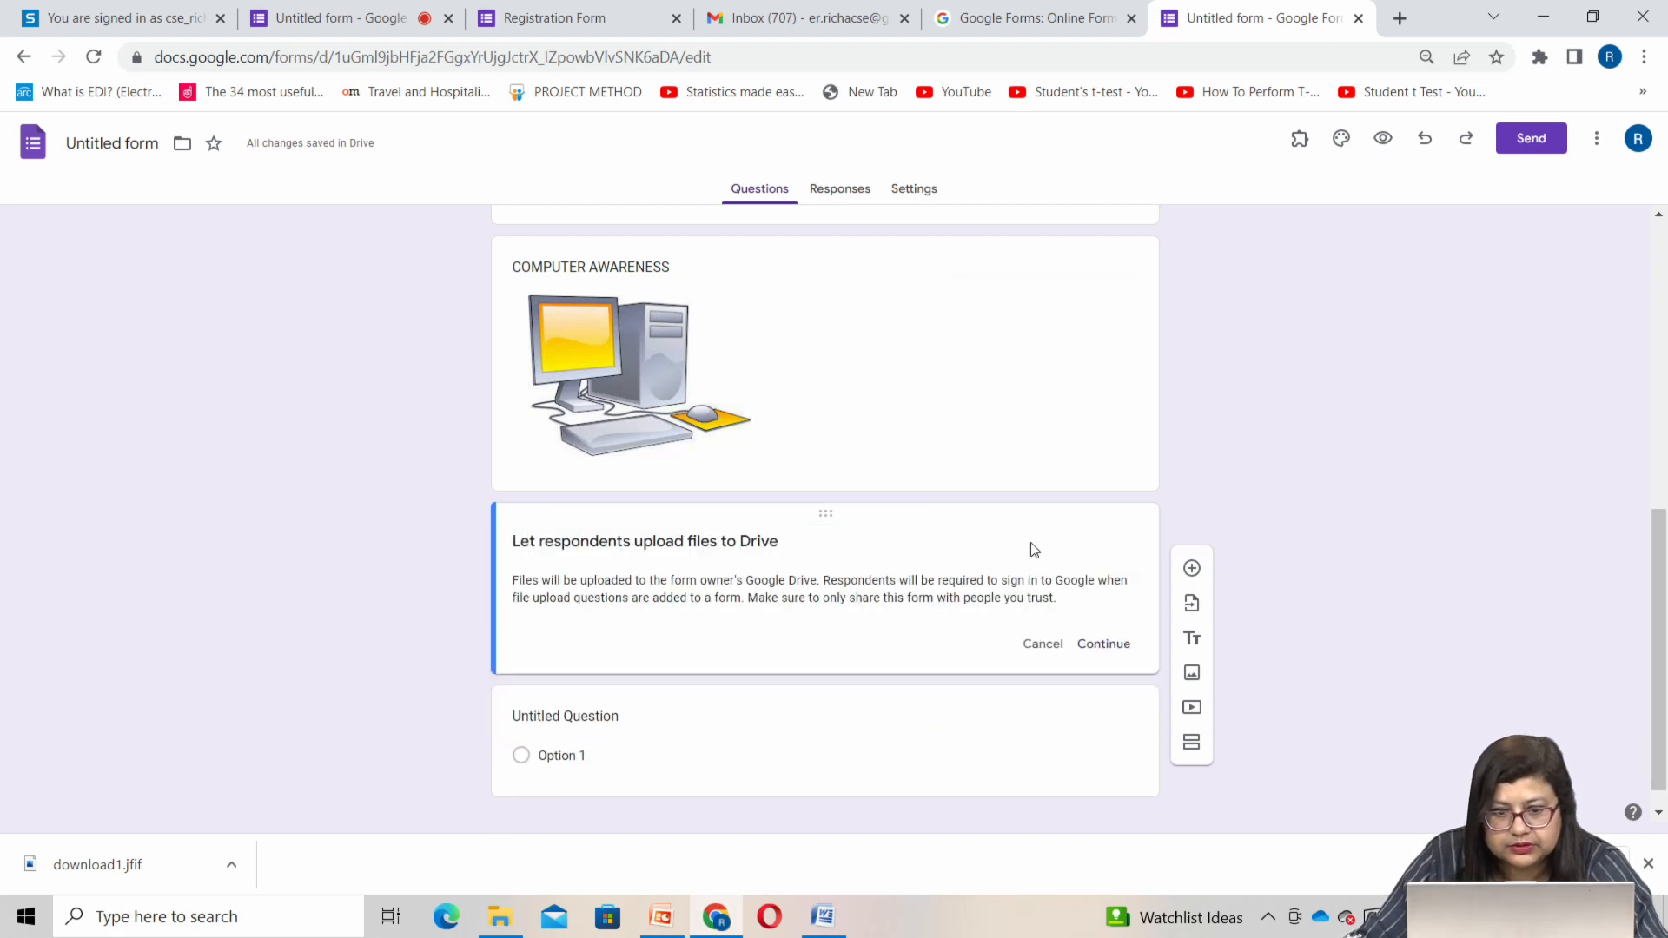
click(1042, 644)
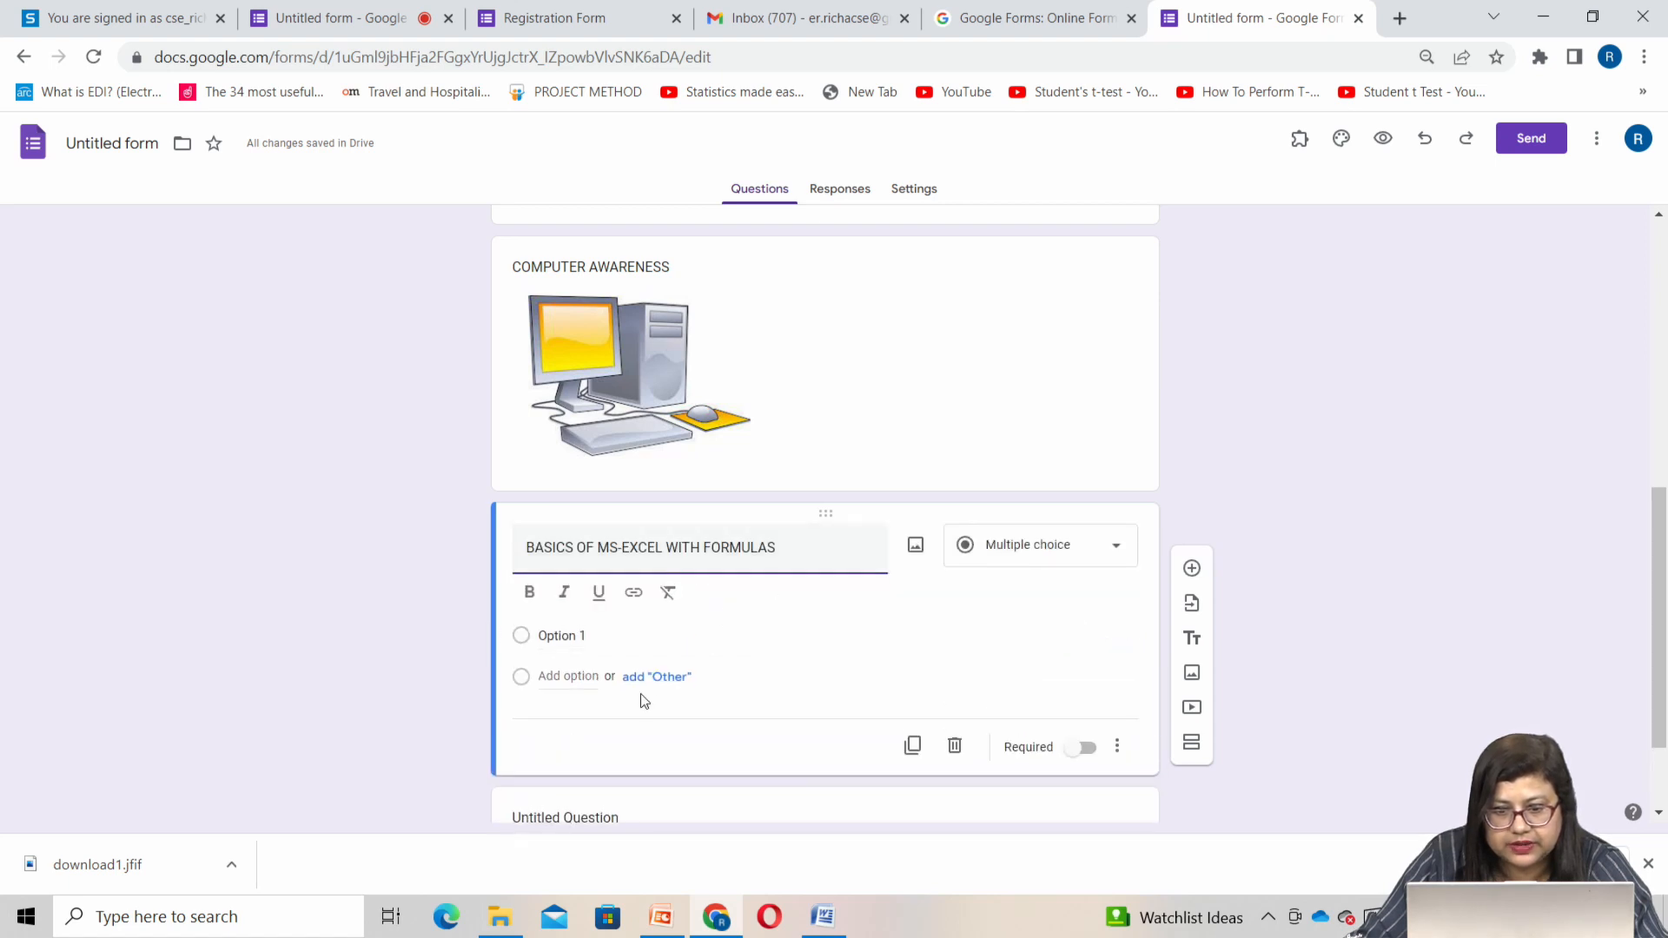
Set the BASICS OF MS-EXCEL WITH FORMULAS question's type to File upload and let respondents upload files to Drive
click(1028, 549)
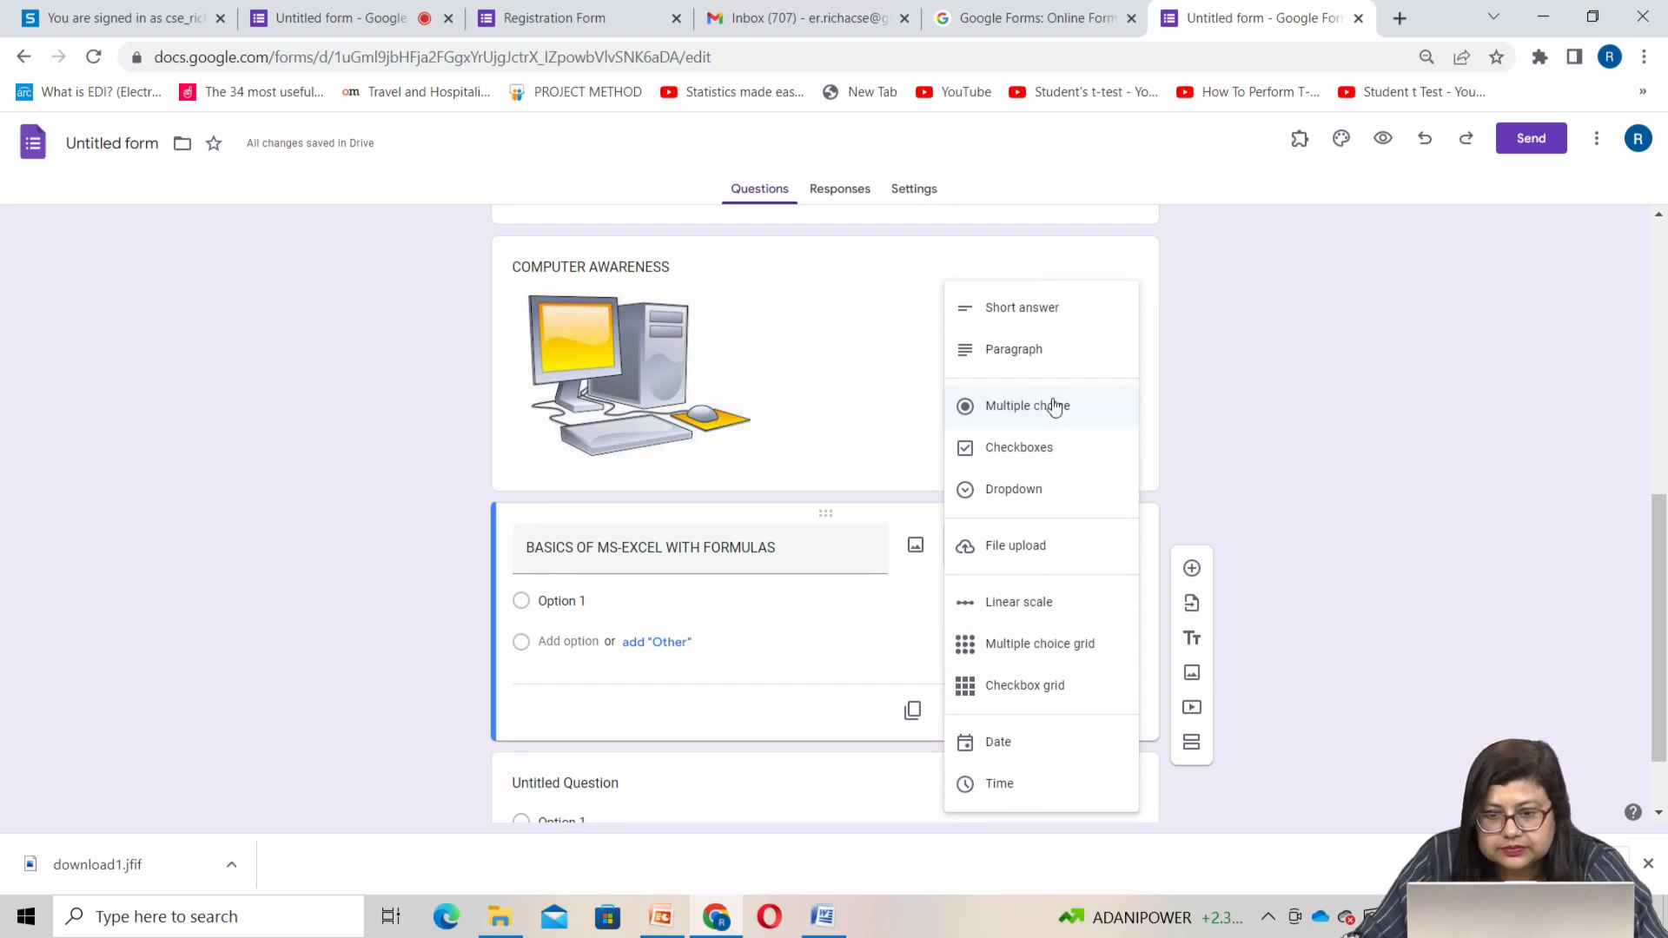
click(1032, 547)
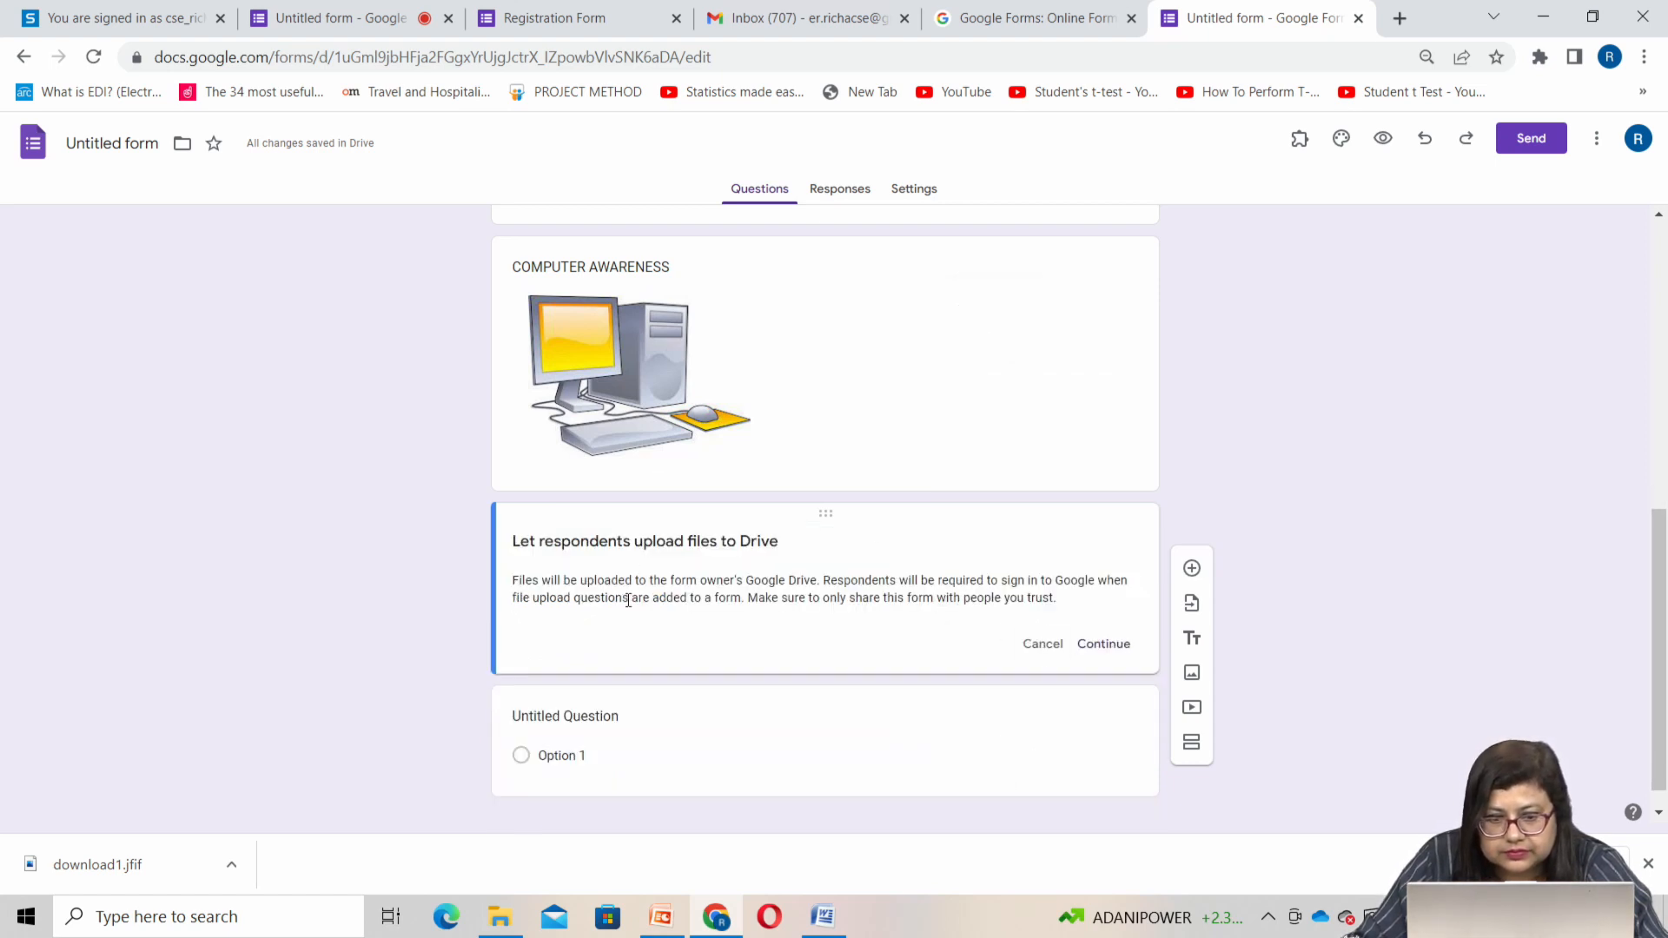
click(1091, 646)
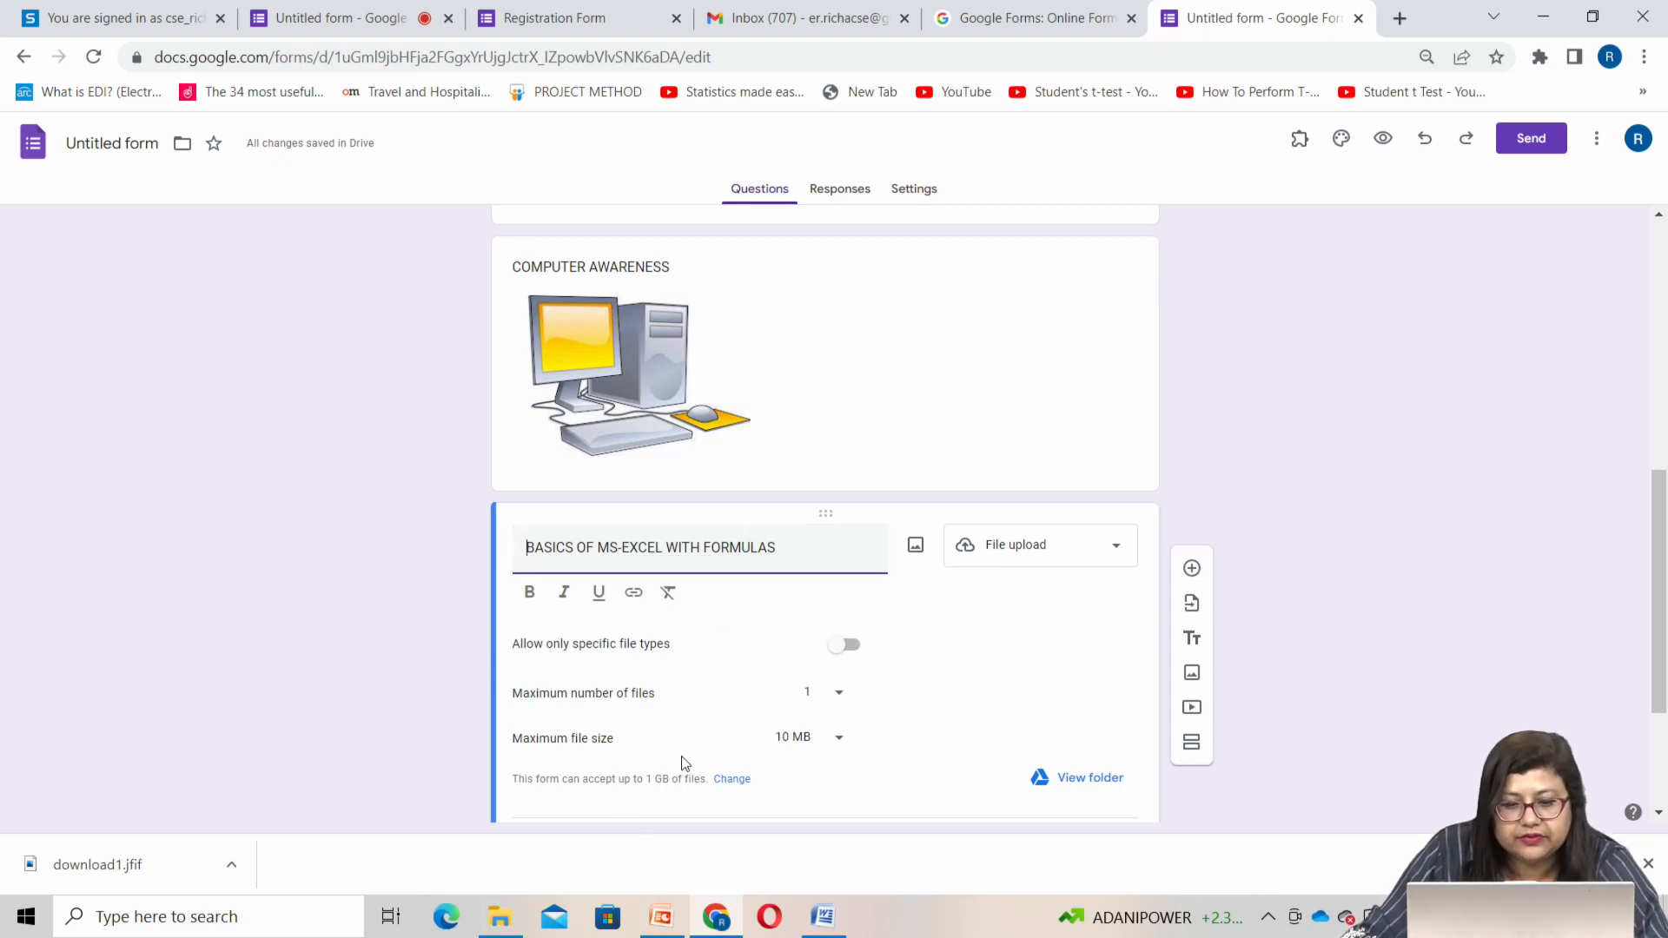
Add a new question below the BASICS OF MS-EXCEL WITH FORMULAS file upload question
scroll(683, 763, down, 3)
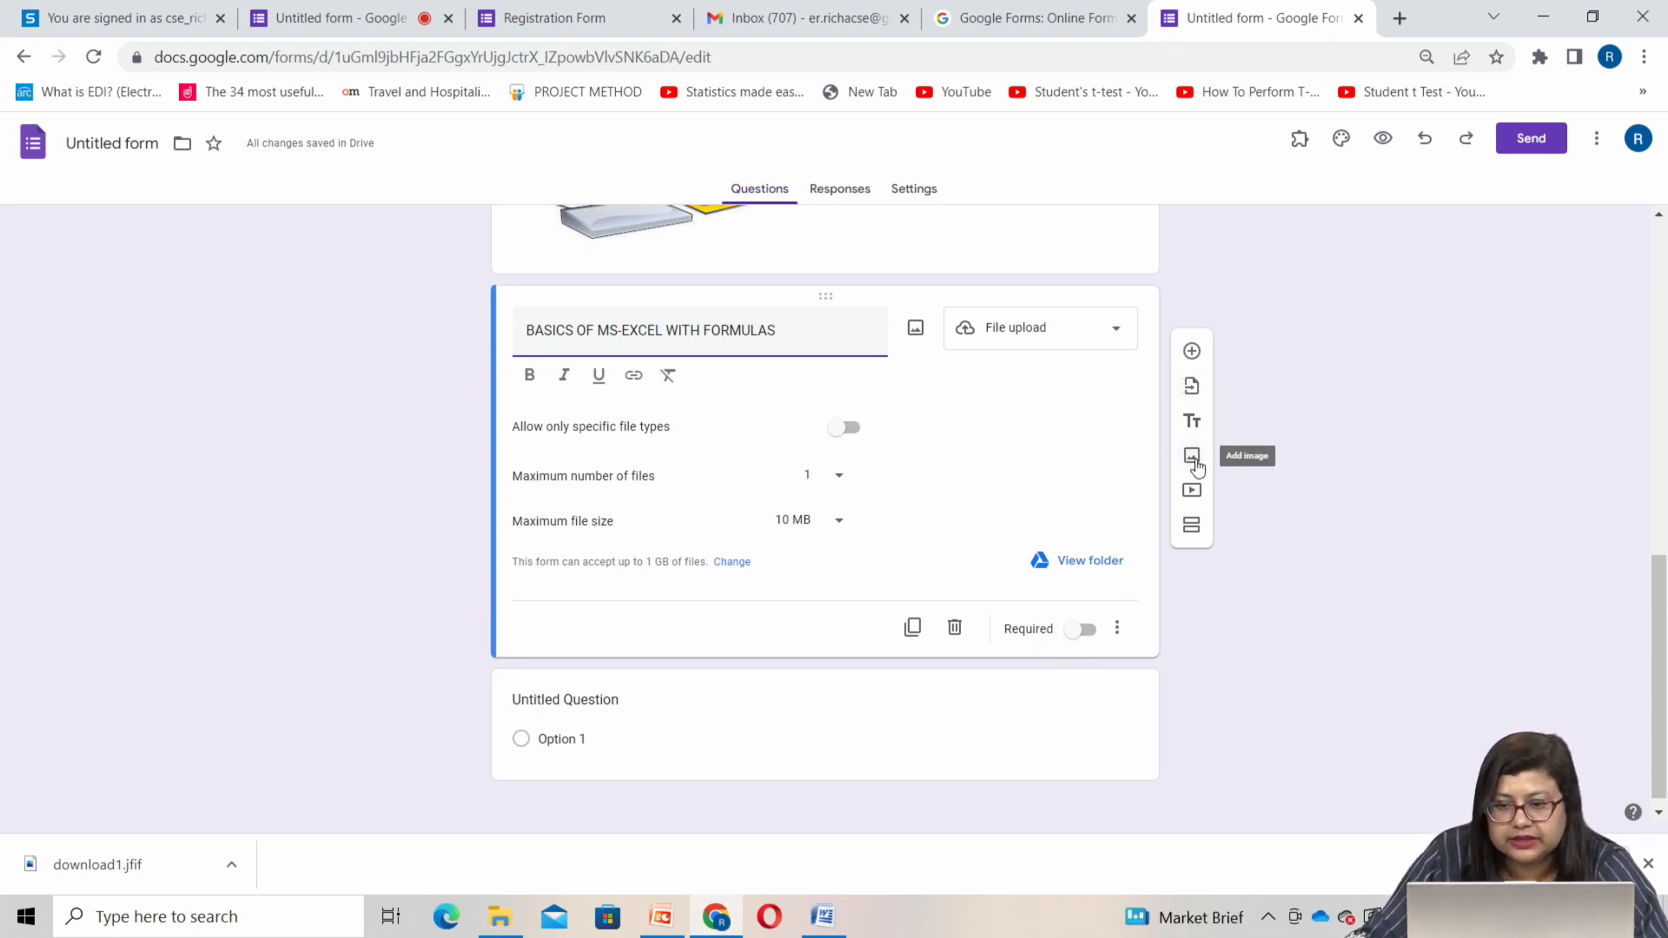
click(1193, 352)
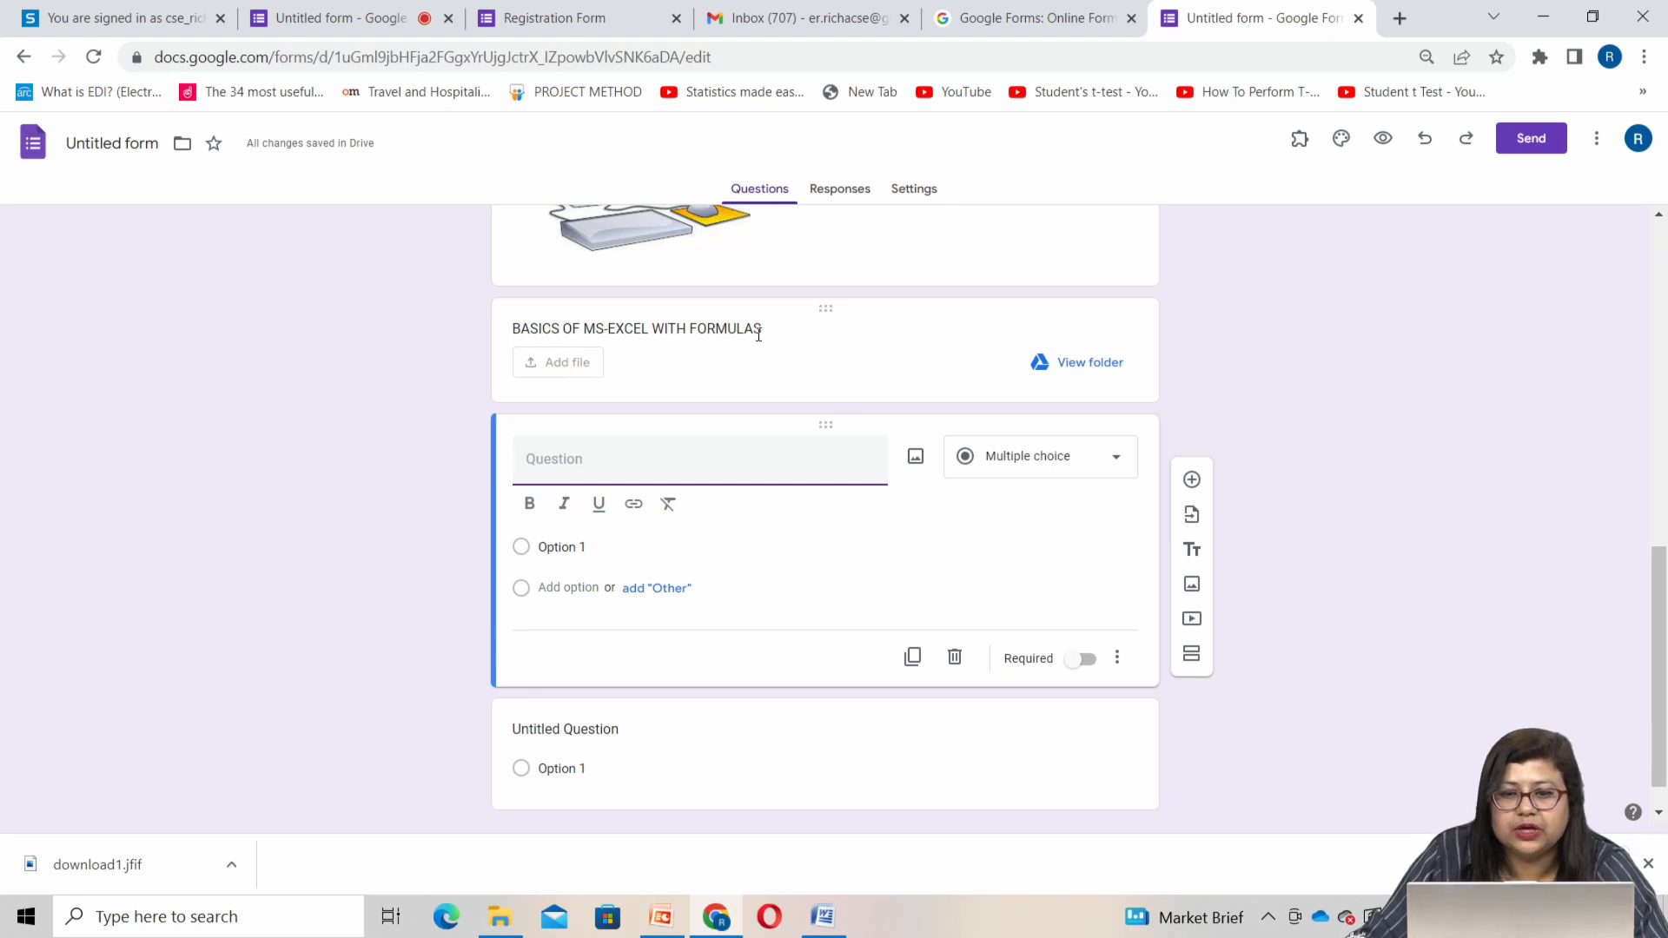
scroll(656, 421, up, 2)
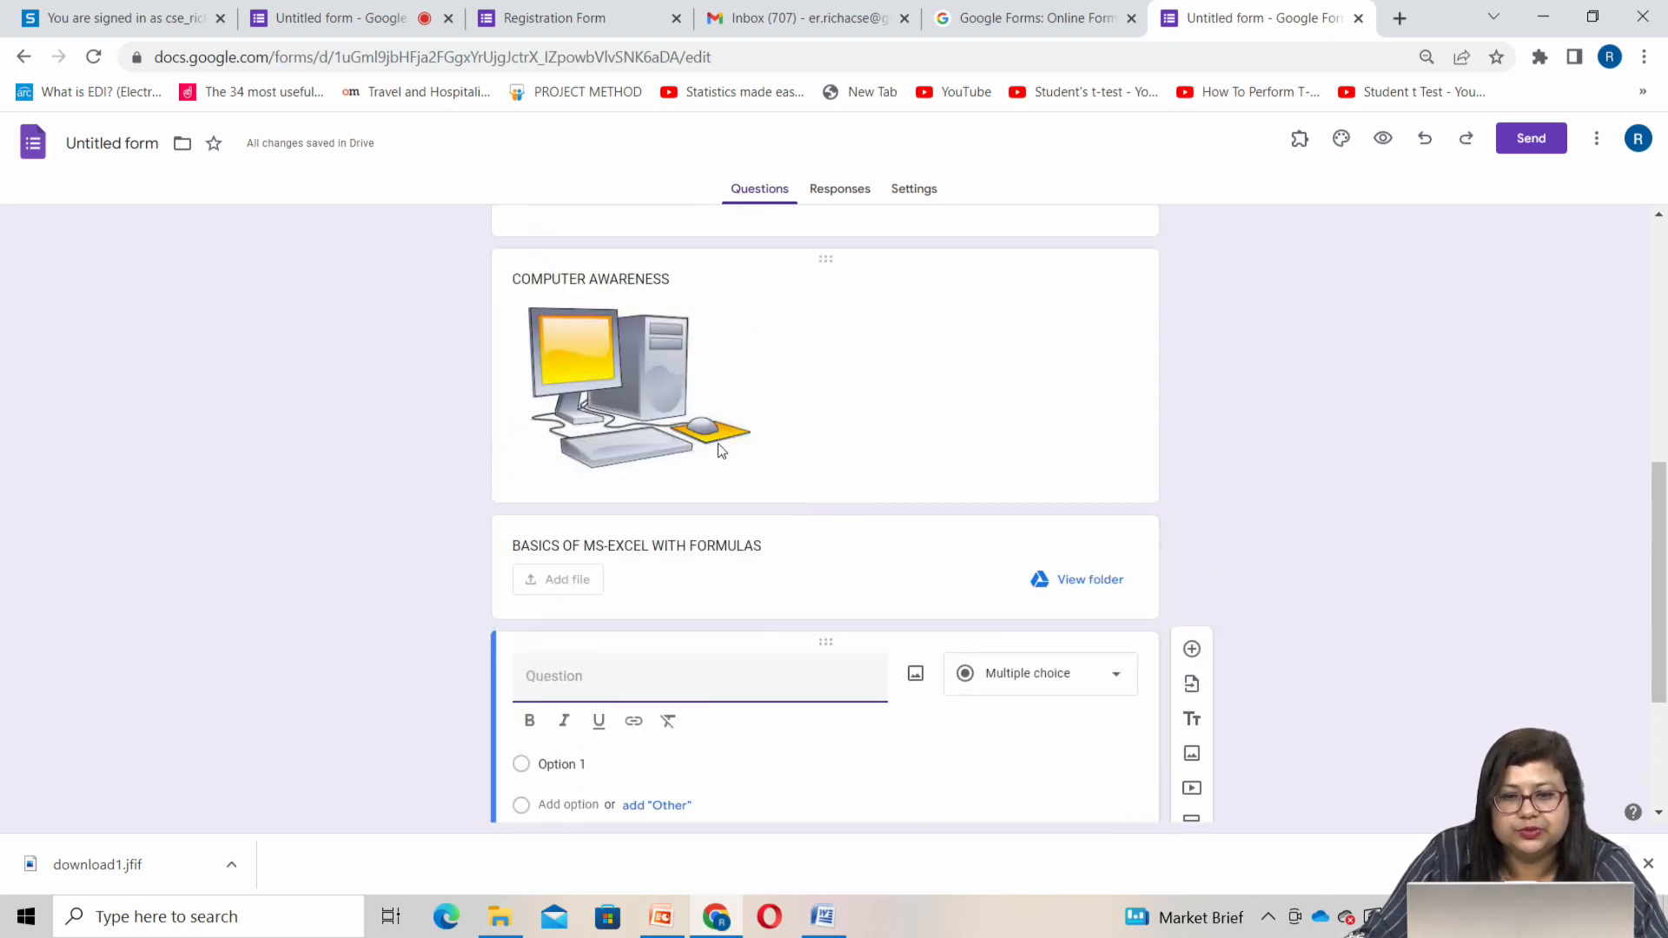
scroll(719, 461, down, 3)
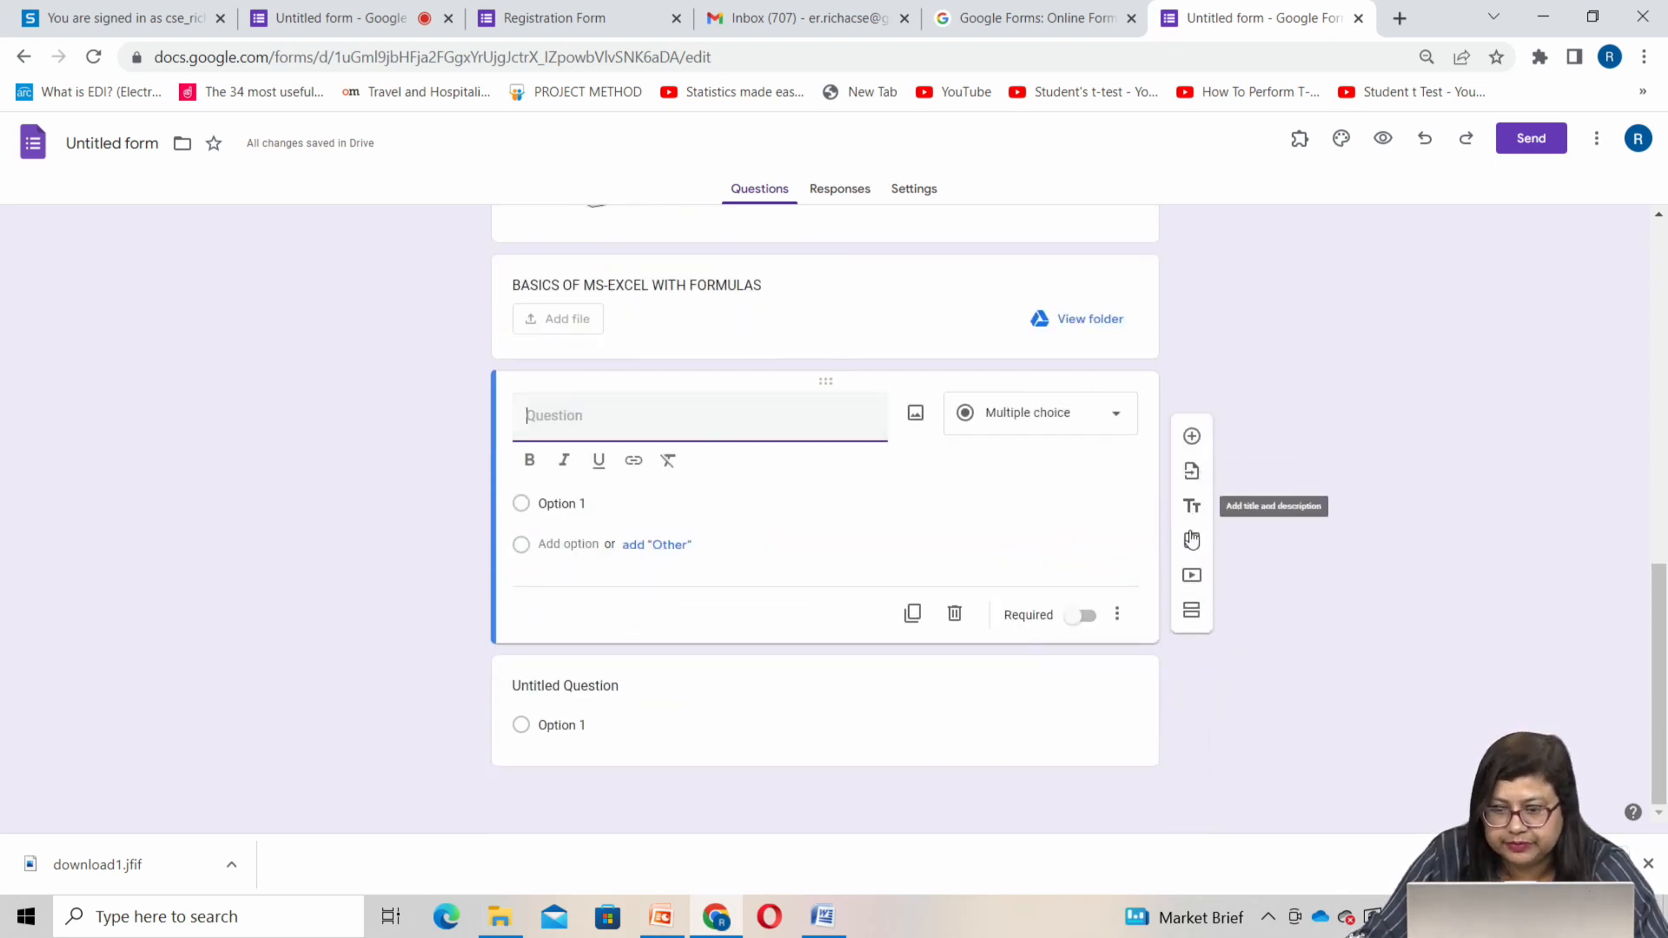
click(1194, 576)
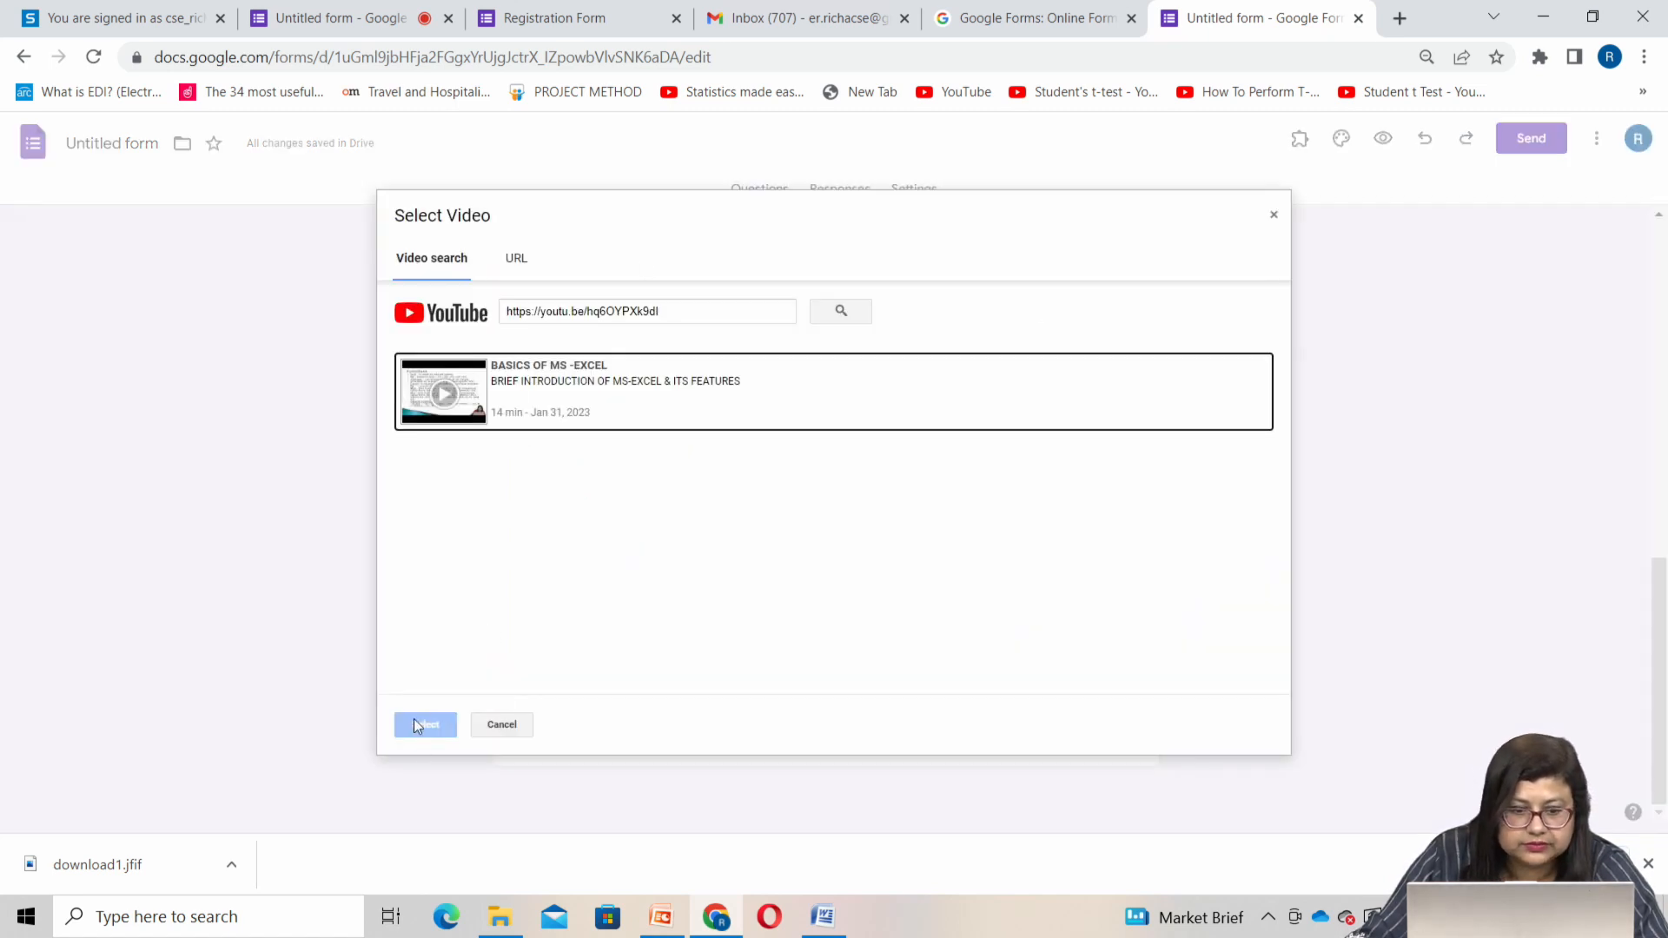
click(875, 296)
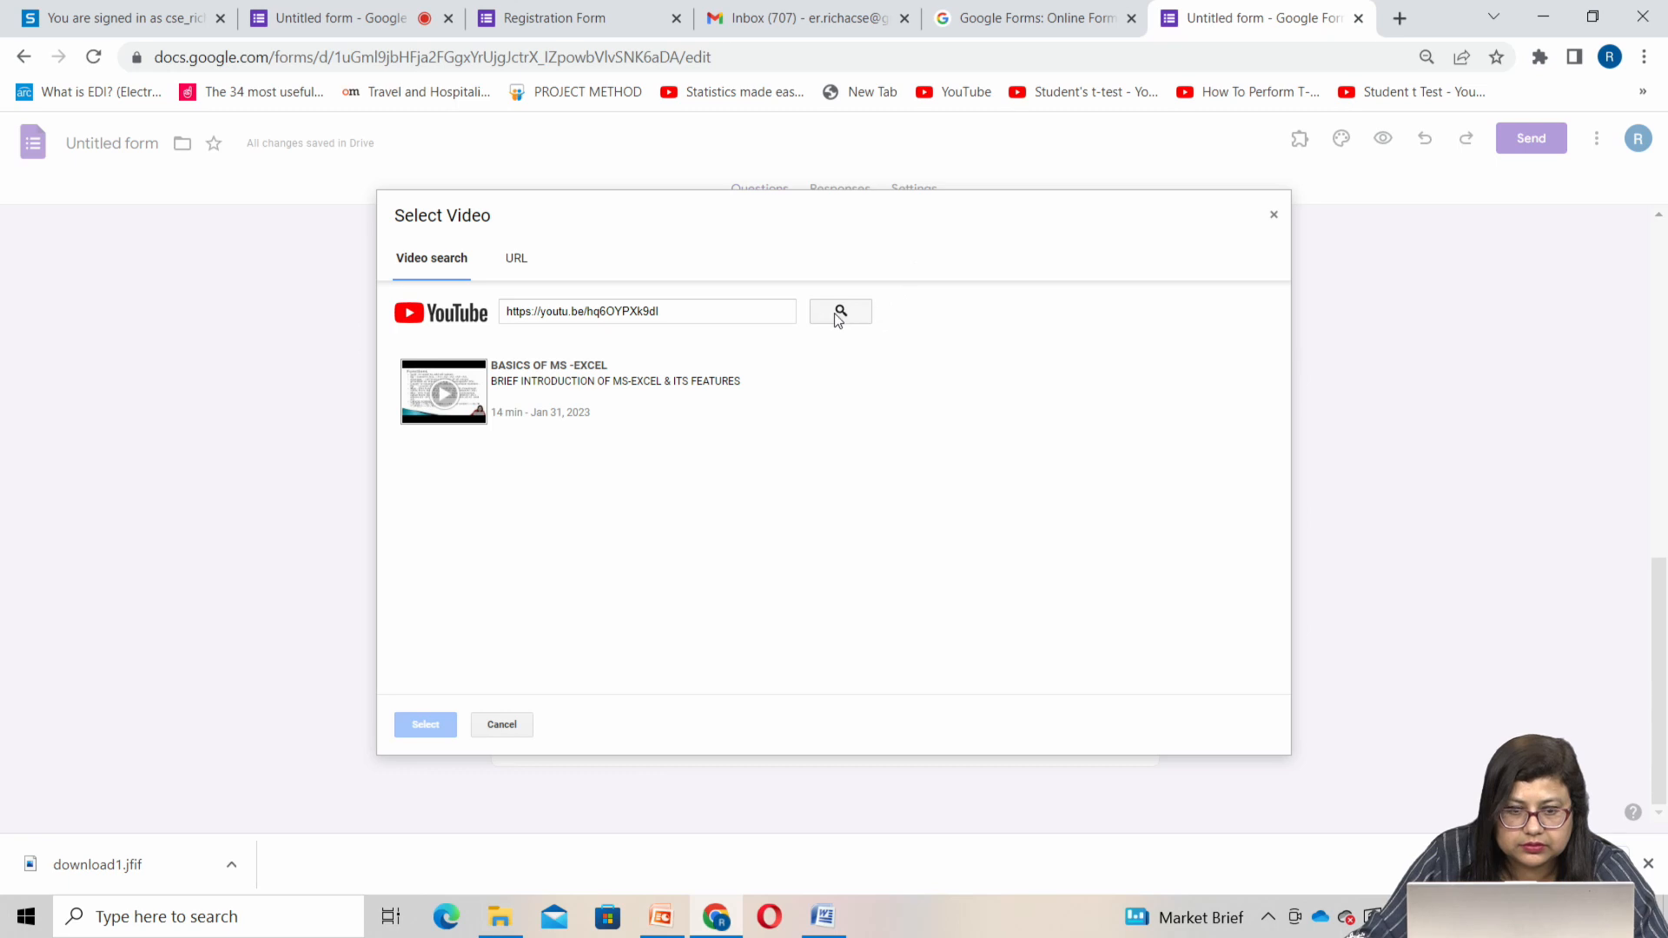
click(516, 259)
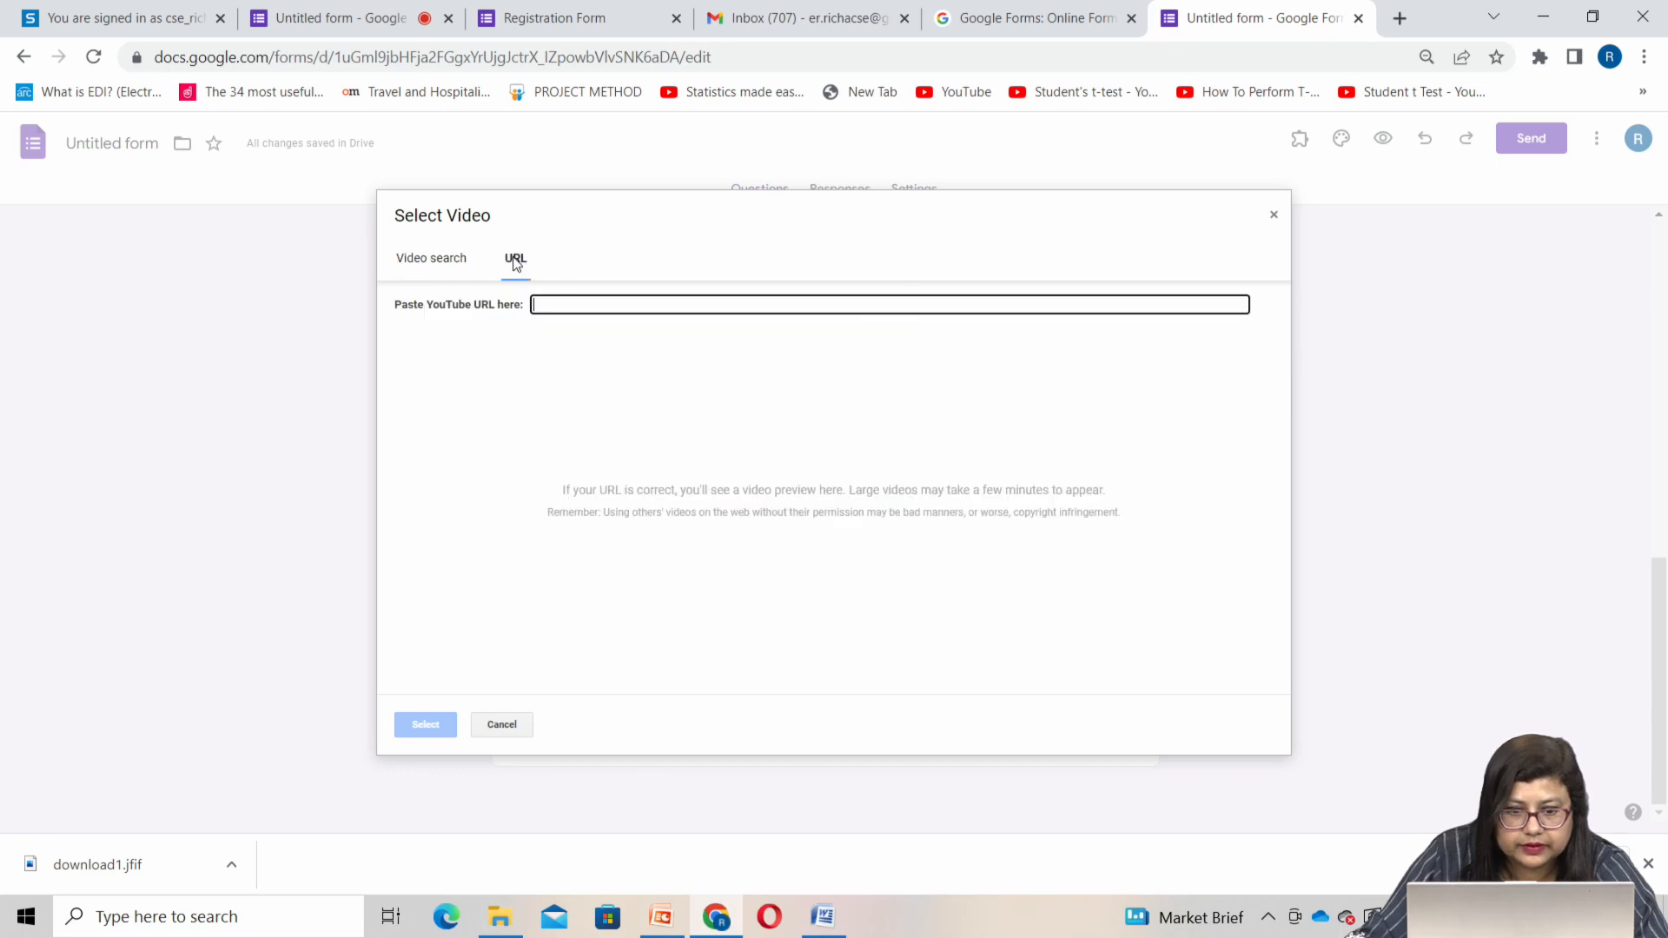
click(508, 726)
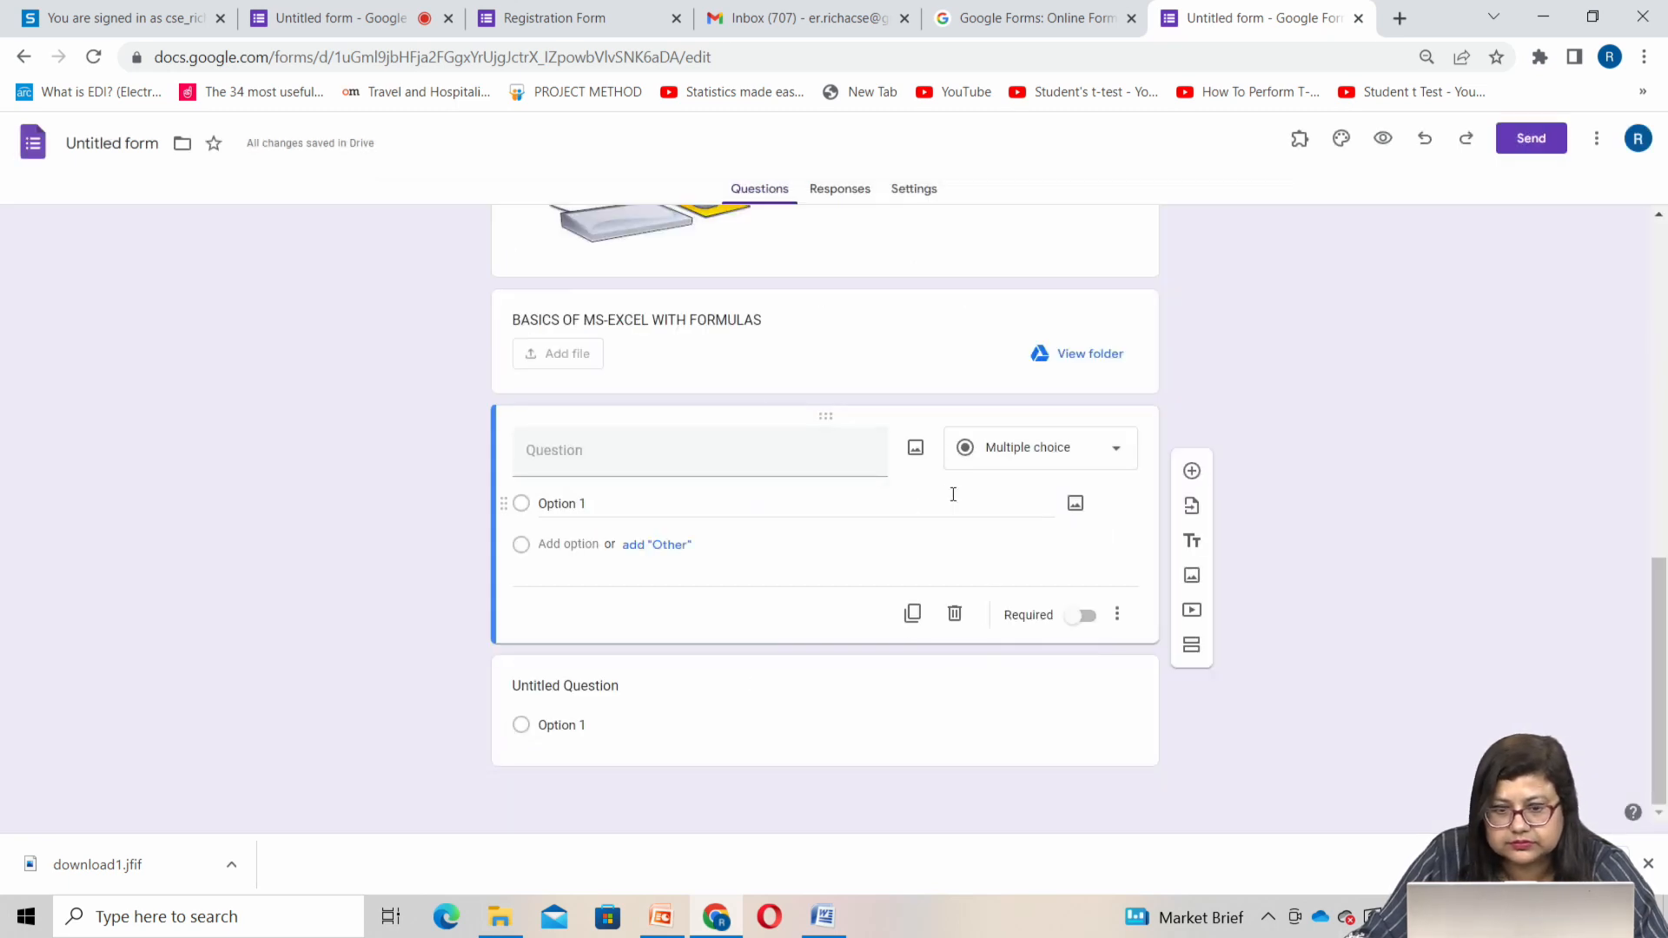
Change the new question's type to Checkboxes and title it LINKEDIN ID IF YES/NO
click(629, 450)
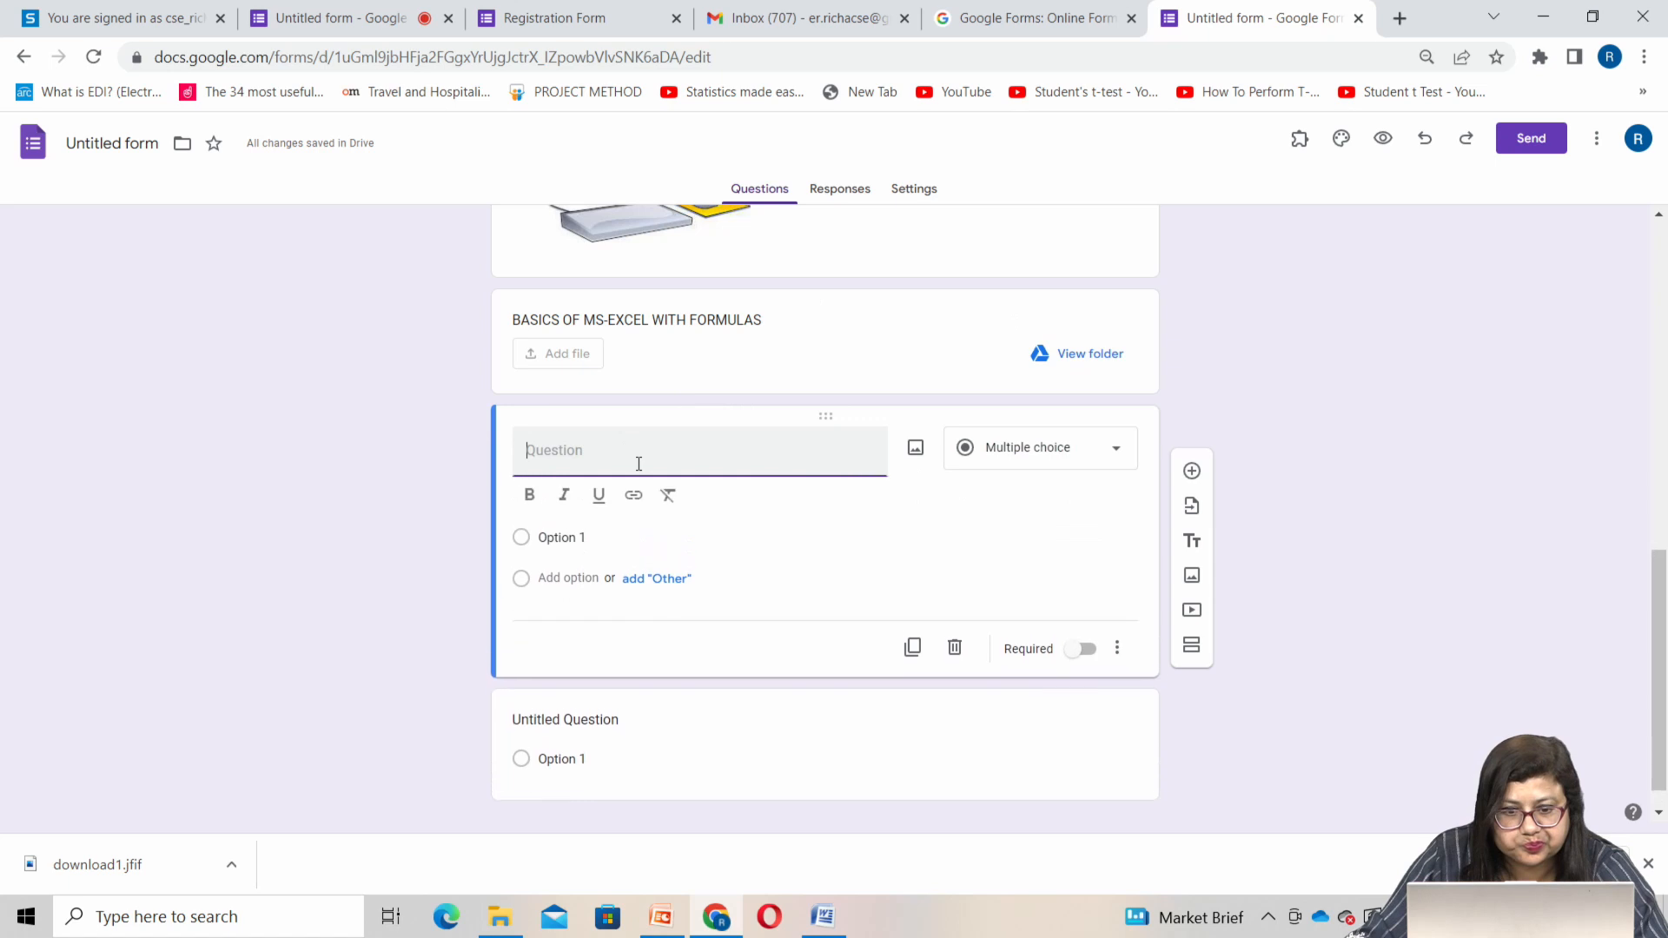
click(1018, 463)
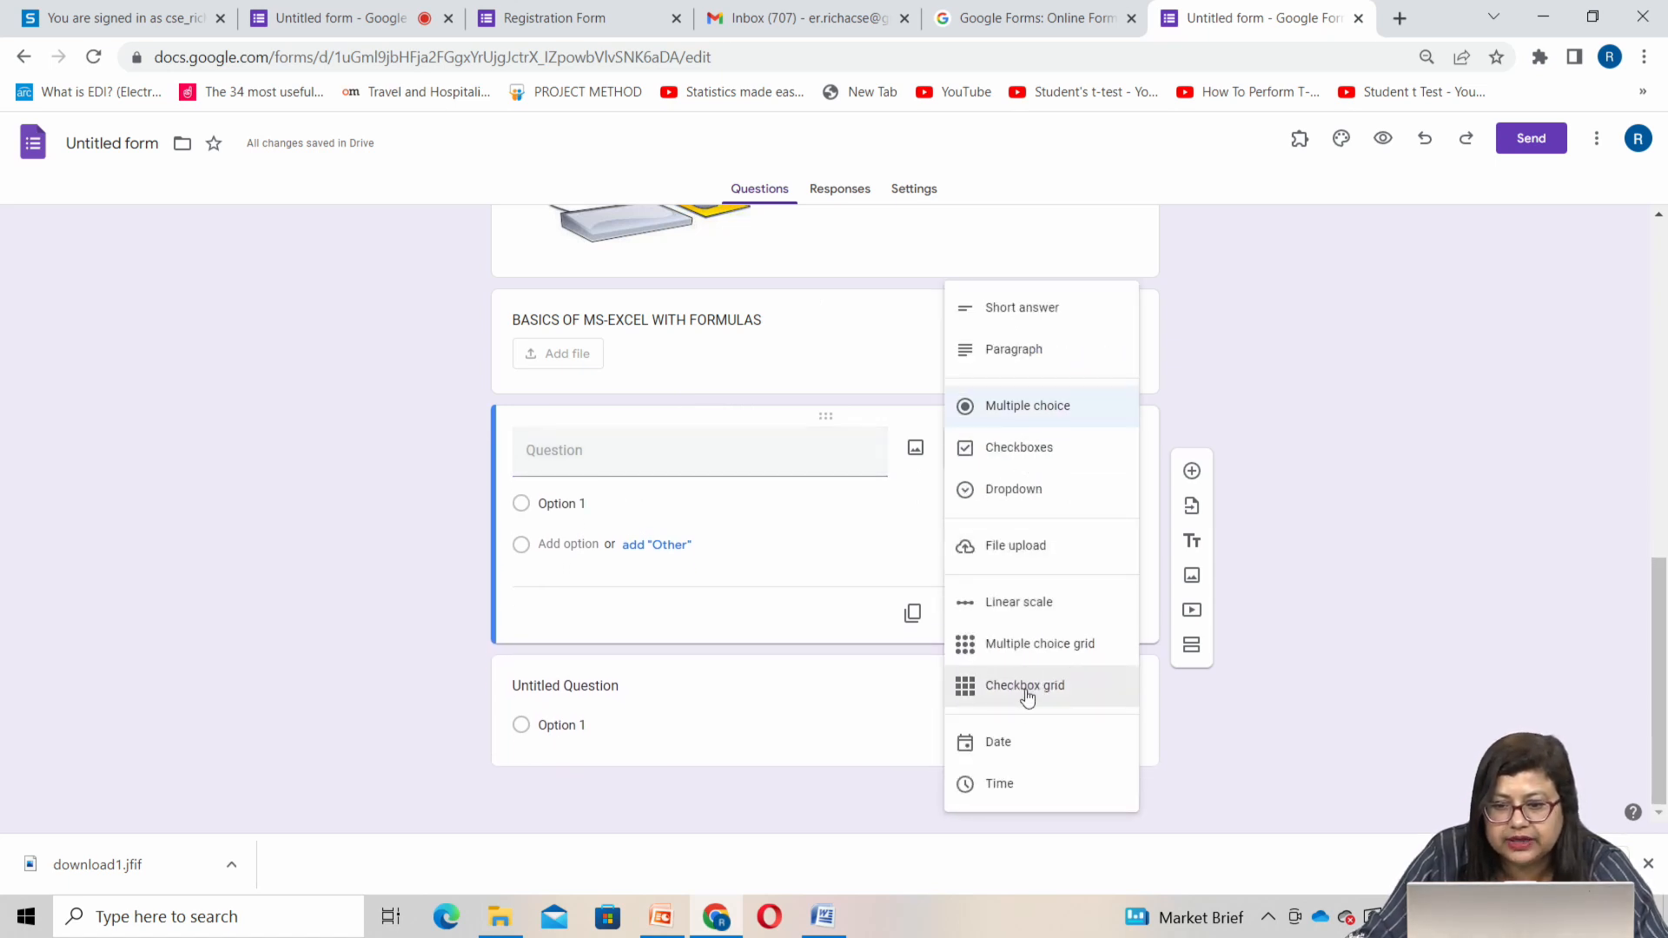
click(1018, 447)
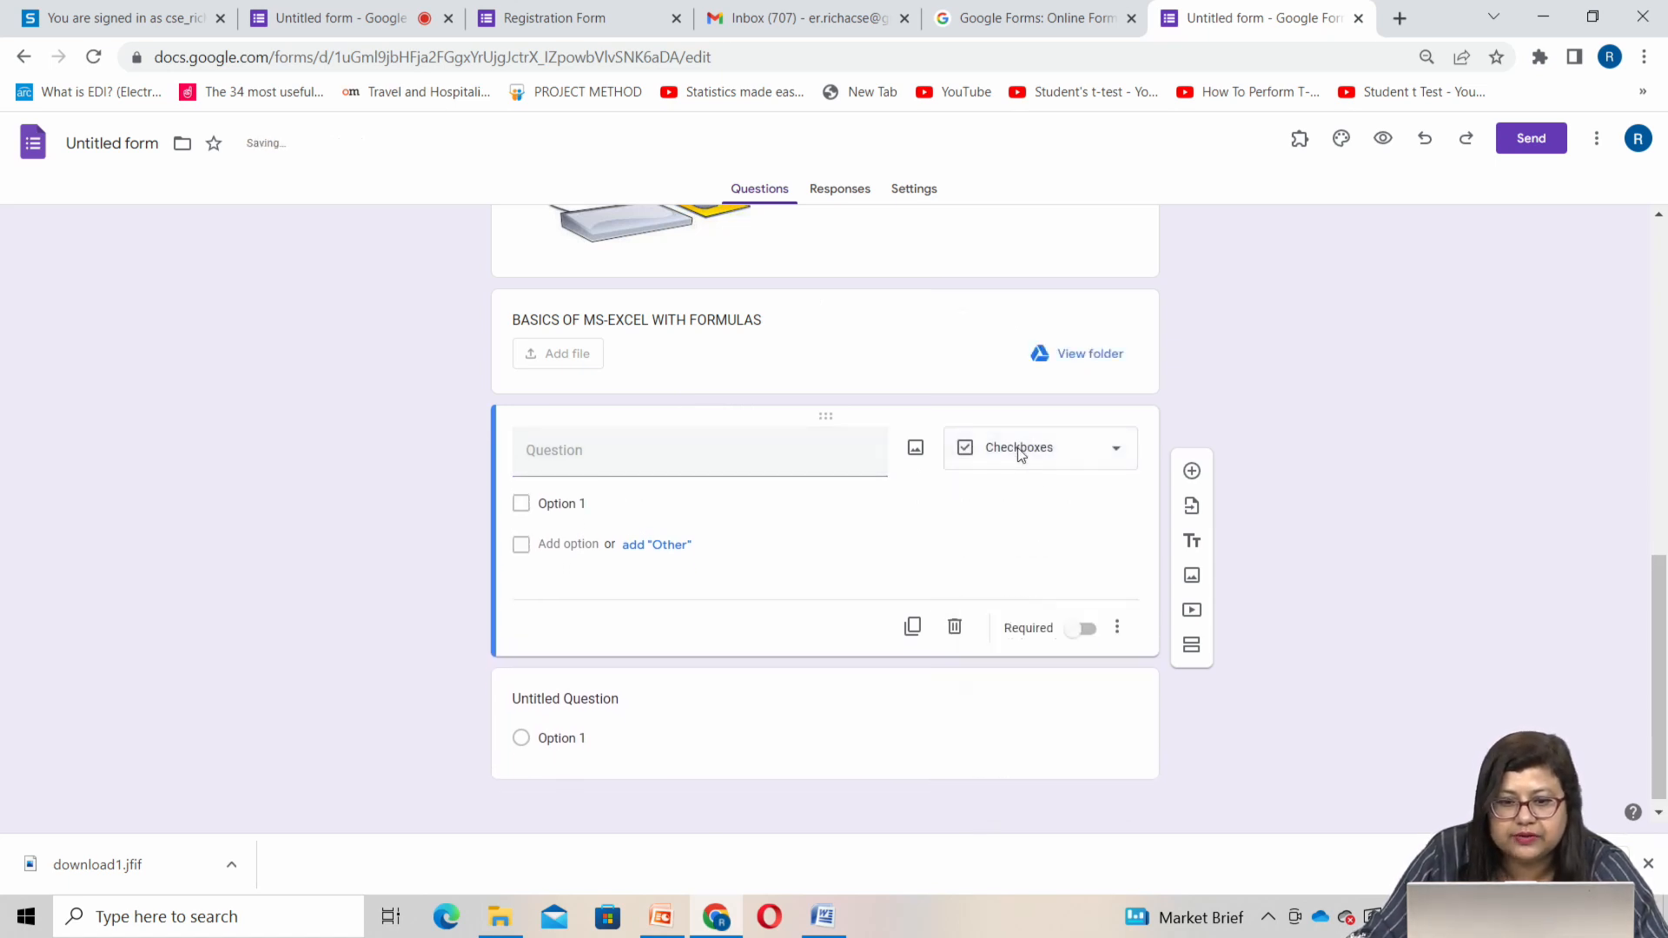
click(566, 453)
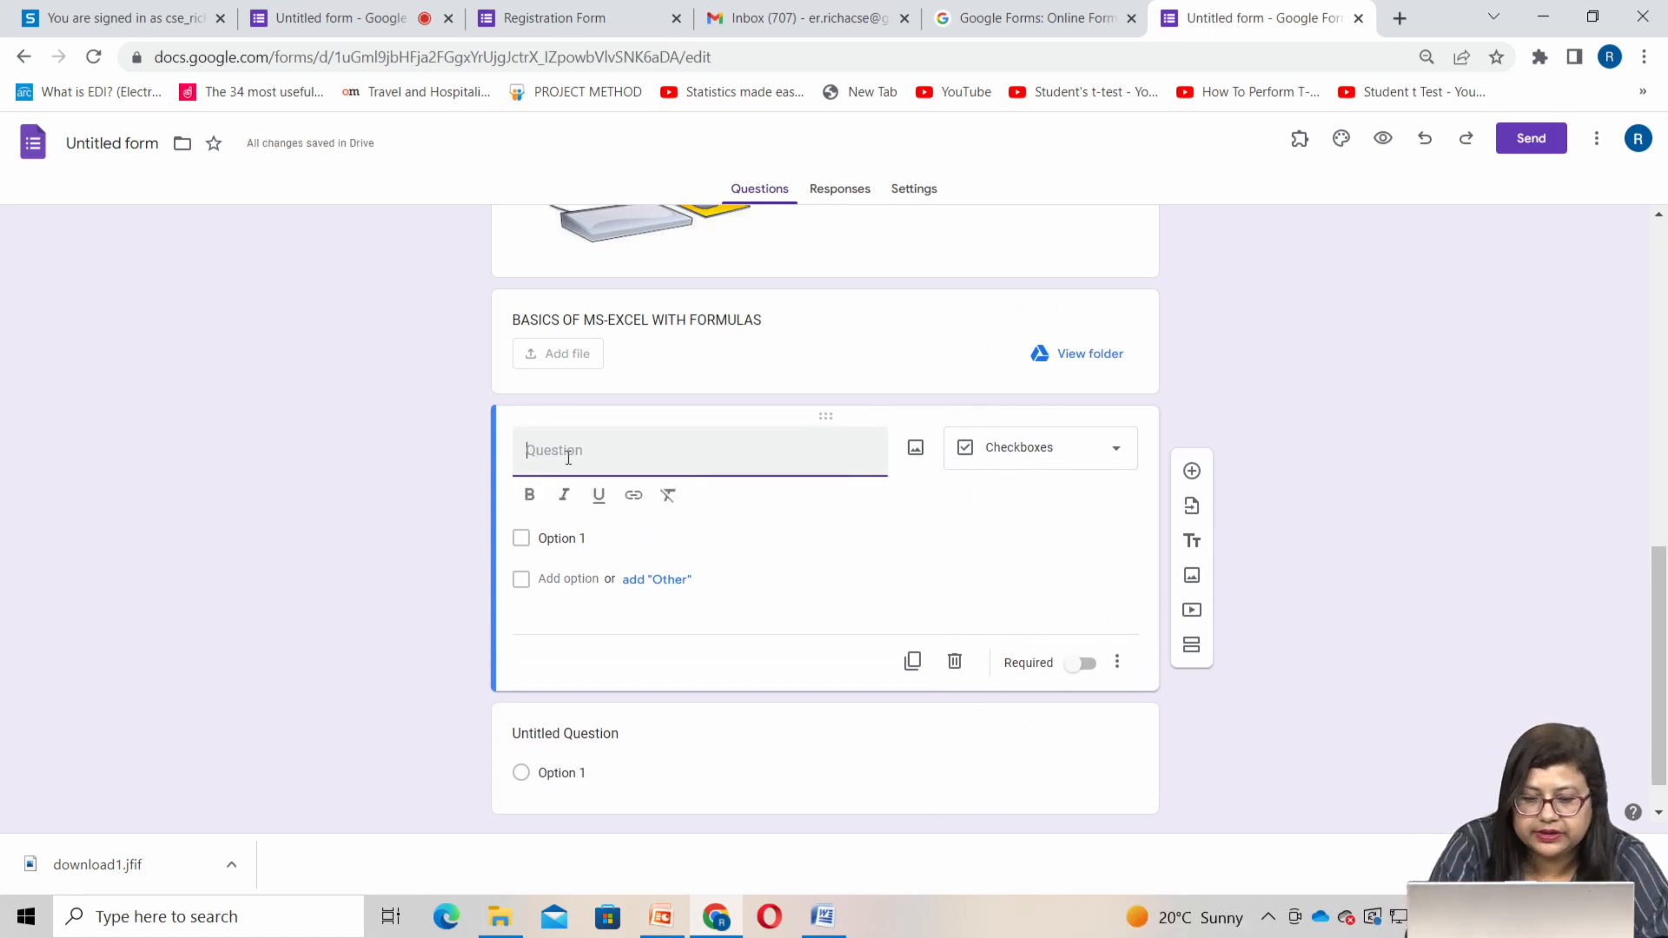
text(LINKEDIN)
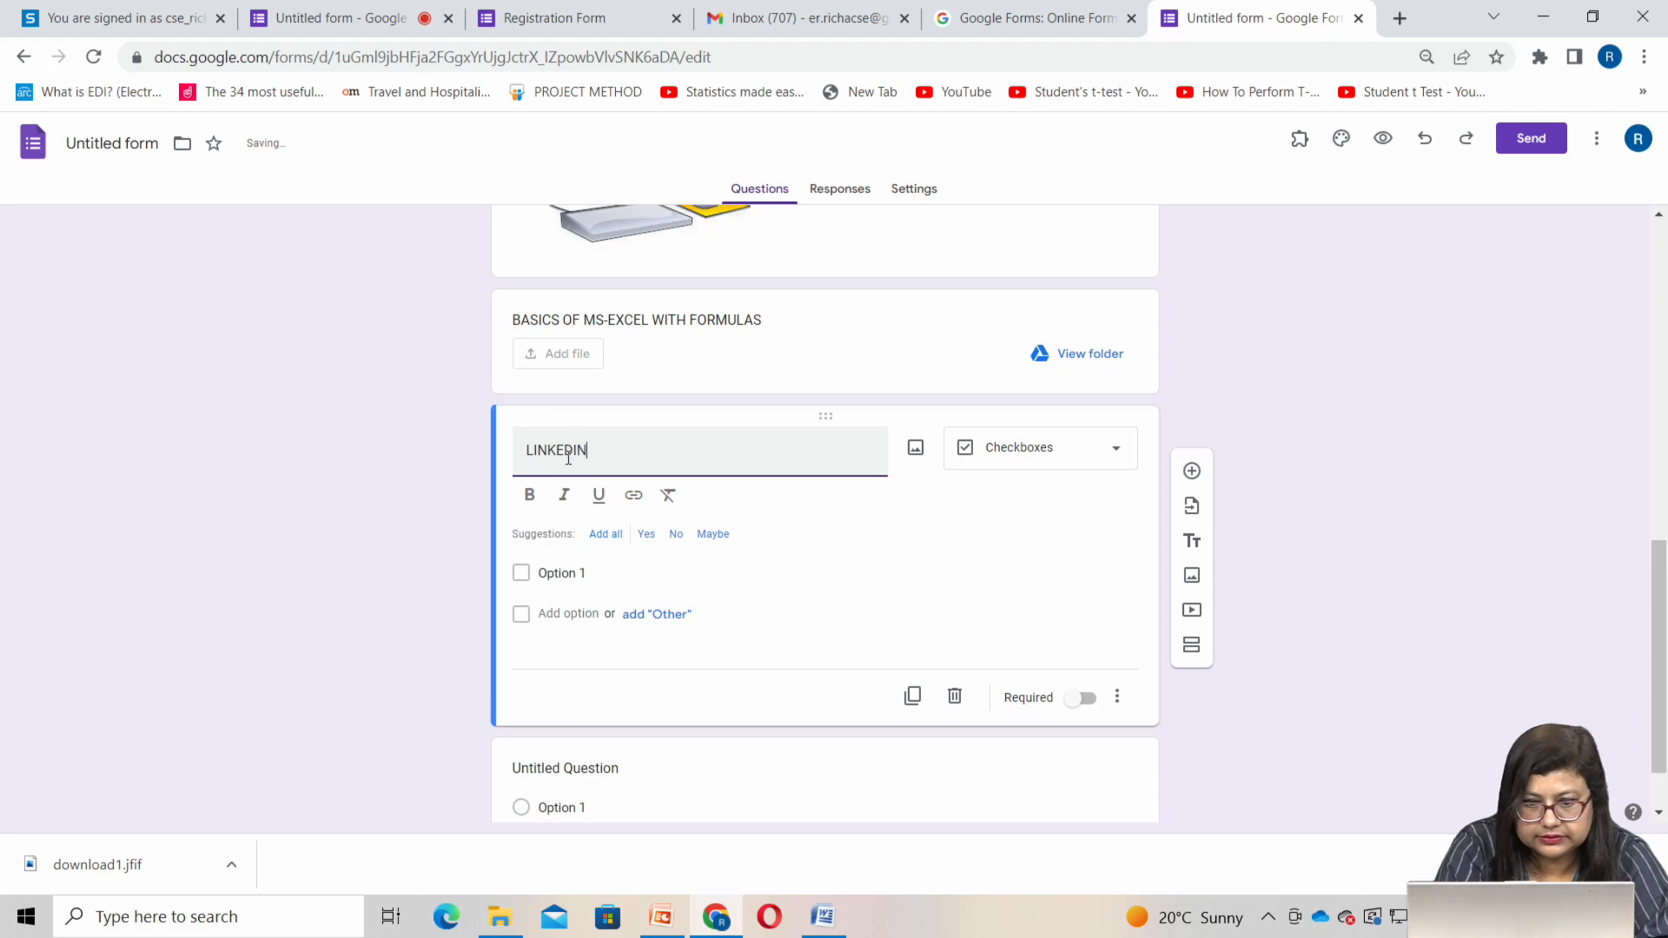
text( ID IF YES)
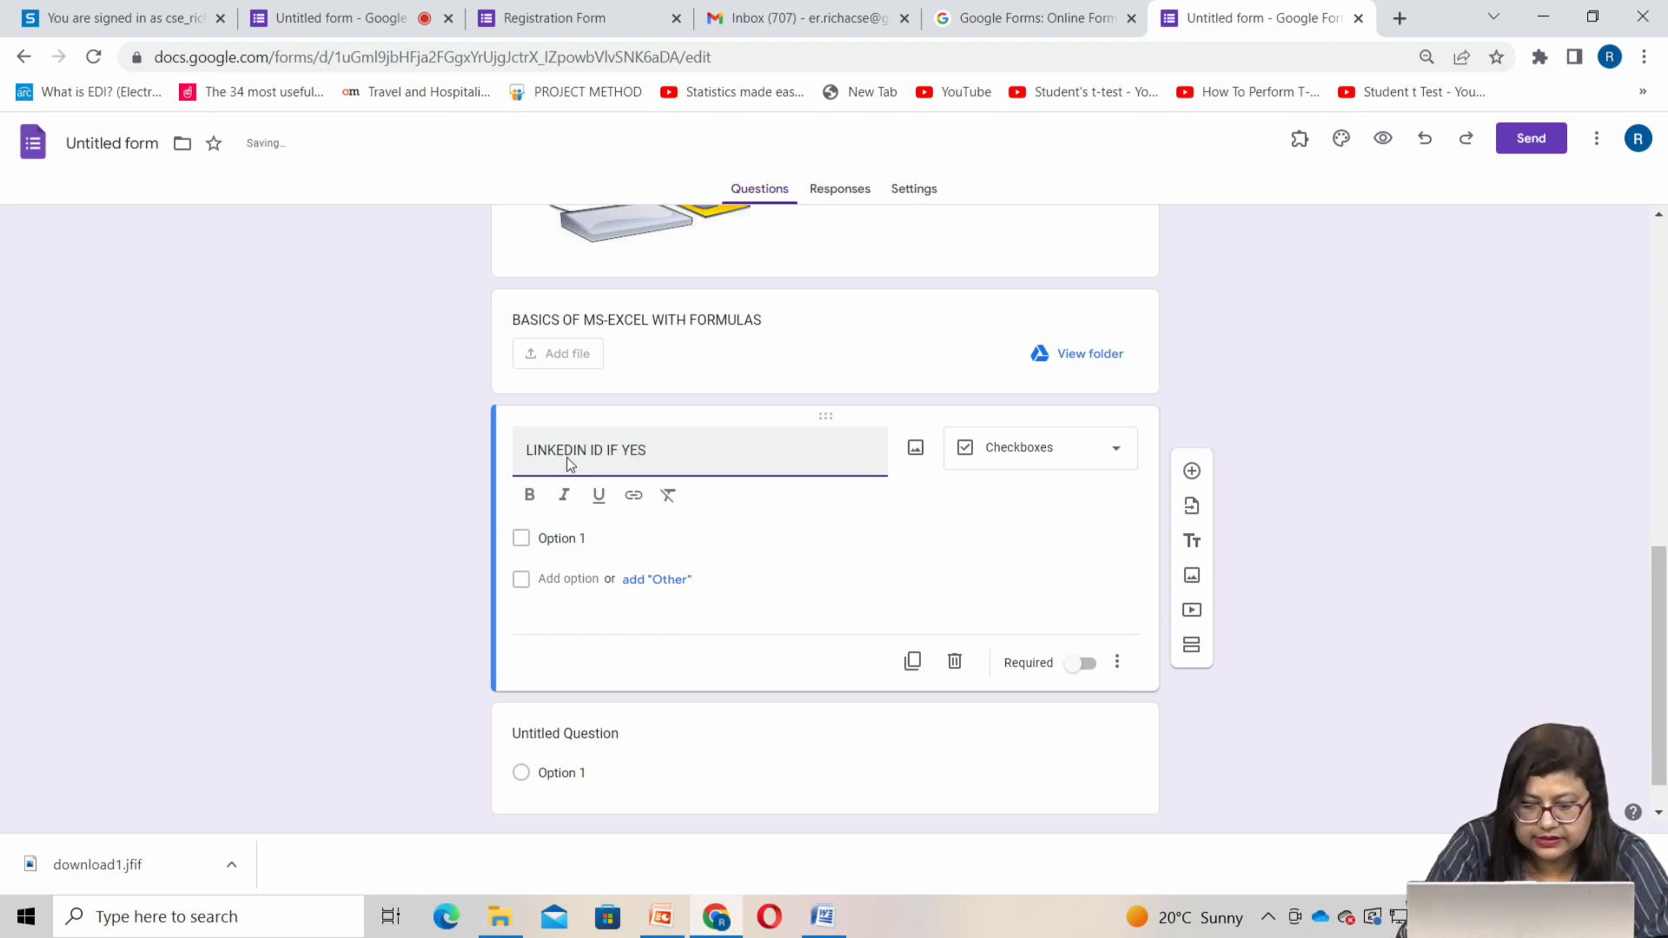
text(/NO)
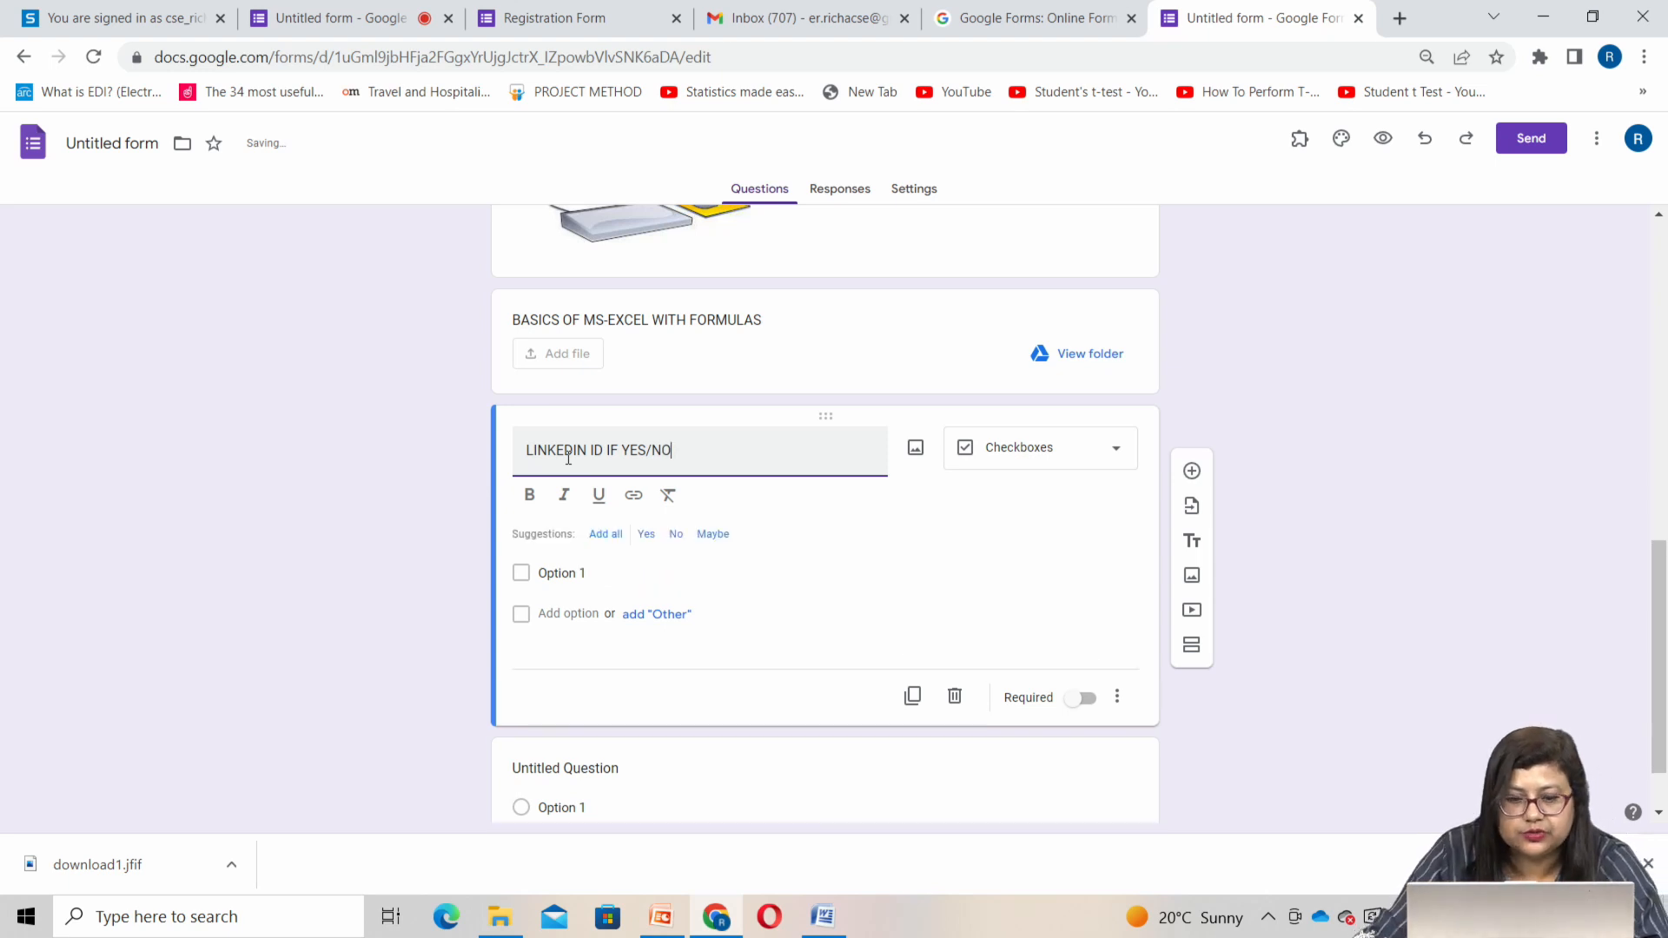
Replace the first checkbox option's text with LINKEDIN ID followed by a dotted line
click(544, 577)
key(BackSpace)
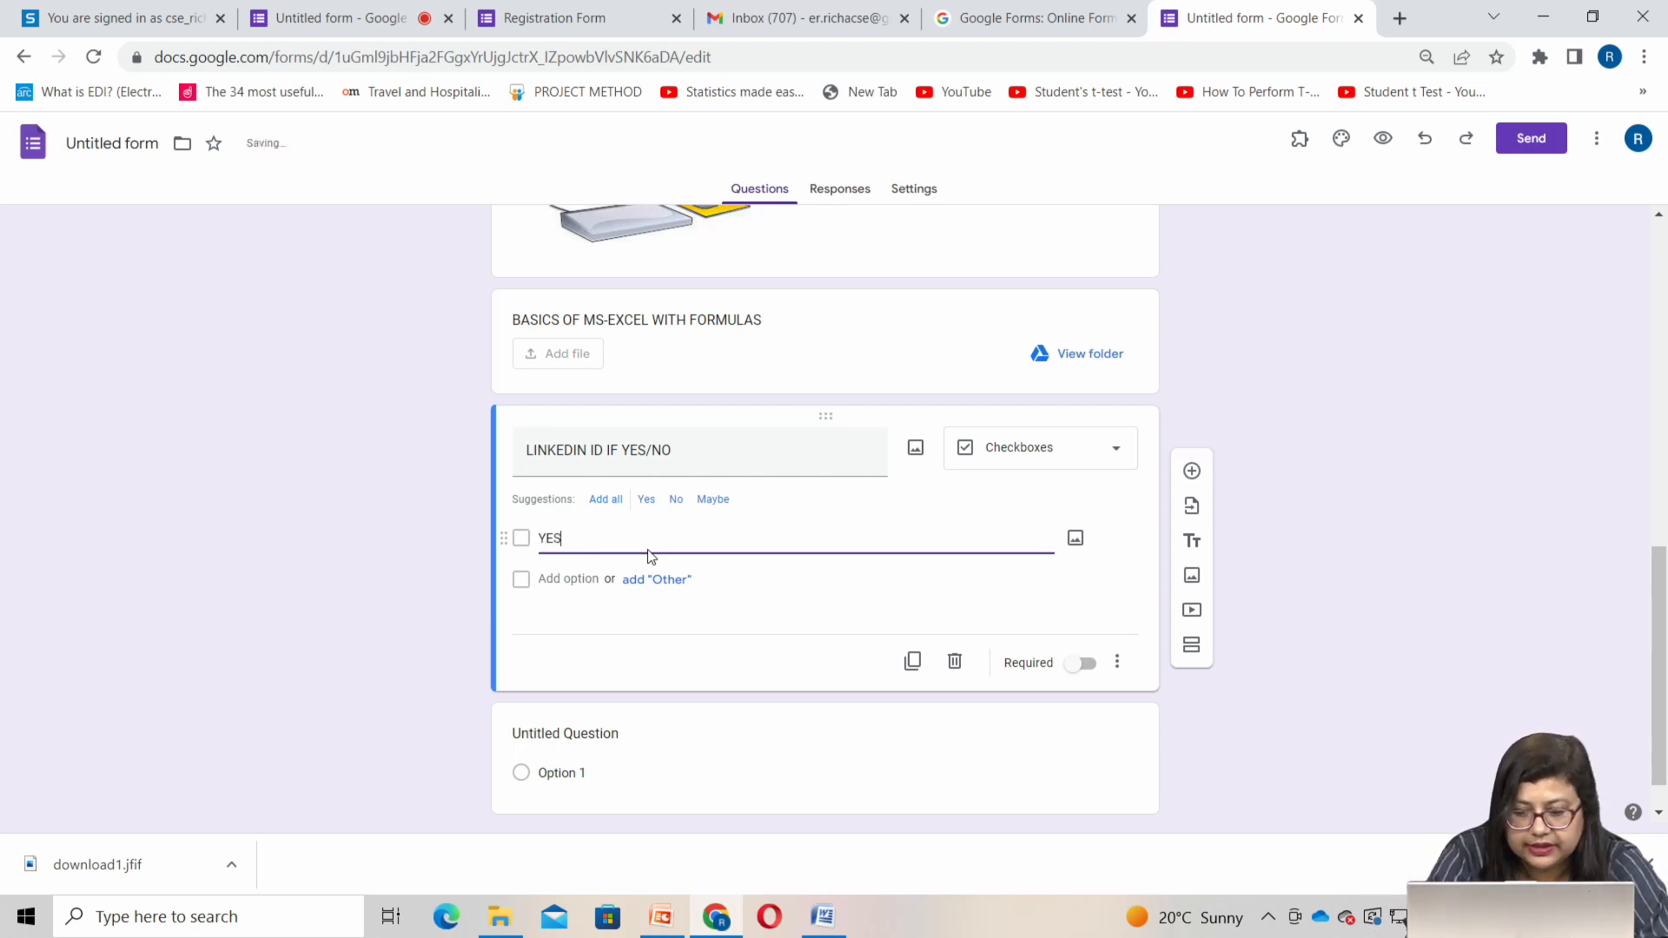
key(BackSpace)
key(BackSpace)
text(LINKEDIN ID)
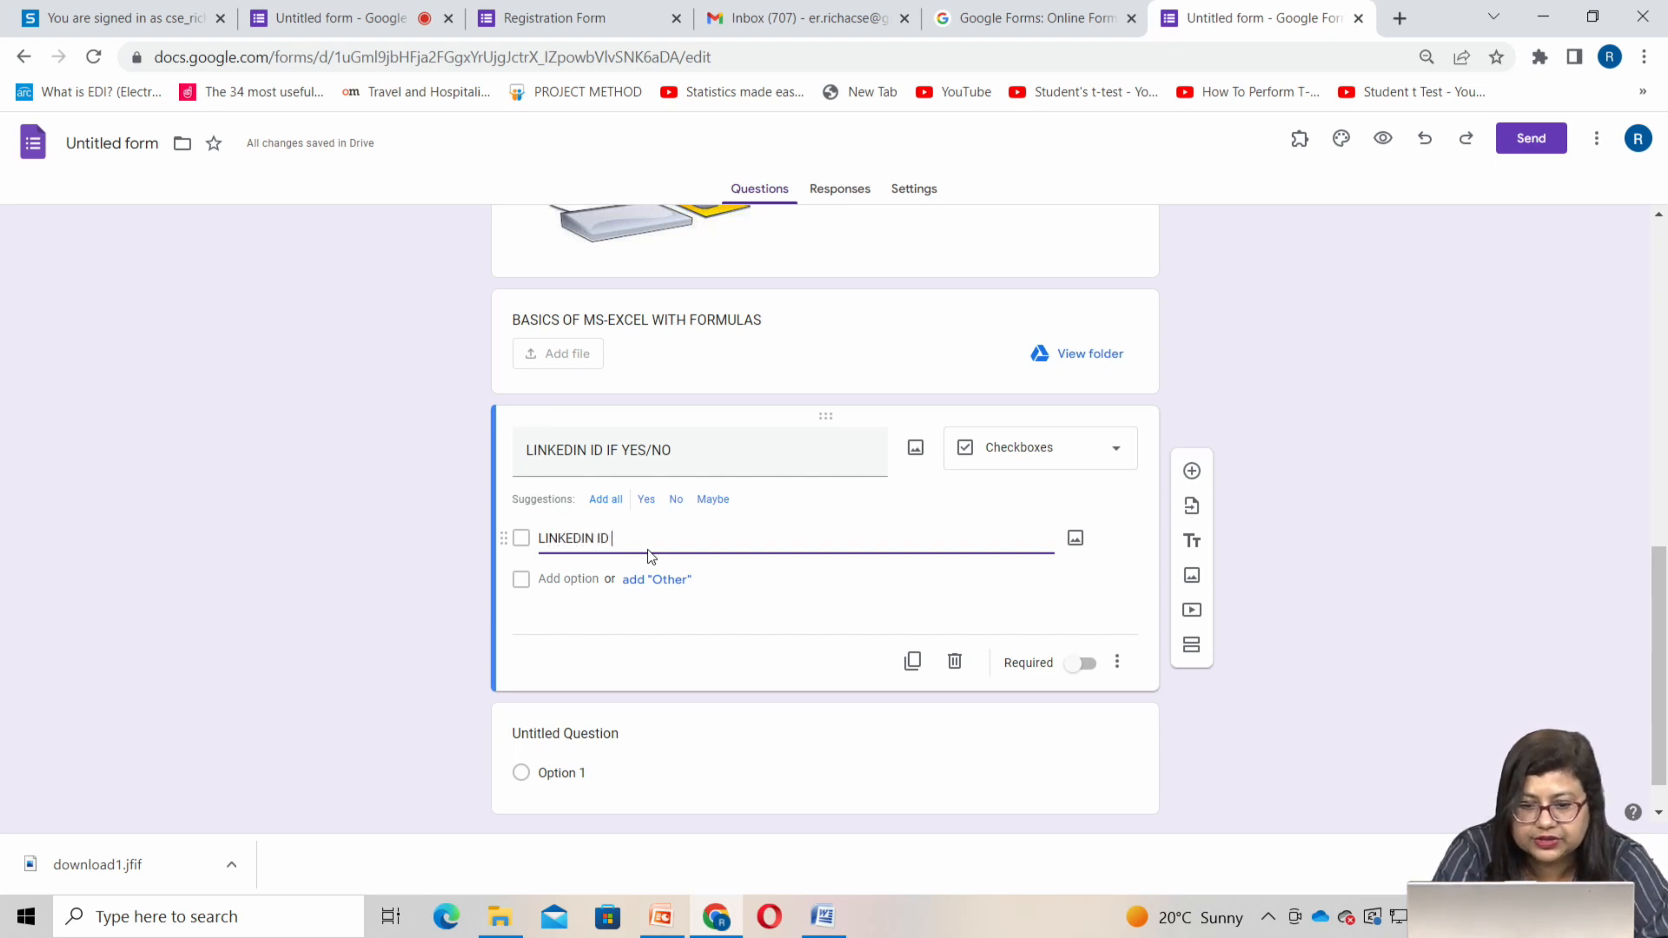
text( .................................................................)
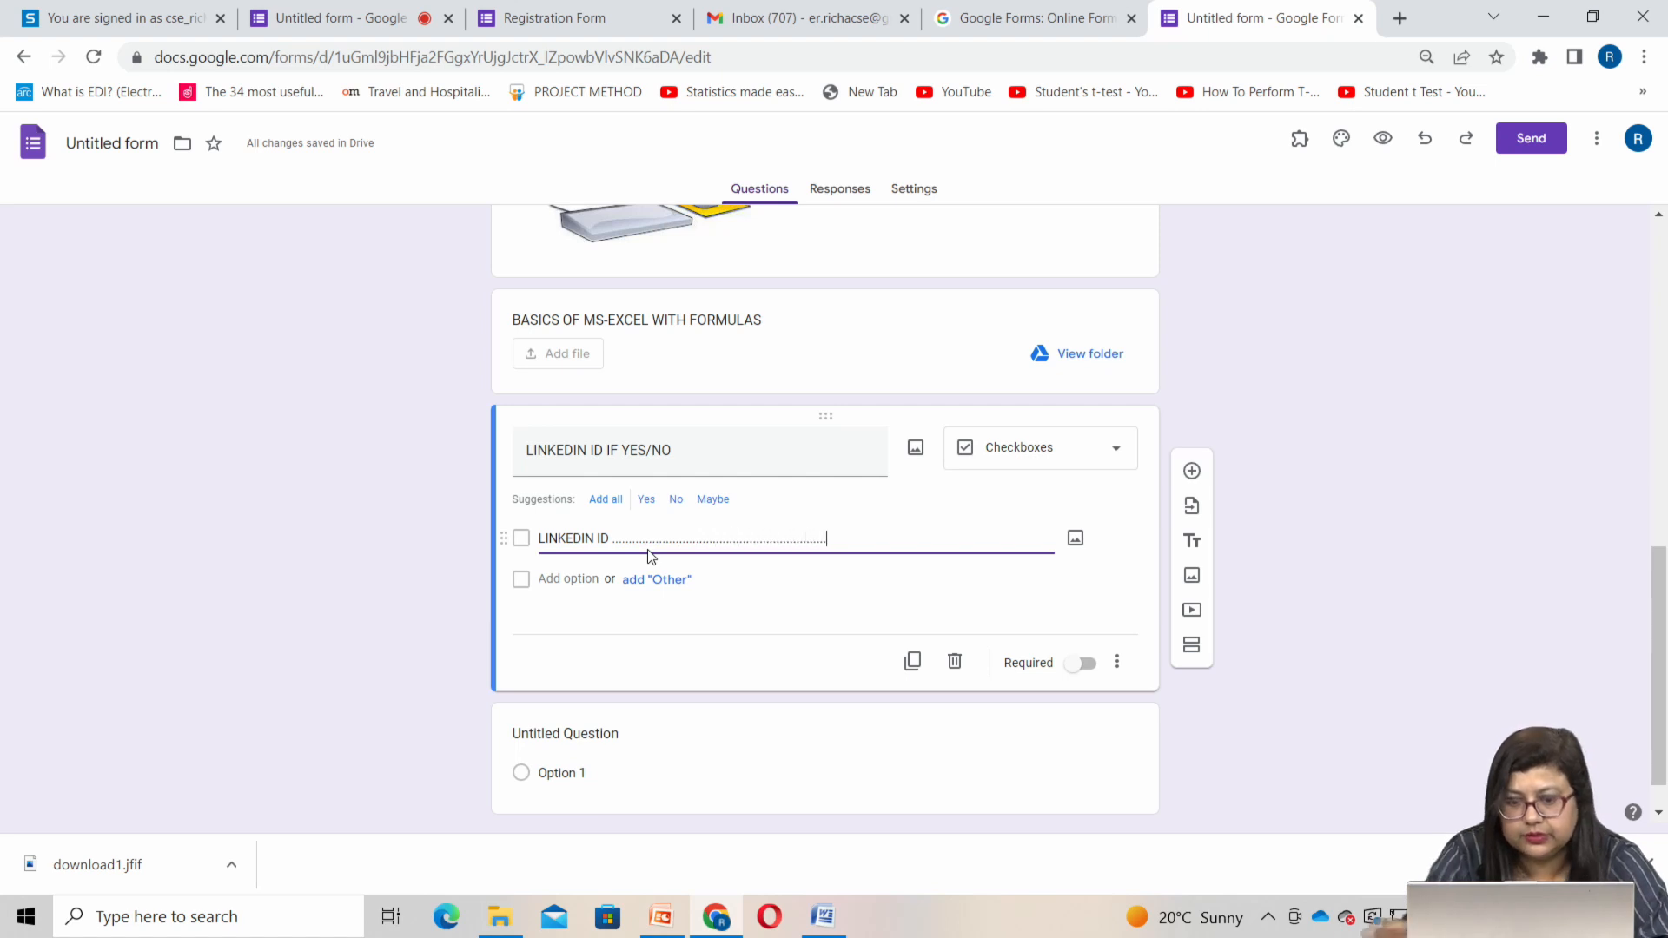
Add a second checkbox option reading INSTAGRAM ID /FB ID followed by a dotted line
click(580, 580)
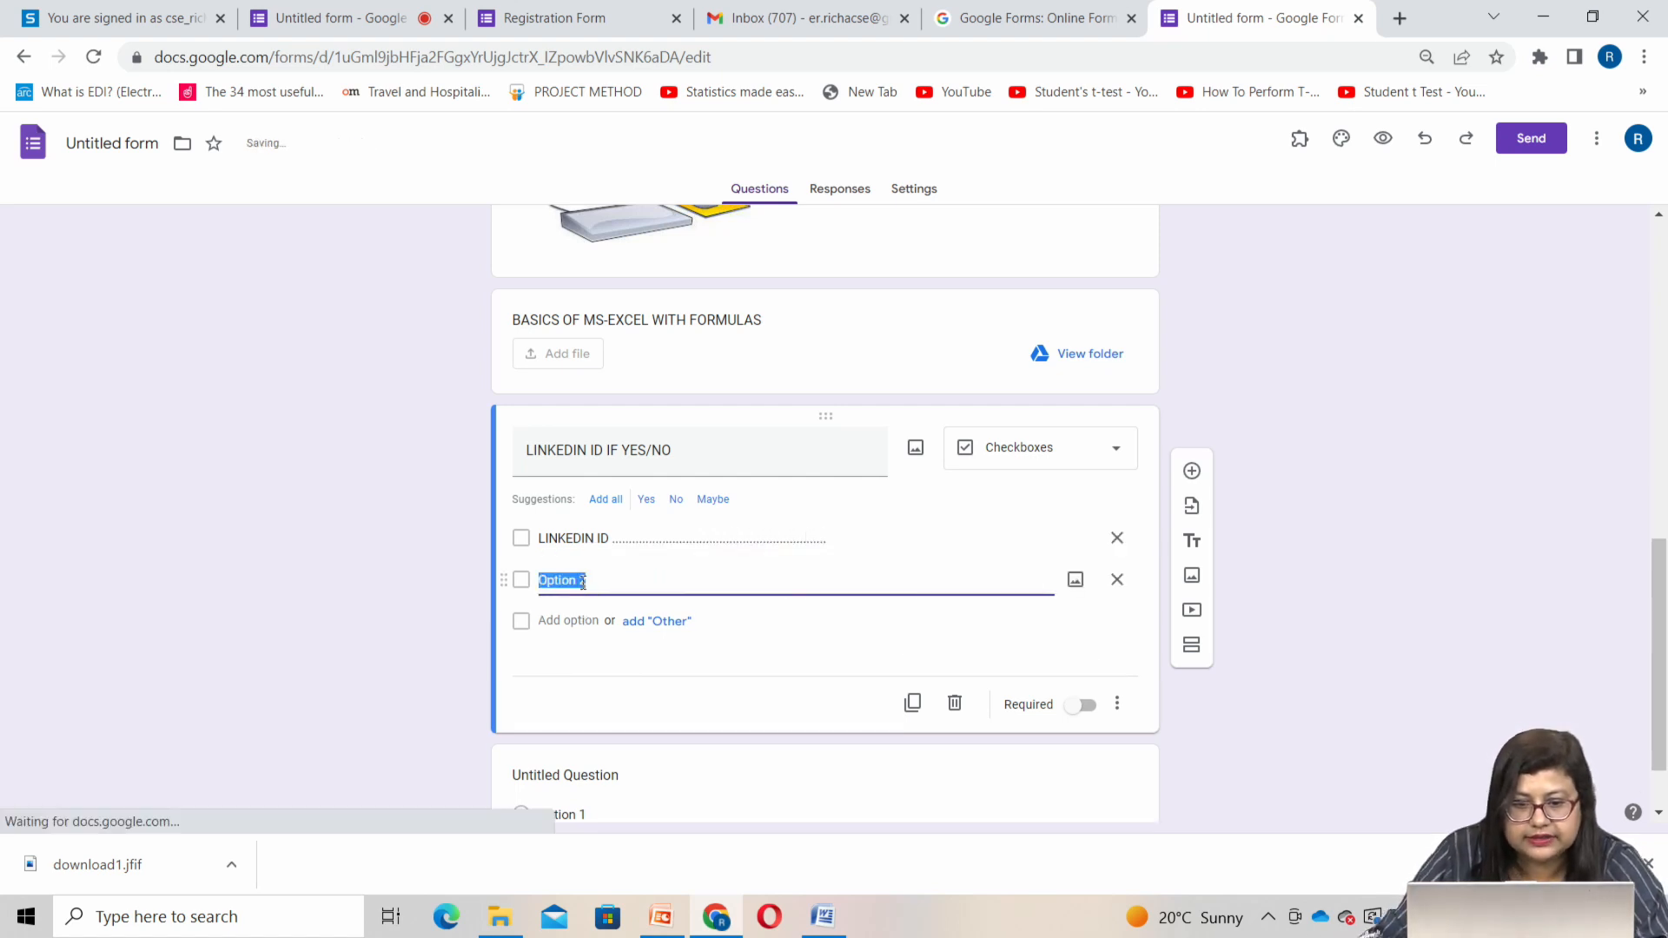
key(BackSpace)
text(INSTA RAM )
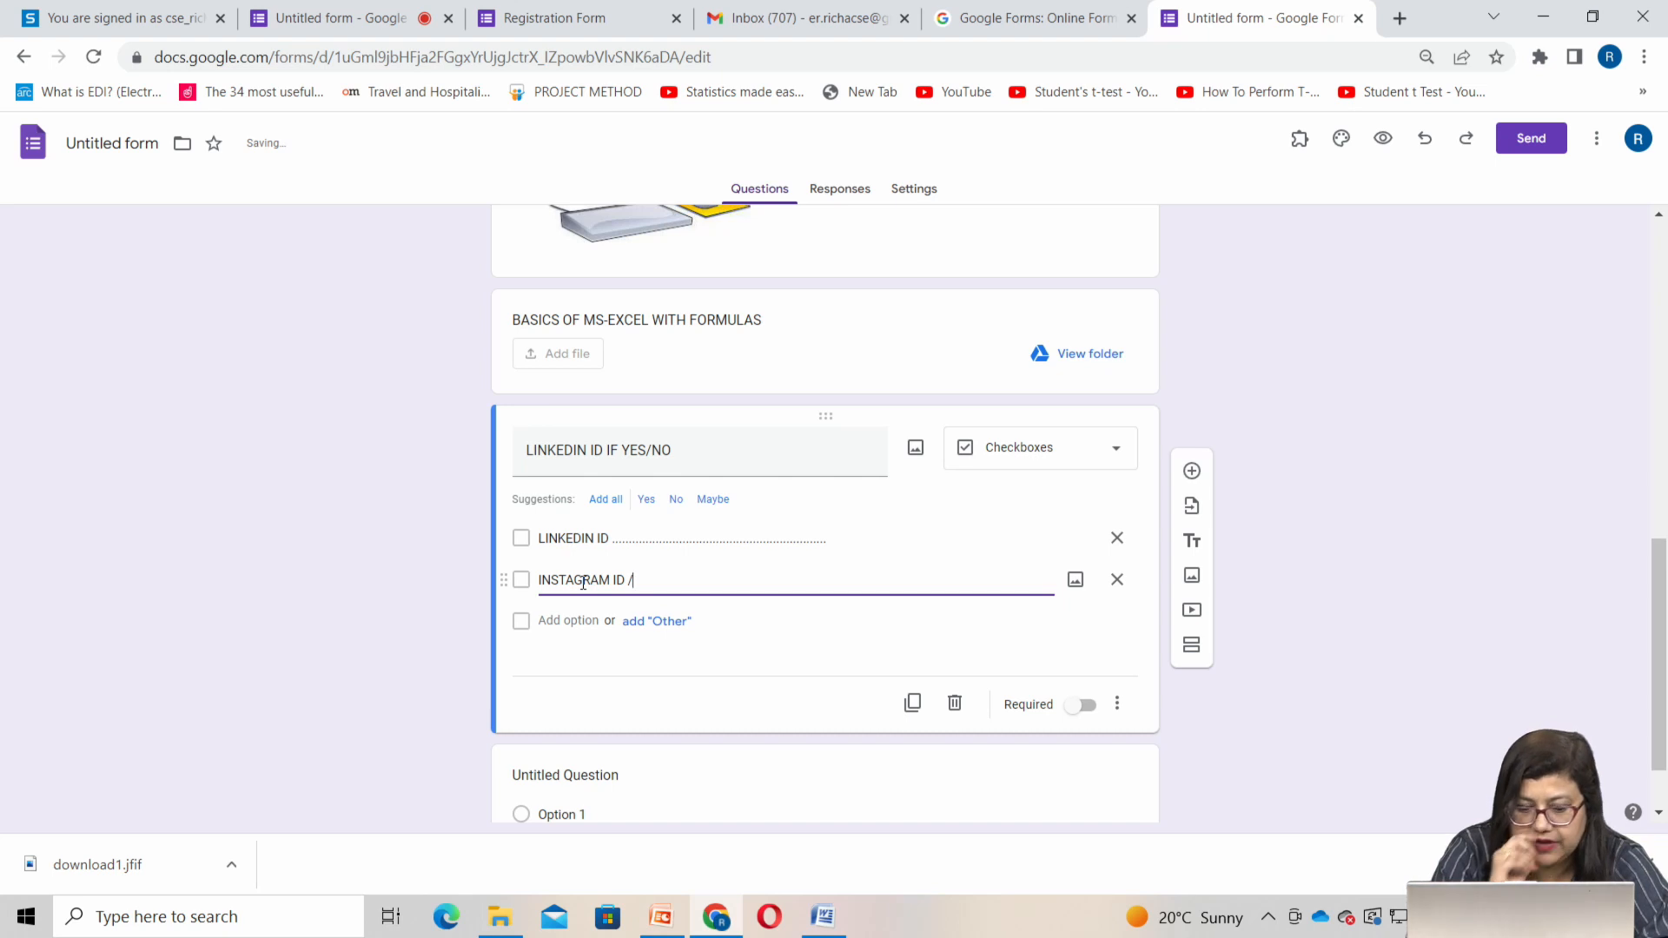
text(ID /FB ID....)
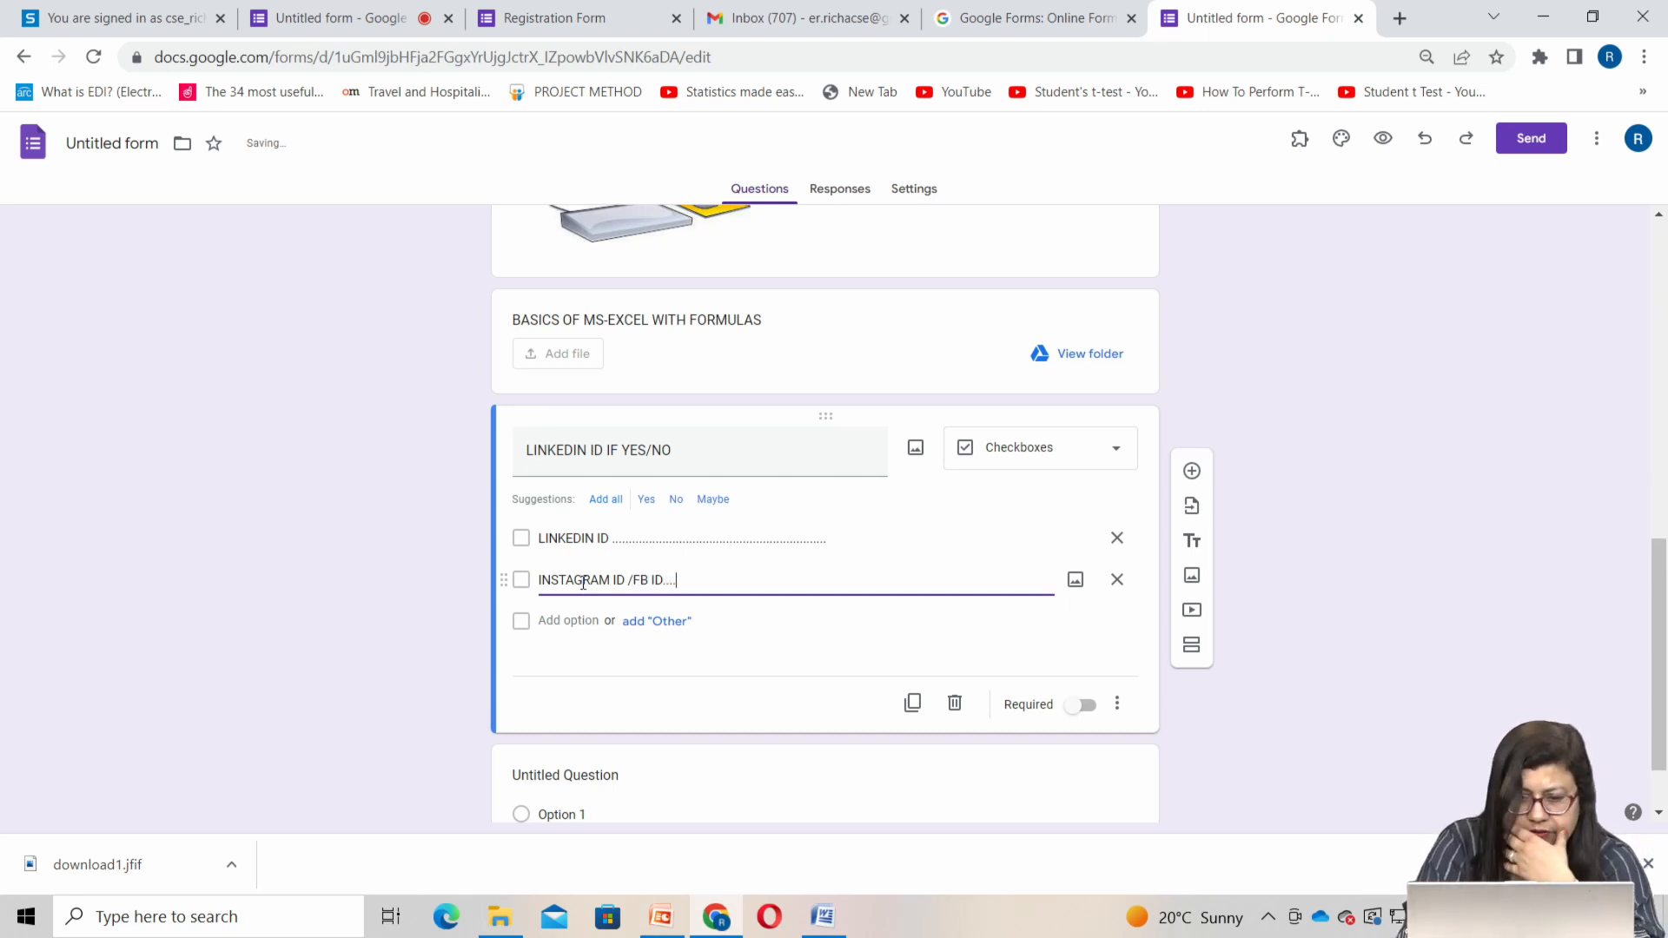
text(...........................................)
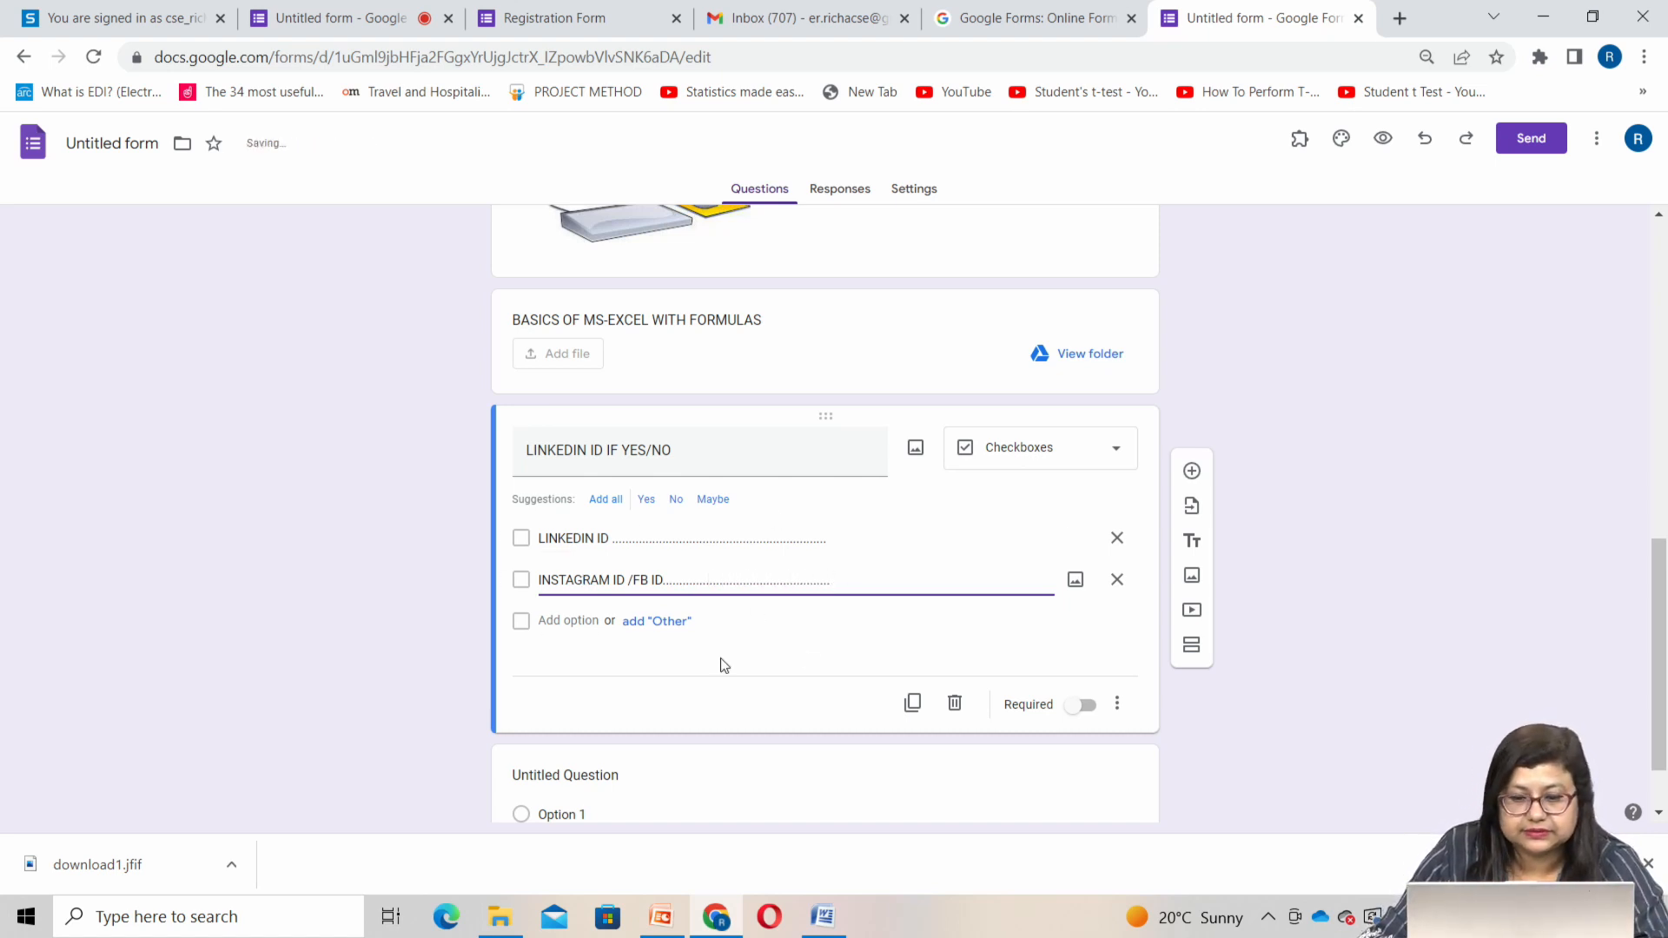
click(1192, 471)
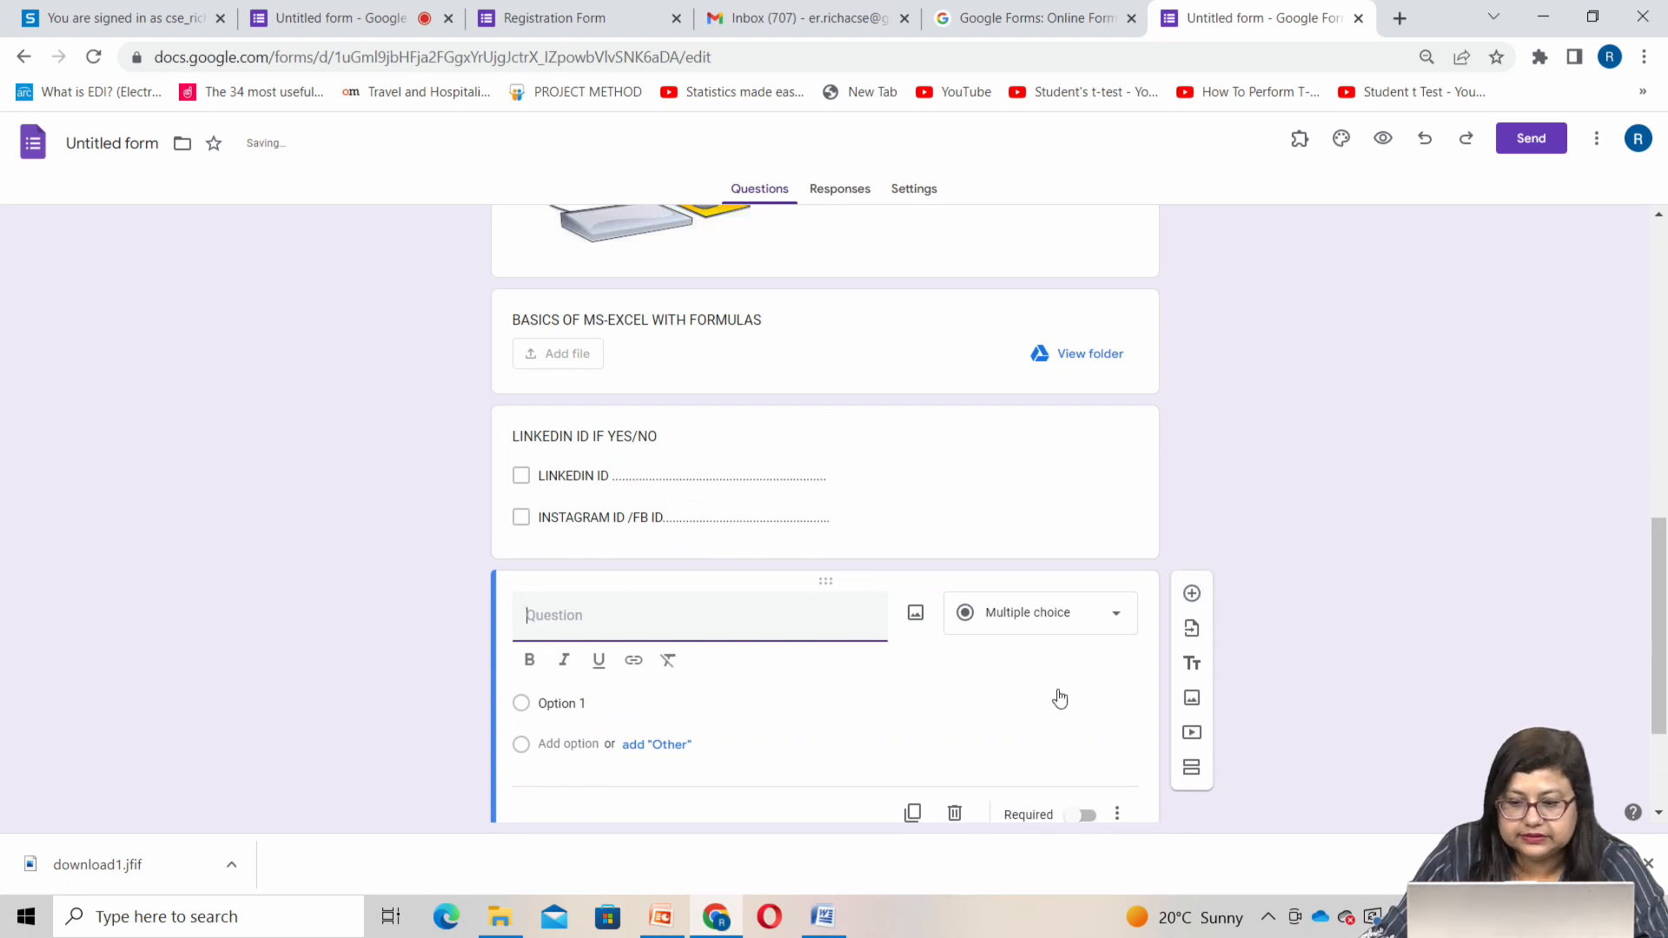
click(1195, 731)
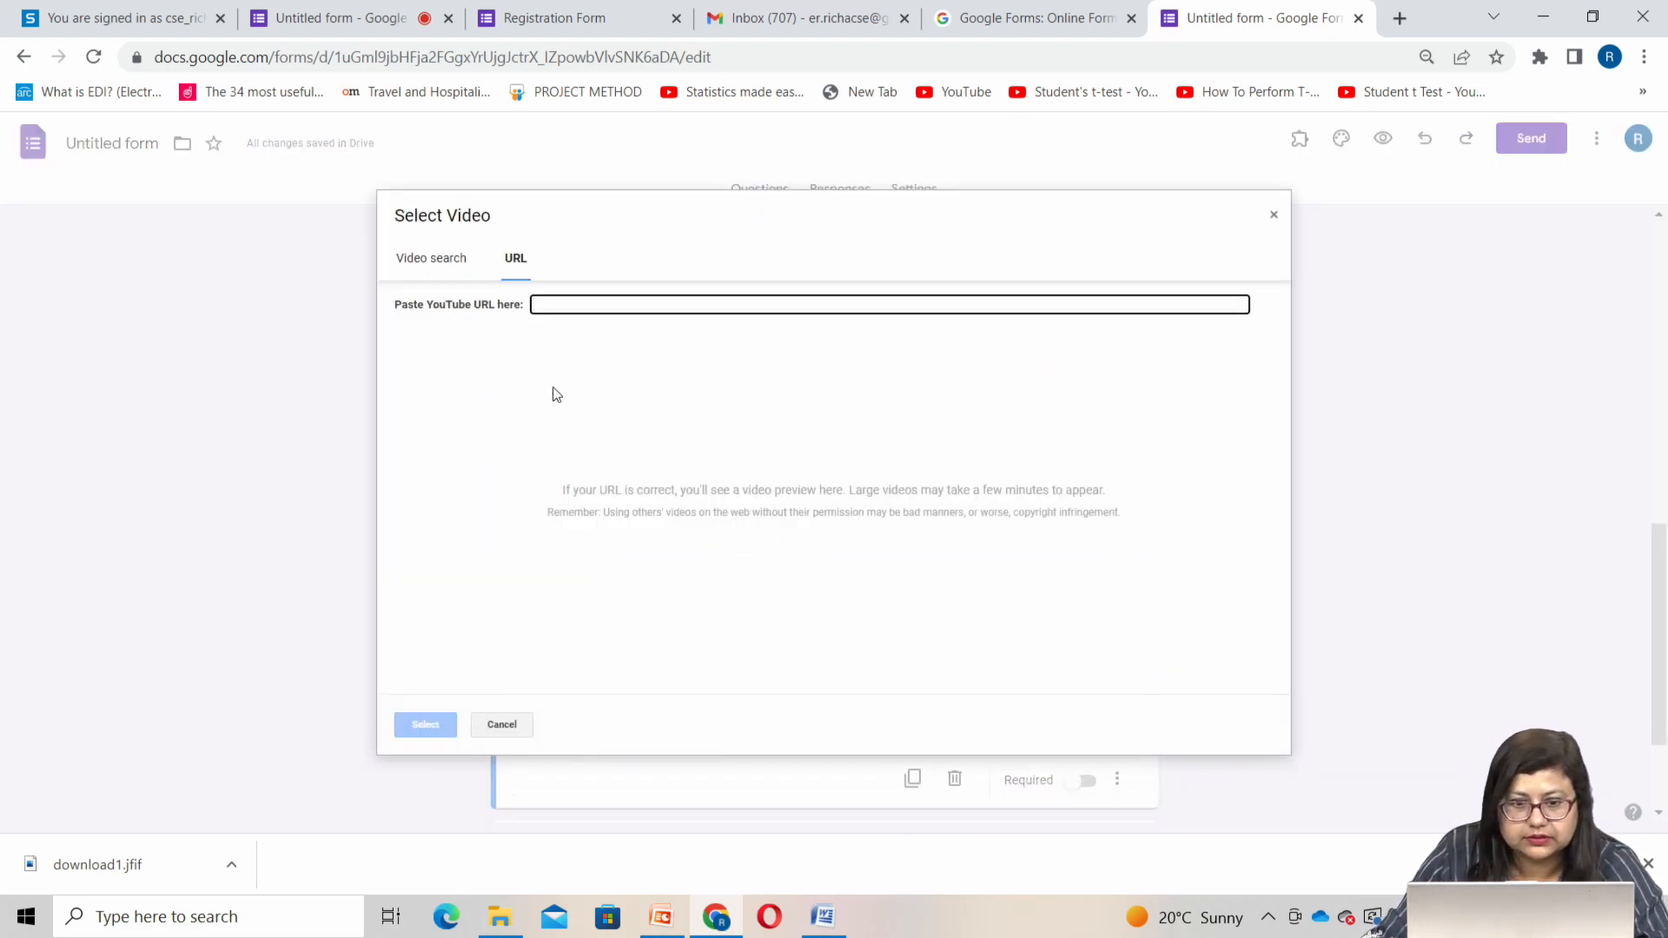
right_click(589, 305)
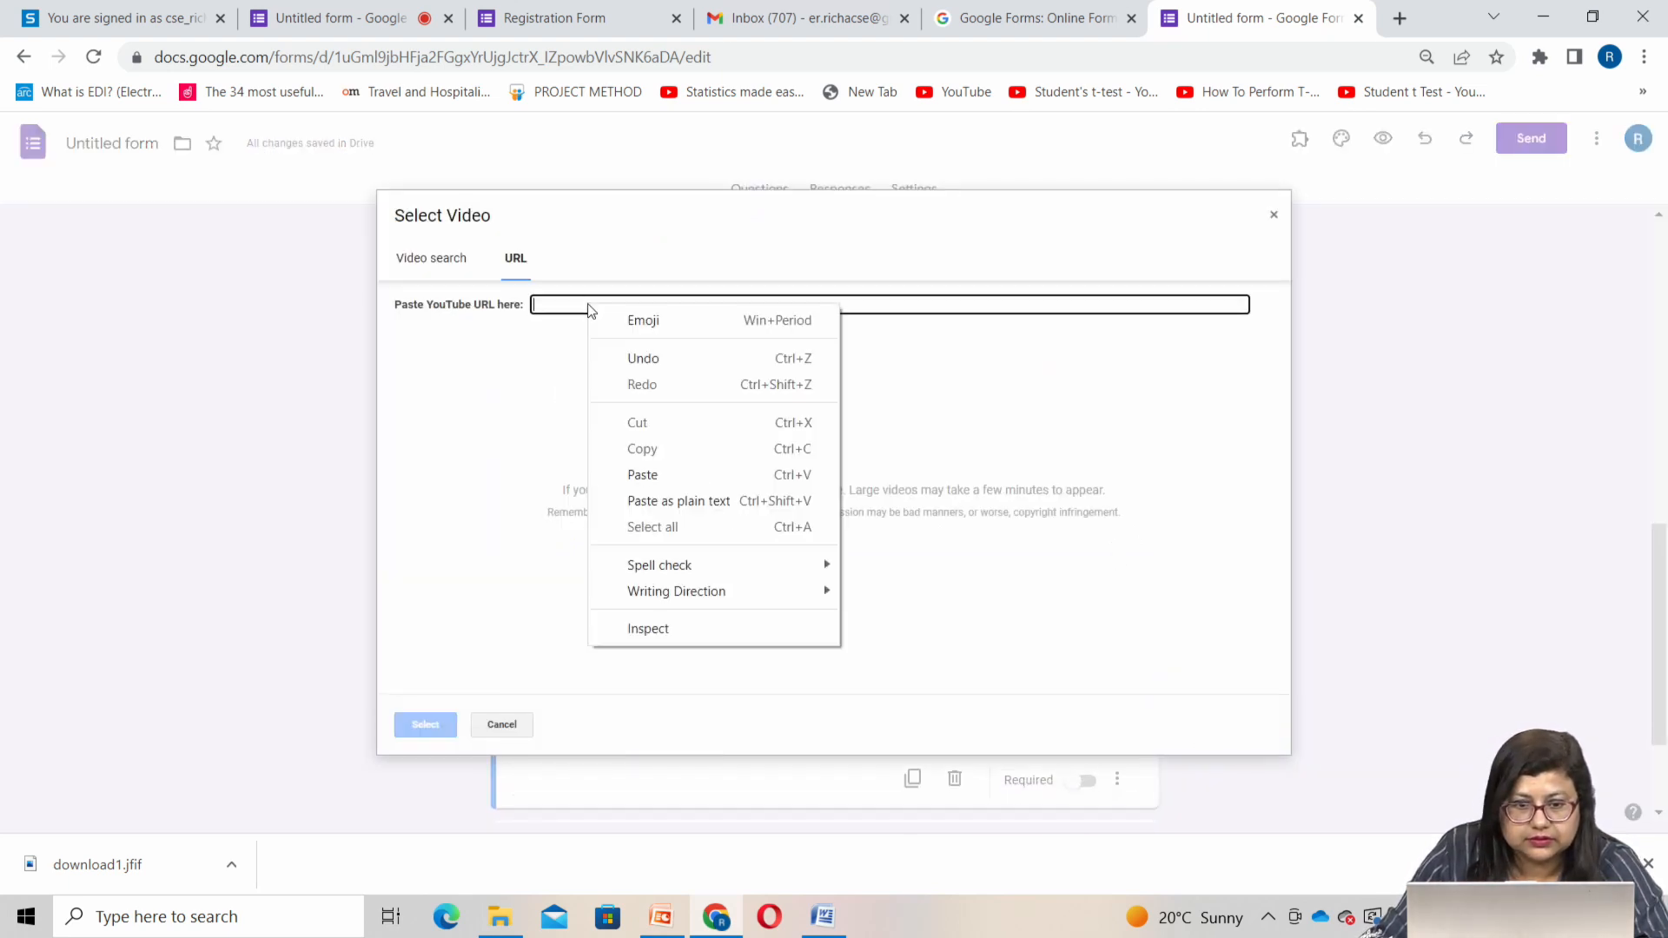
click(648, 472)
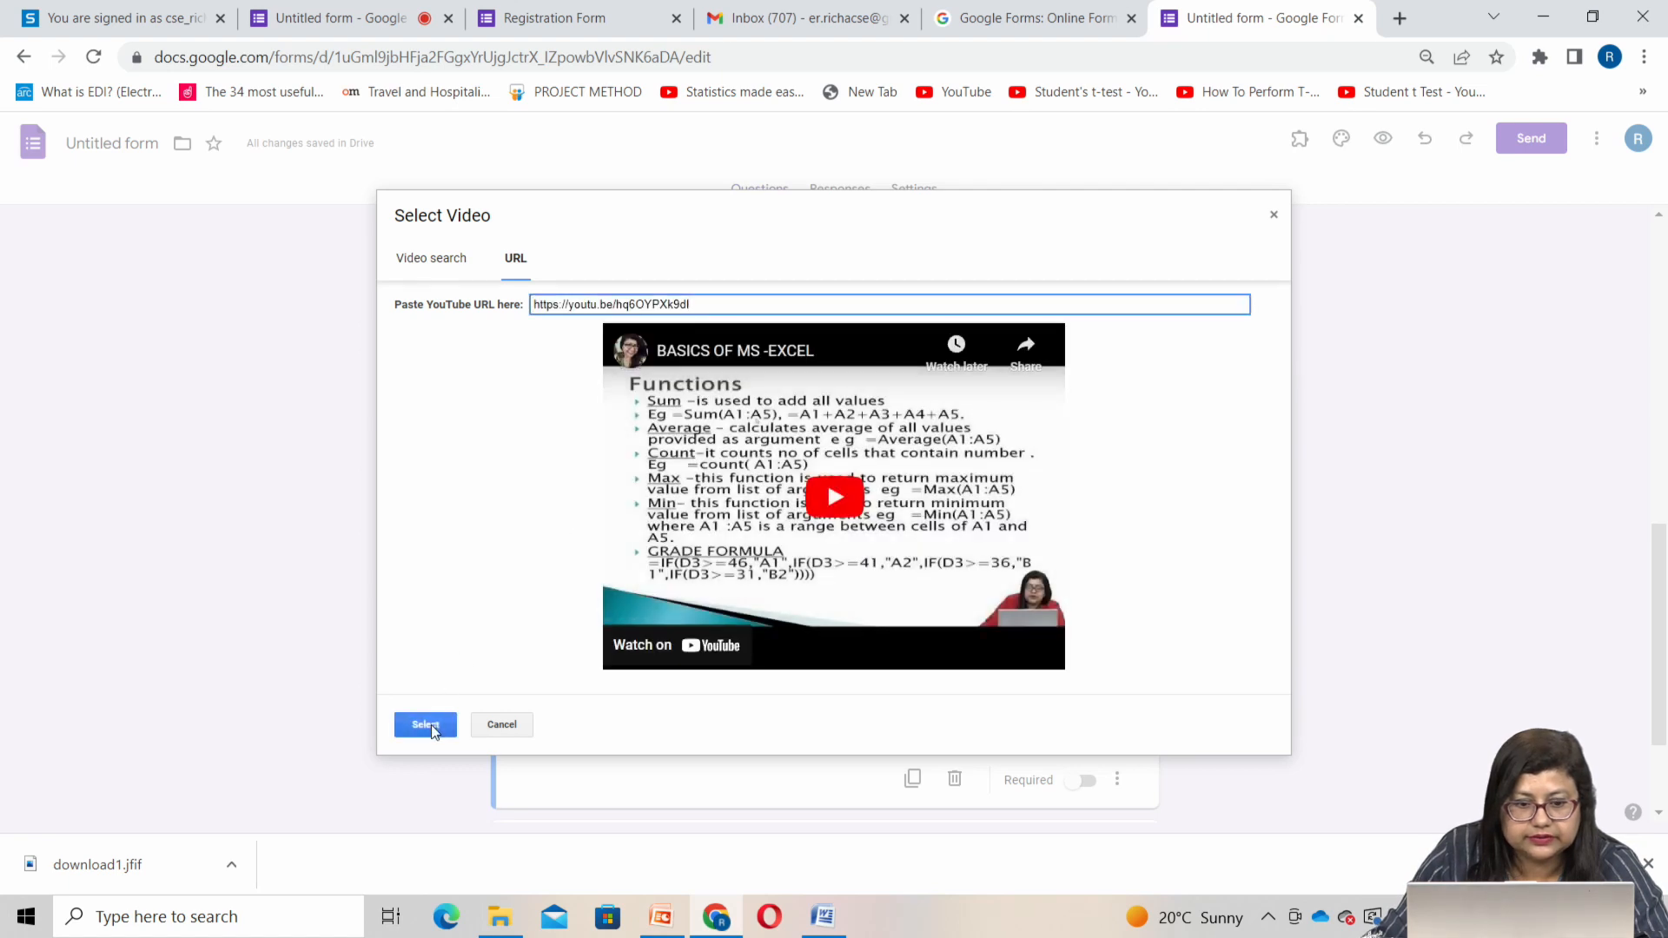
click(428, 724)
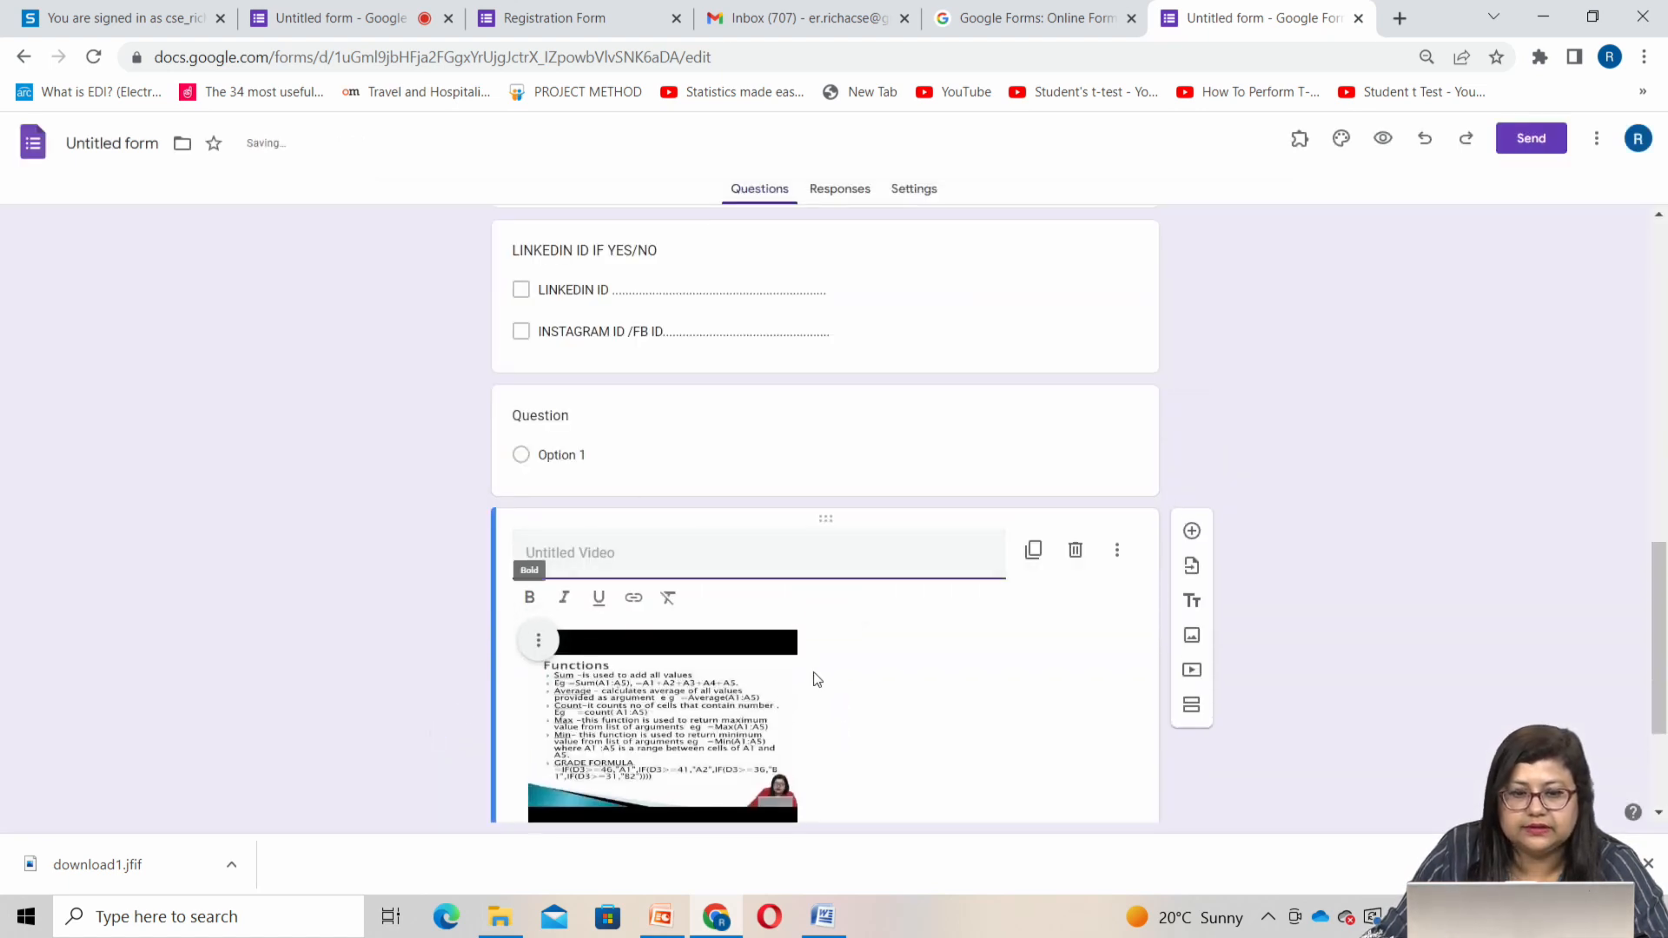
Title the inserted video SAMPLE VIDEO LINK FOR REFERENCE
text(SAMPLE VIDEO L)
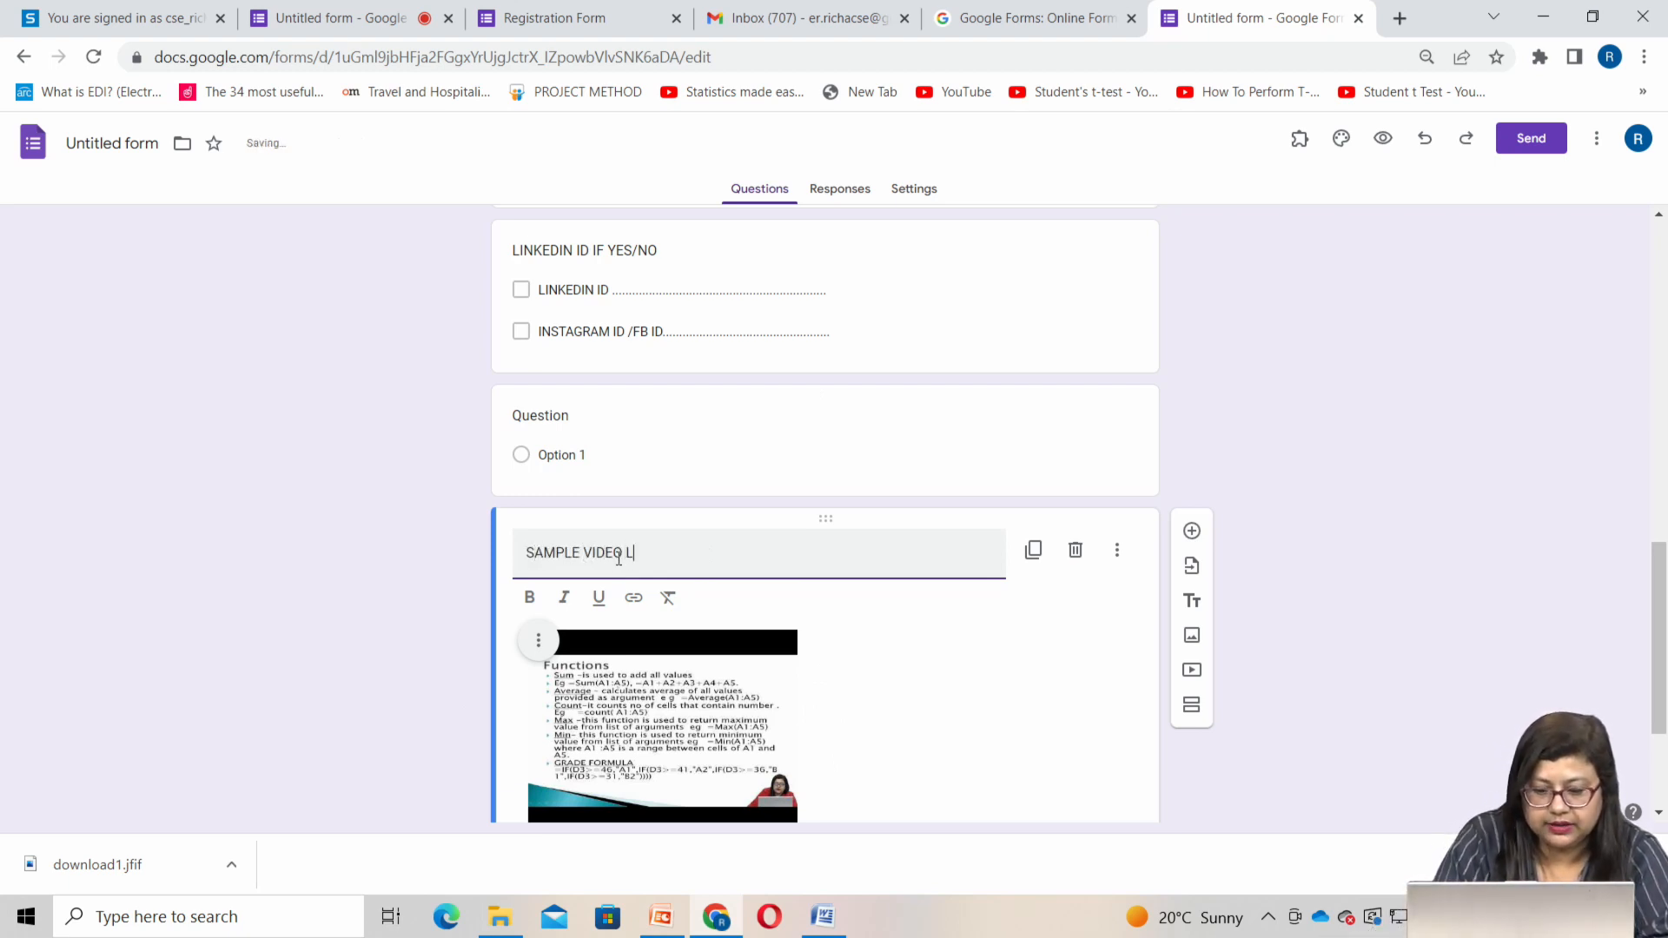
text(E)
key(BackSpace)
text(INK FOR REFERENCE)
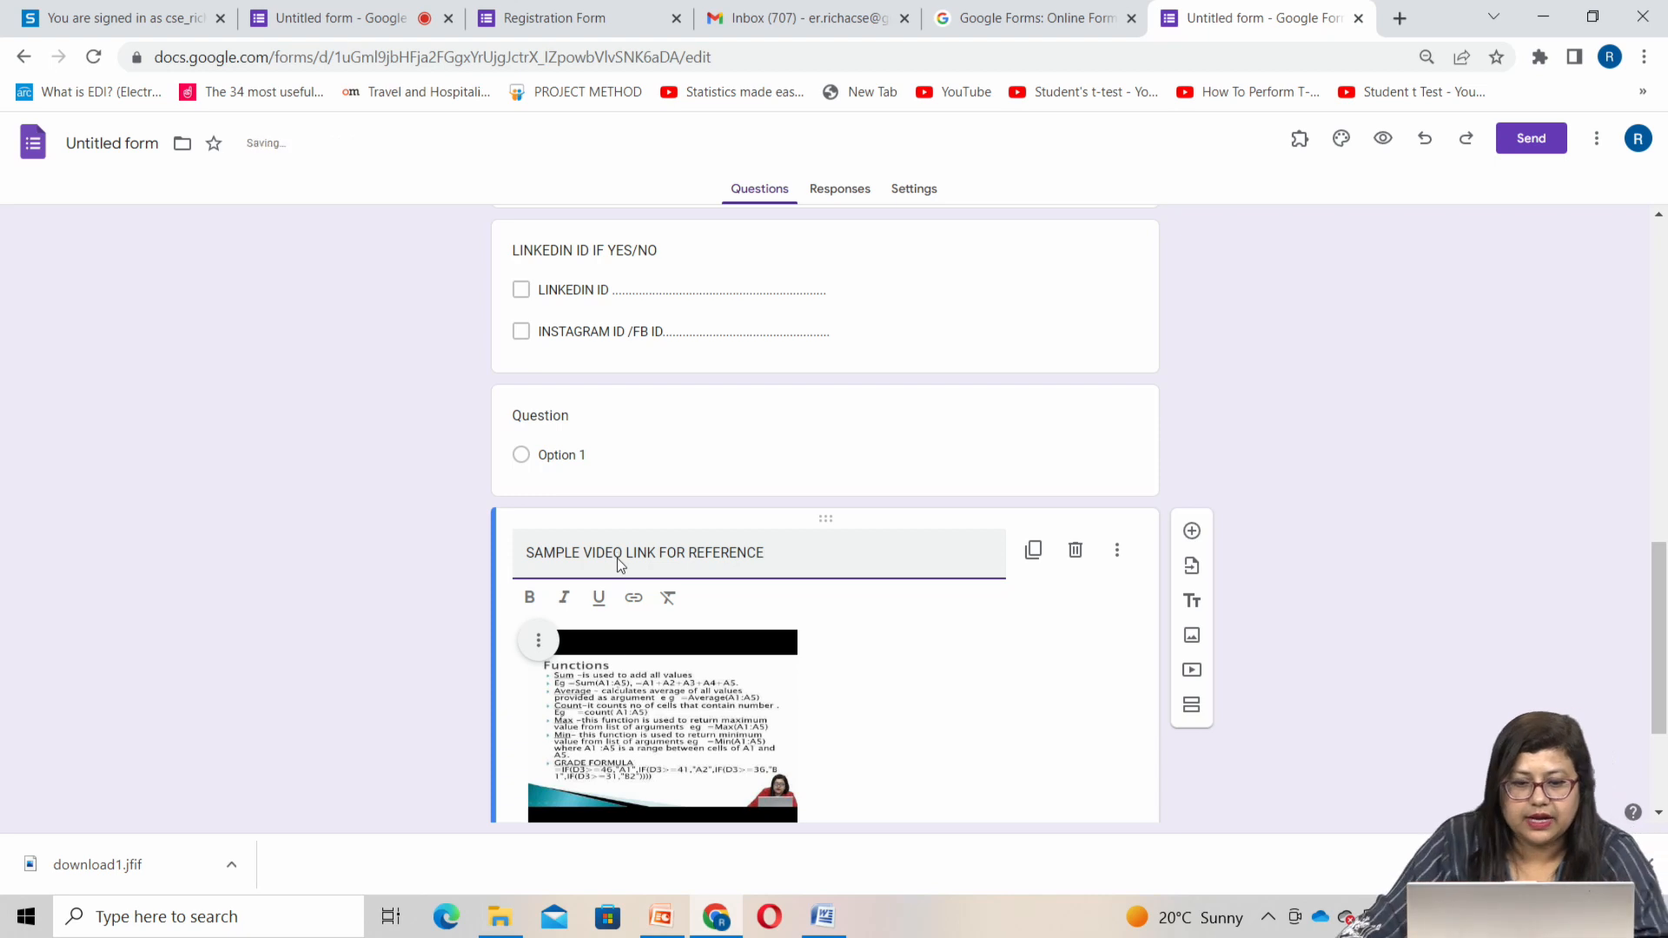
Delete the leftover Untitled Question below the video
scroll(556, 487, down, 3)
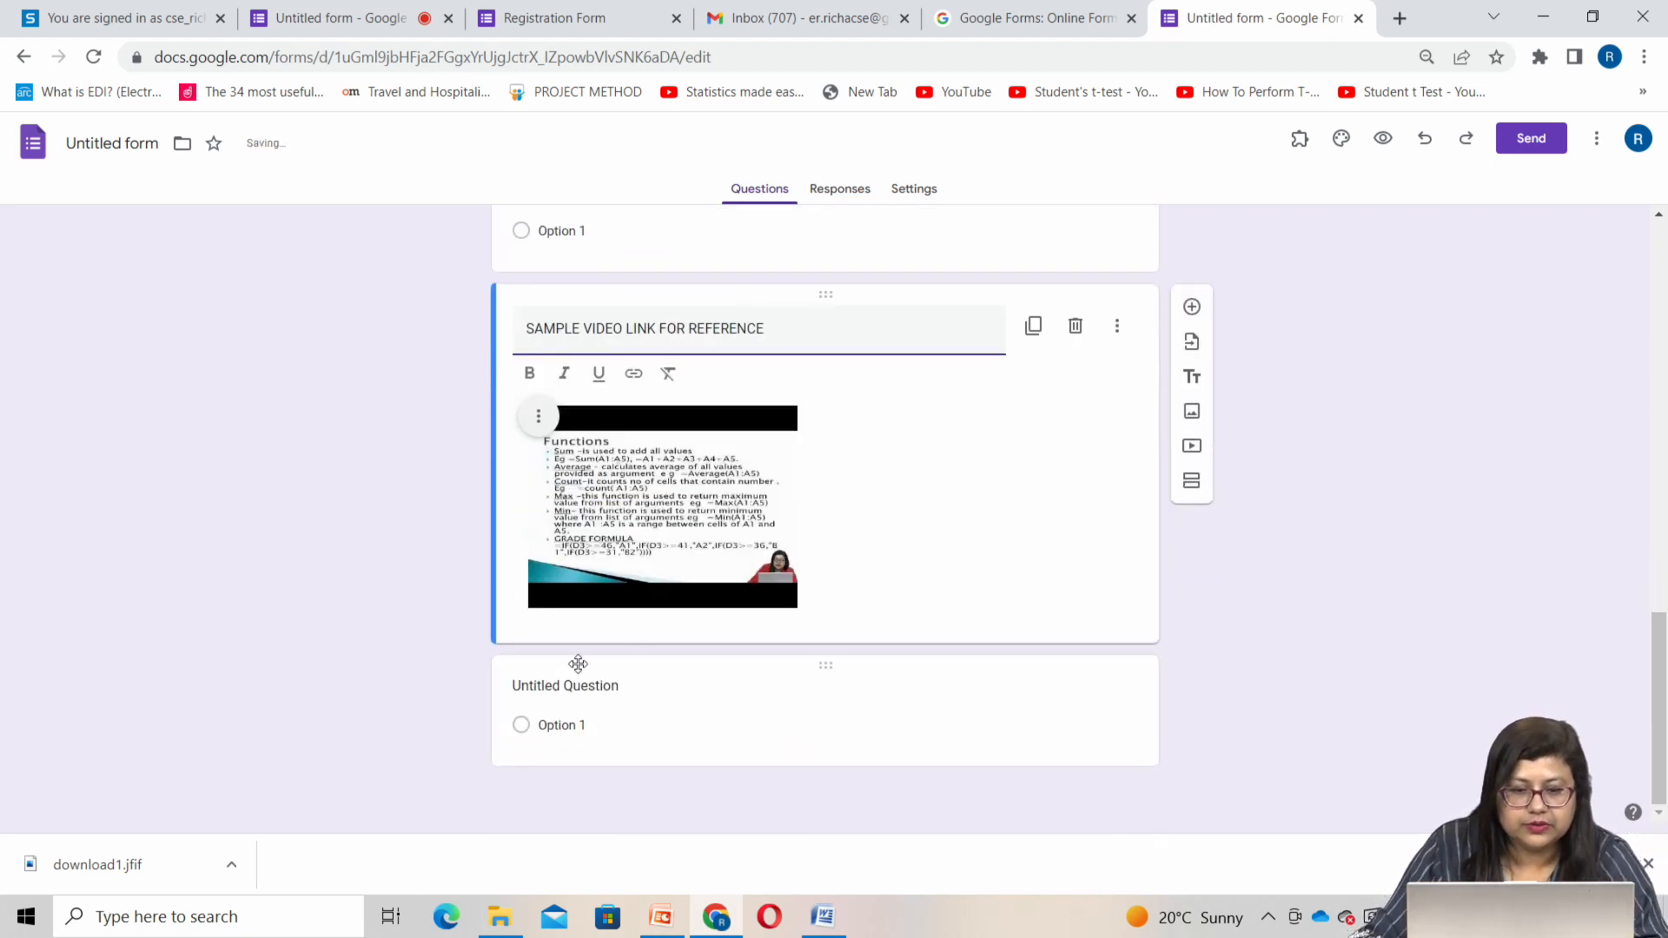
click(825, 729)
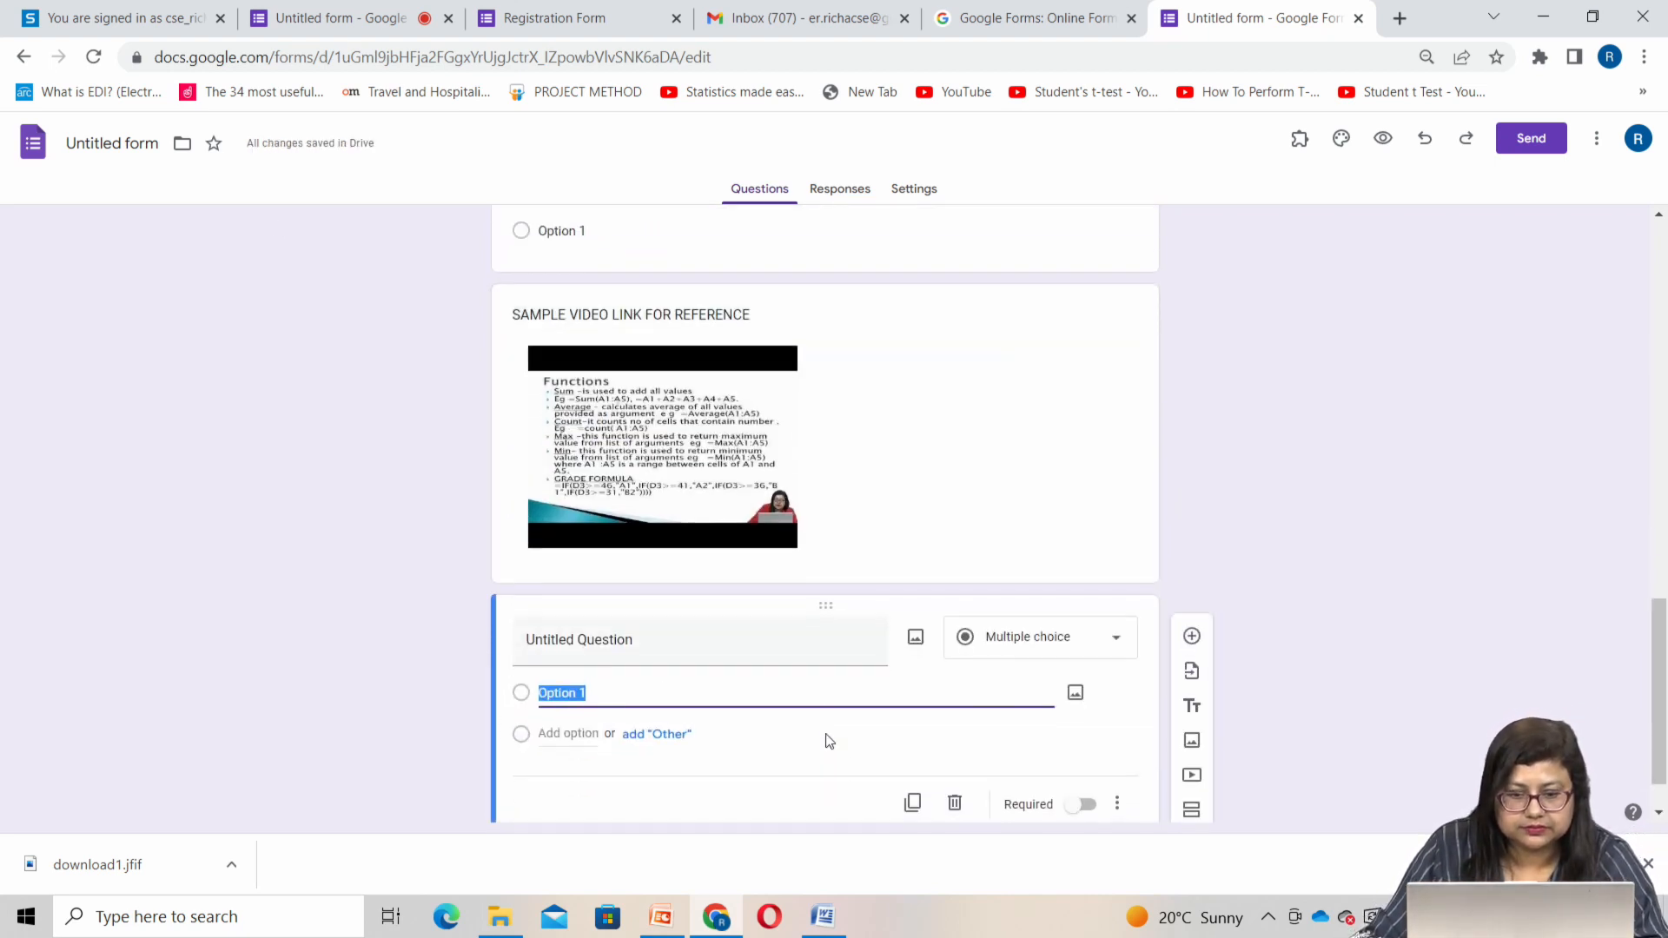
click(955, 801)
Review the form's items from the video back up to the REGISTRATION FORM header
scroll(960, 795, up, 5)
scroll(878, 695, up, 4)
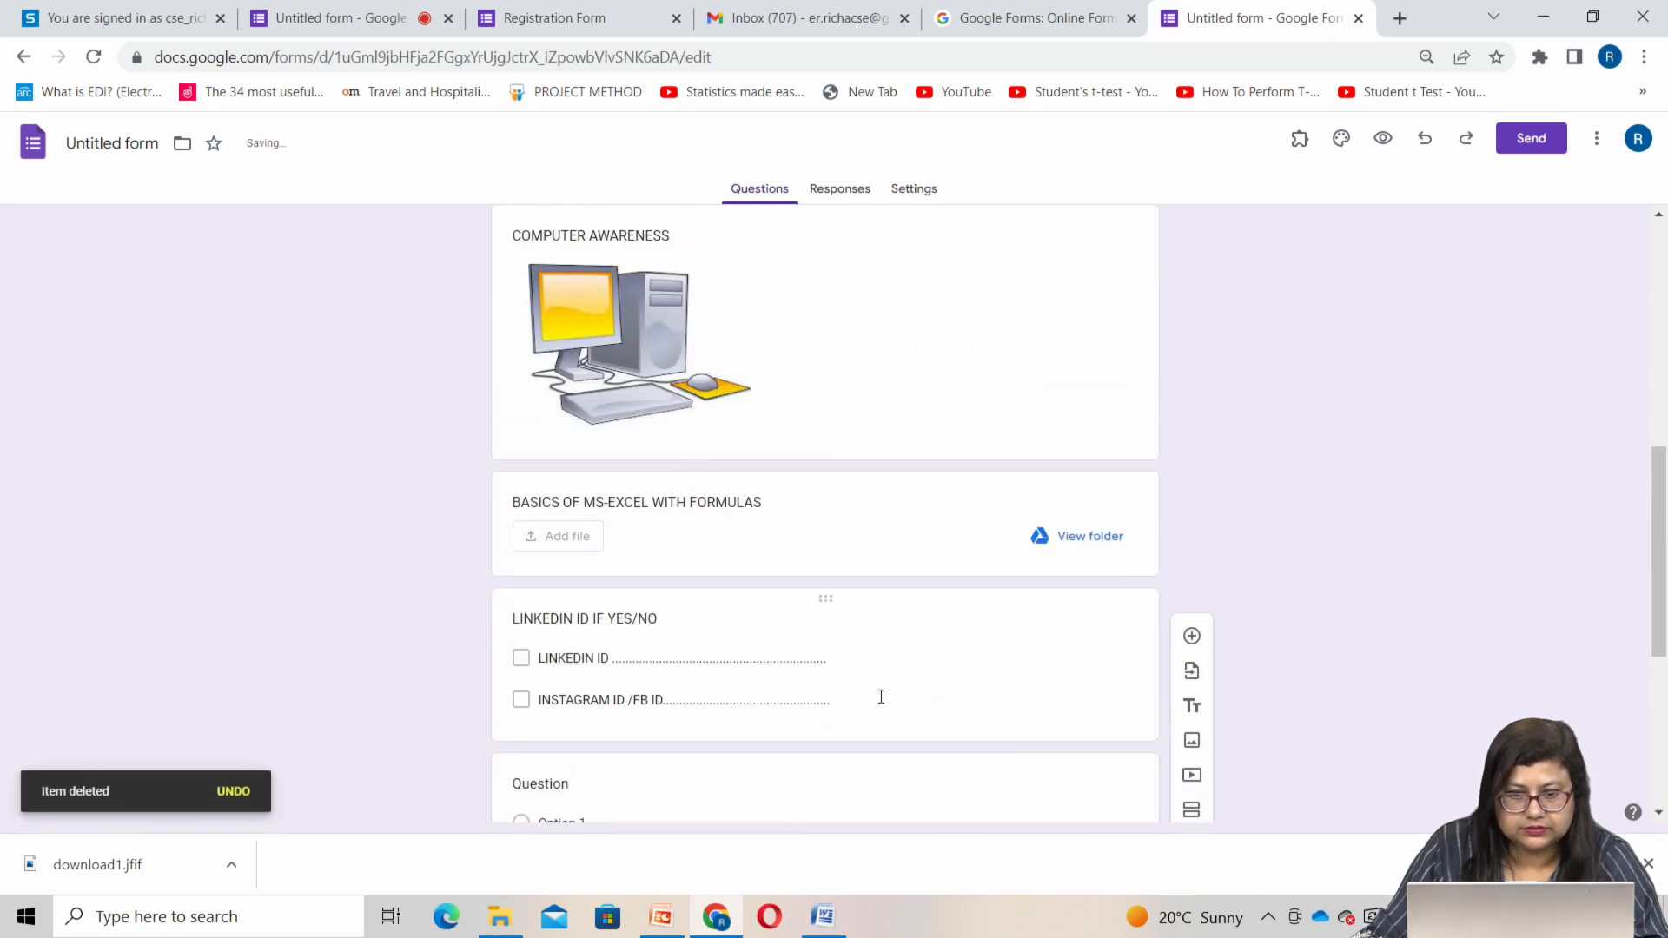
scroll(793, 600, down, 3)
scroll(793, 602, down, 1)
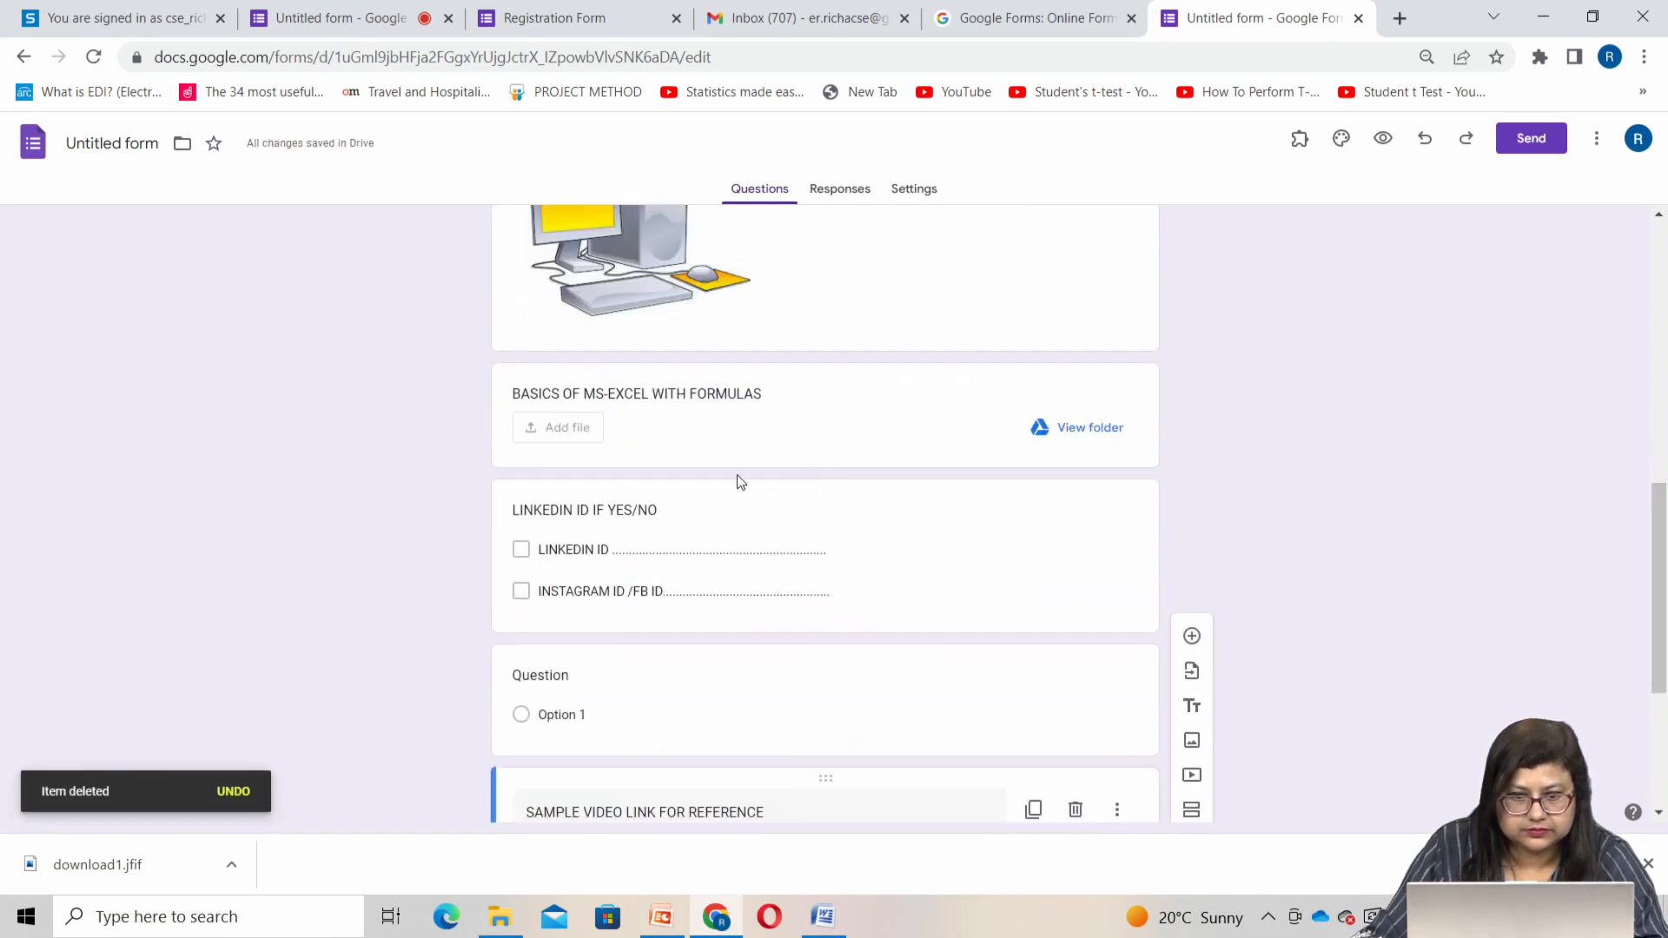
scroll(817, 396, up, 6)
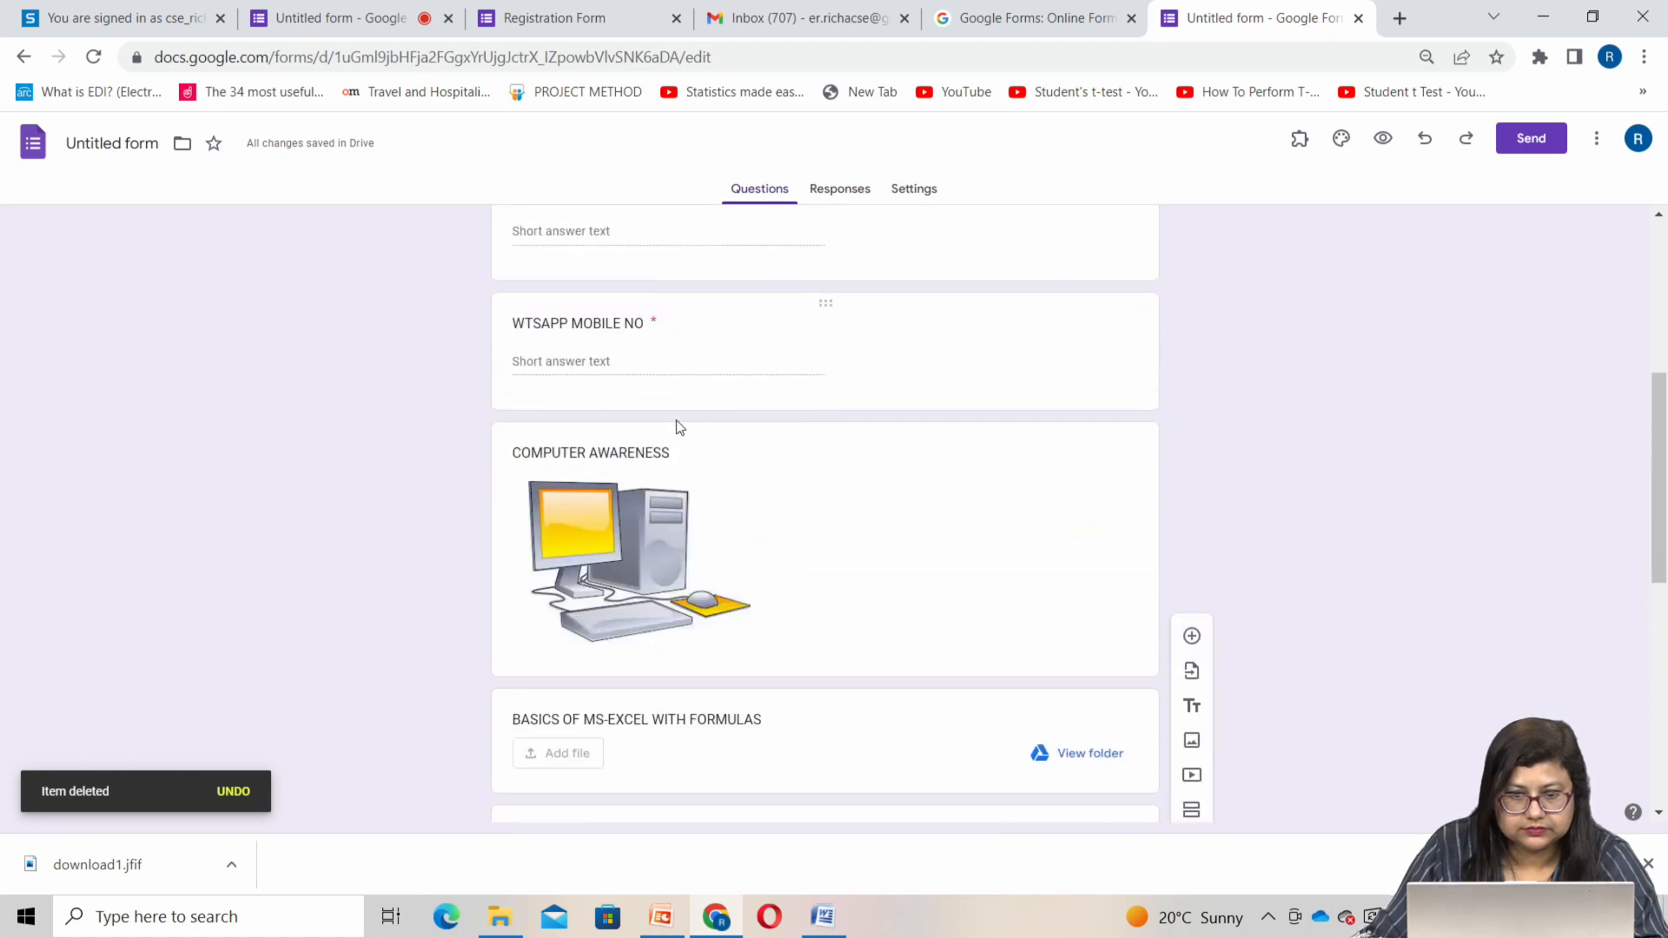
scroll(760, 566, up, 3)
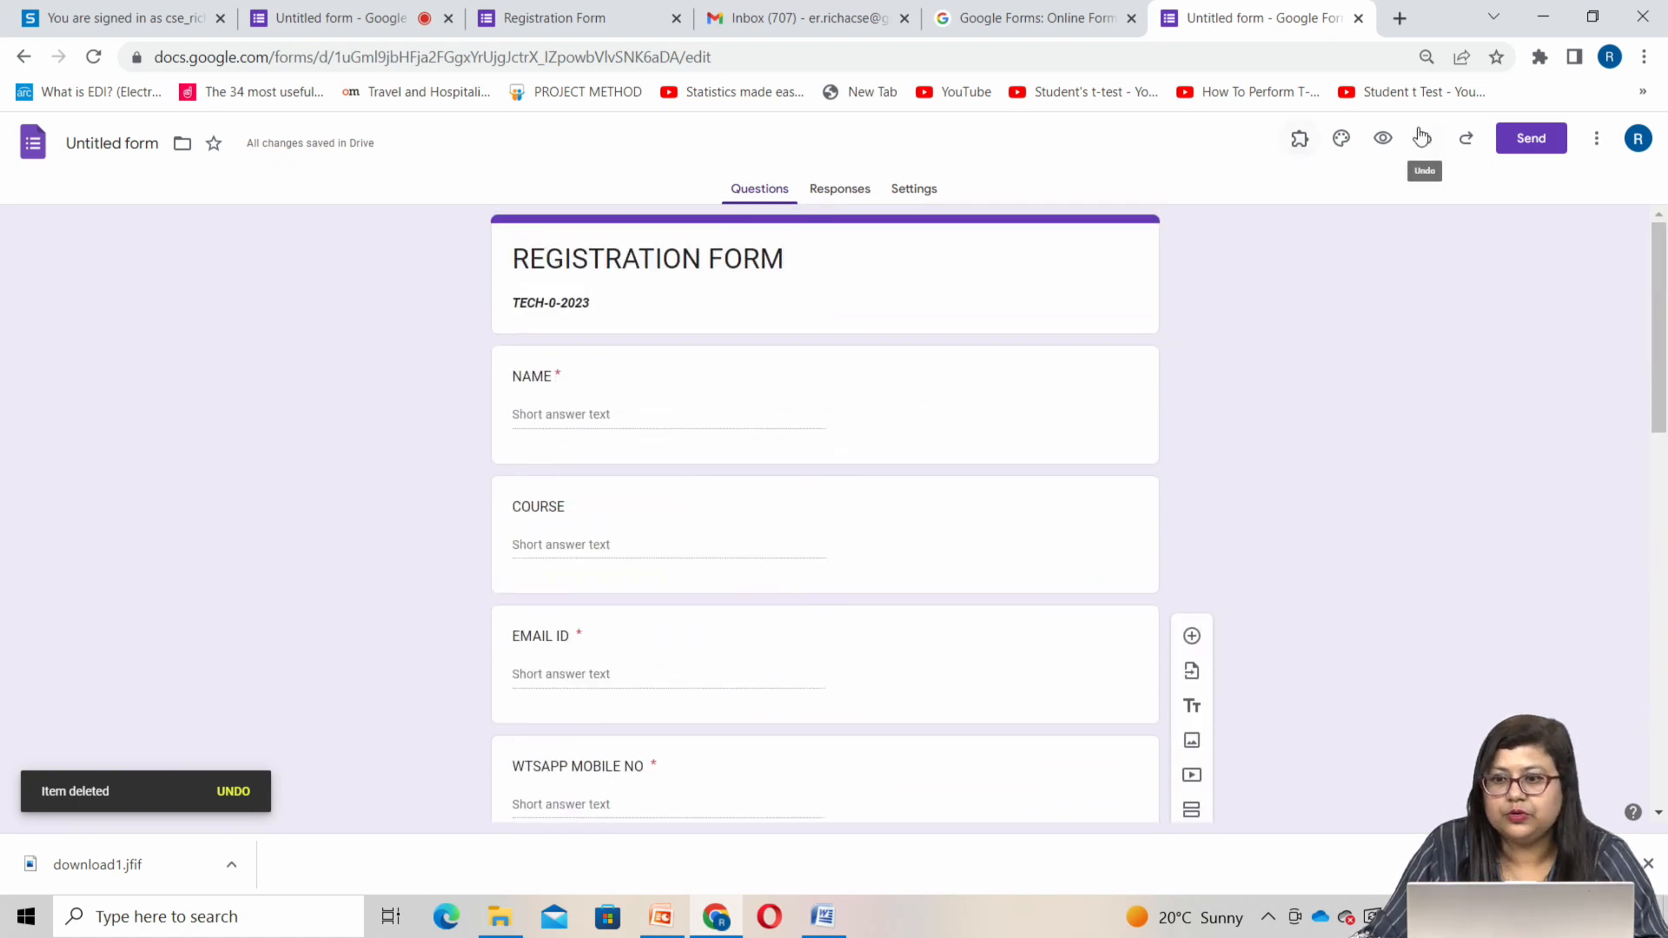
Preview the registration form as respondents see it and look through it down to the submission area and back
click(1383, 138)
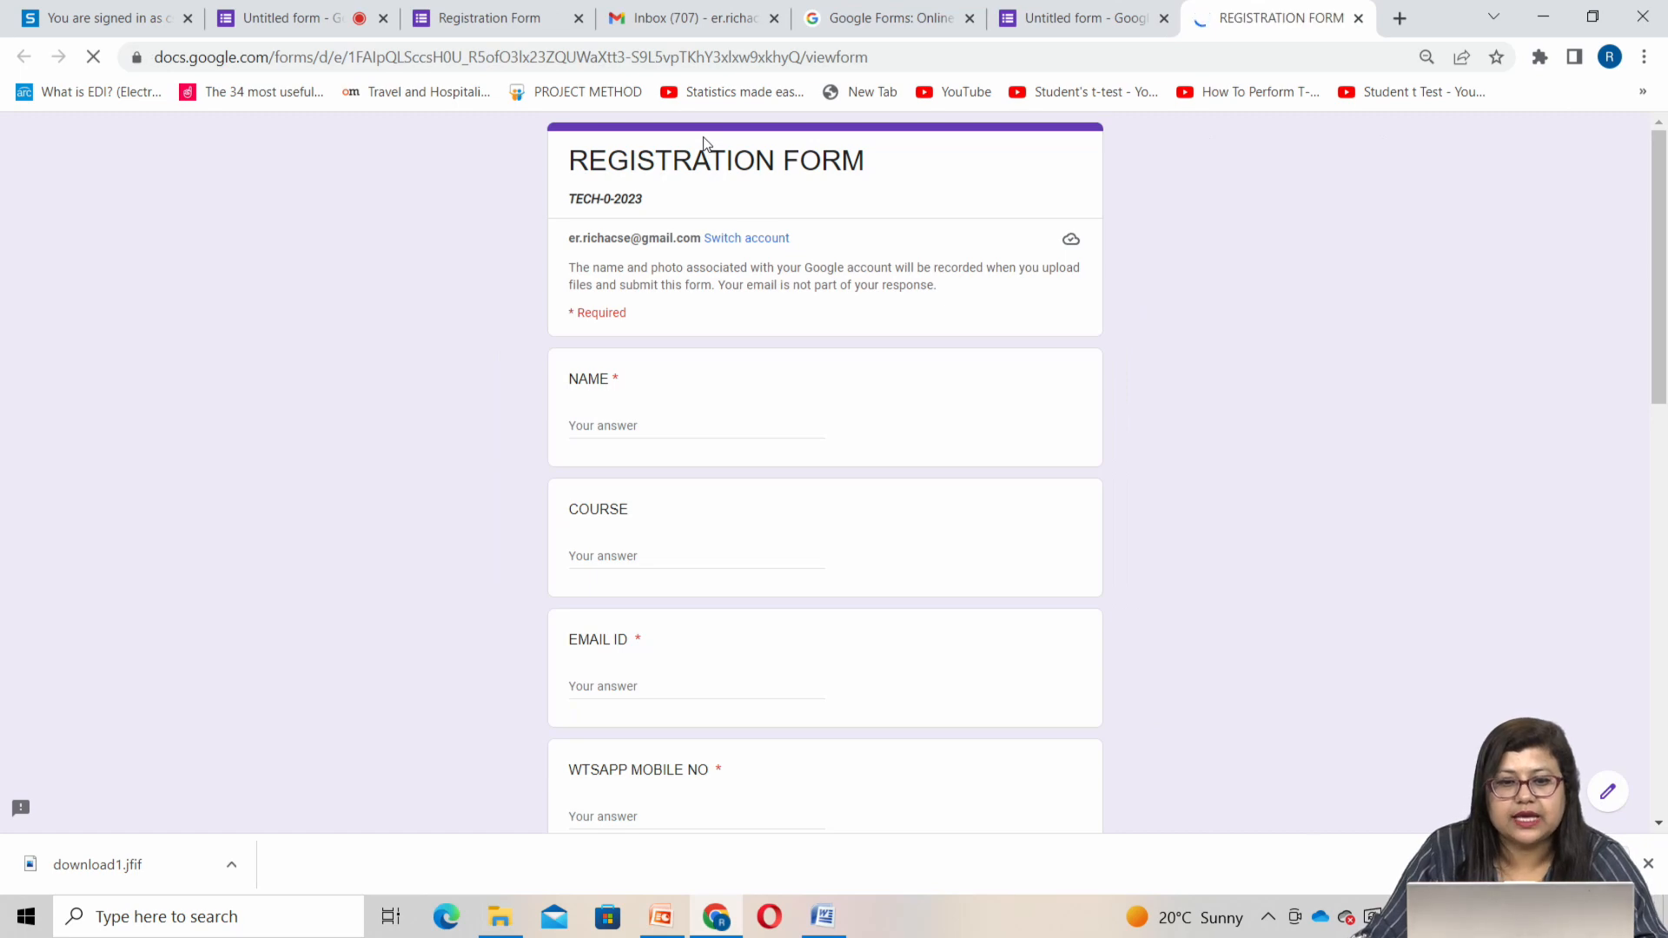
scroll(1074, 335, down, 5)
scroll(1065, 327, down, 5)
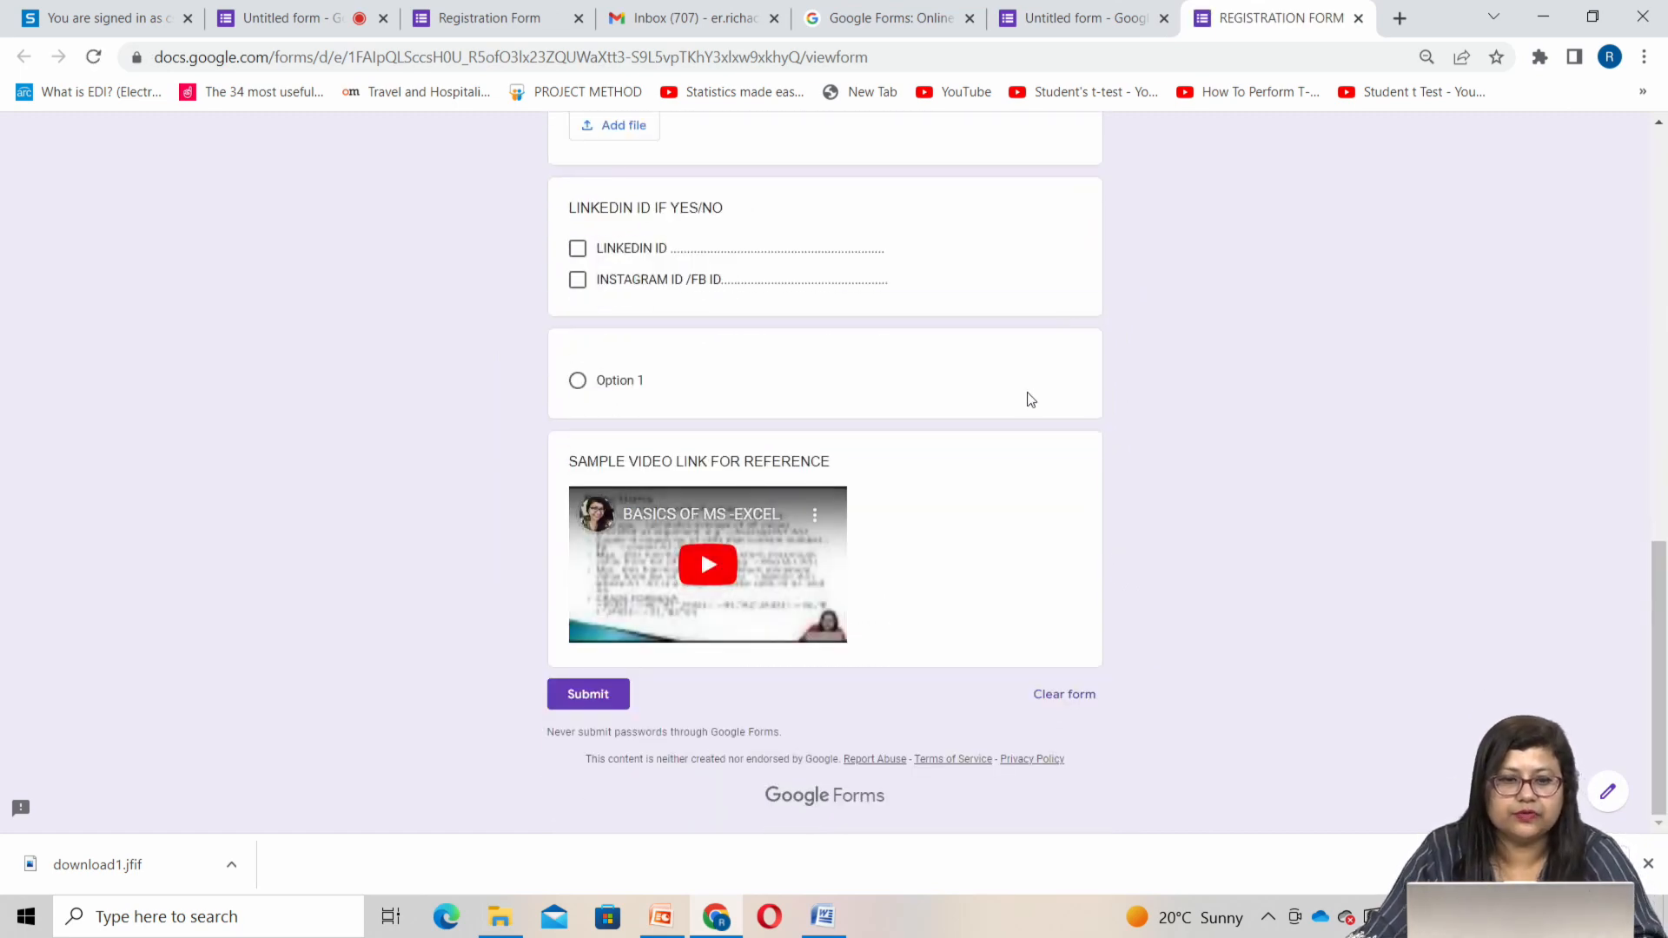
scroll(1031, 396, up, 8)
scroll(1032, 399, up, 3)
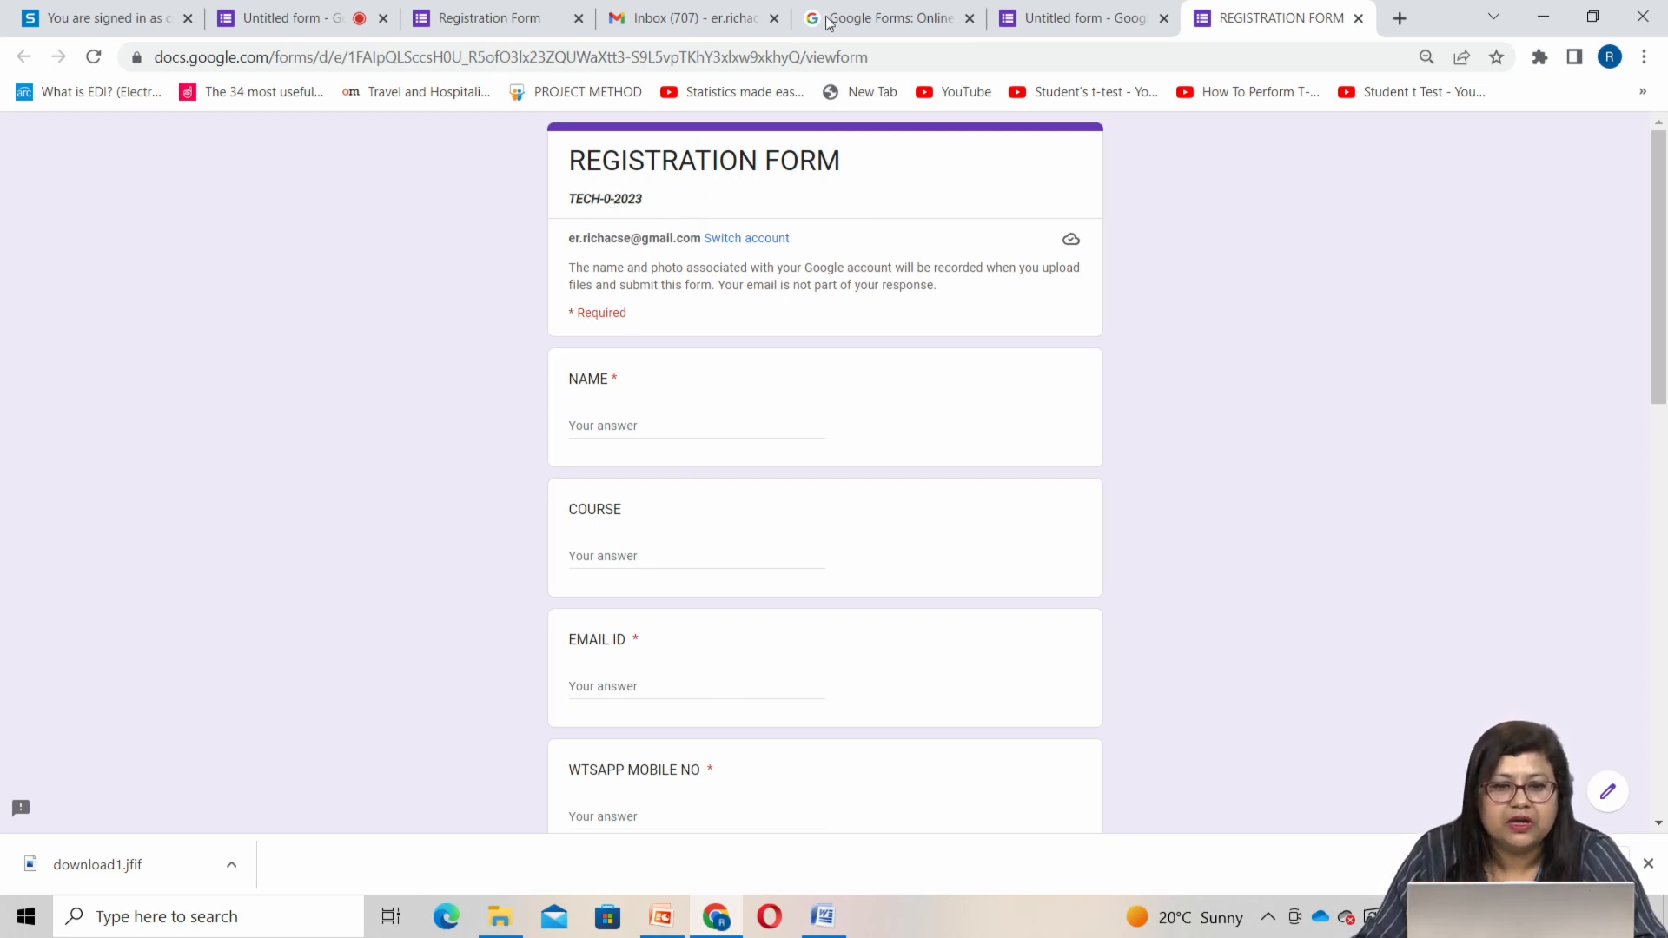
Return to the form editor and change the form description under the title to TECH-0_LUM-2023
click(1028, 15)
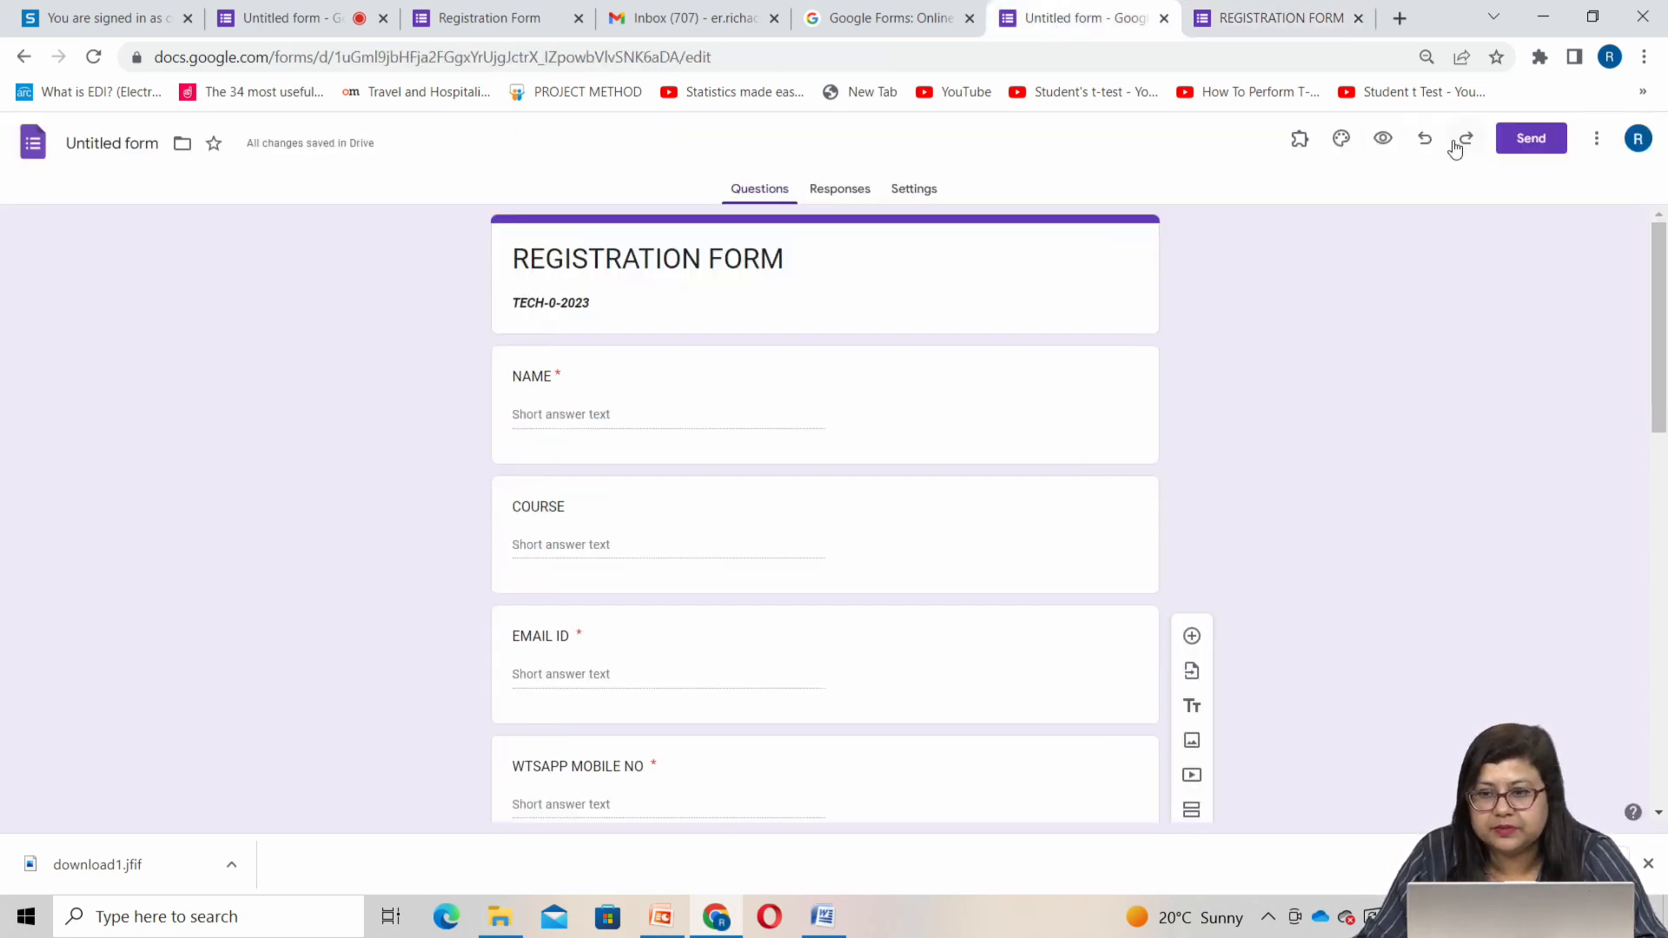
click(561, 303)
click(564, 304)
text(1)
text(1)
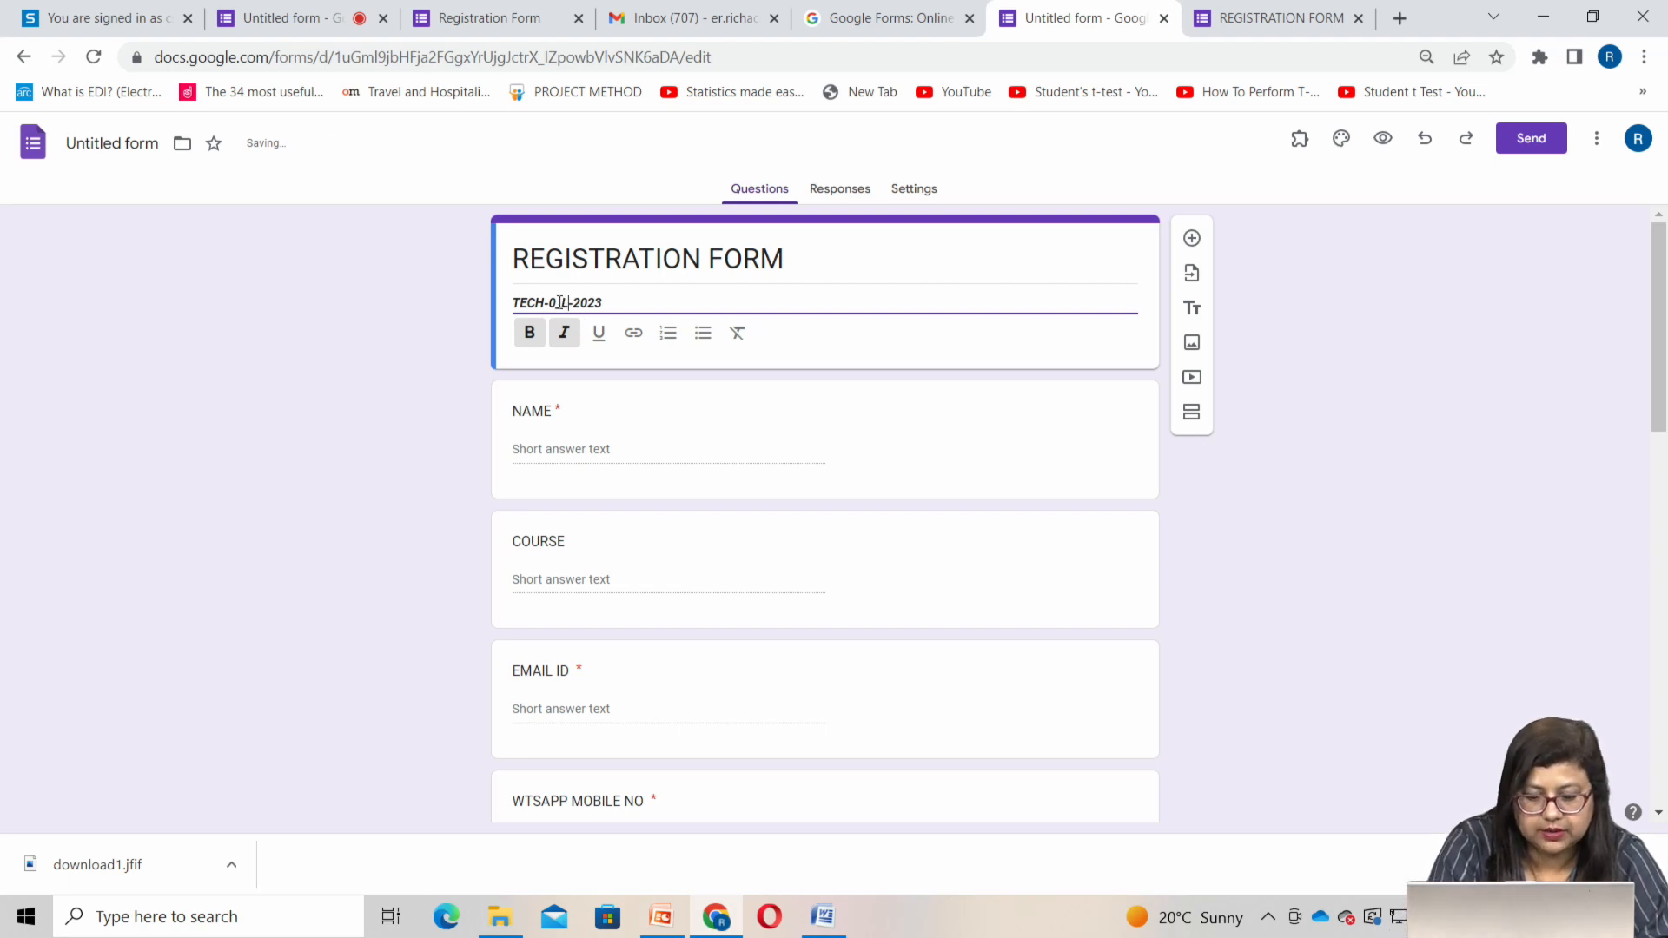
text(UM)
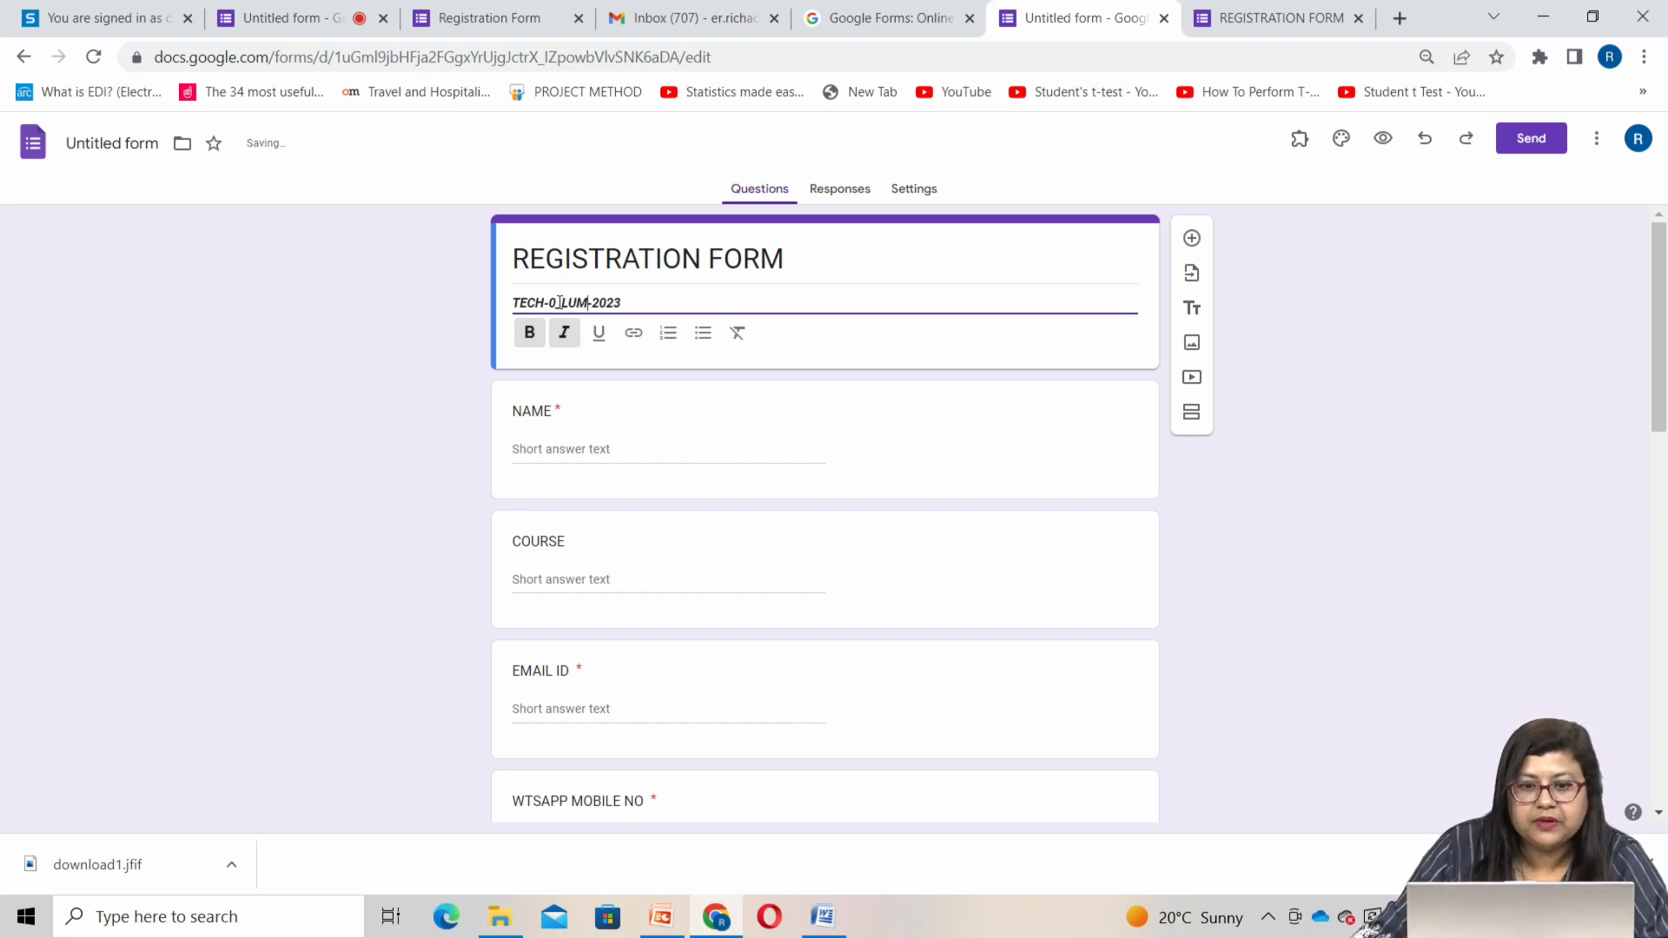
Preview the updated form and examine its description, contact questions, image, file upload, social ID checkboxes and video
click(1385, 137)
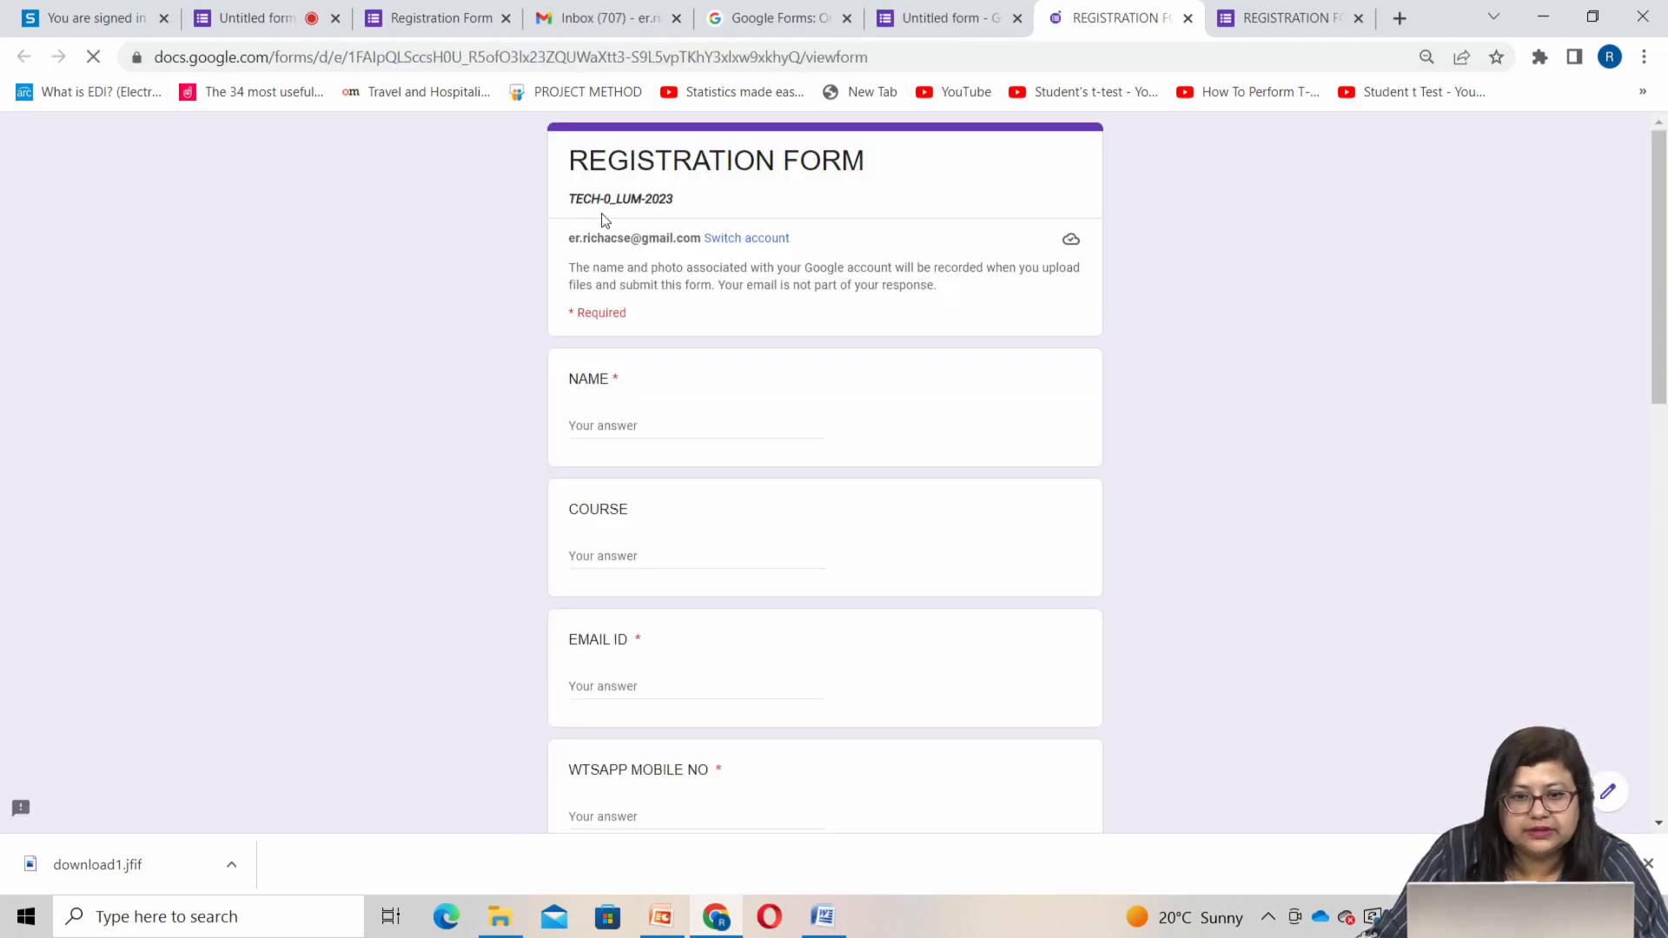
scroll(687, 382, down, 3)
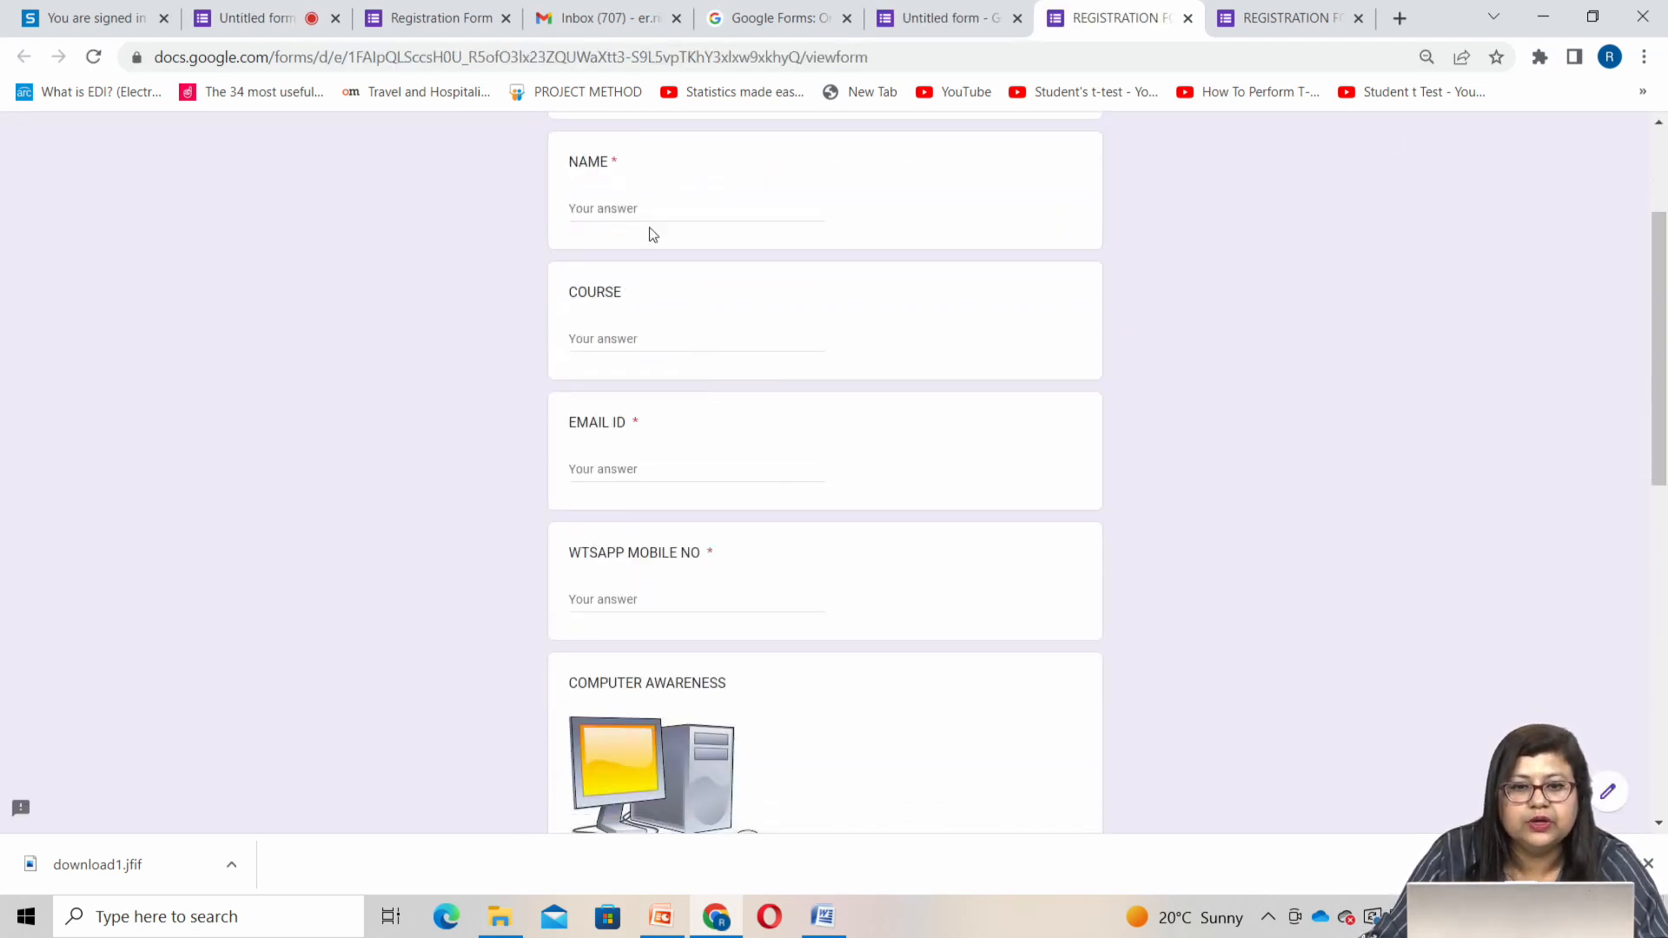
scroll(725, 344, up, 2)
scroll(724, 343, up, 1)
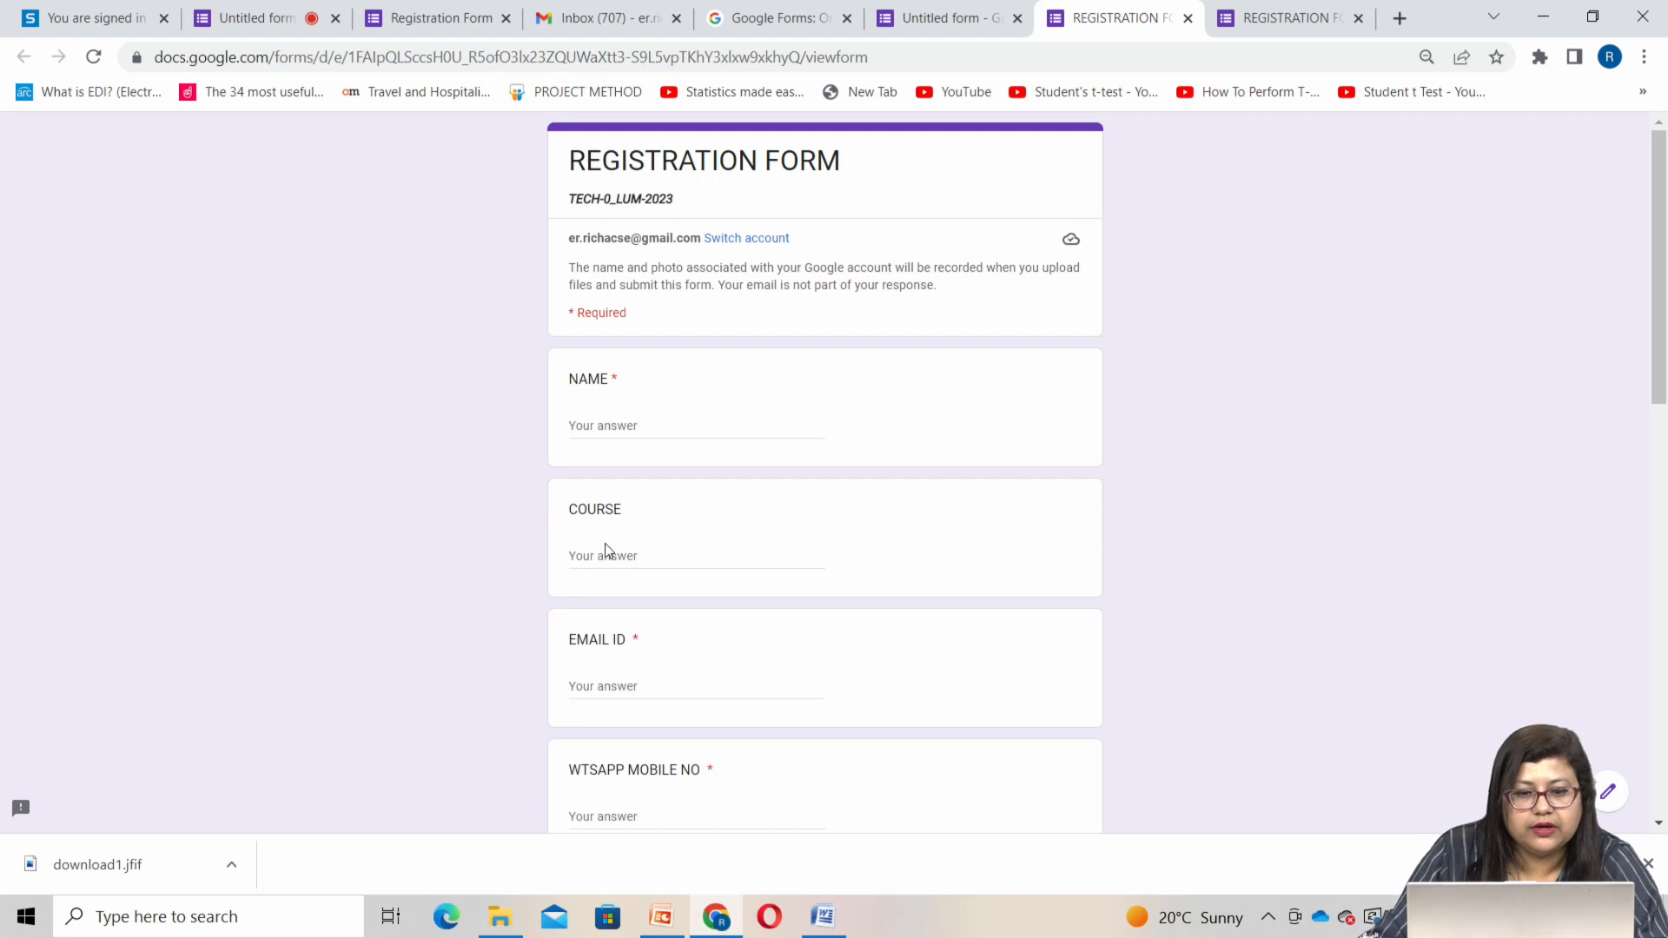
scroll(666, 686, down, 3)
scroll(667, 648, up, 3)
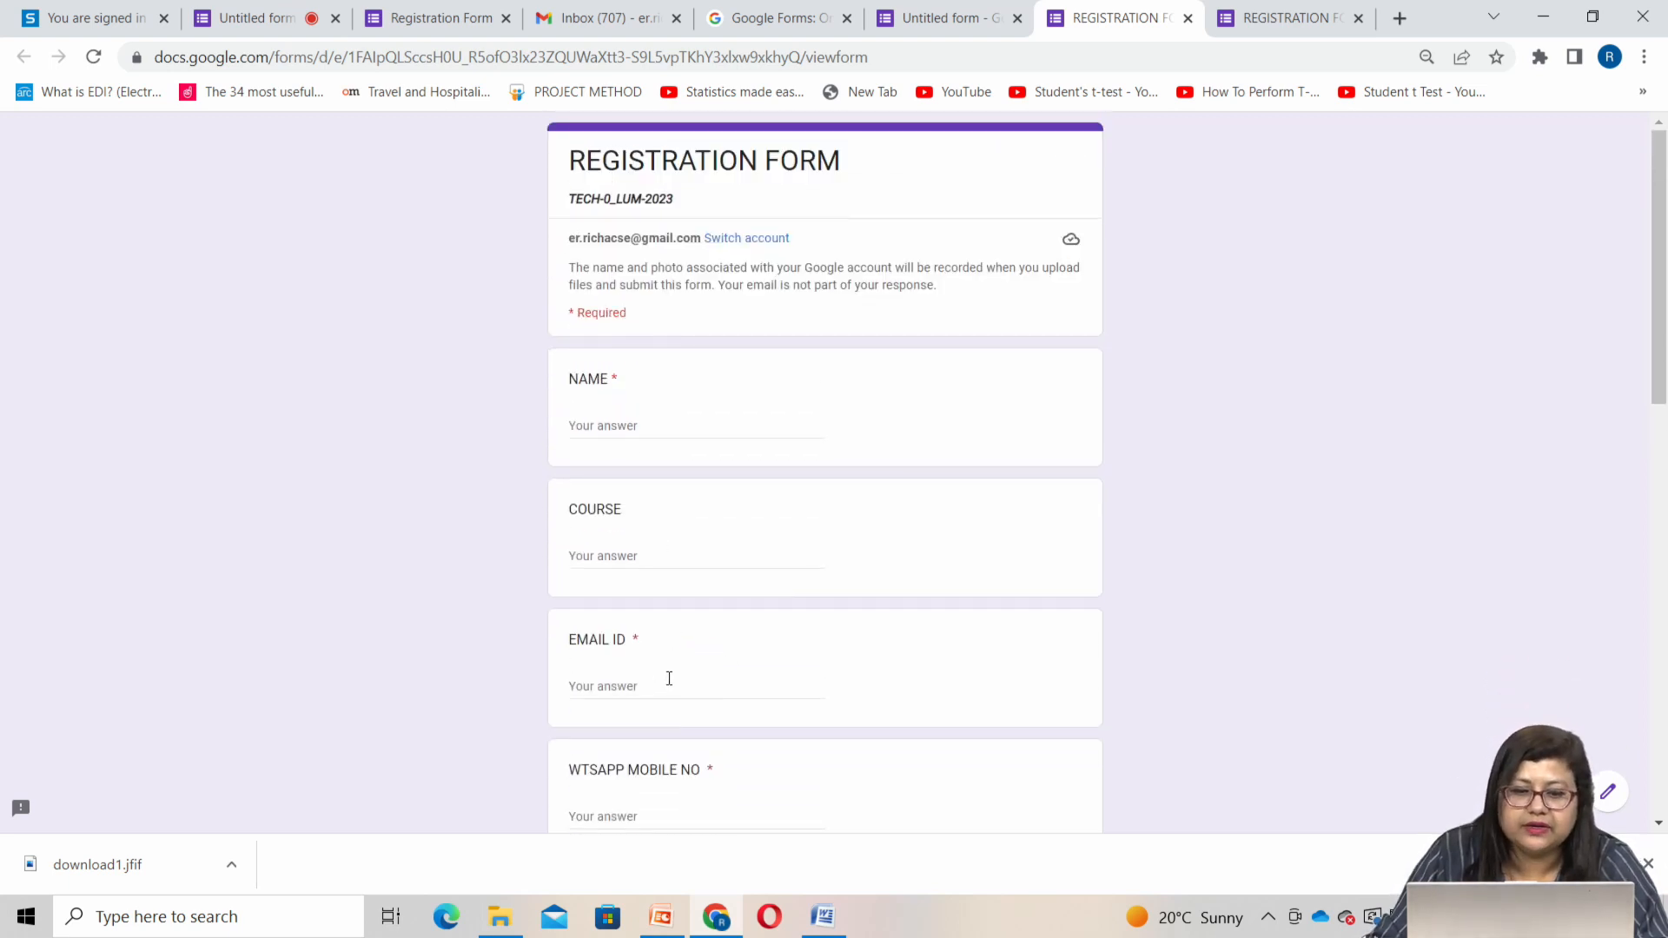
scroll(669, 679, down, 3)
scroll(757, 487, down, 3)
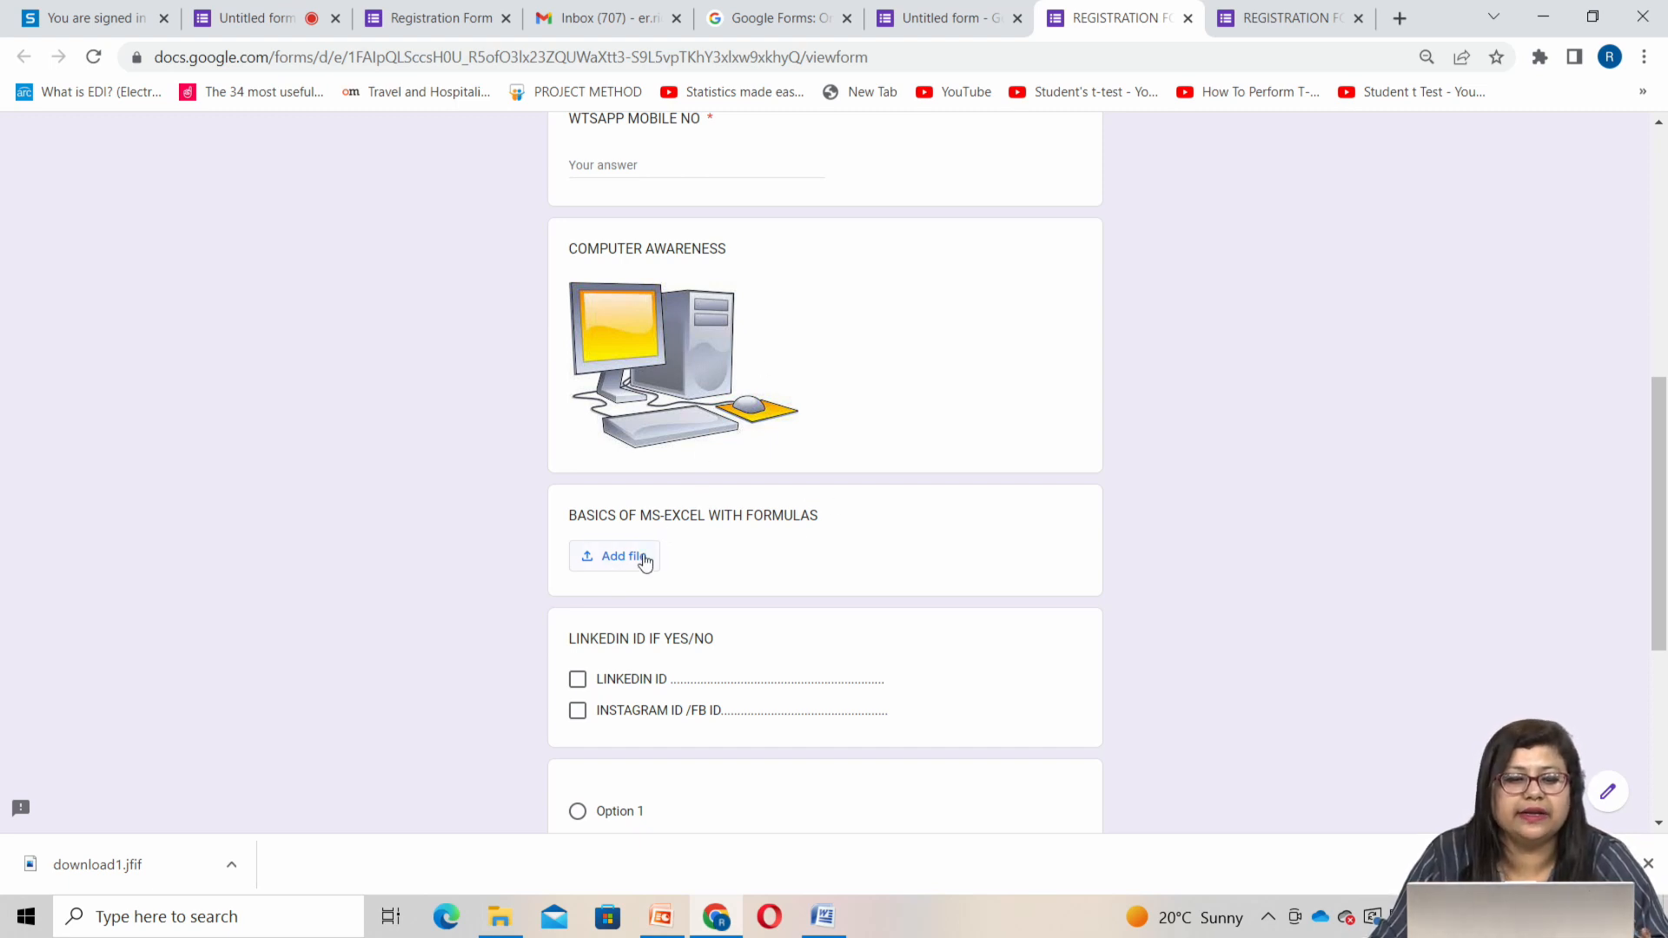
scroll(671, 580, down, 1)
scroll(671, 581, down, 1)
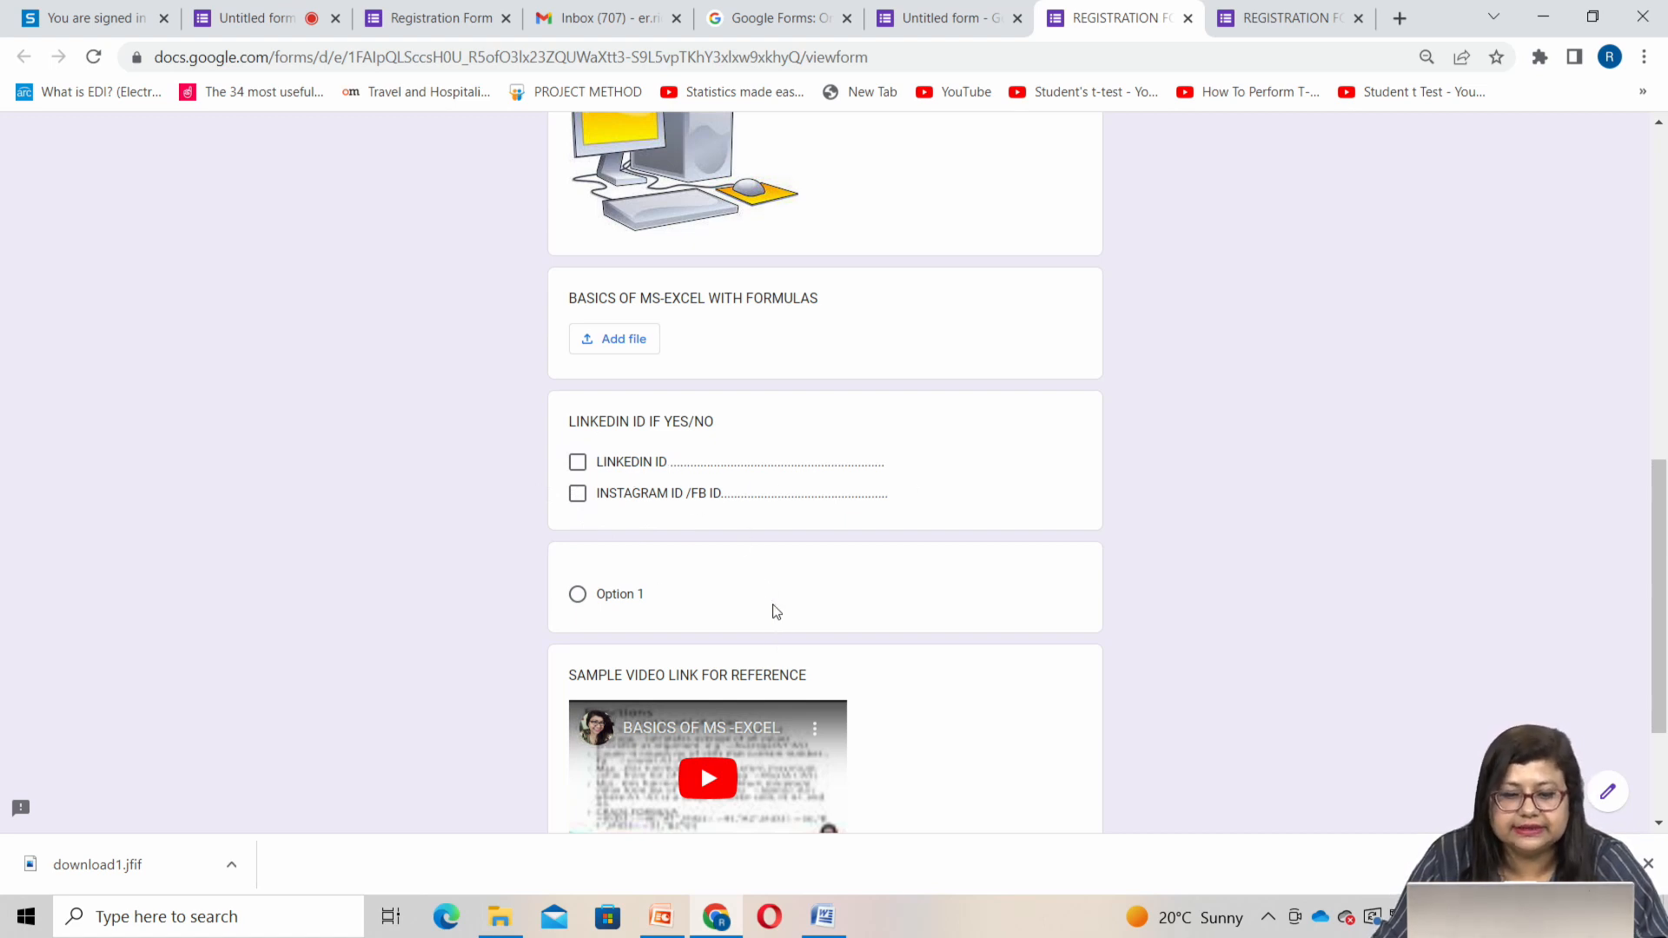
scroll(776, 622, down, 3)
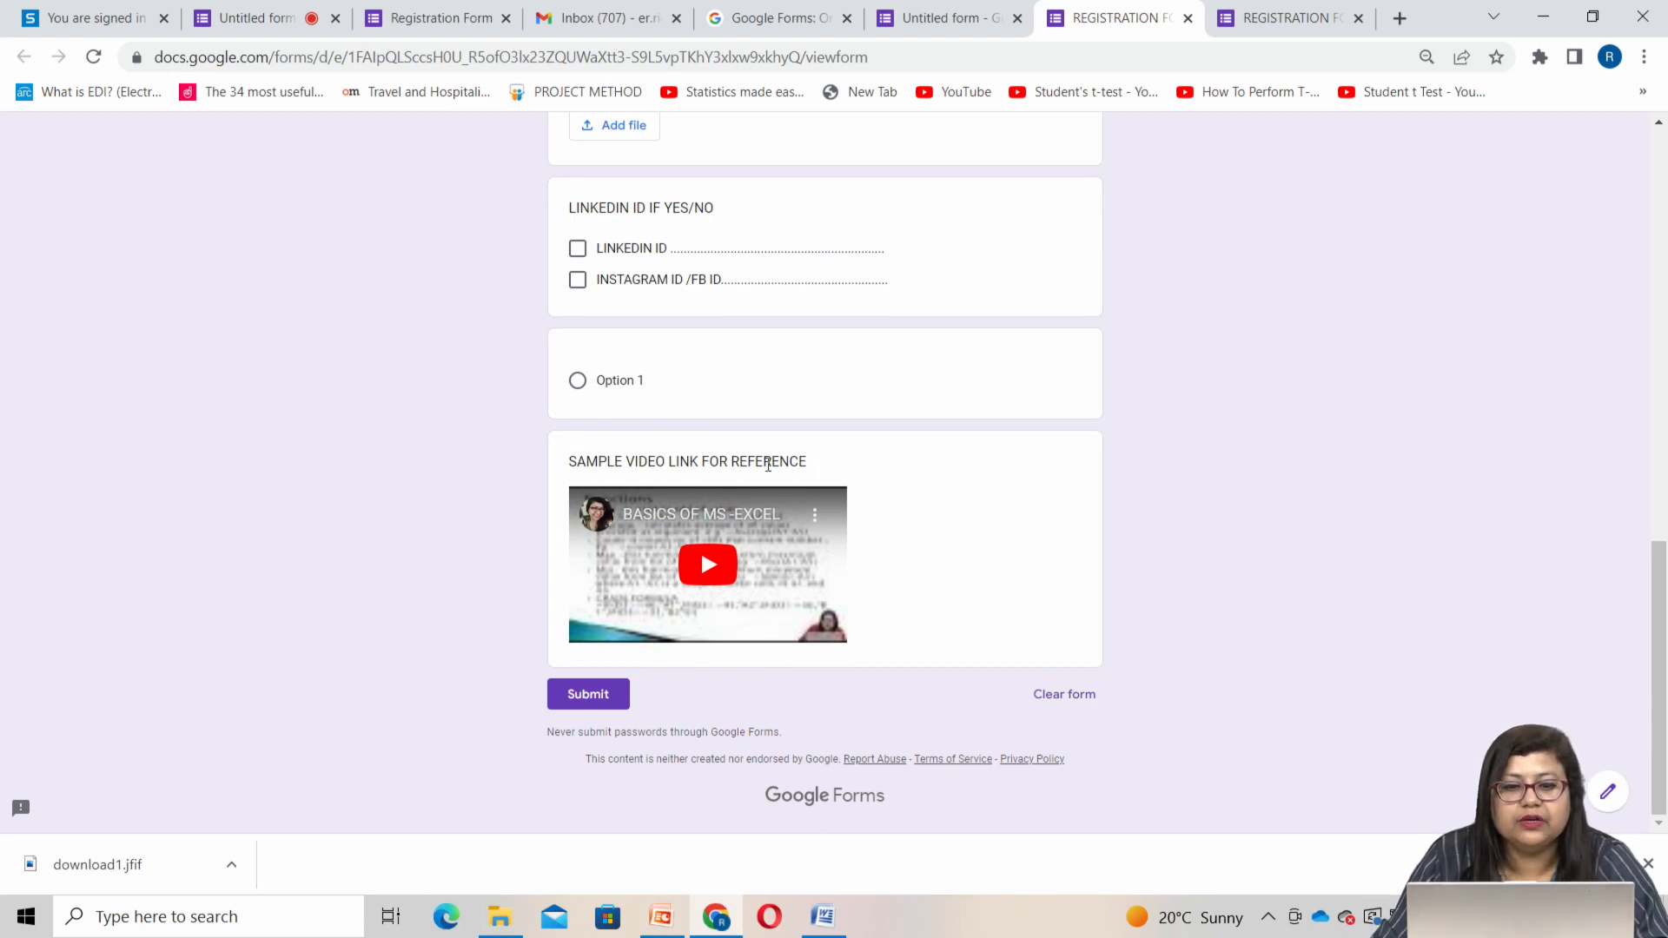
scroll(647, 619, up, 3)
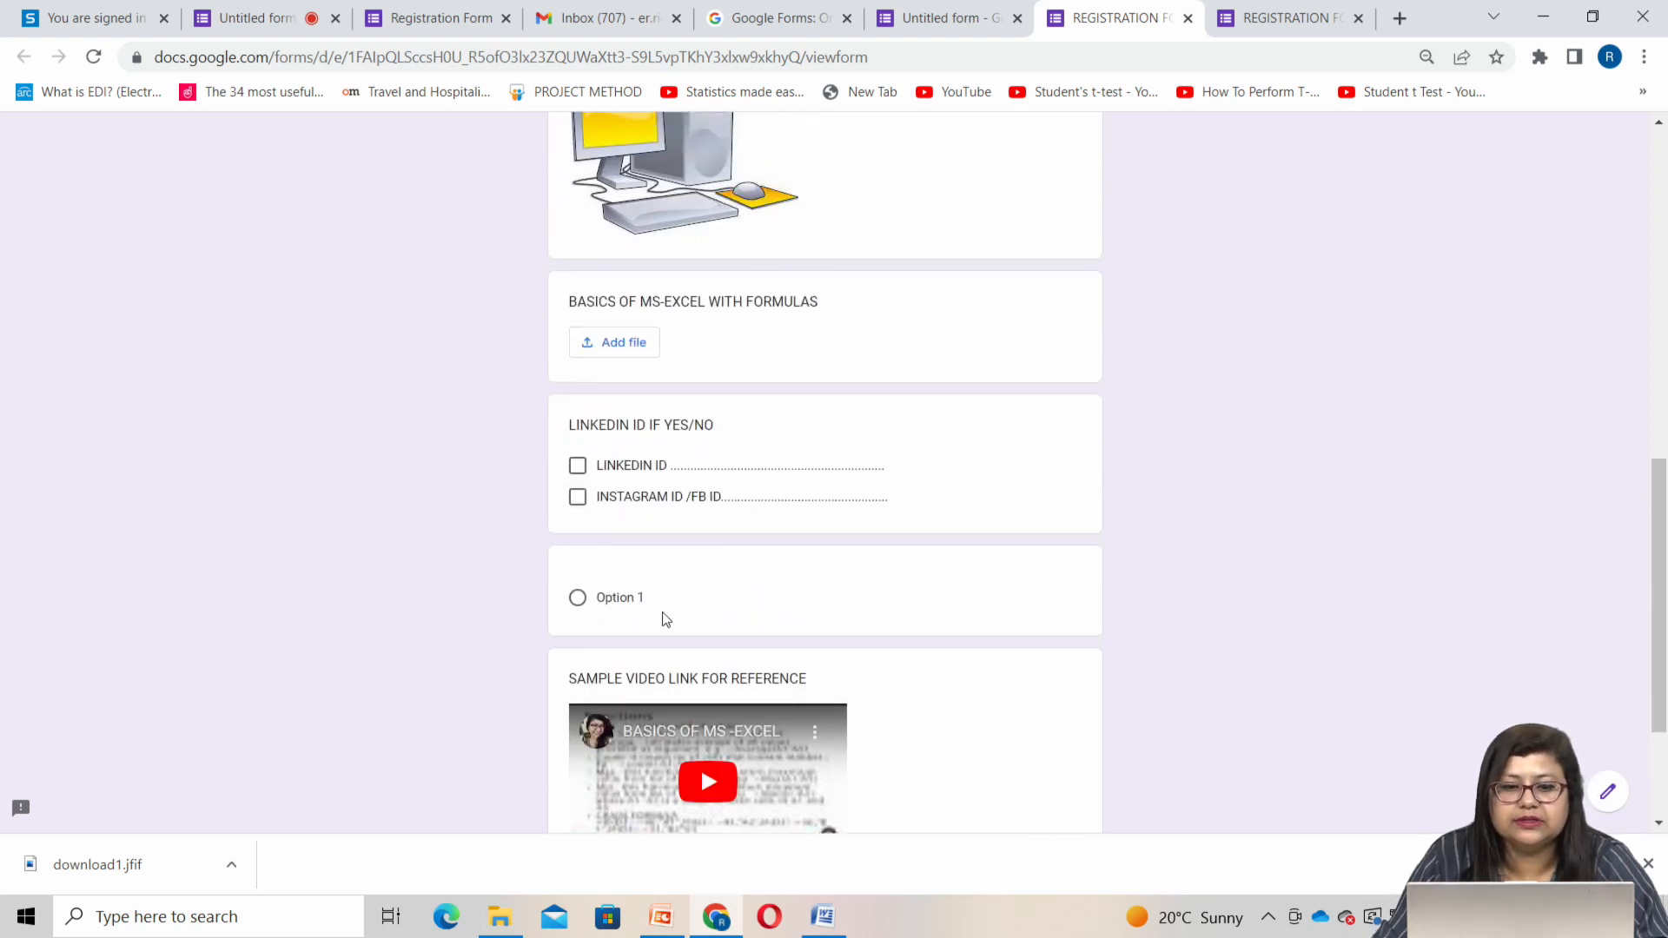
Back in the form editor, delete the blank Option 1 question between the LINKEDIN ID checkboxes and the sample video
click(934, 21)
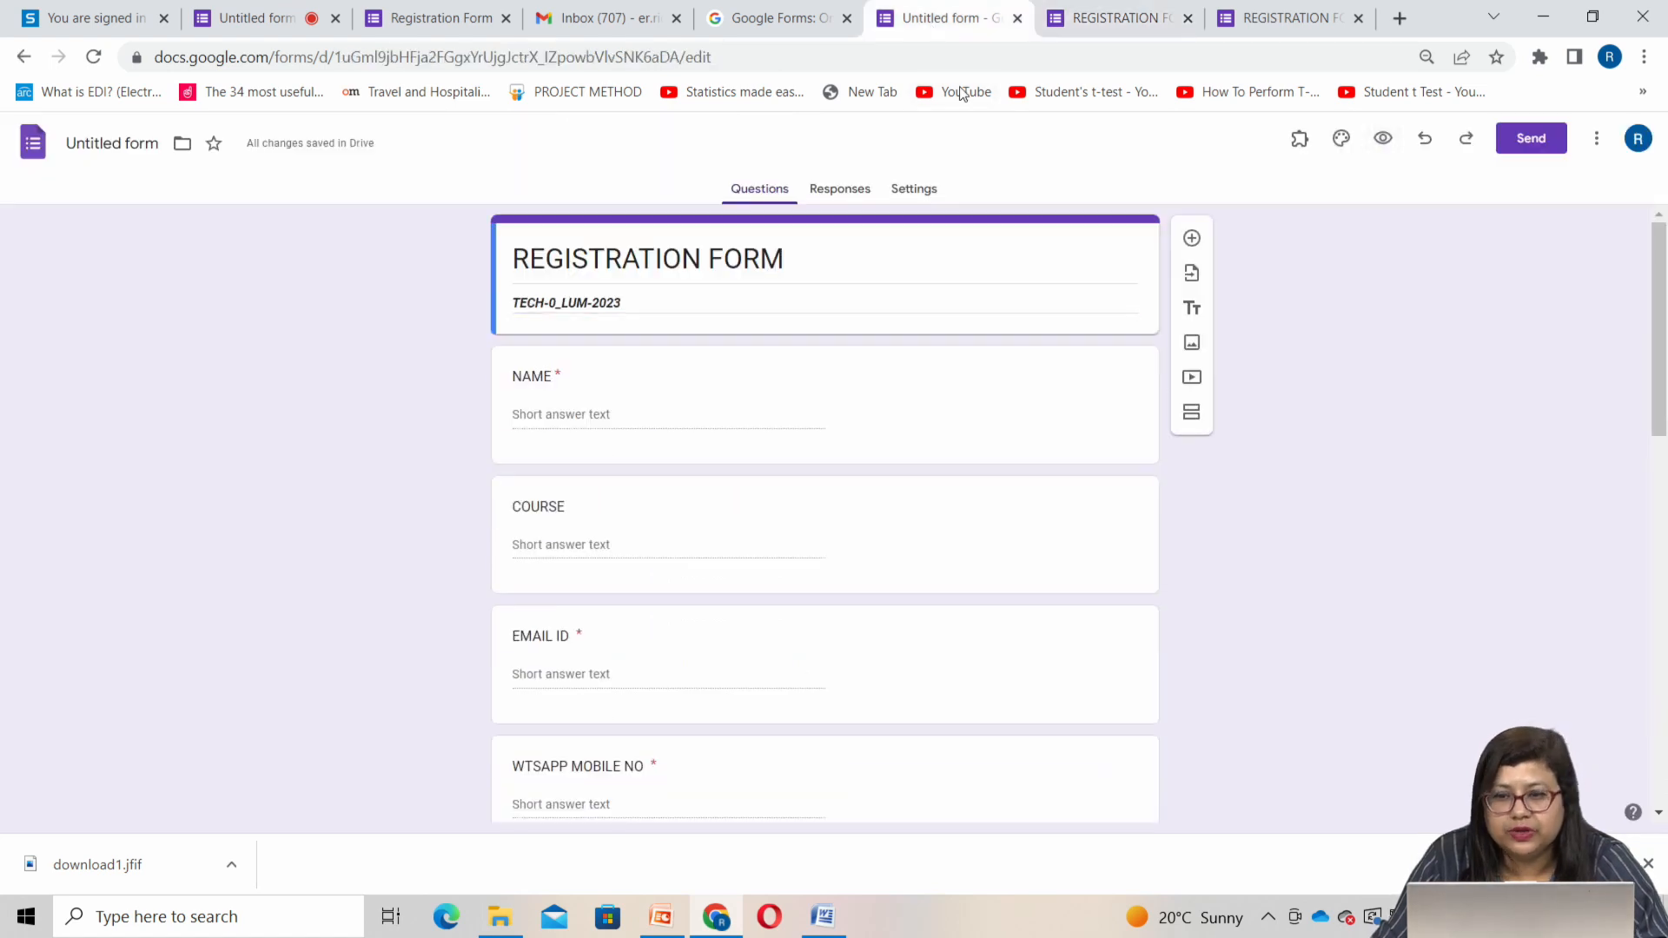
scroll(1095, 276, down, 12)
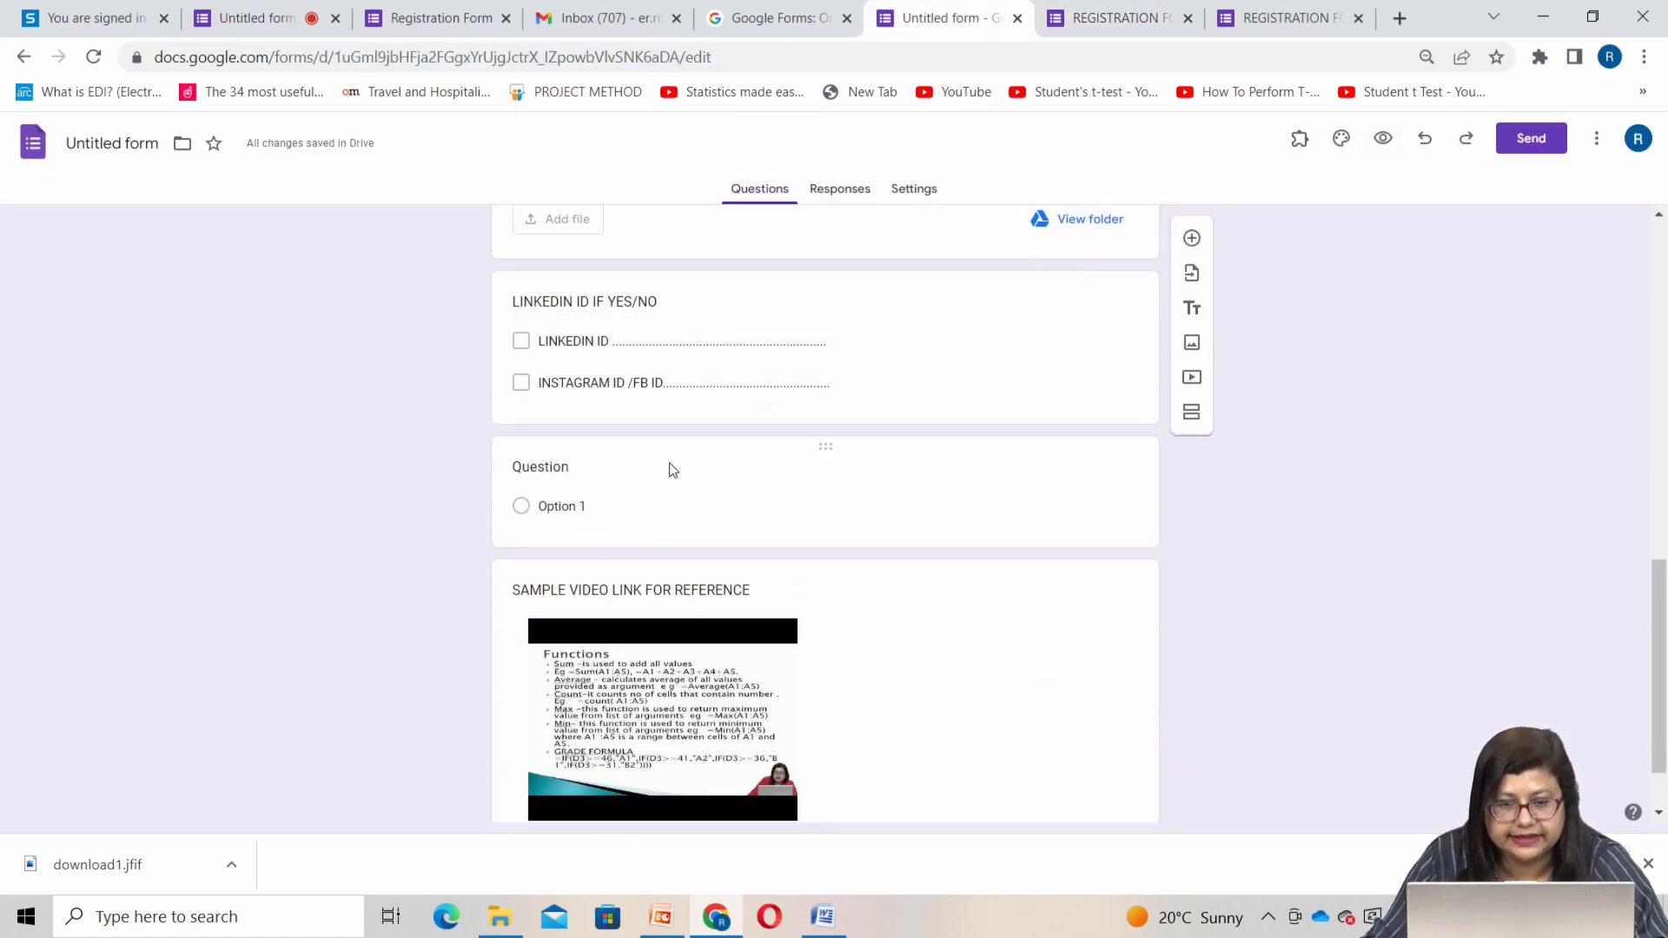
click(597, 465)
text(F)
key(BackSpace)
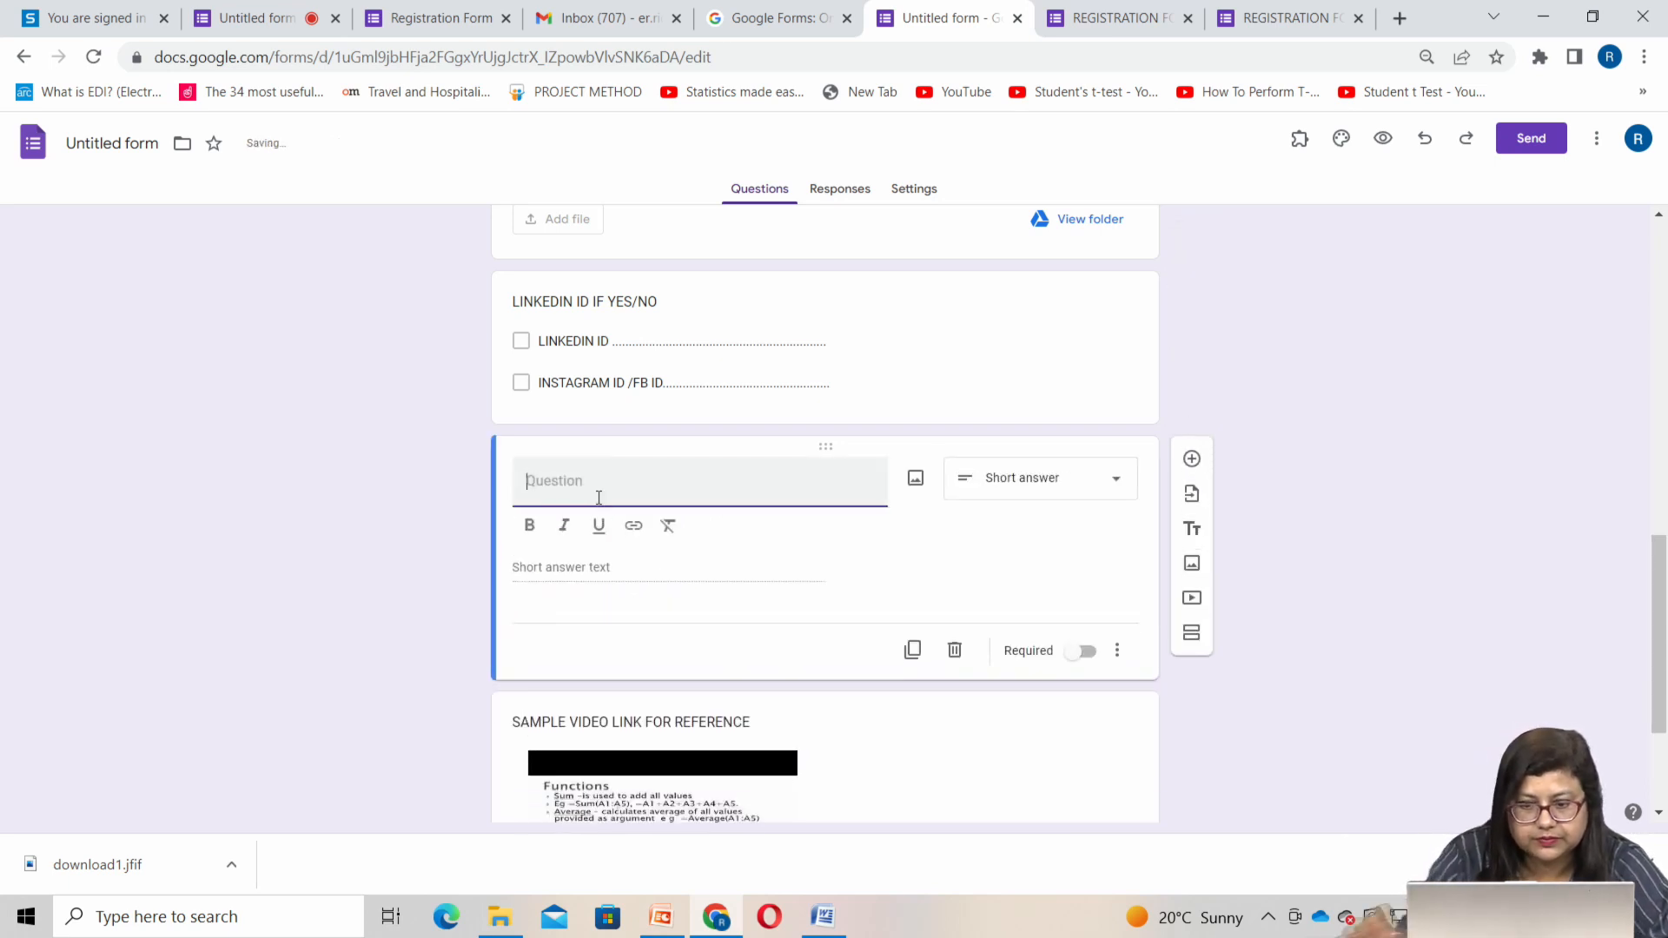
click(955, 650)
scroll(847, 553, up, 15)
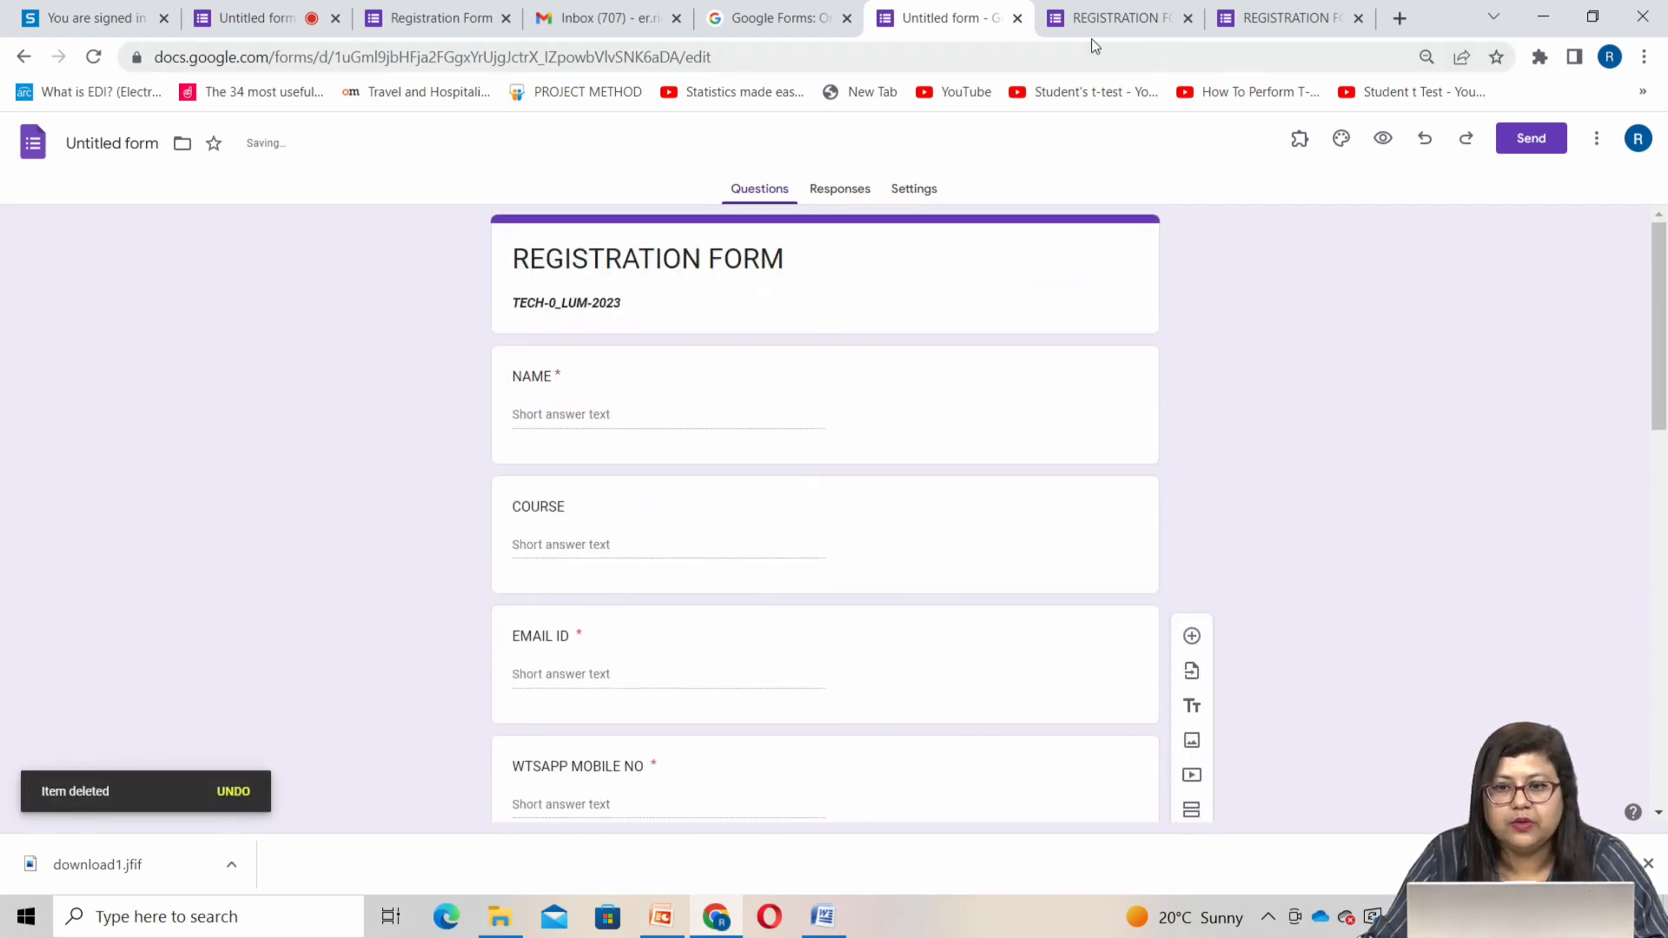
Reload the form preview and check all its items from the header to the sample video
click(1097, 19)
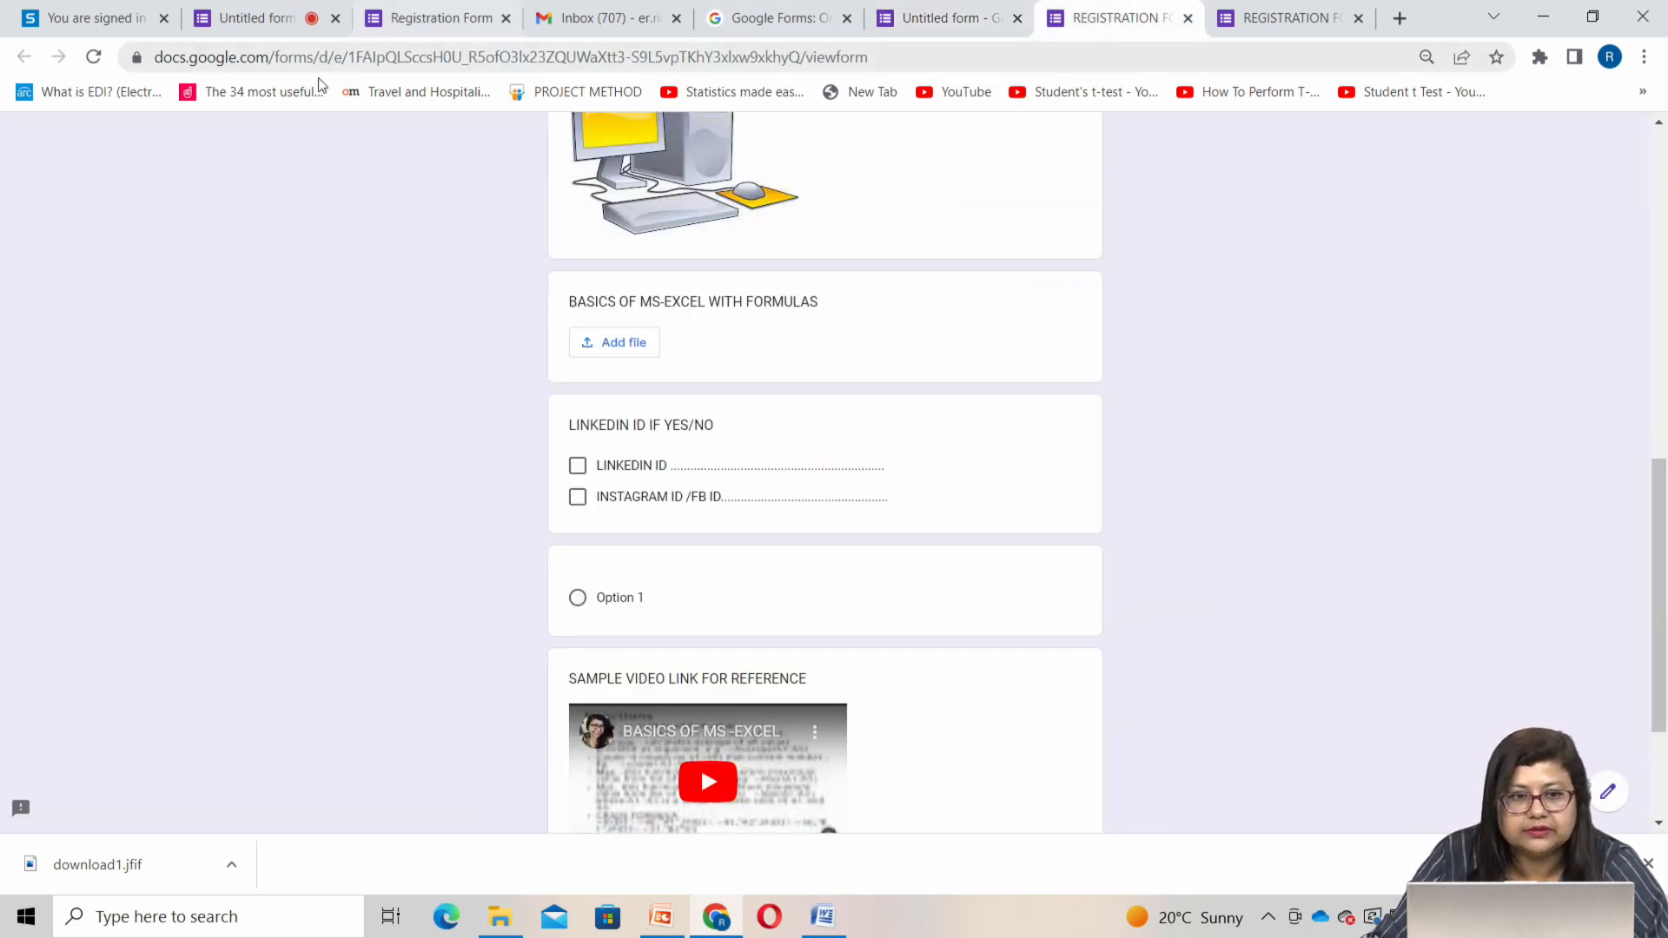
click(94, 59)
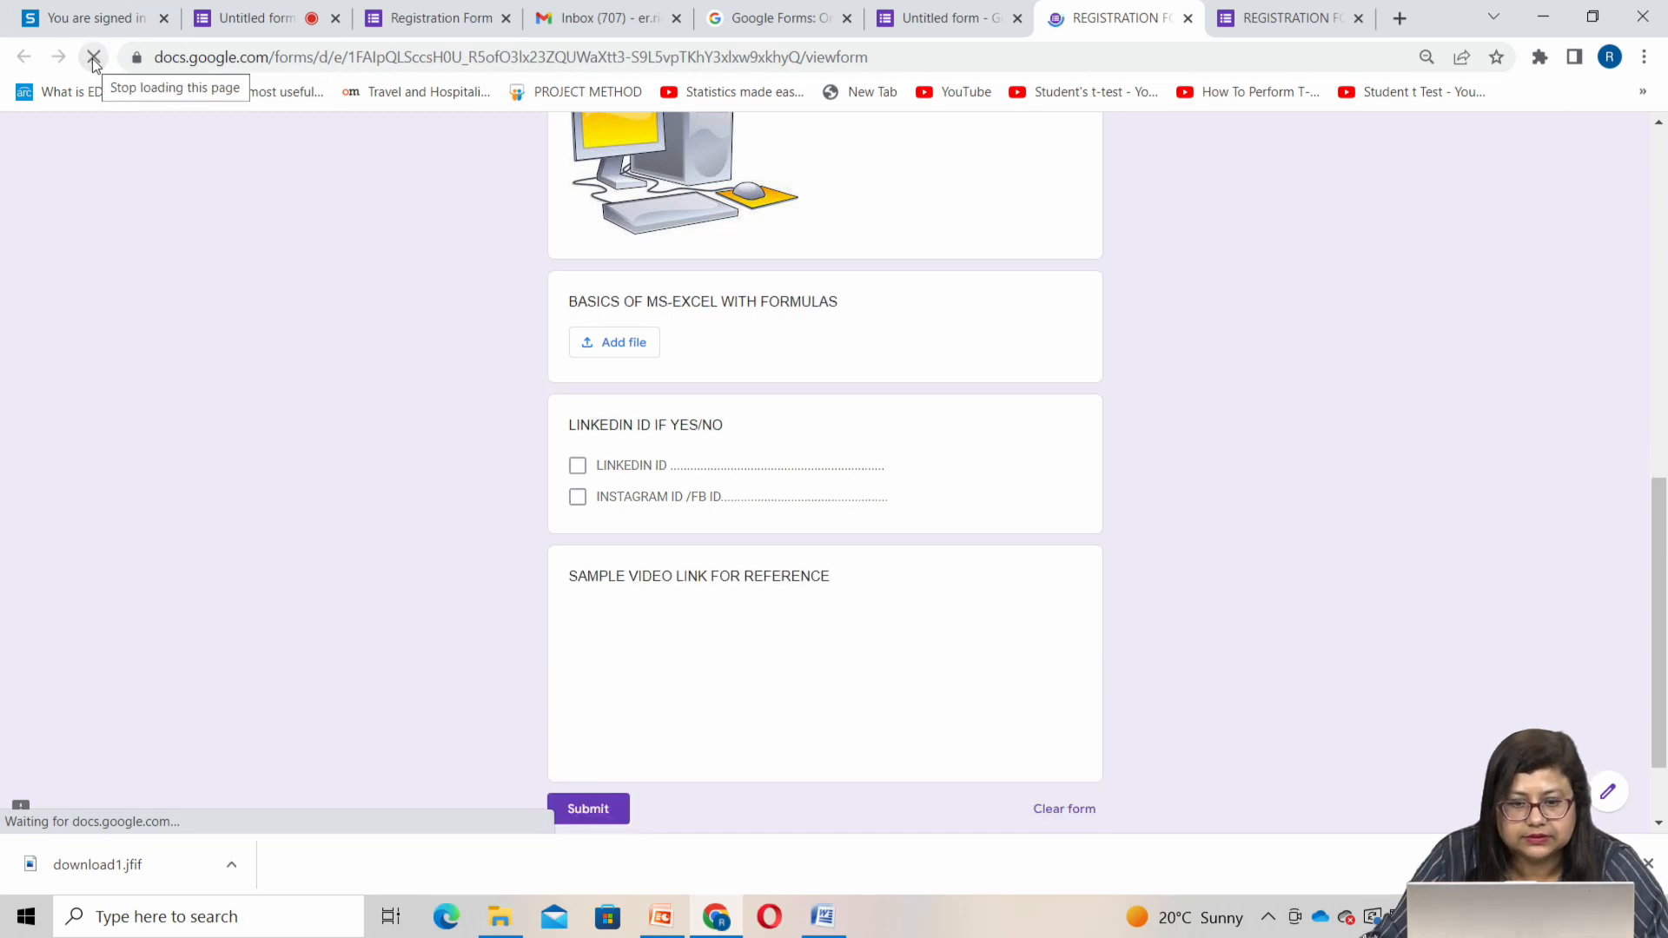
scroll(850, 469, up, 8)
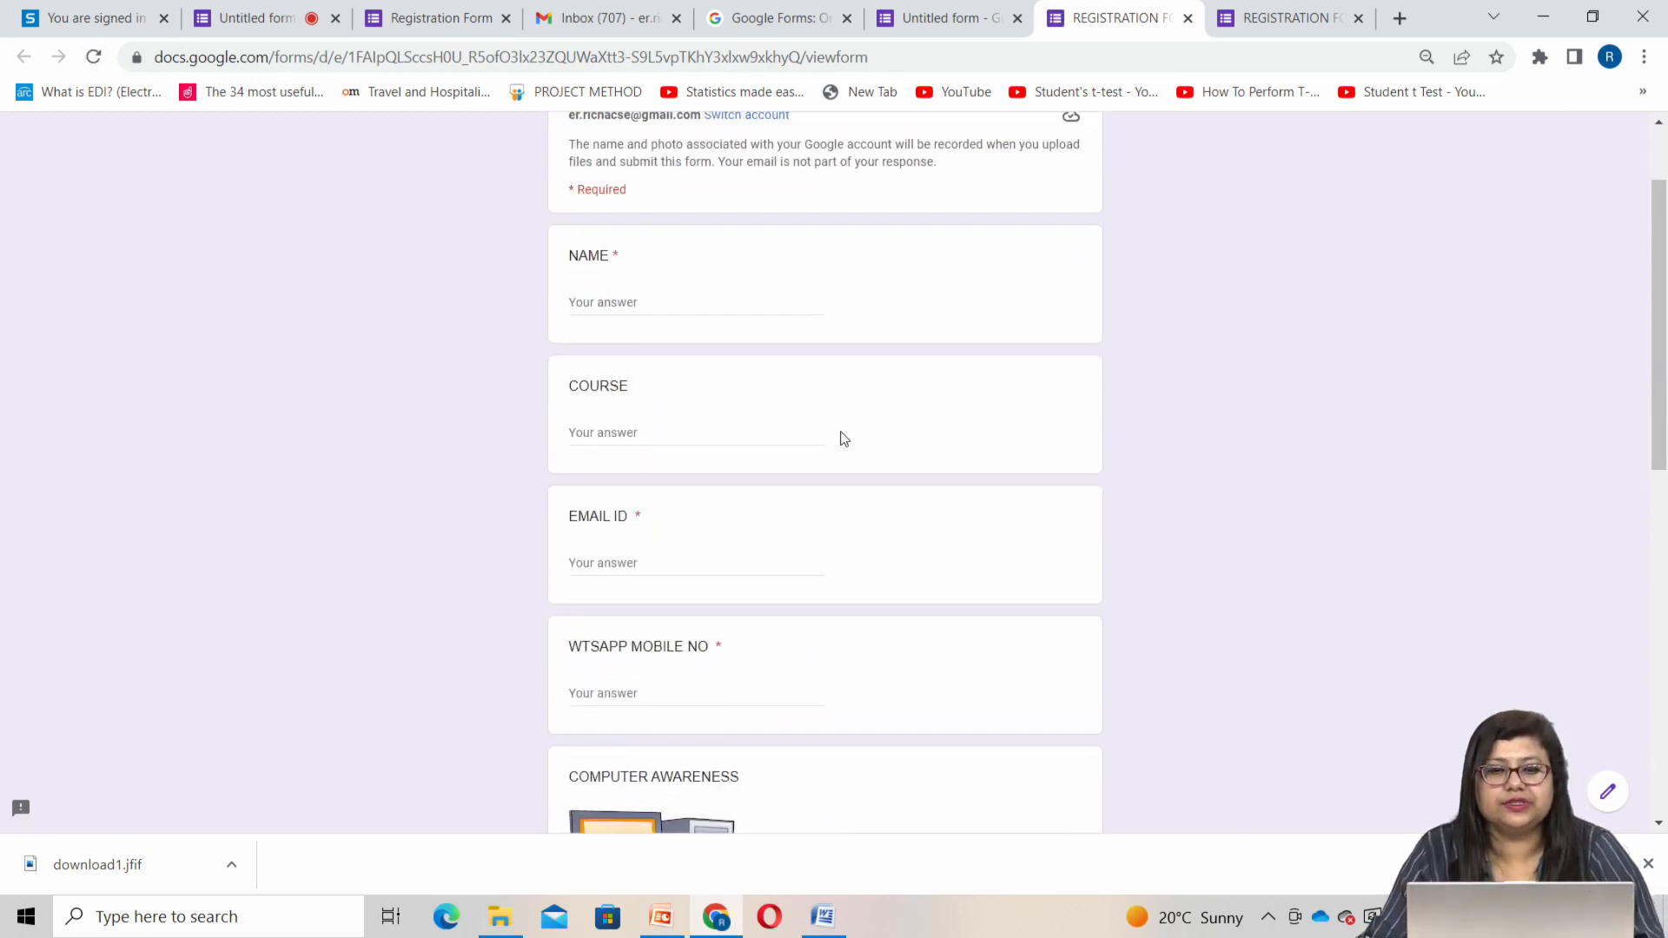
scroll(839, 439, down, 15)
scroll(841, 439, up, 15)
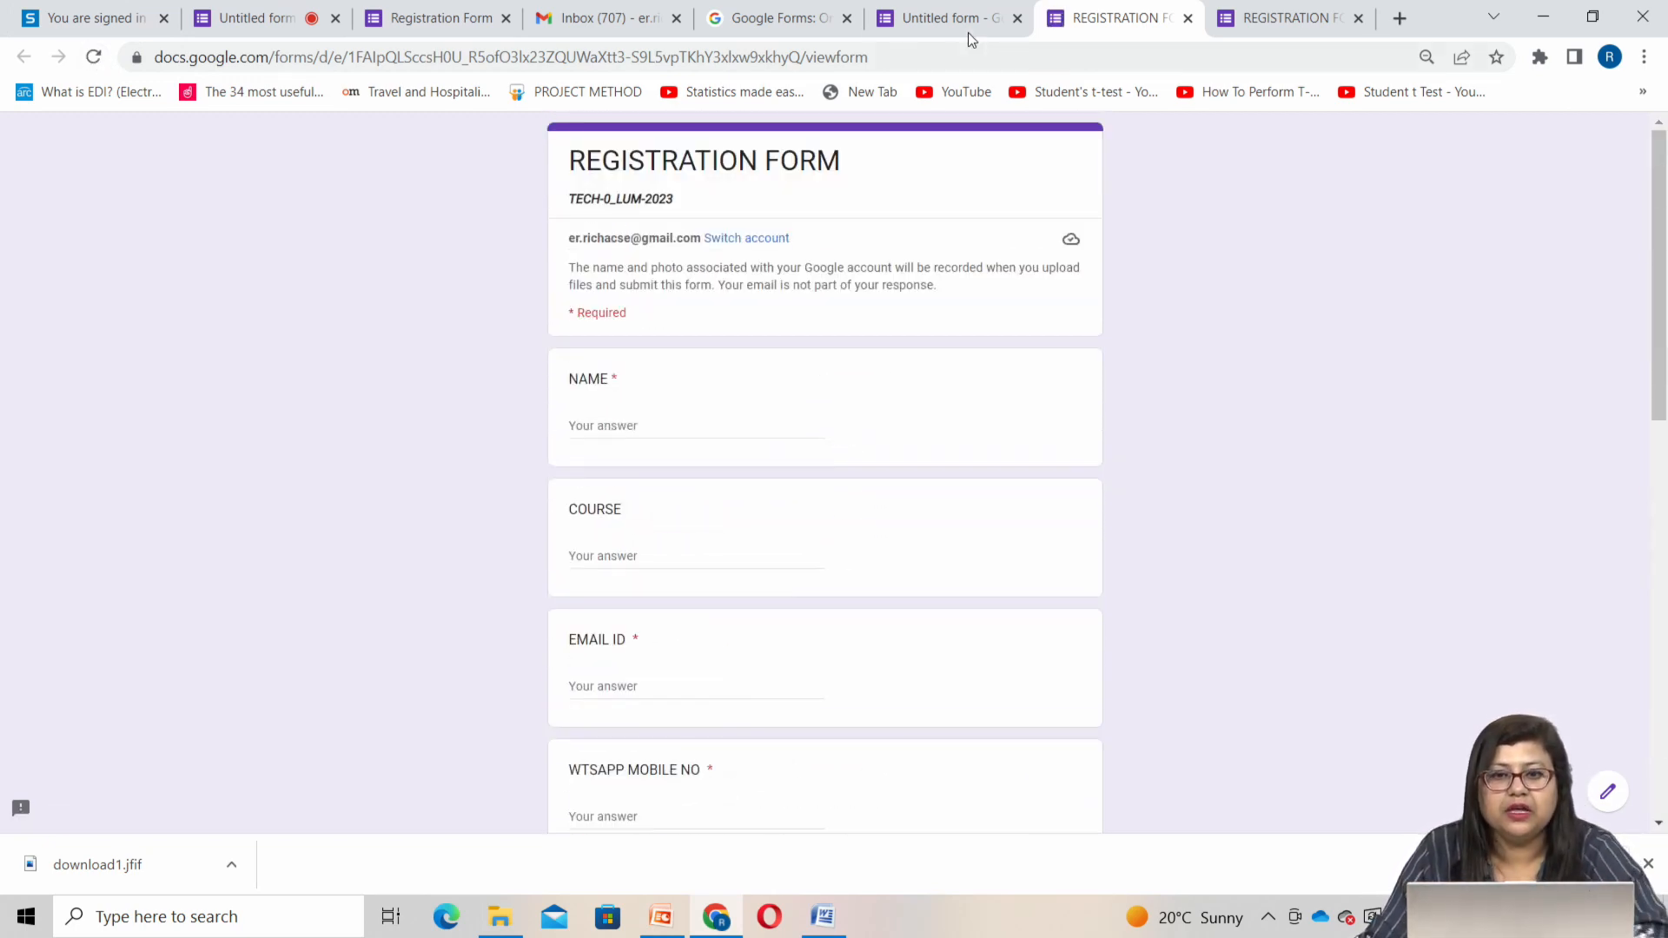
In the form editor, set the theme's header image to the colorful capsule-shaped candies picture from the Work and School themes
click(938, 17)
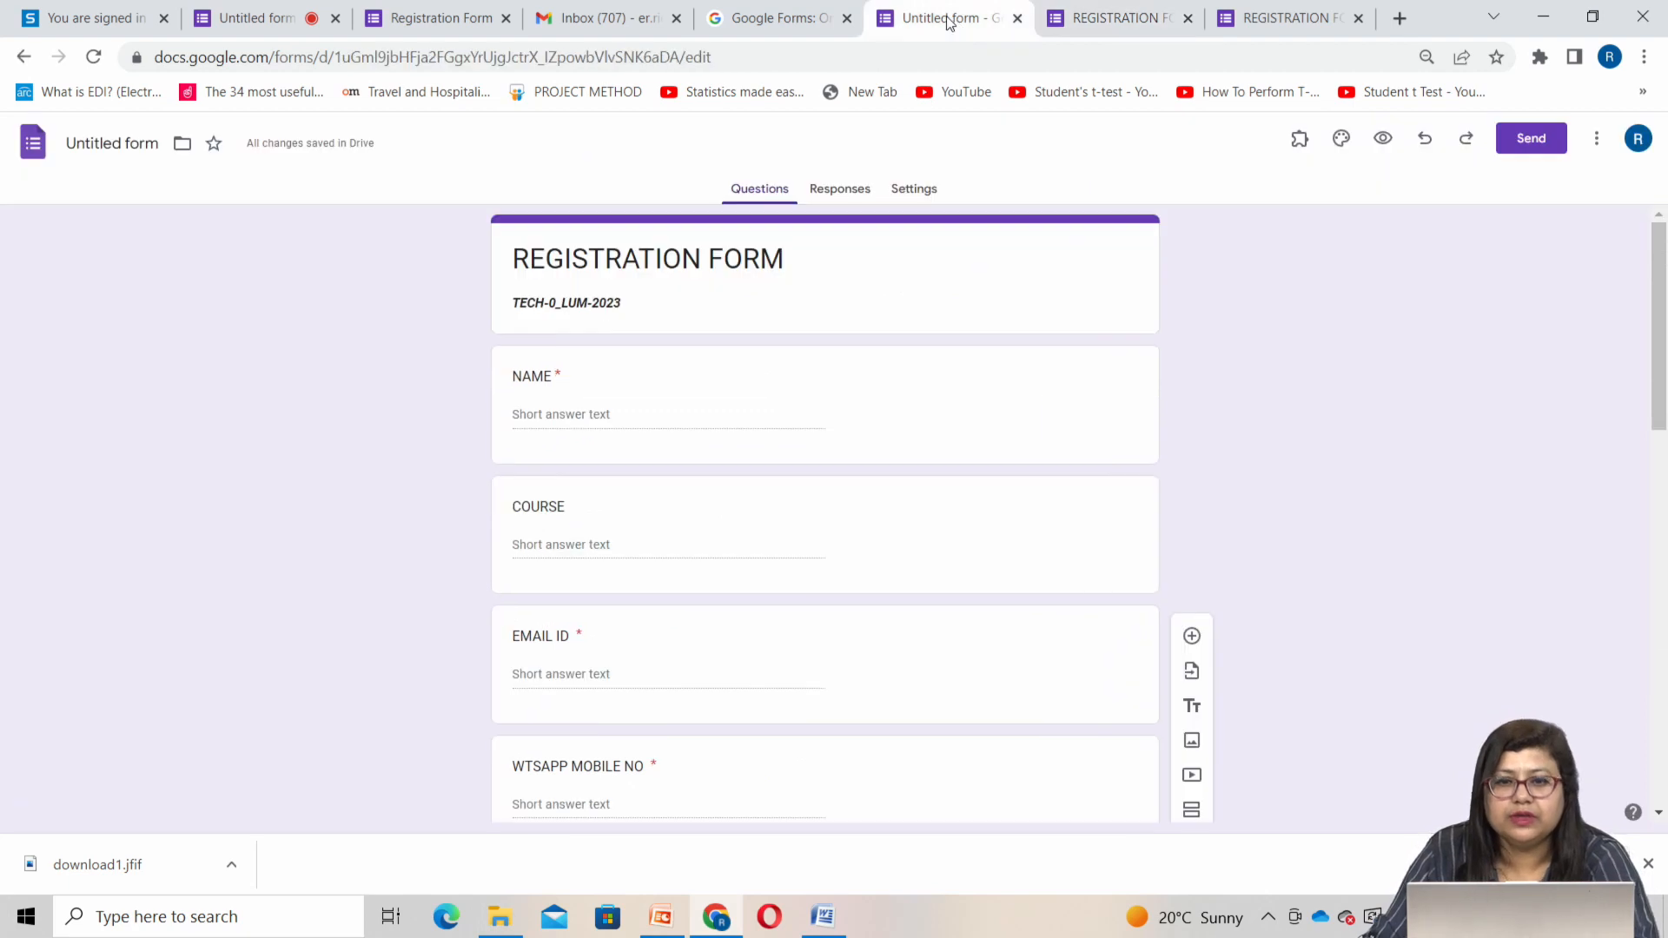
click(1341, 140)
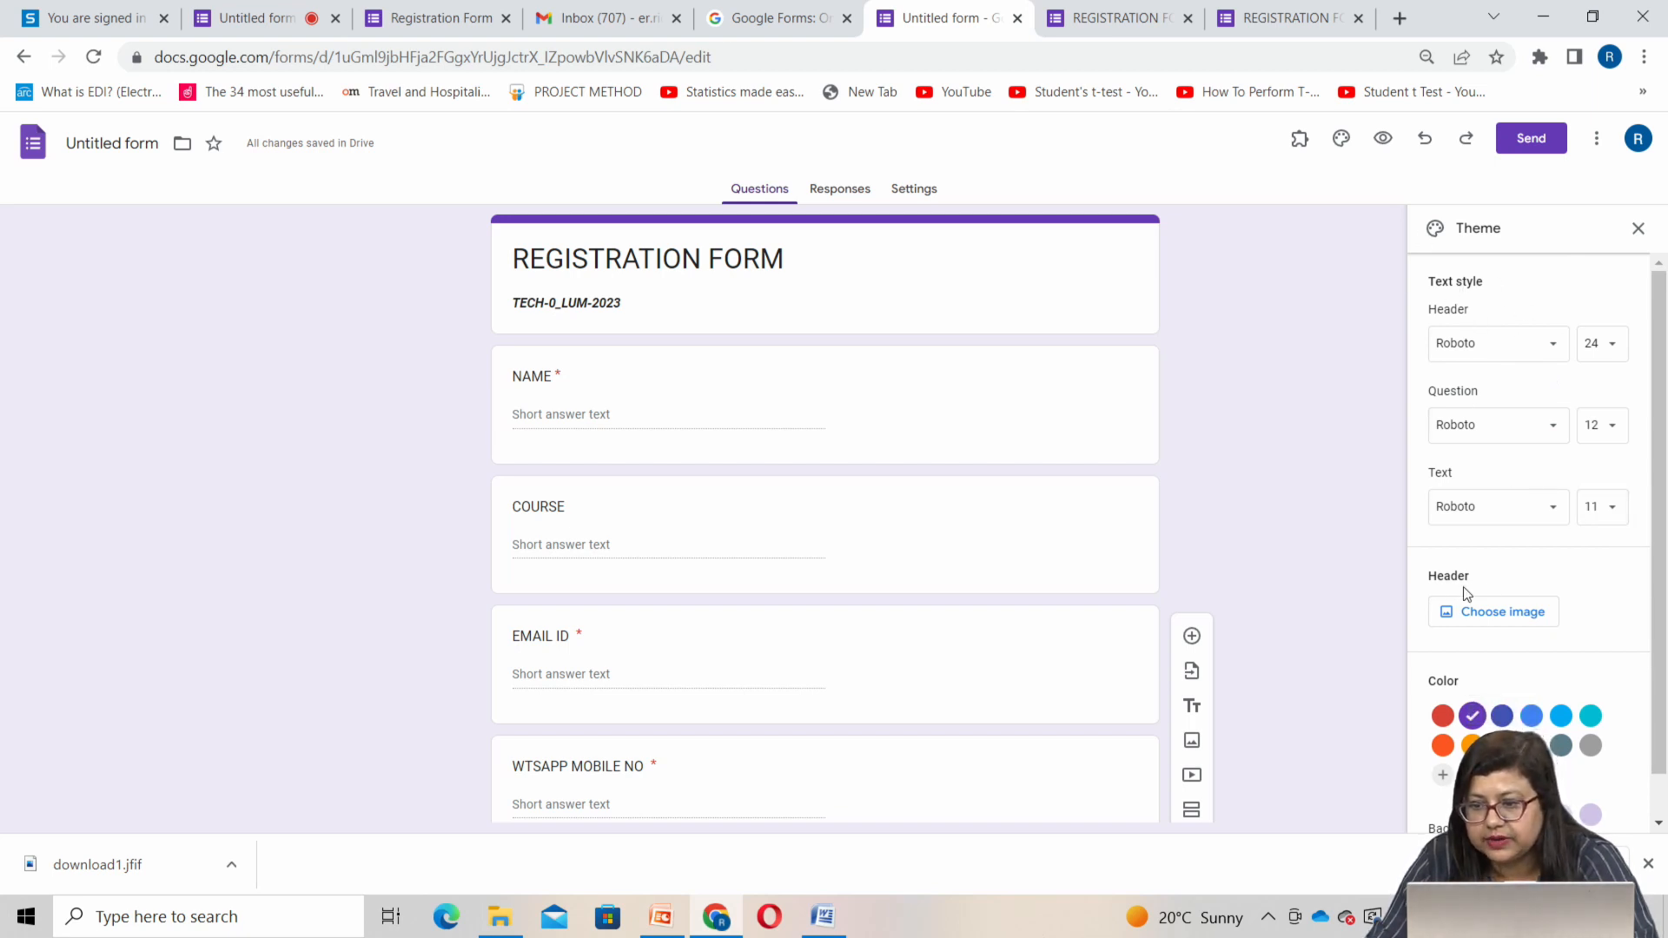
click(1494, 613)
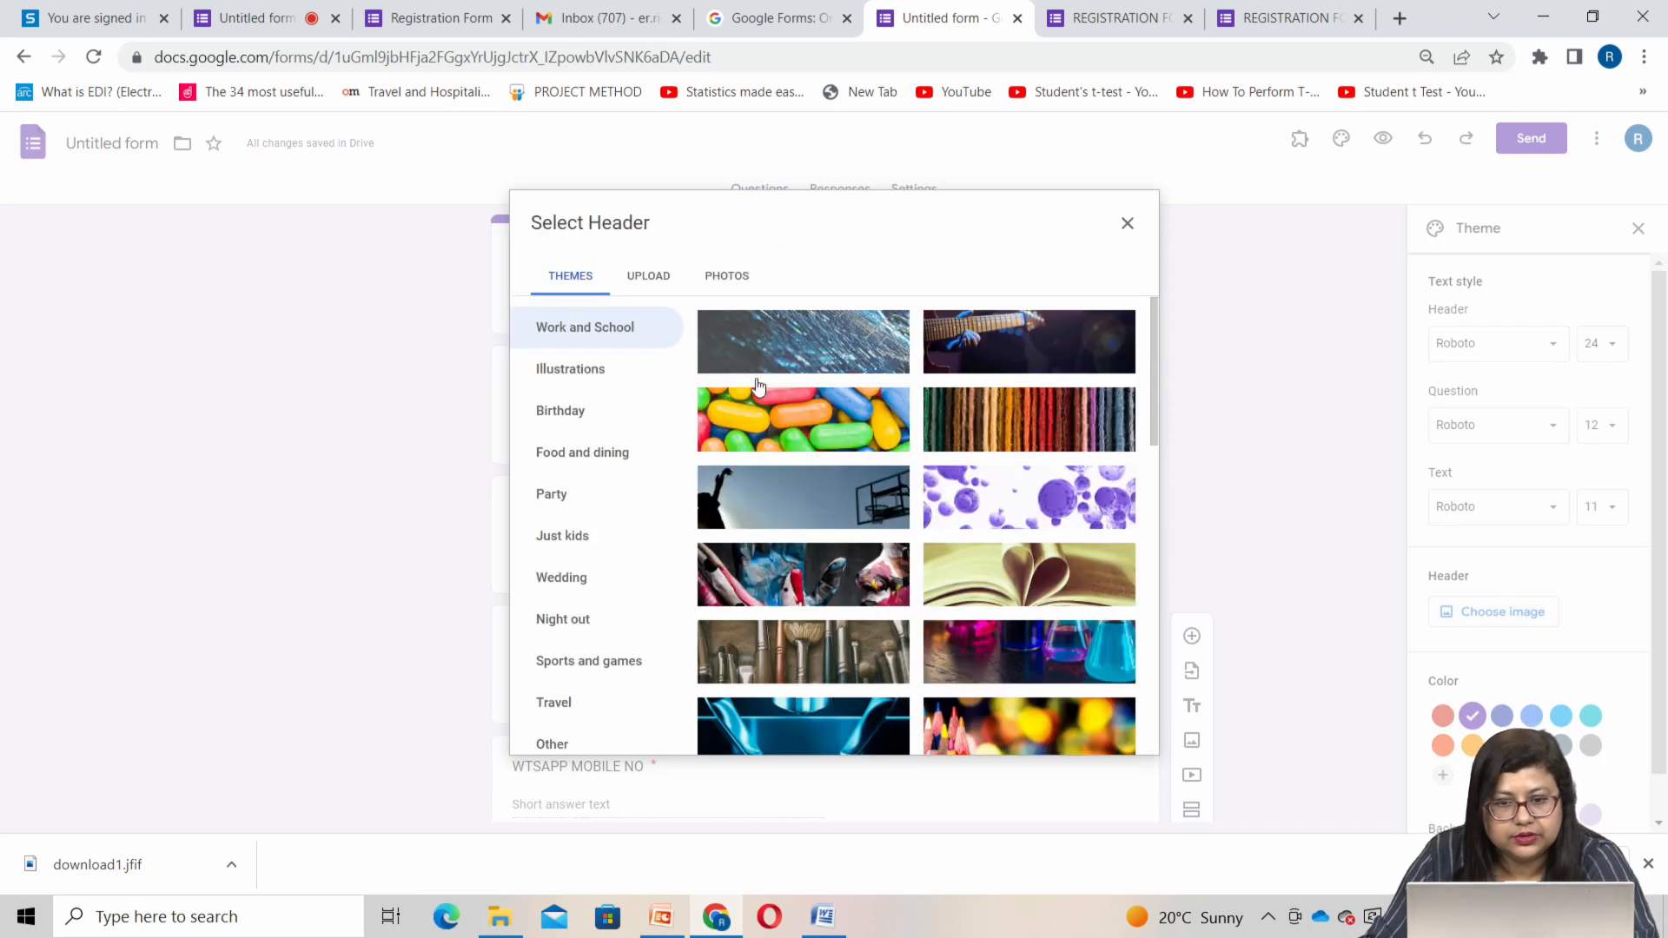
click(825, 428)
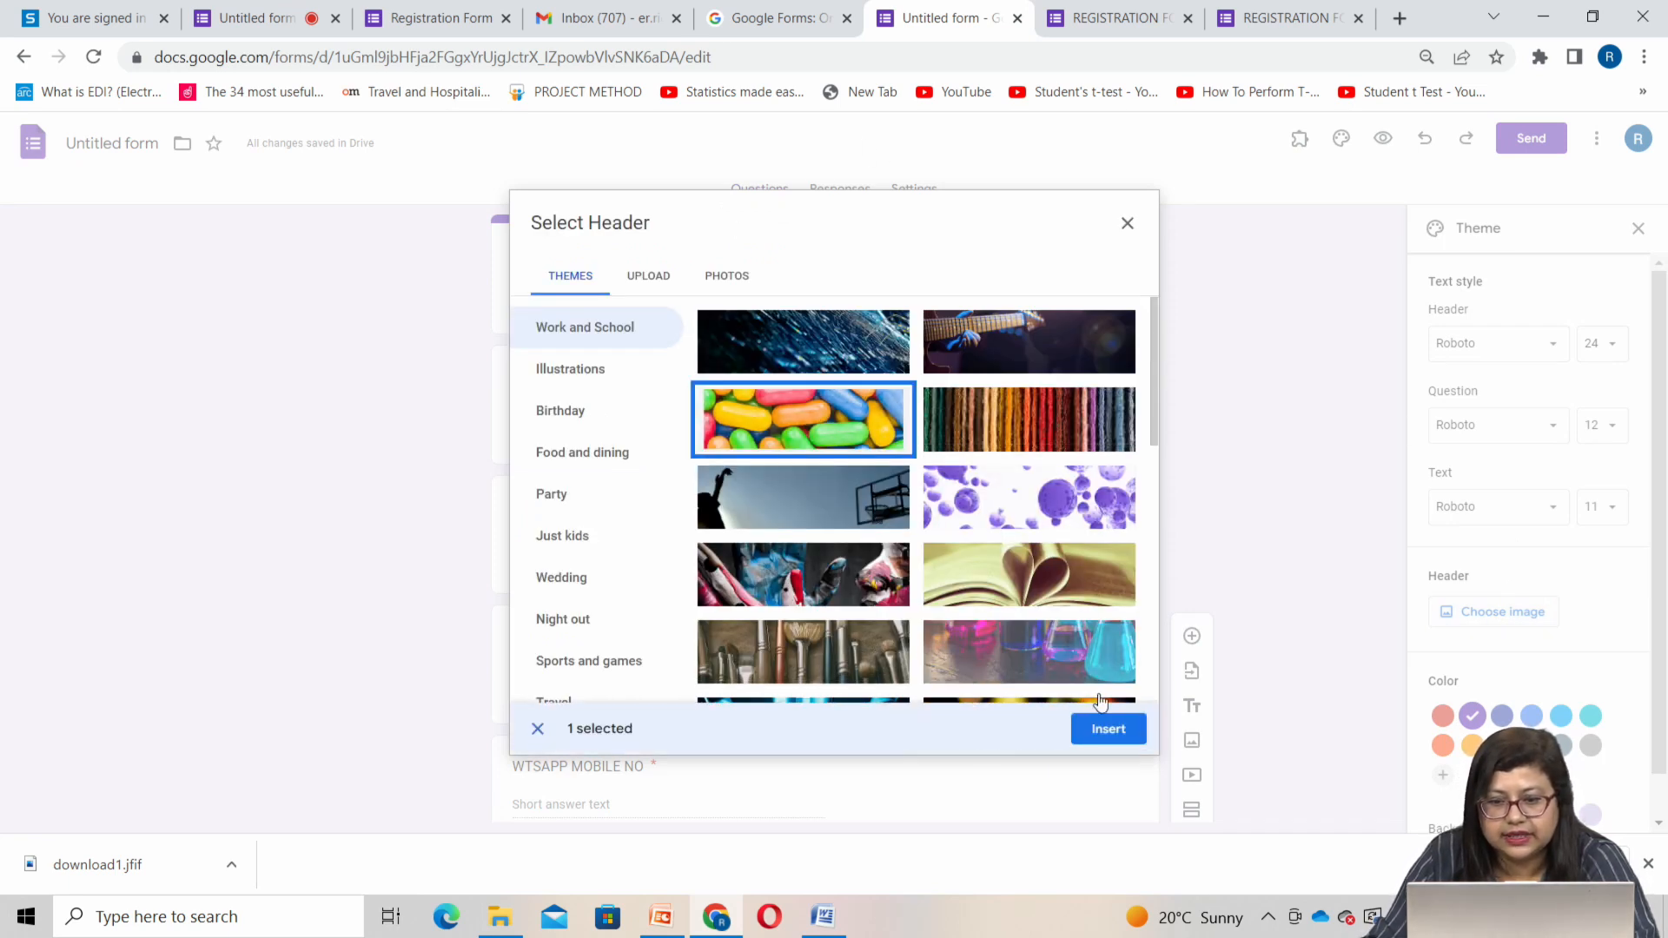
click(1106, 731)
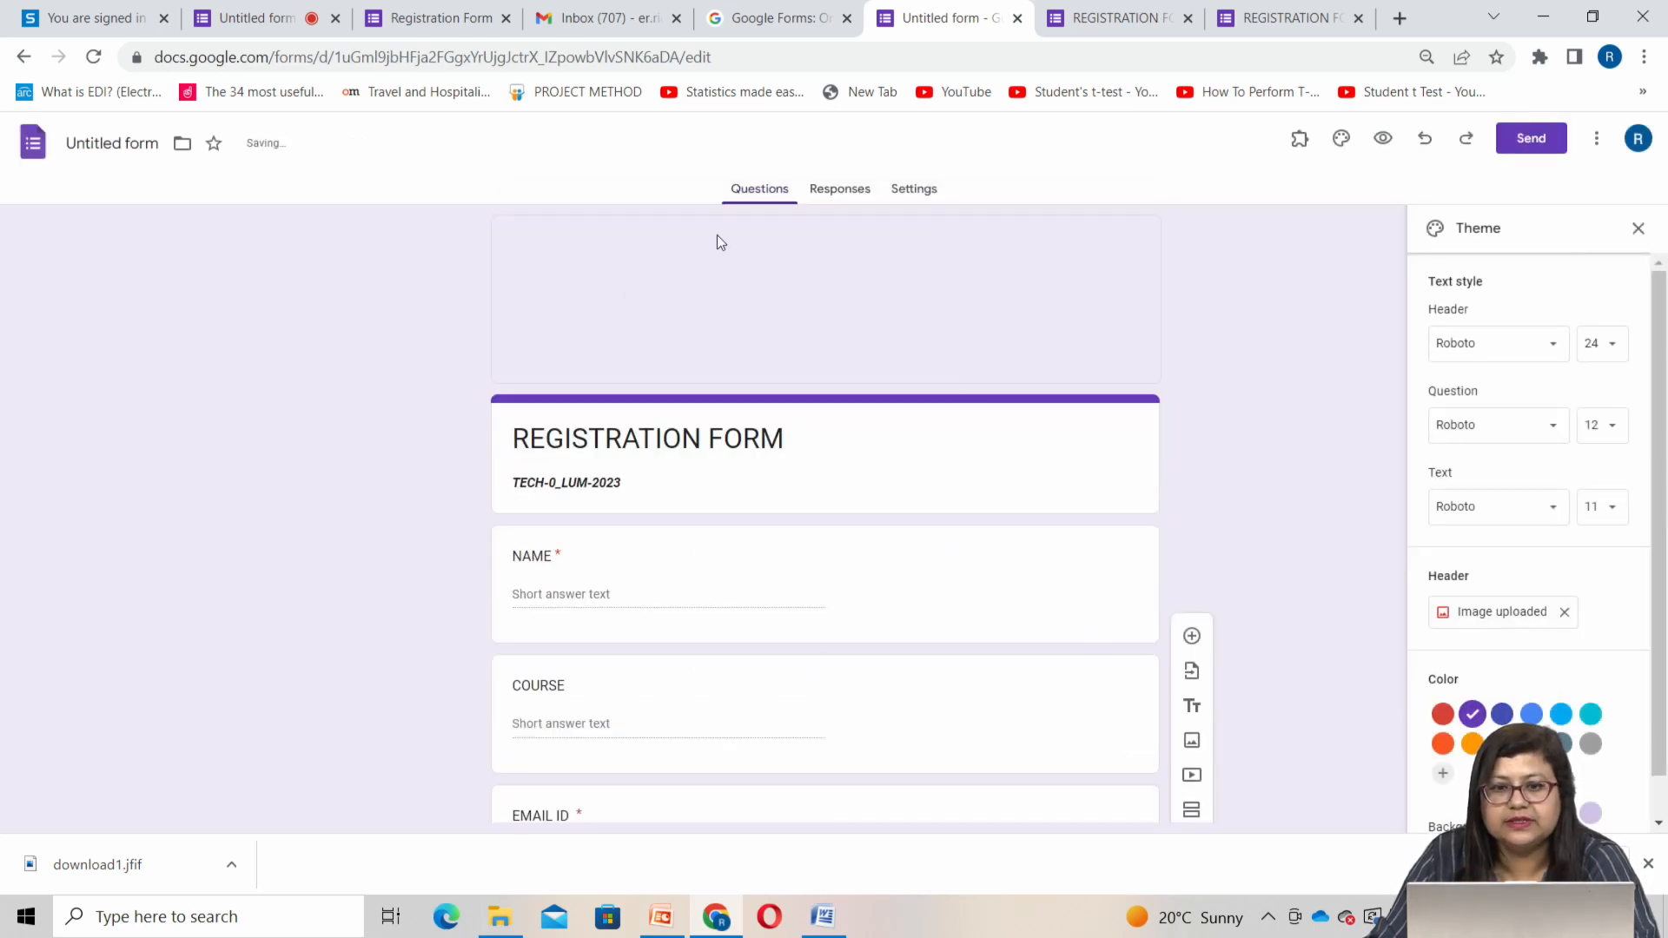
scroll(1012, 608, down, 4)
scroll(1021, 643, up, 4)
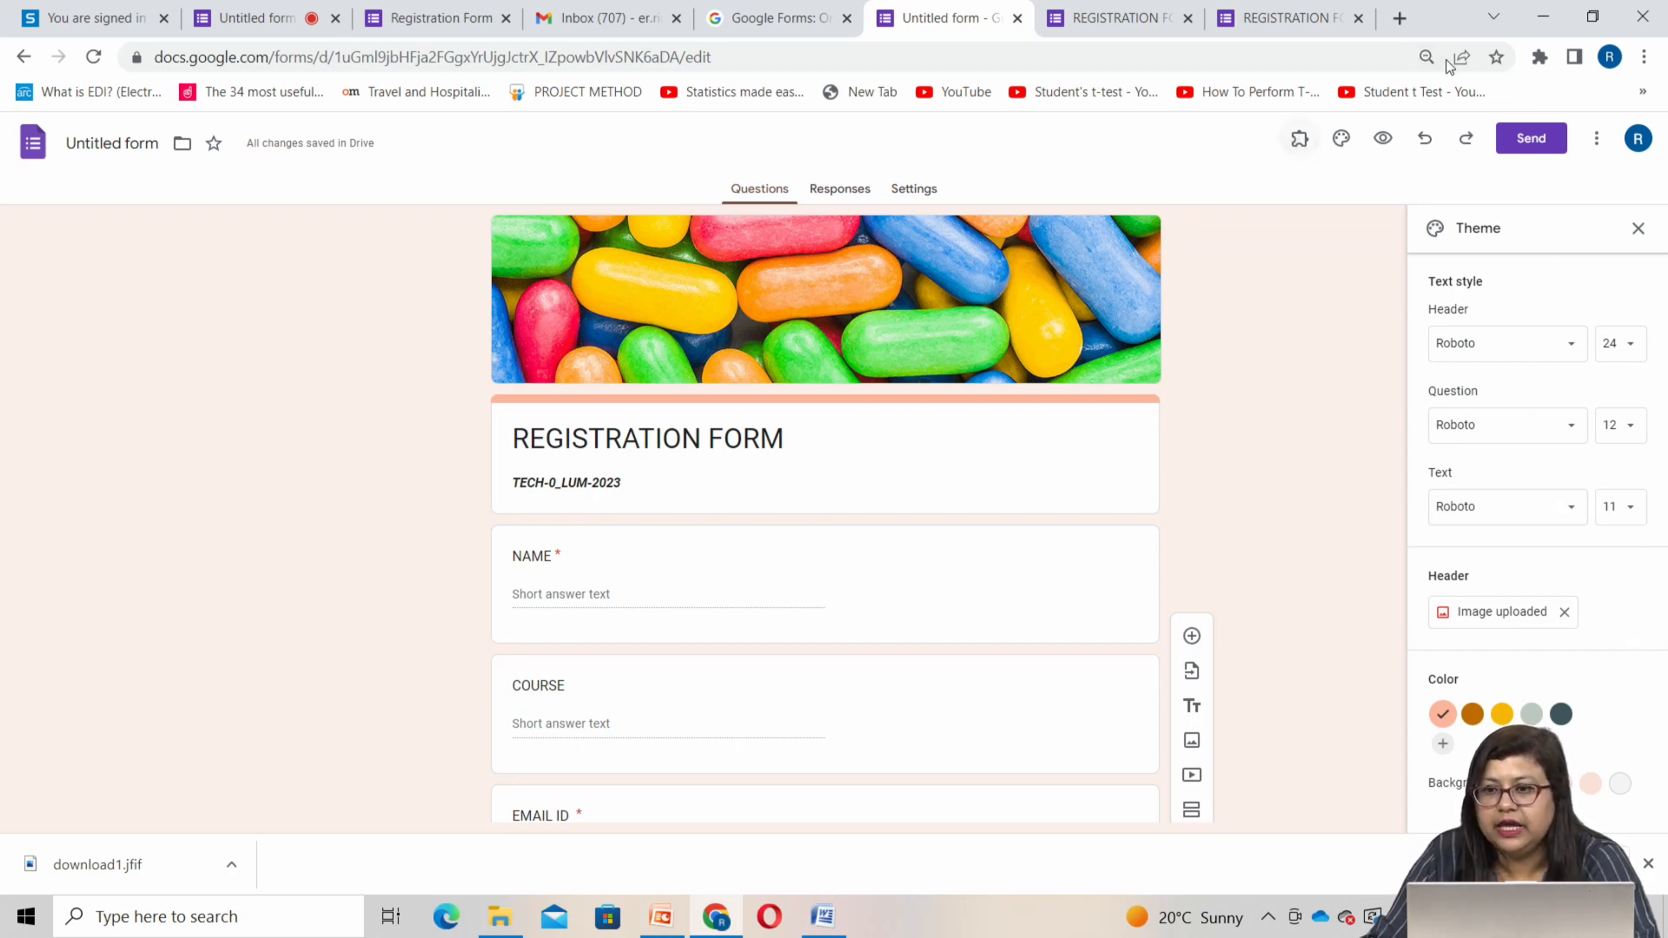
Look at the form's sending options, including email and the shareable link, and close them without sending
click(1552, 140)
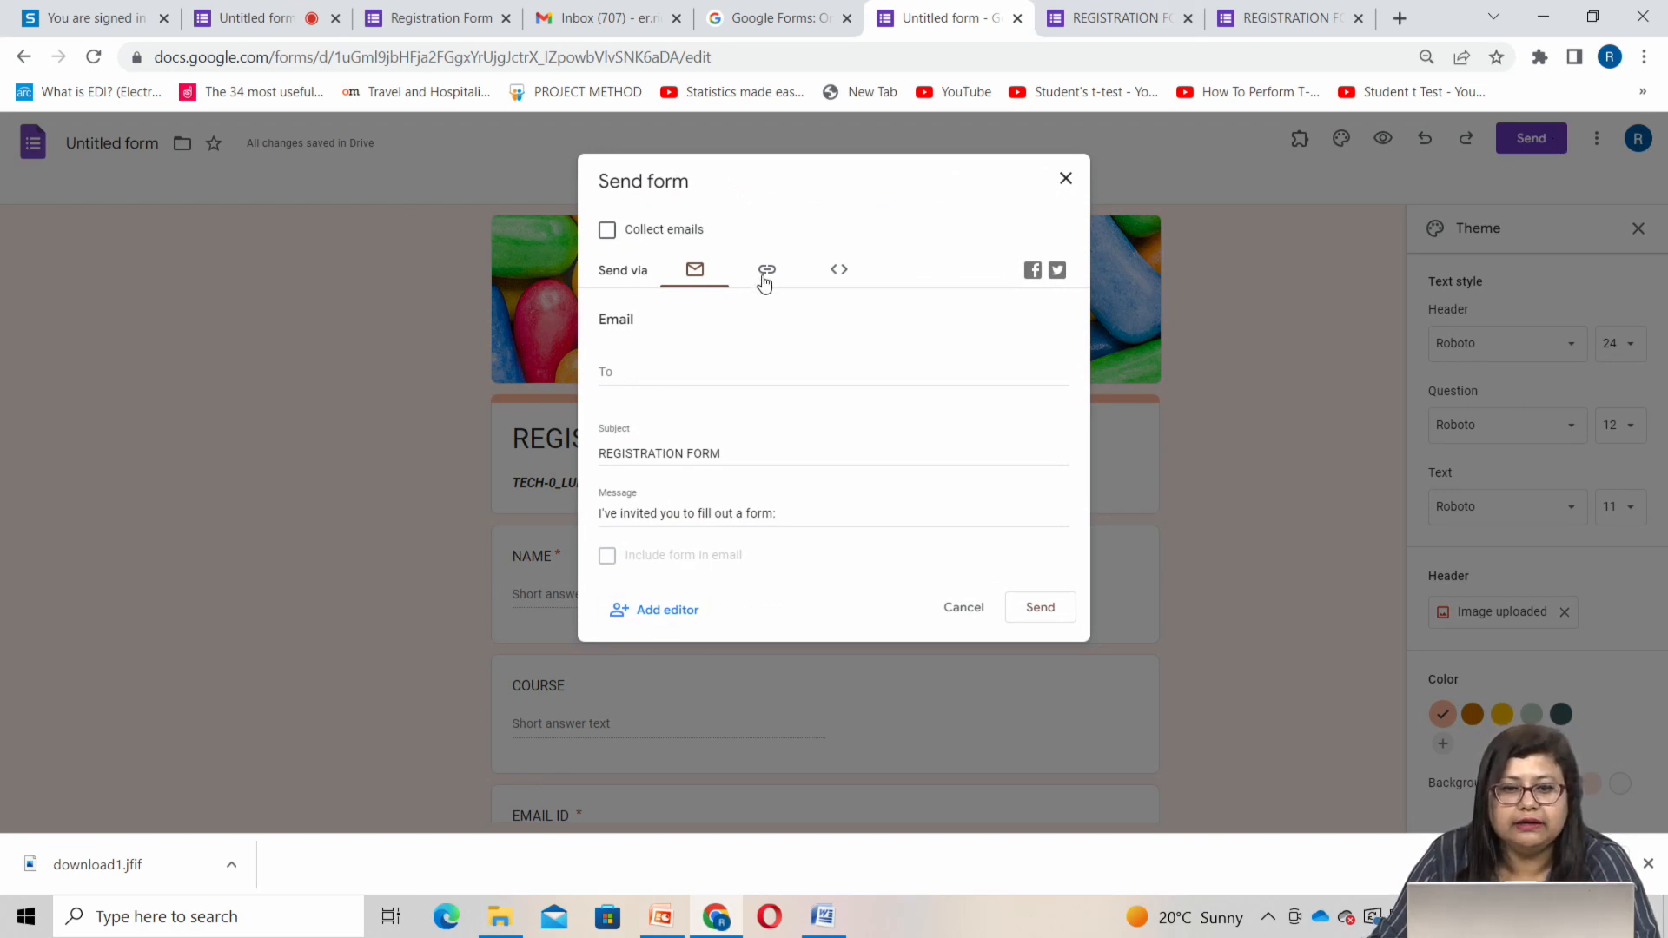
click(847, 281)
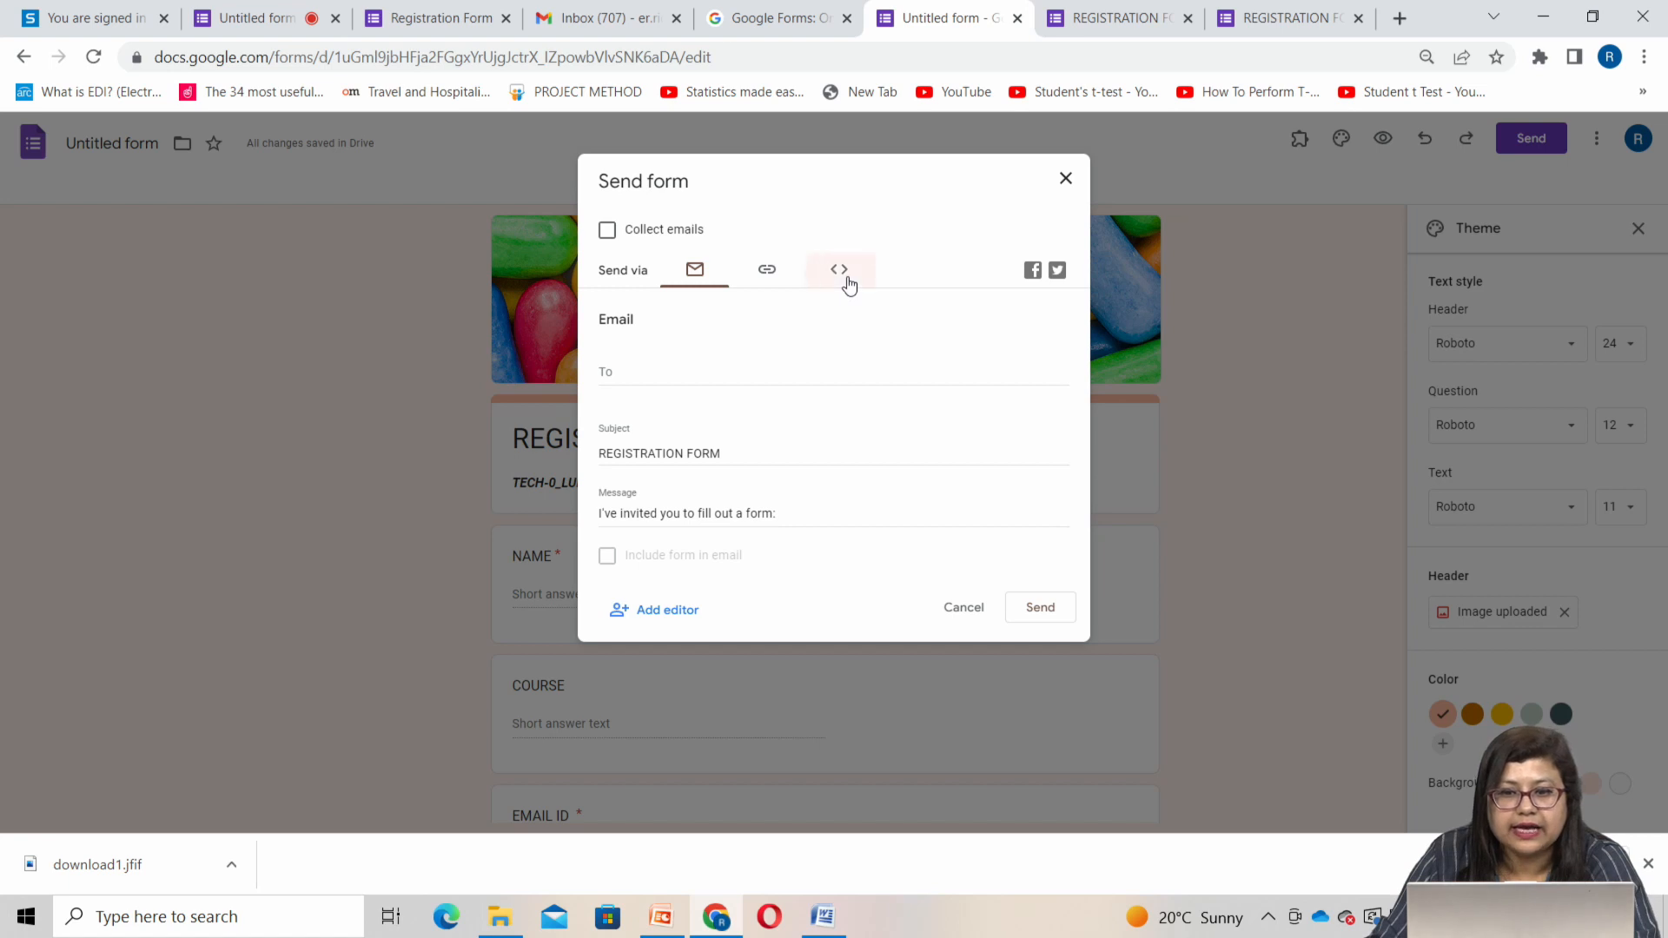
click(767, 275)
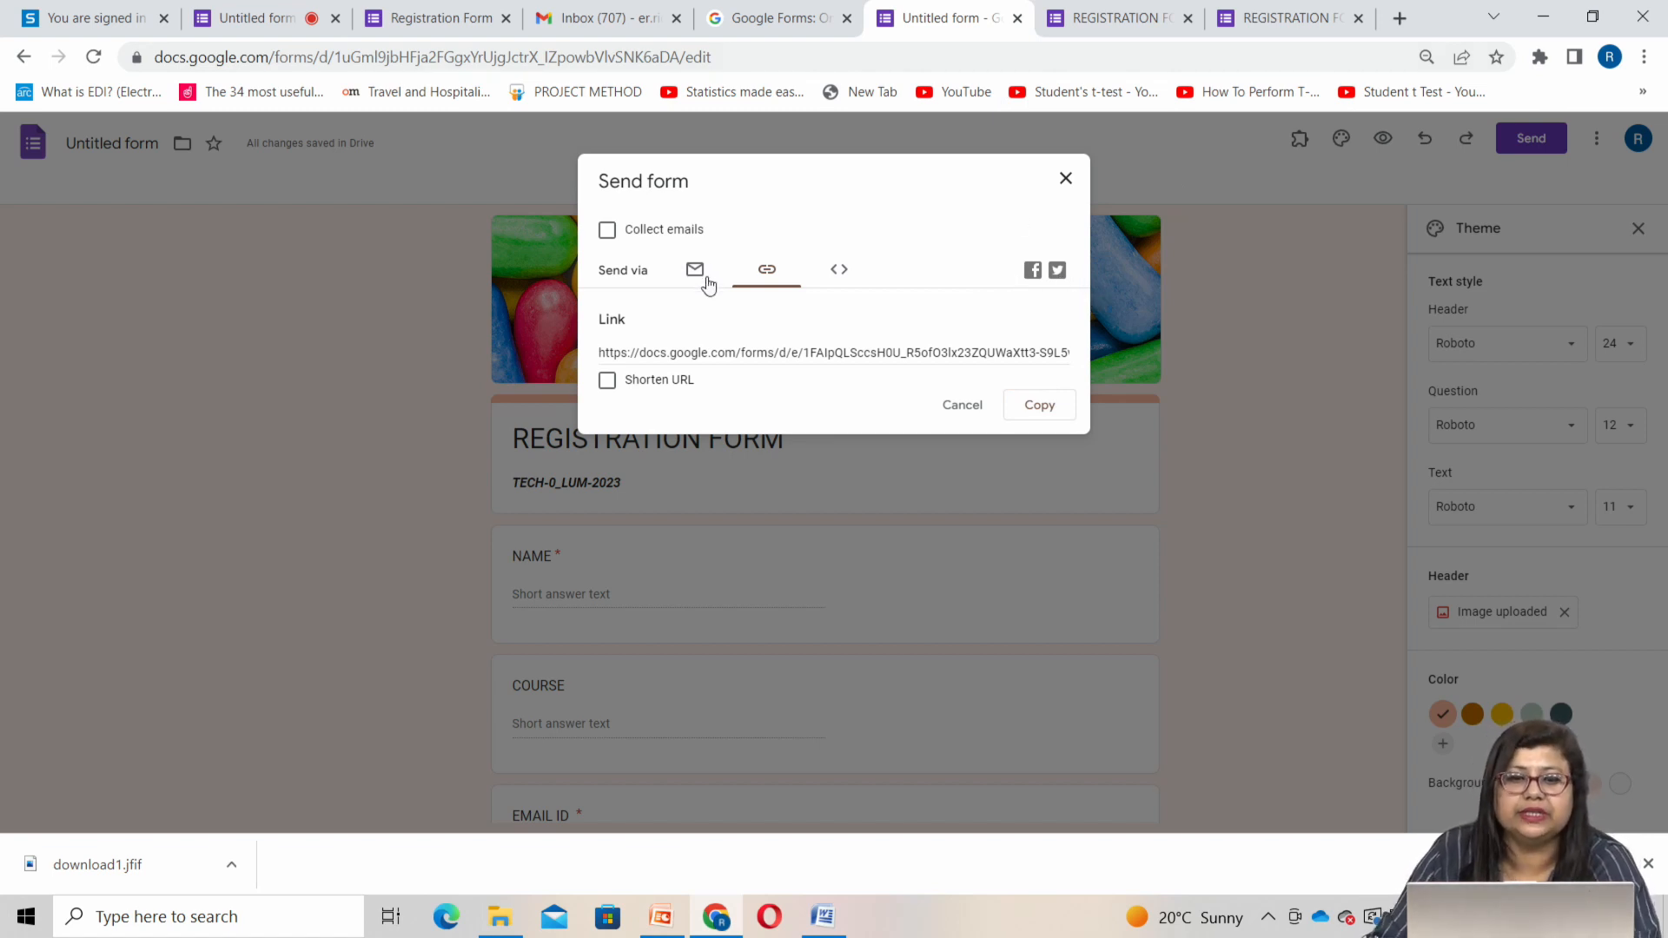
click(1066, 179)
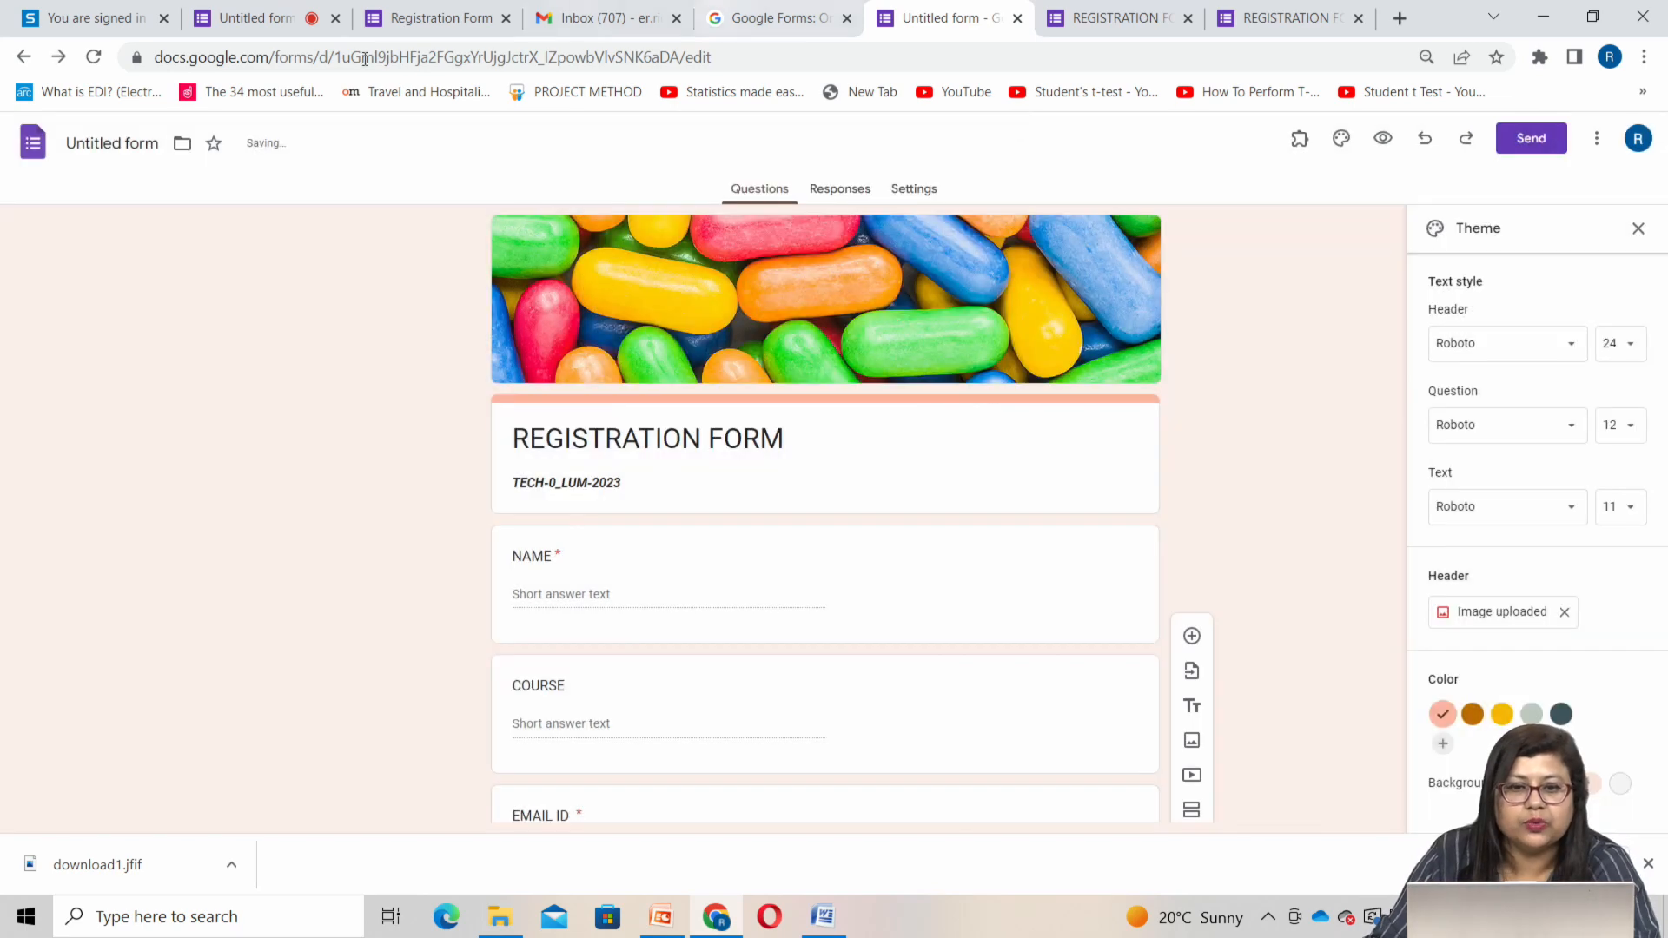
Glance through the finished form, switch to the googleformsnotes presentation in PowerPoint and show its TEMPLATES slide
scroll(766, 643, down, 15)
scroll(775, 584, up, 5)
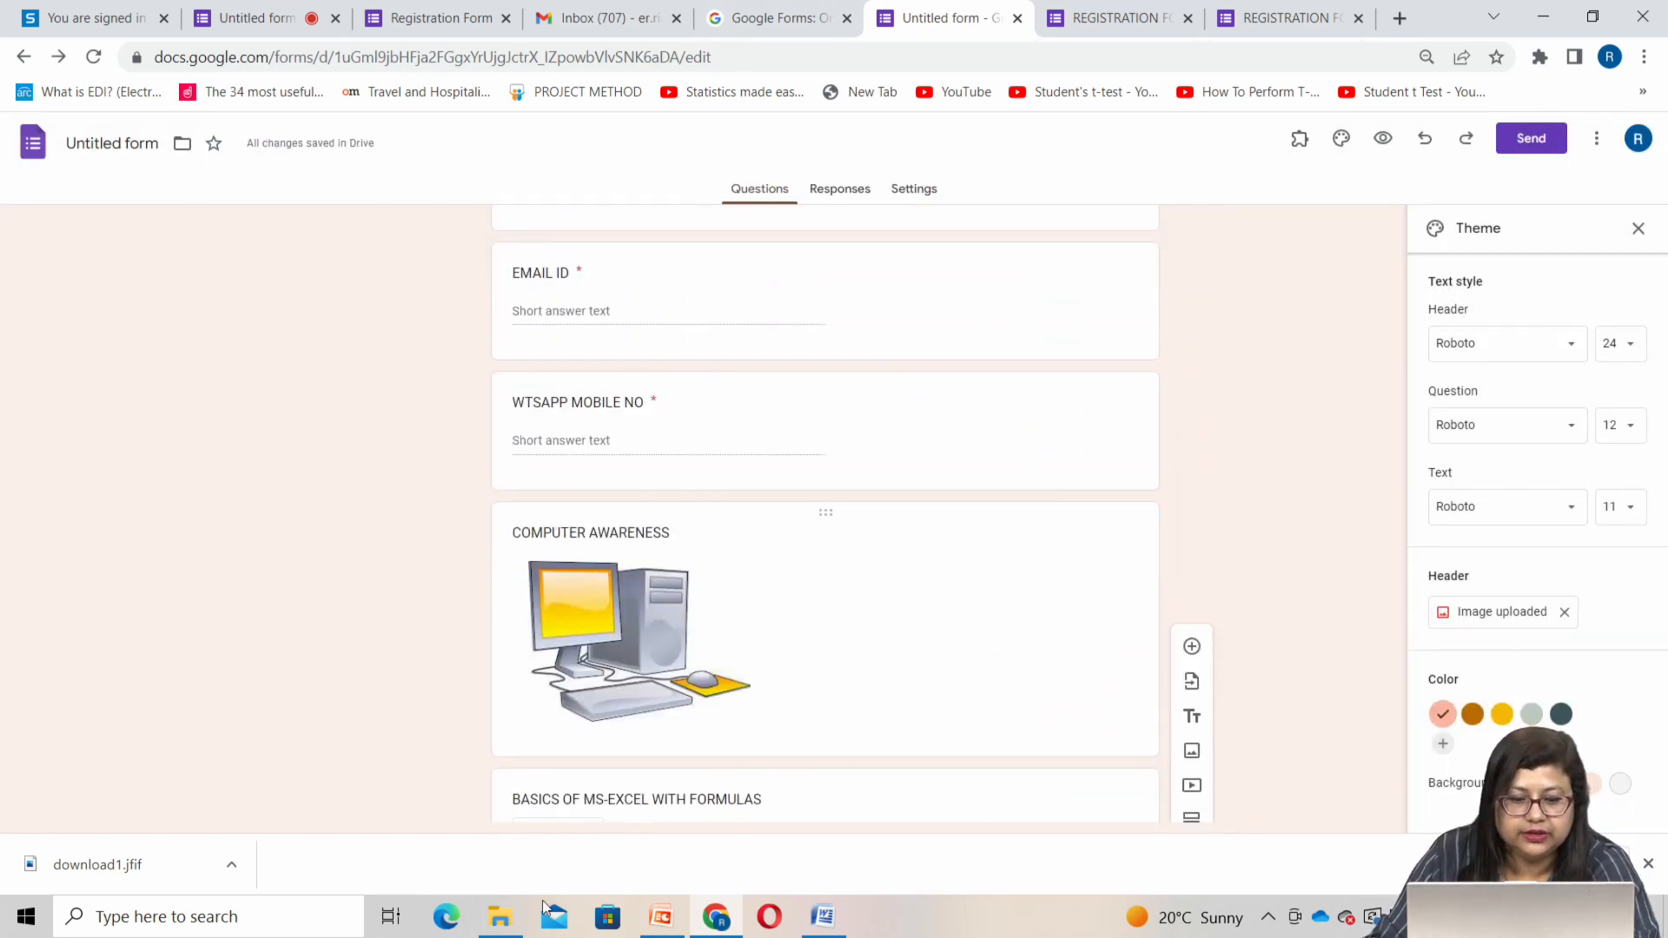
click(661, 917)
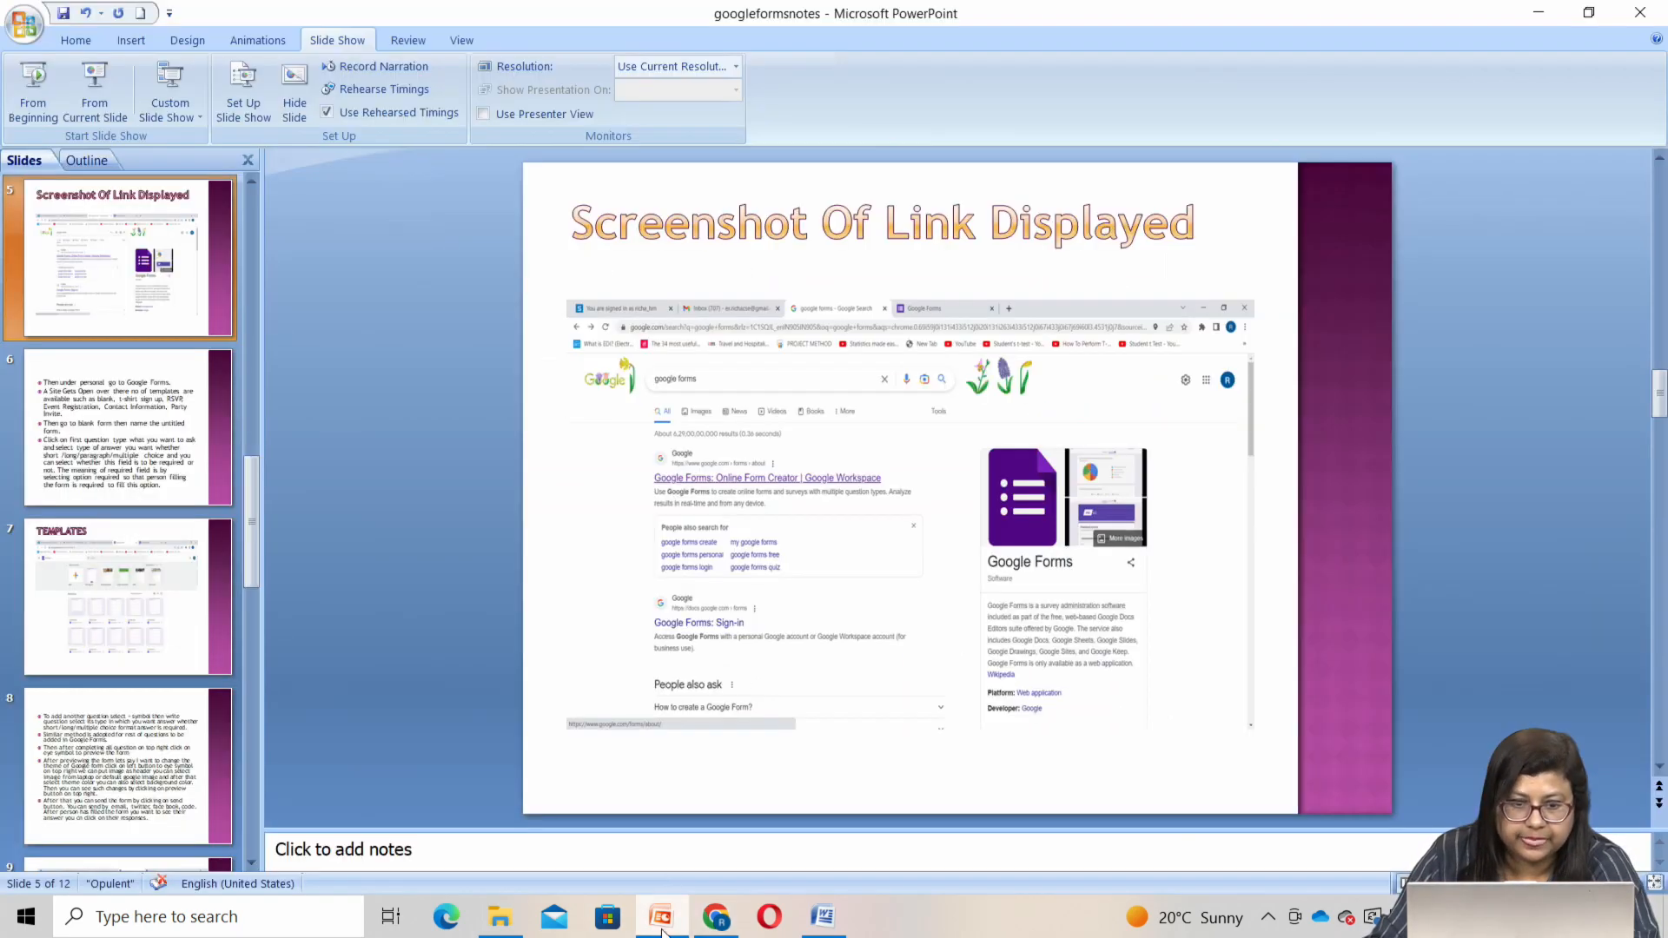
click(142, 605)
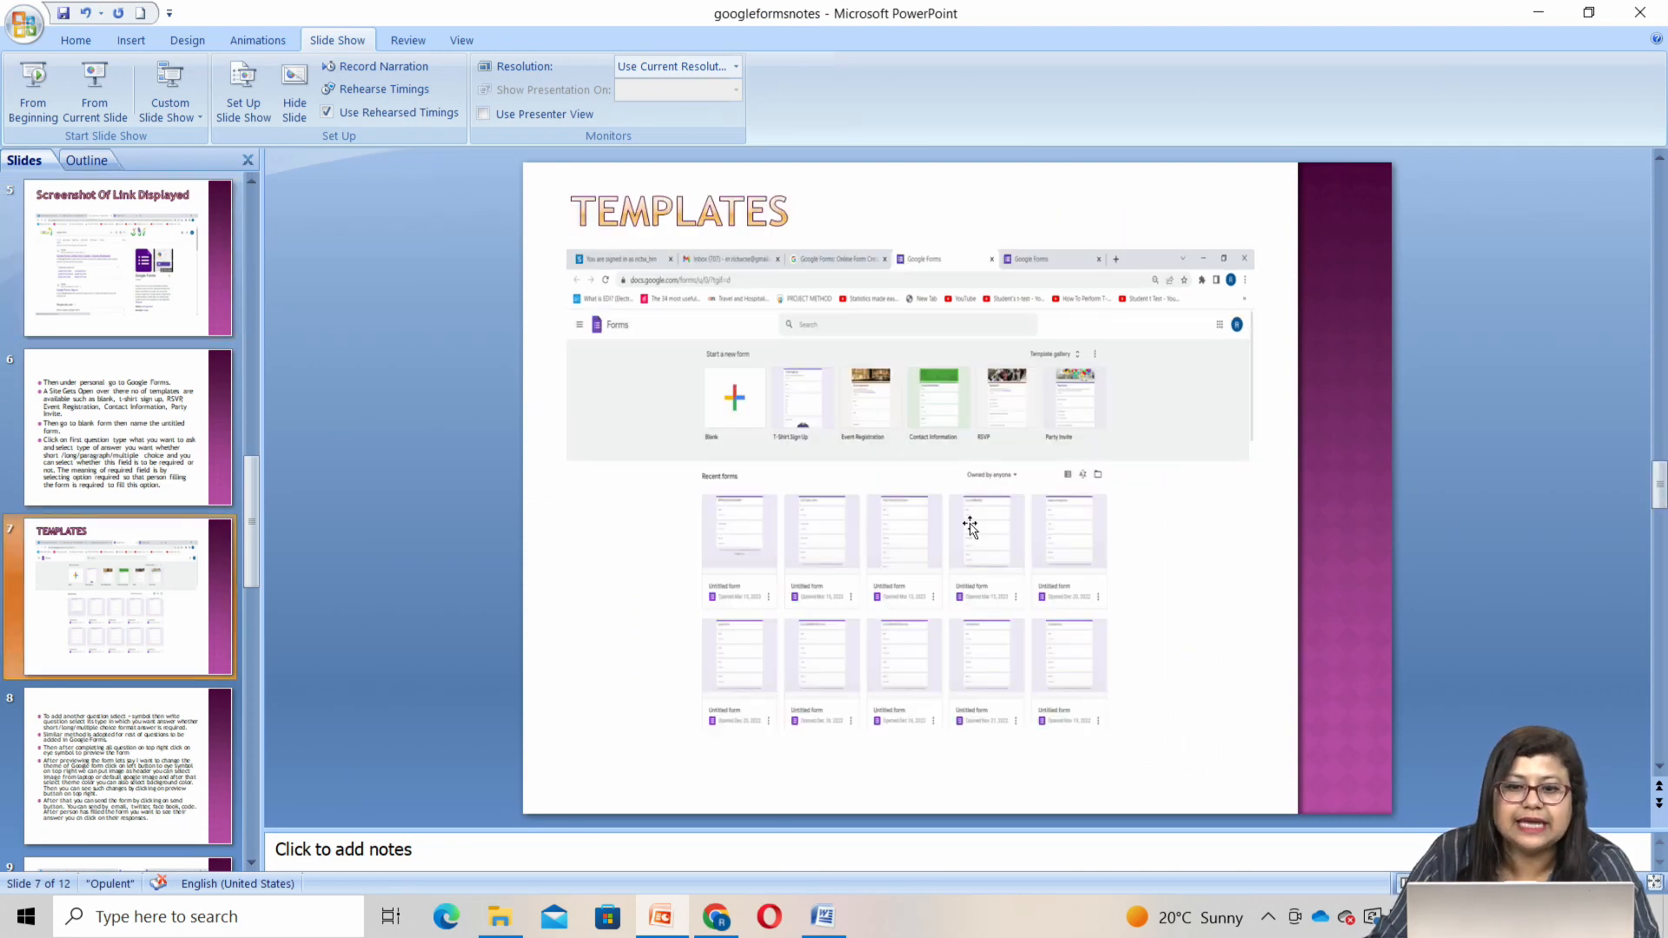
Go through the slides on adding questions, previewing and sending, then the Select Header and form responses screenshots
click(130, 764)
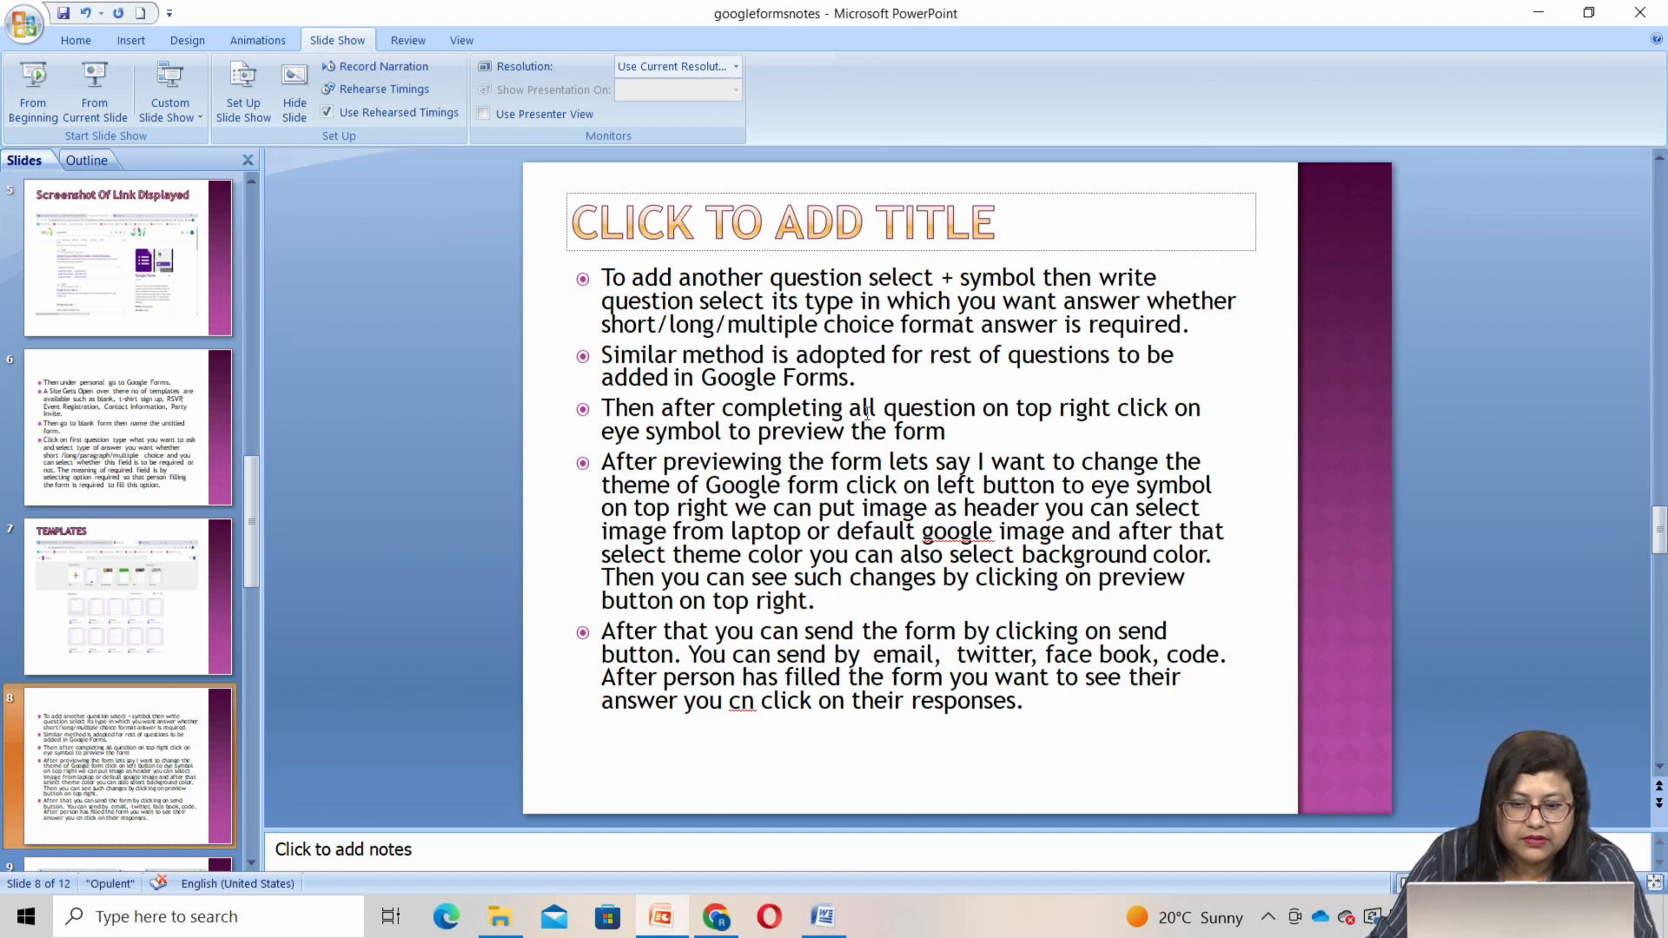
scroll(500, 314, down, 2)
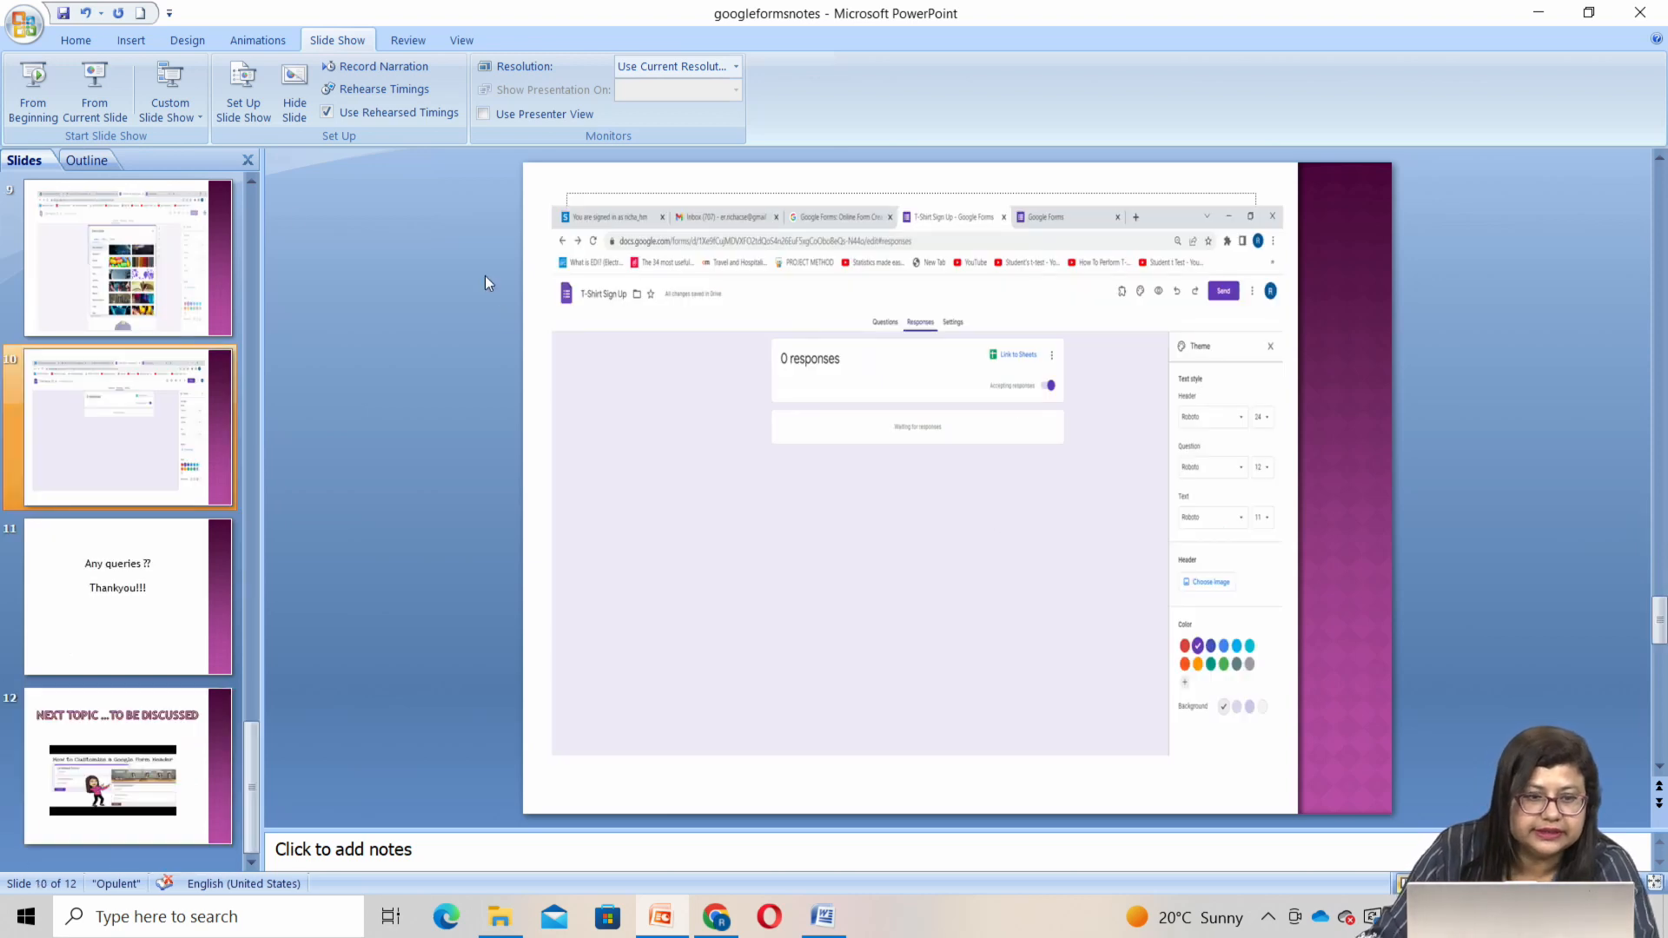
click(156, 290)
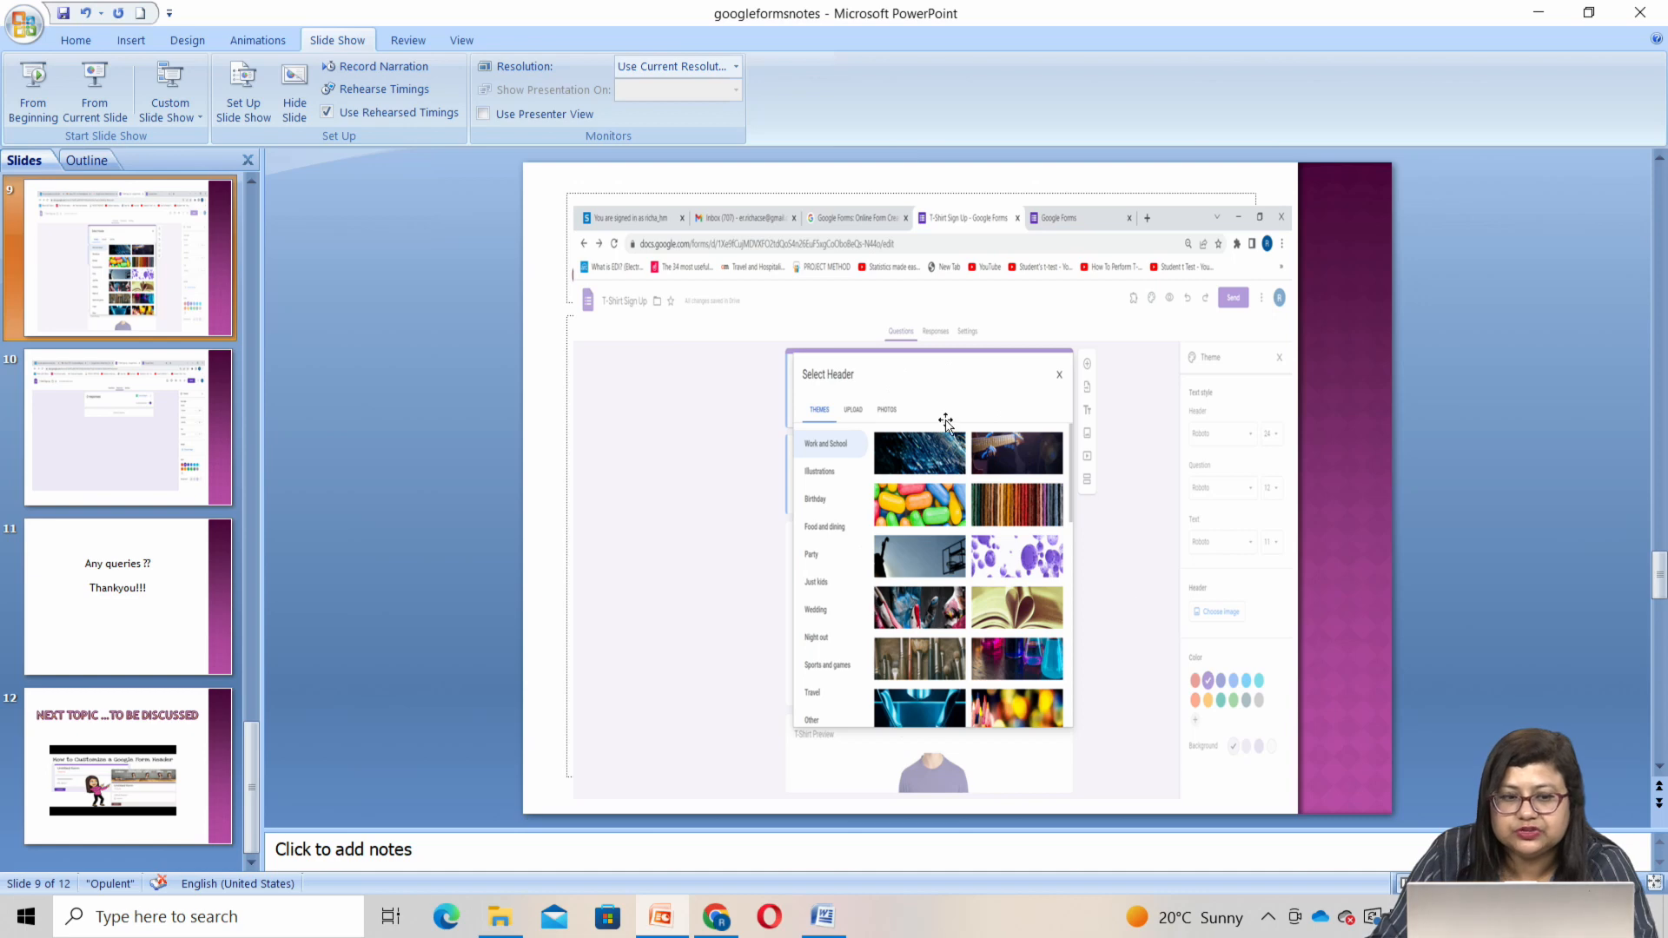
click(113, 440)
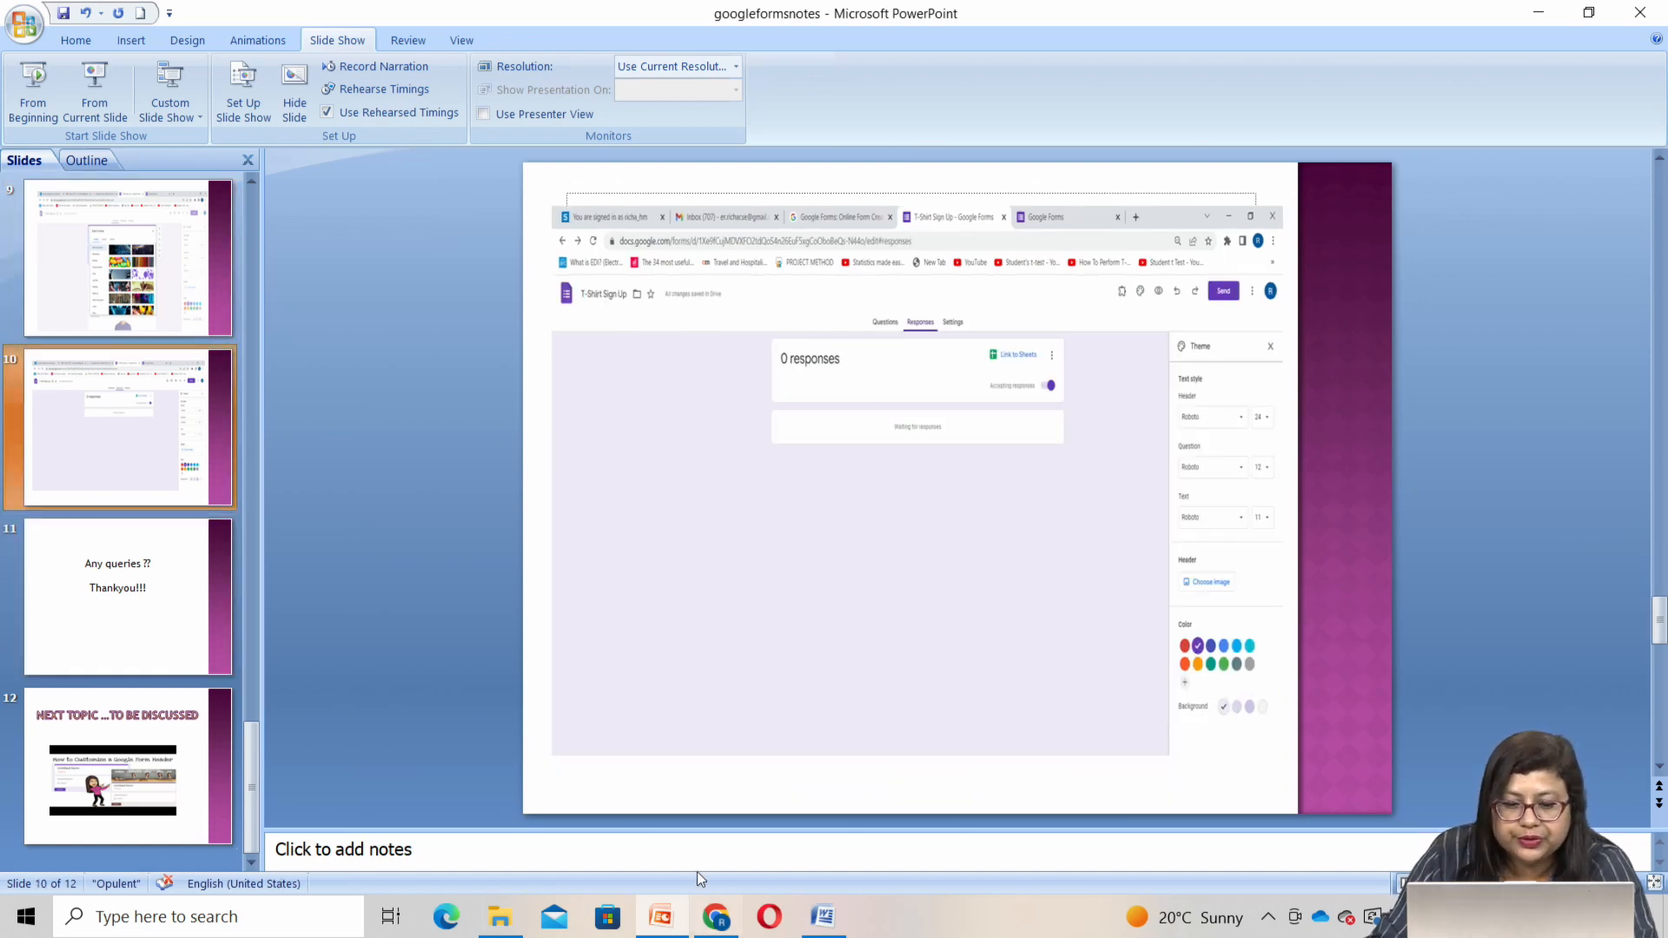
Switch to the form in Chrome and link its responses to a new spreadsheet named Untitled form (Responses)
click(714, 919)
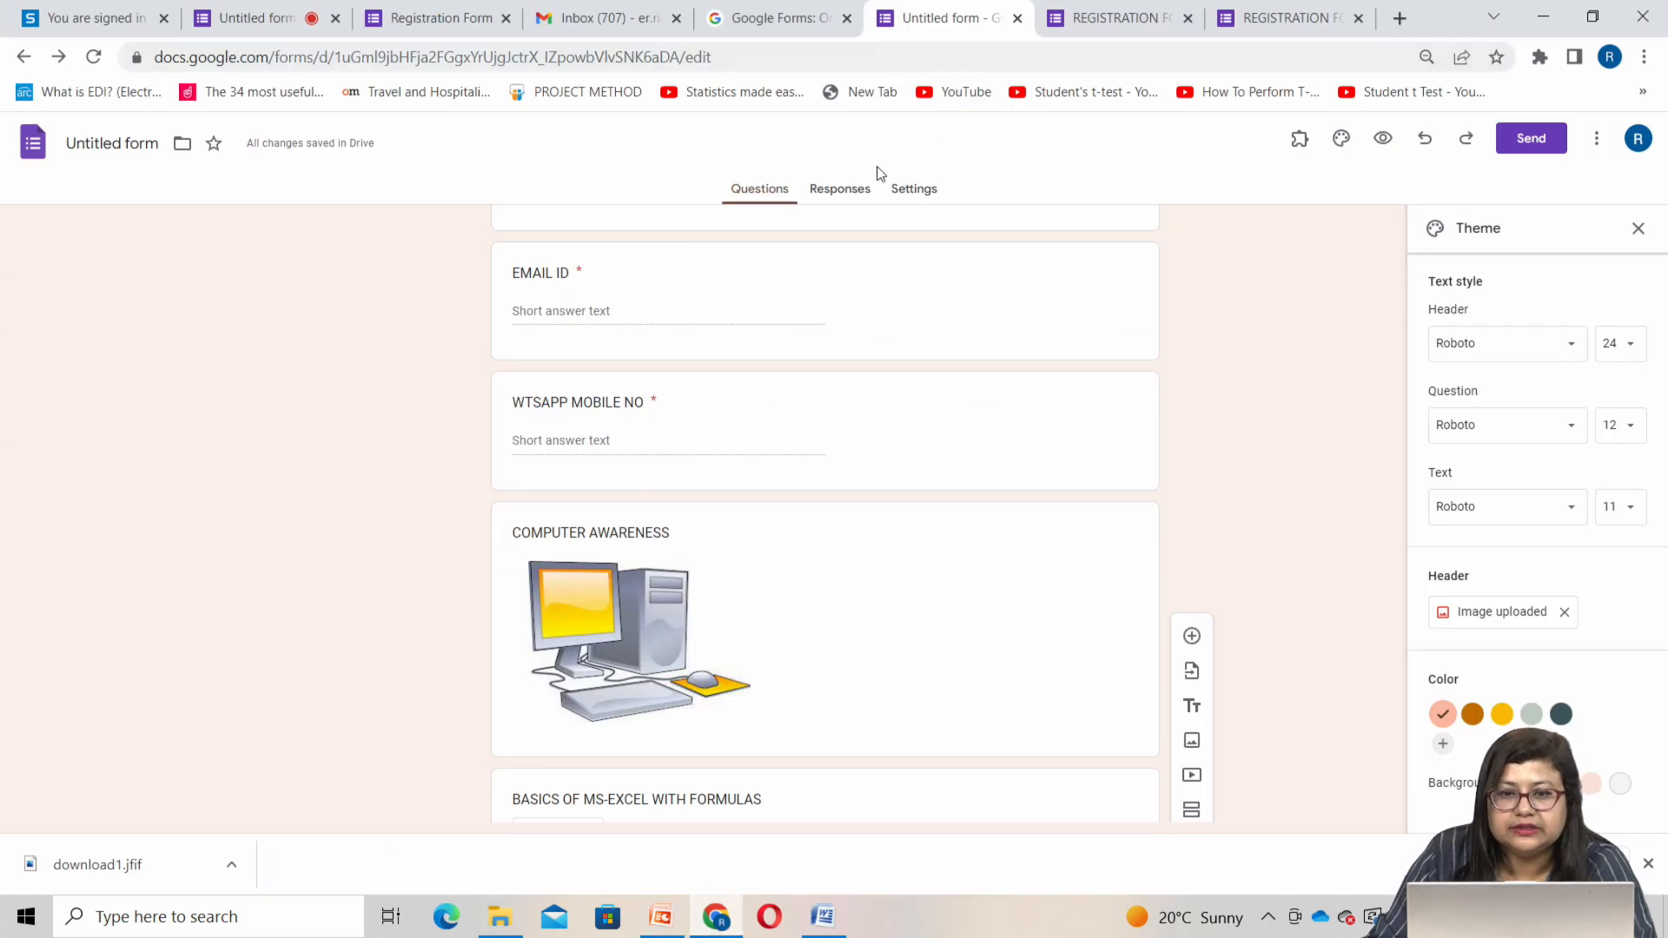
click(847, 191)
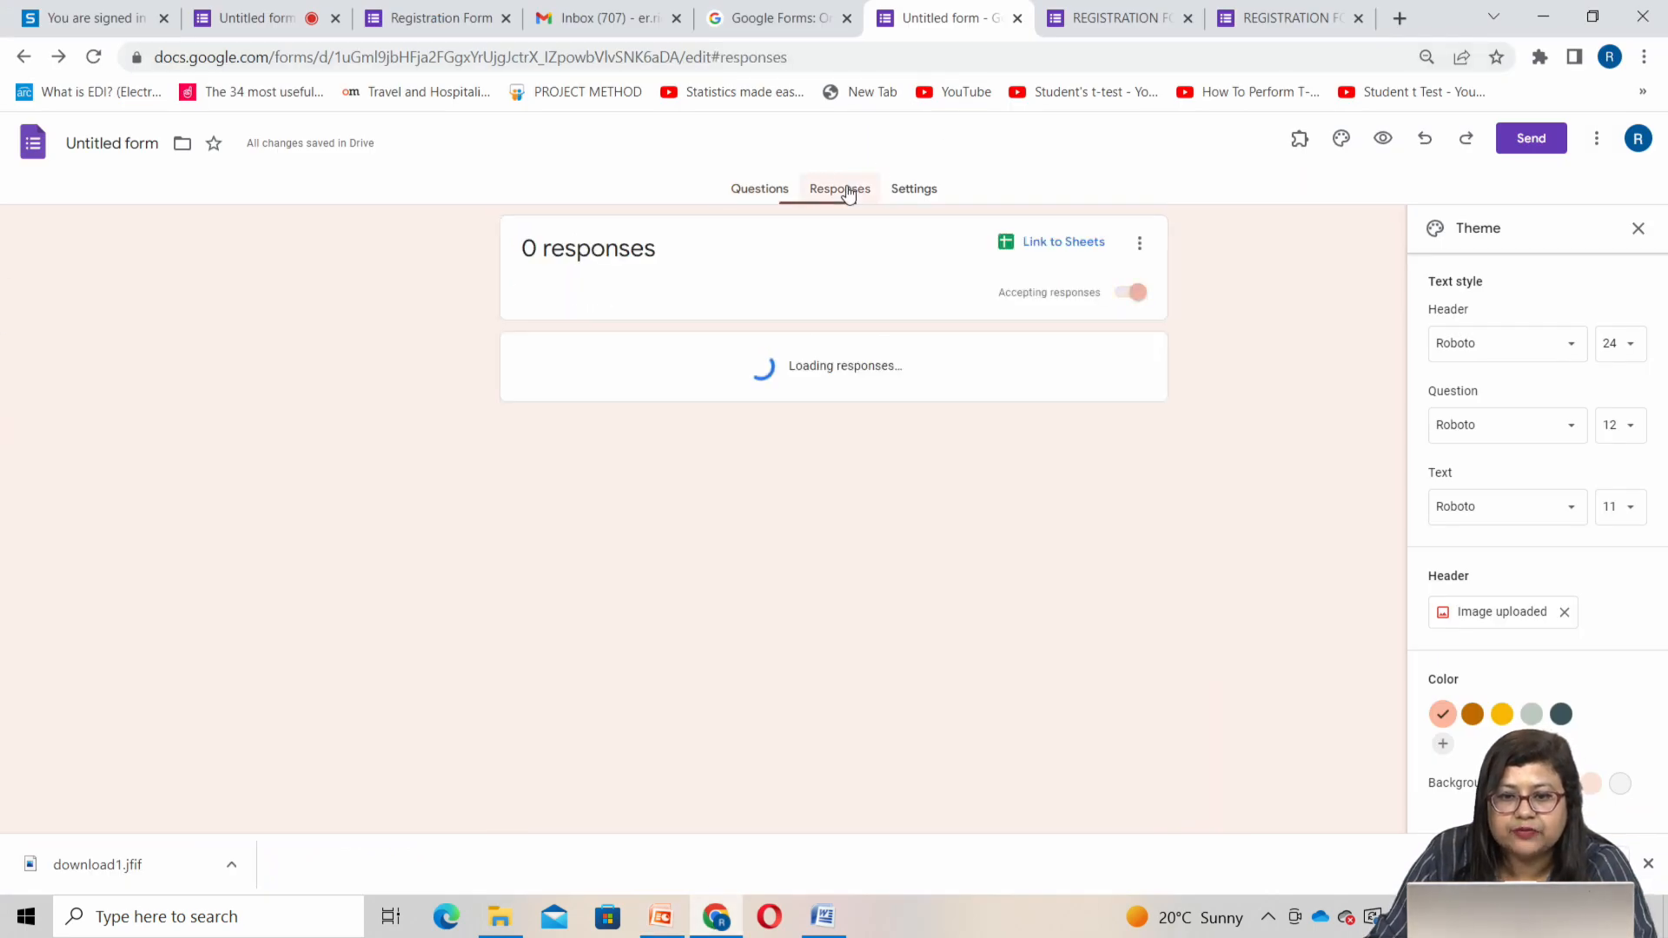
click(1077, 243)
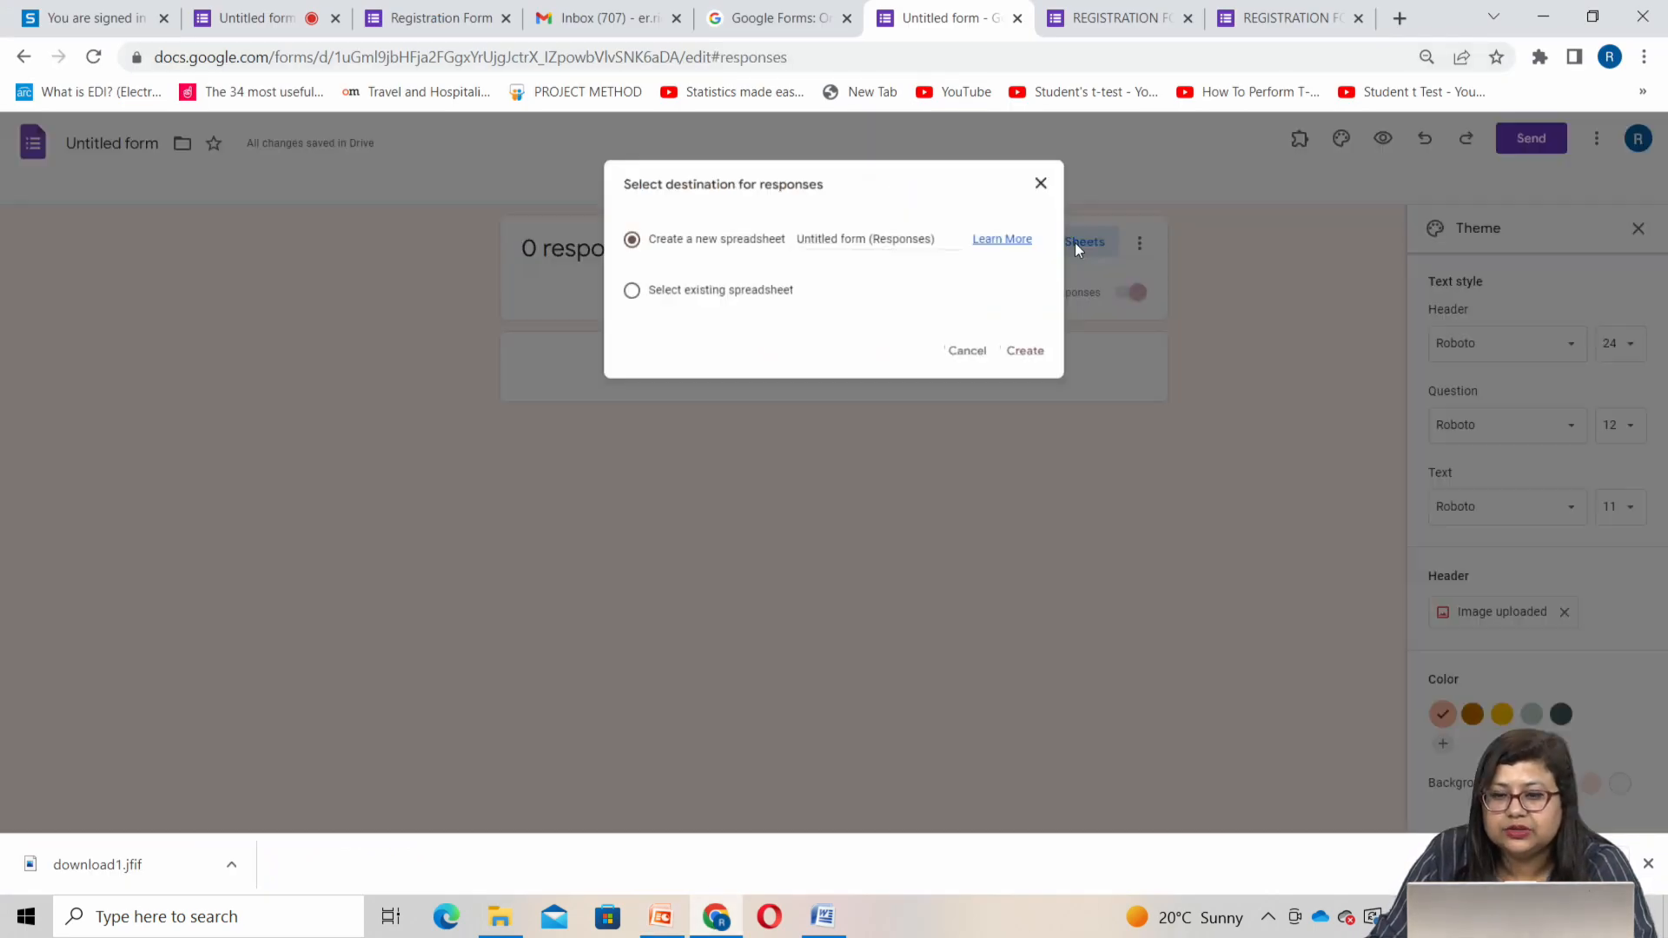
click(1037, 356)
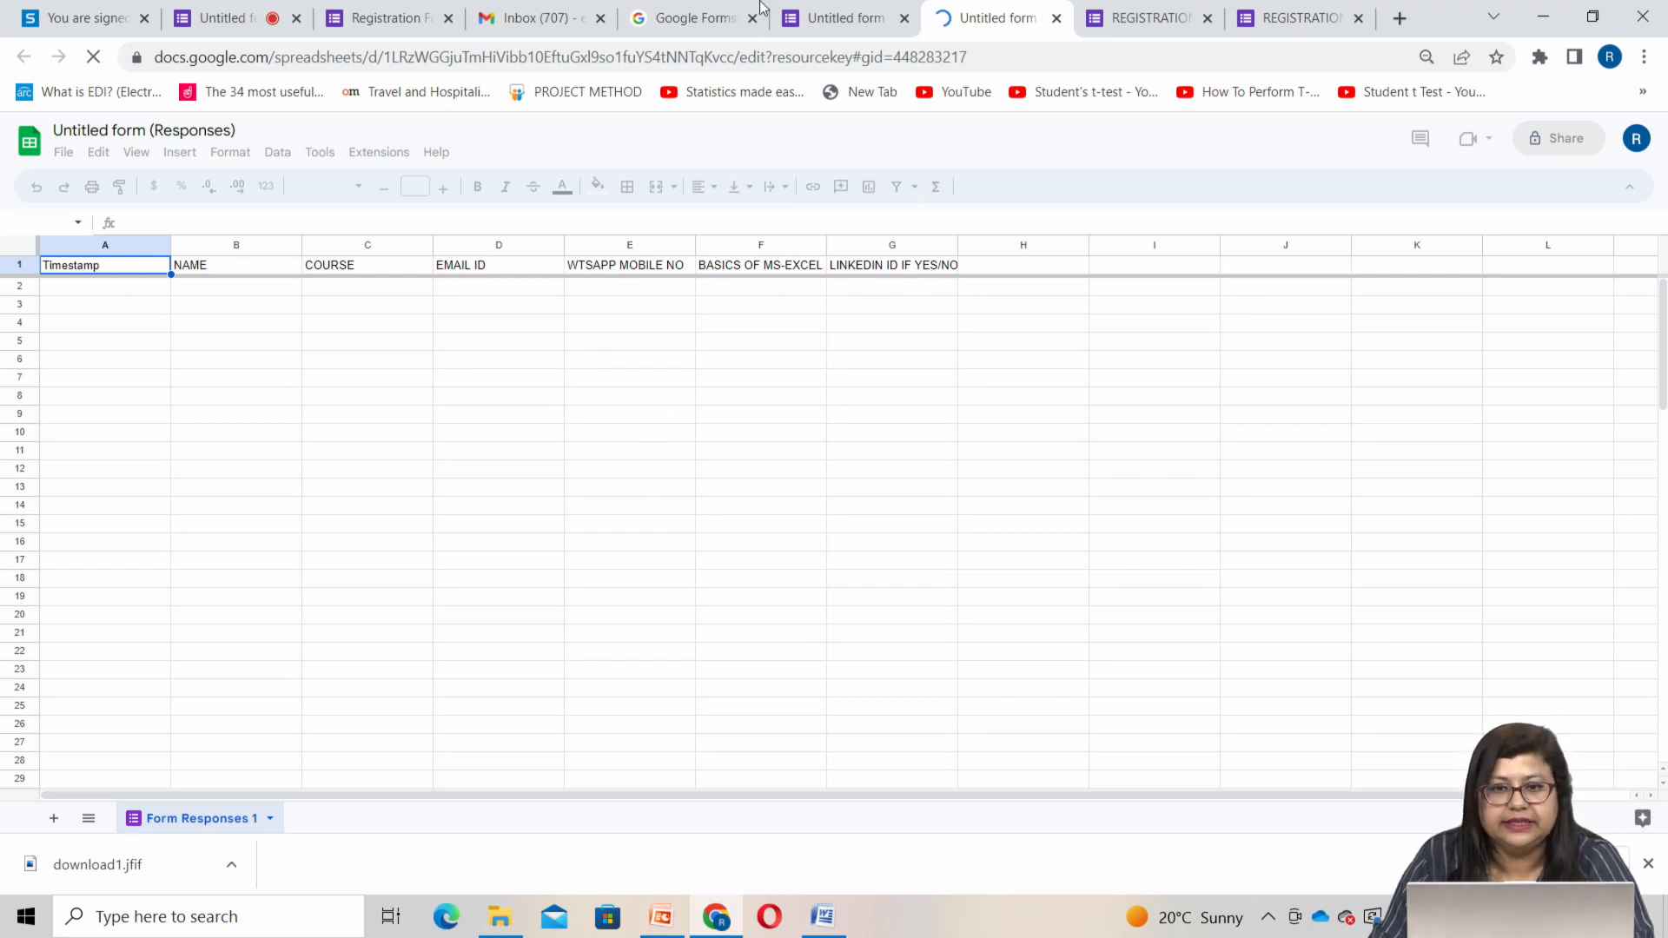
Return from the response spreadsheet to the form's responses and look at the Google Forms overview page
click(1127, 21)
click(999, 18)
click(875, 16)
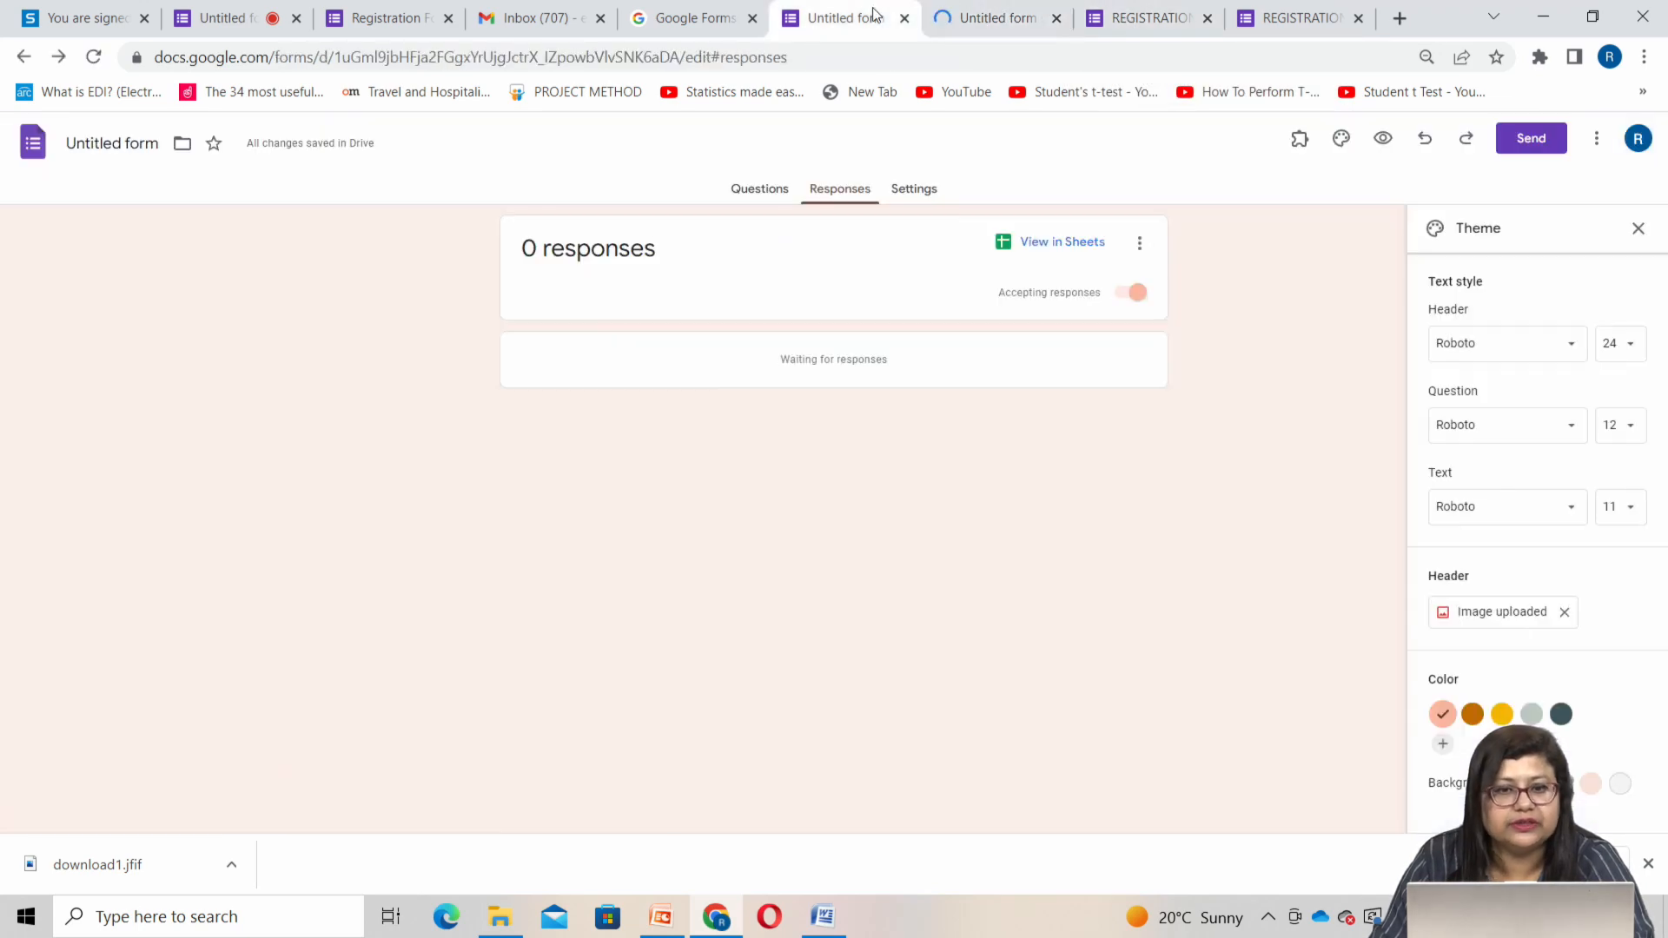
click(699, 19)
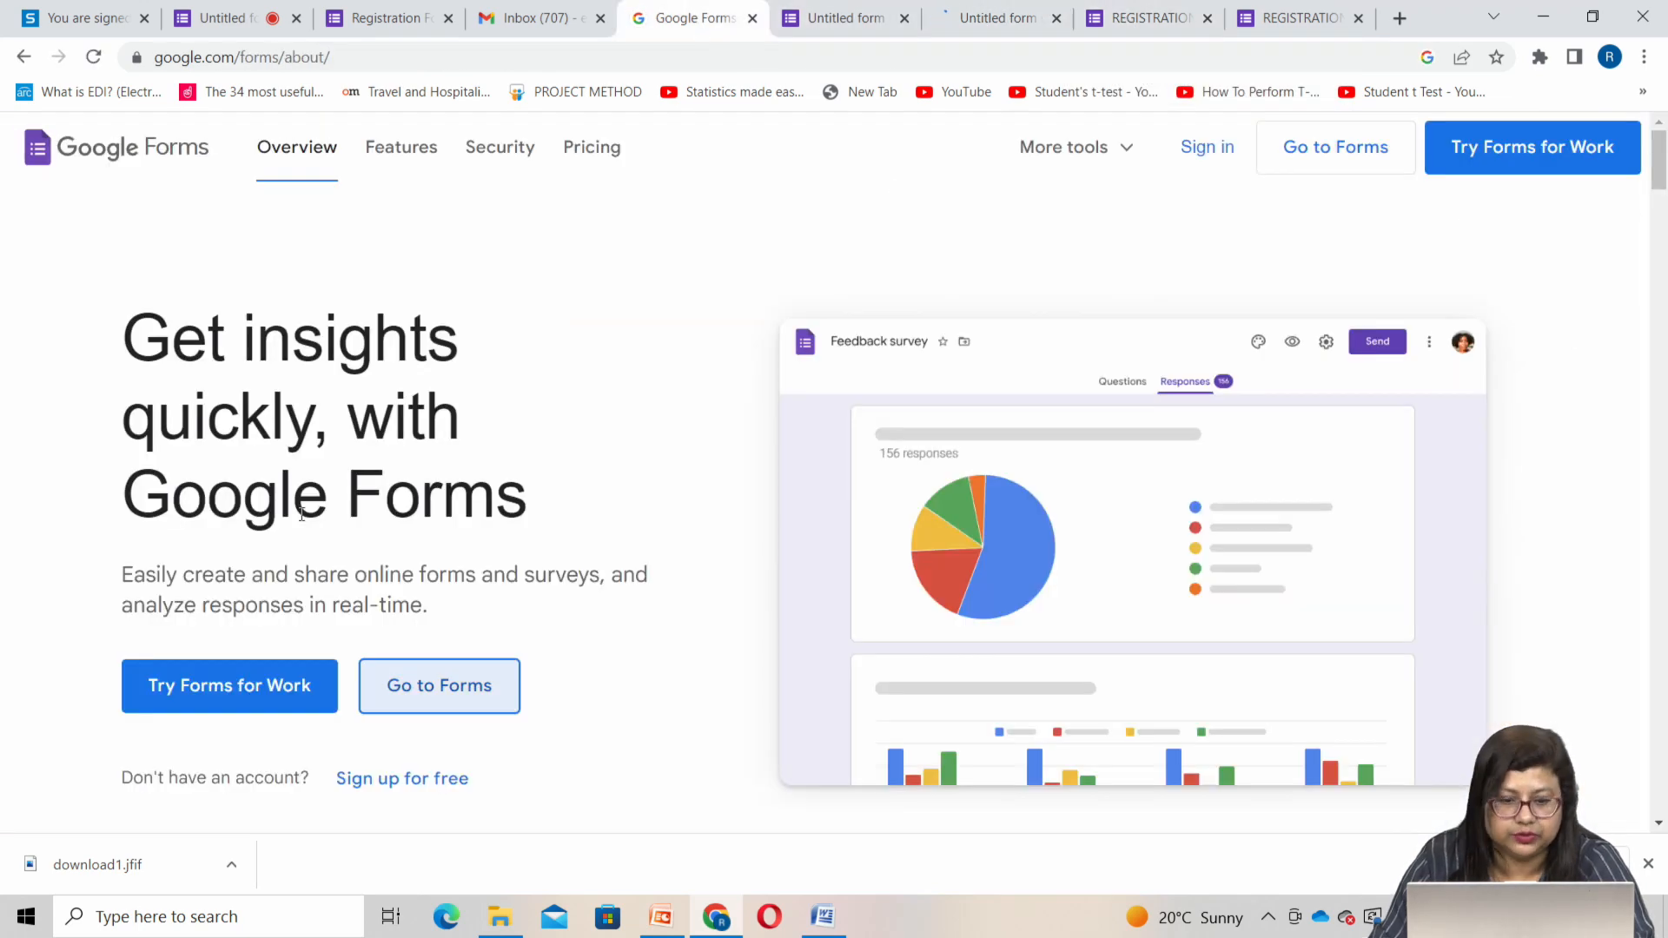
Switch back to the googleformsnotes presentation in PowerPoint and show the closing thank-you slide and the next-topic slide
click(662, 918)
click(128, 613)
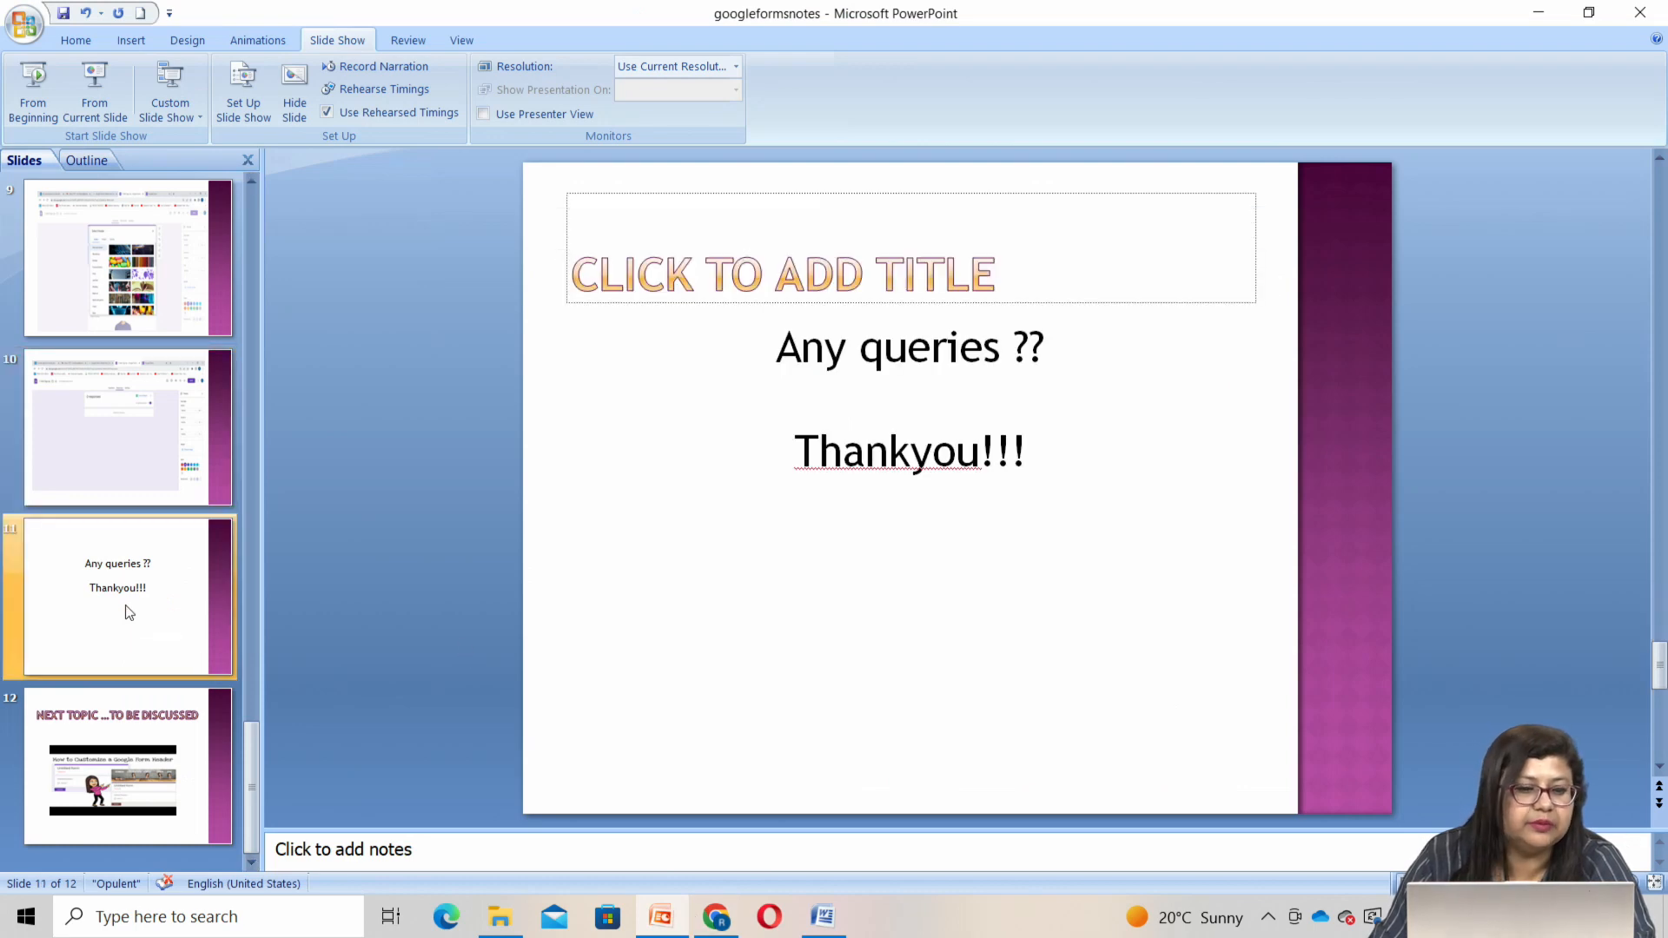
click(69, 759)
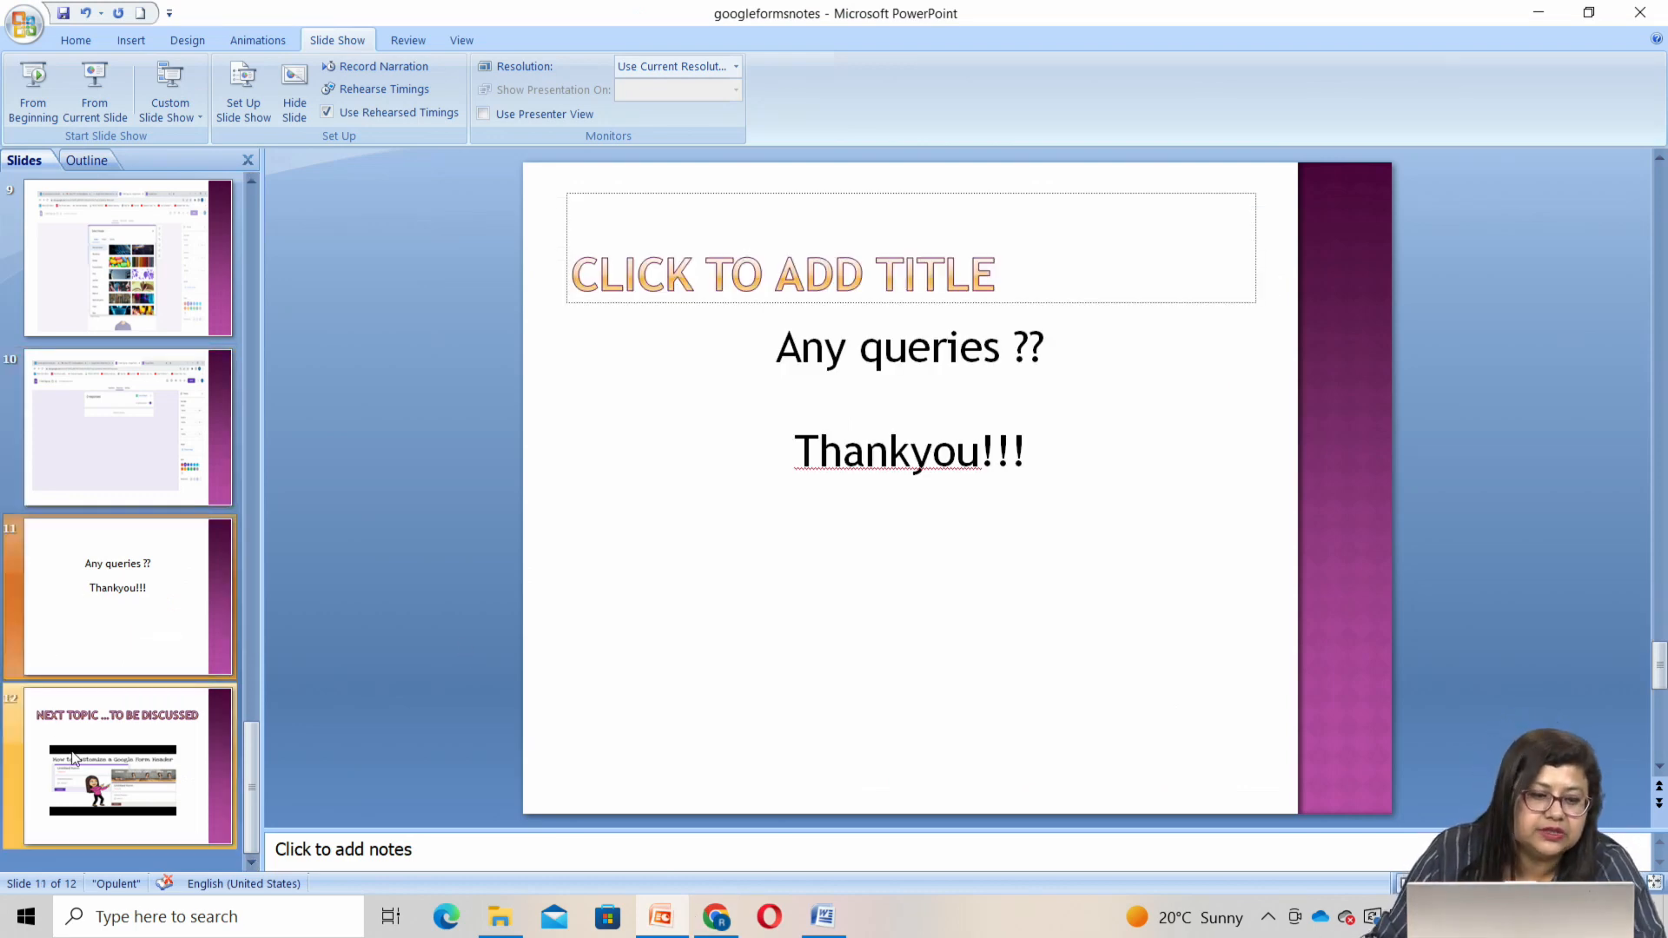